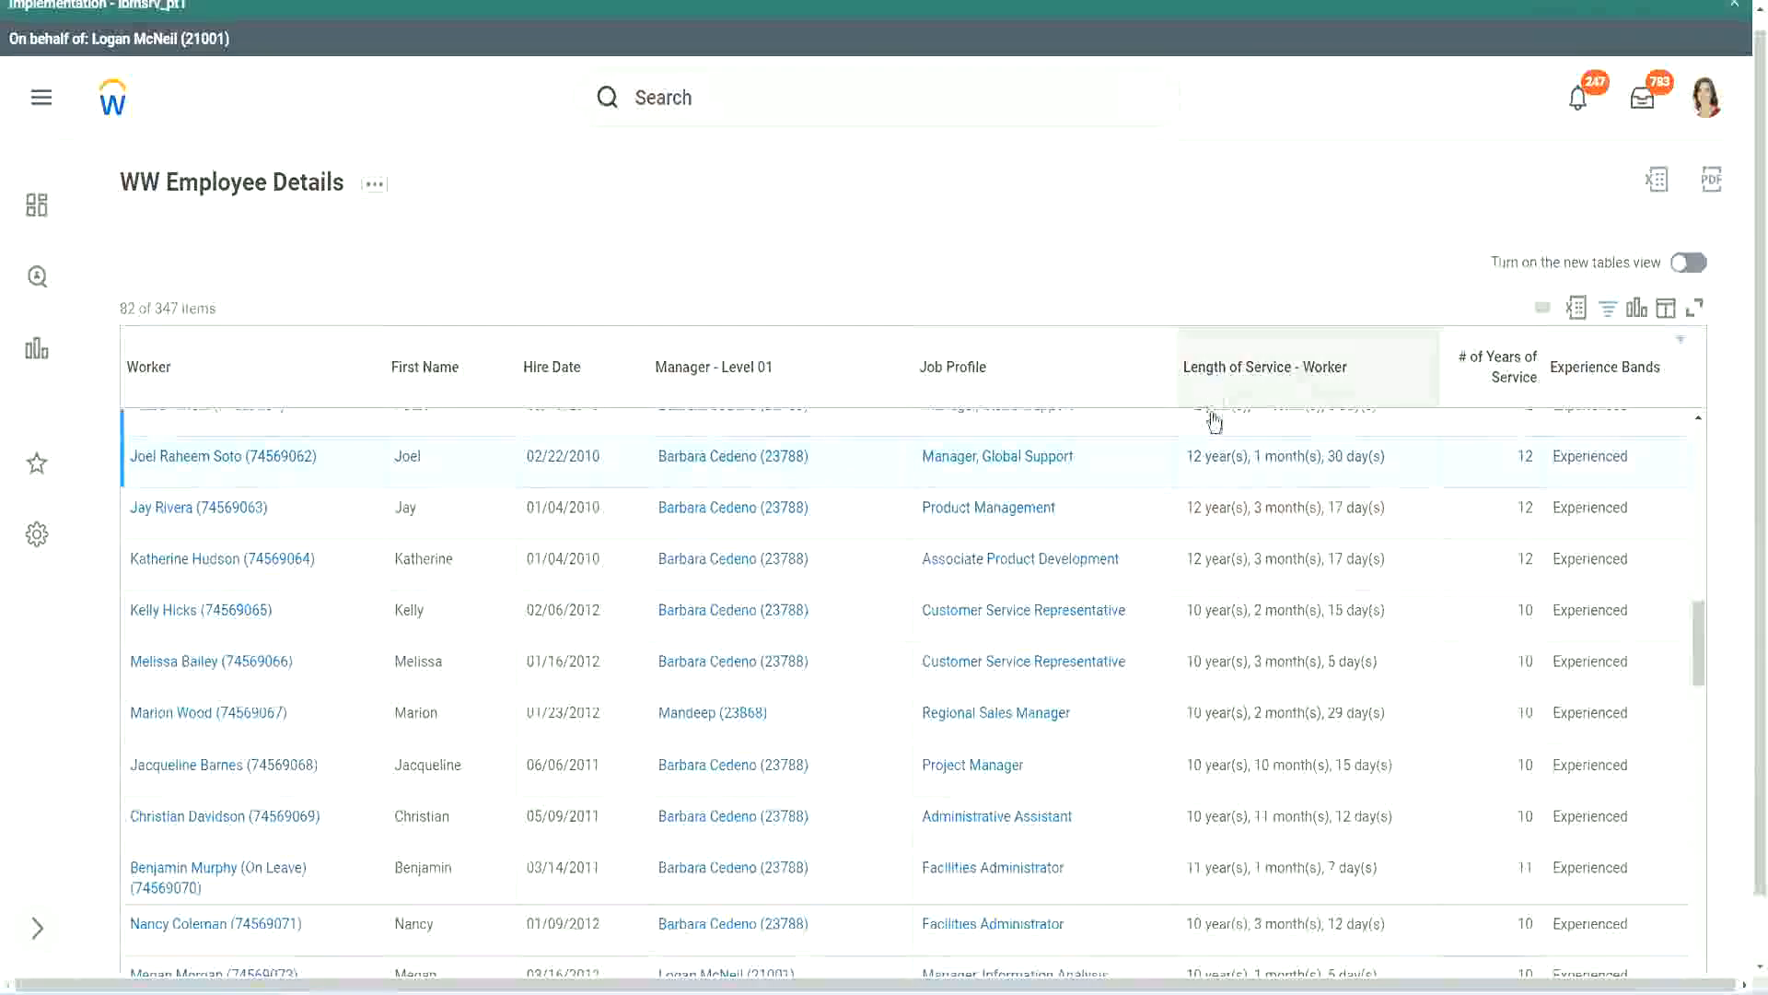
Compare Length of Service with # of Years of Service for the Manager, Global Support hired on 02/22/2010
drag(1194, 456, 1186, 457)
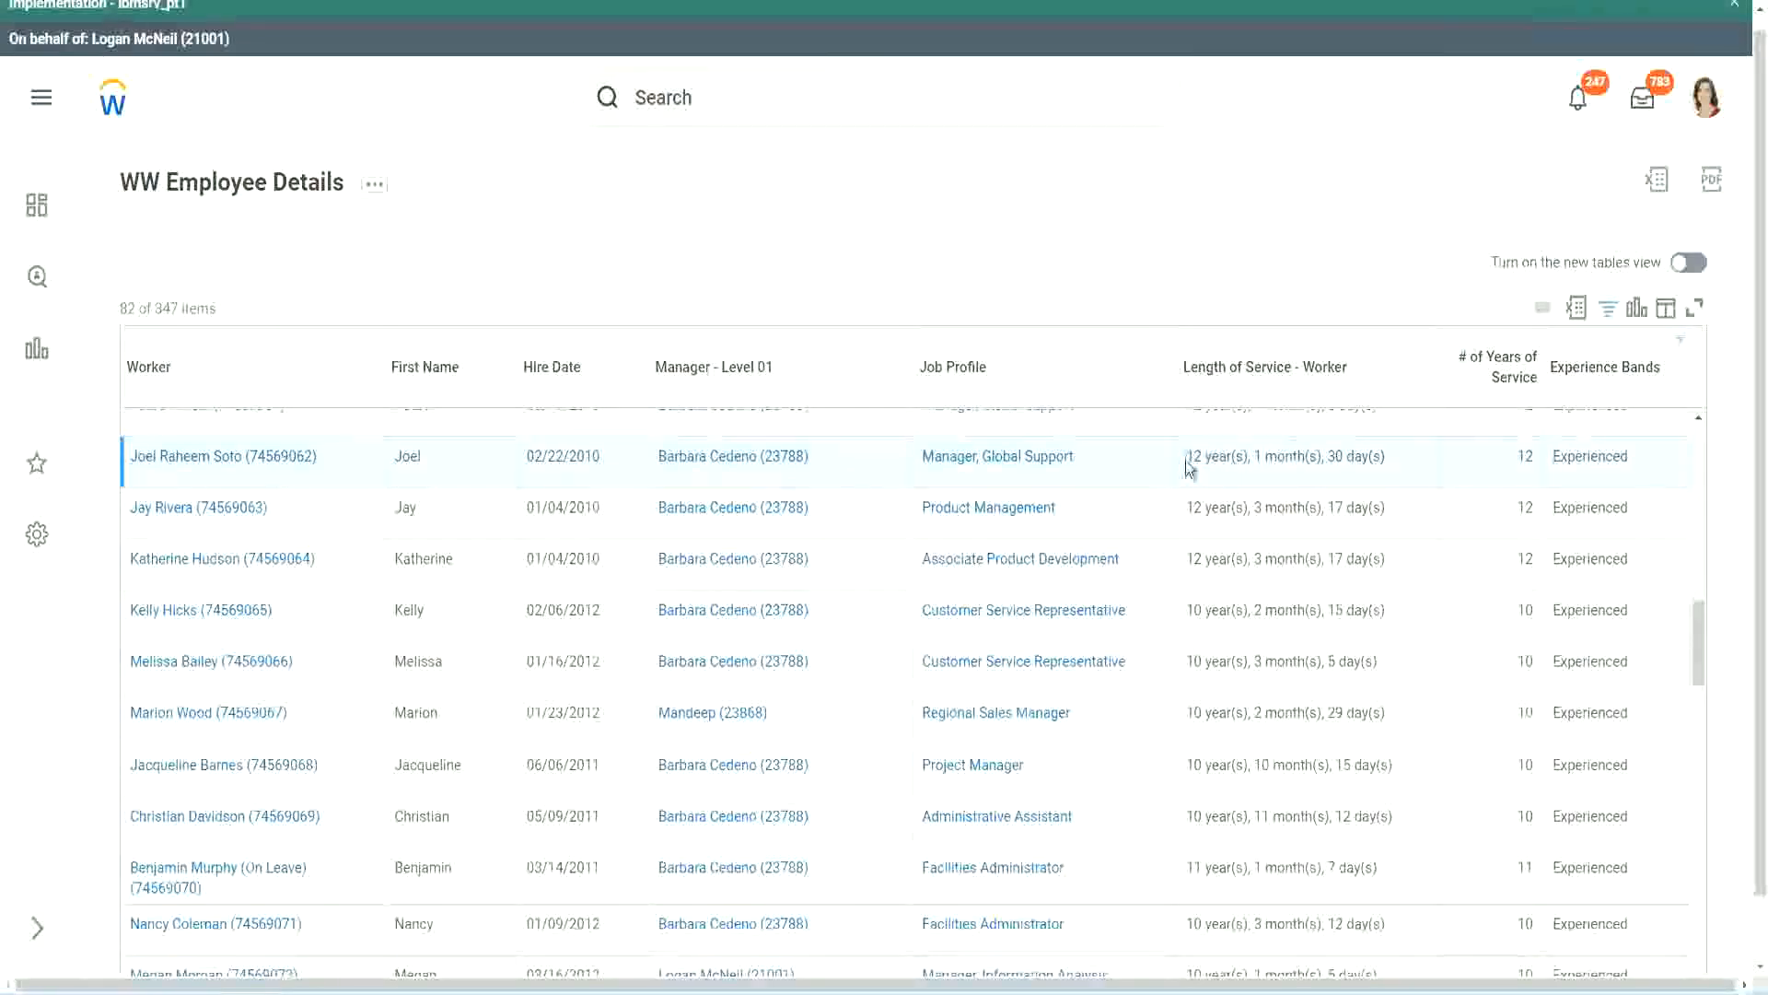
click(1252, 455)
drag(1184, 459, 1256, 455)
double_click(1256, 456)
double_click(1337, 456)
key(shift+Right)
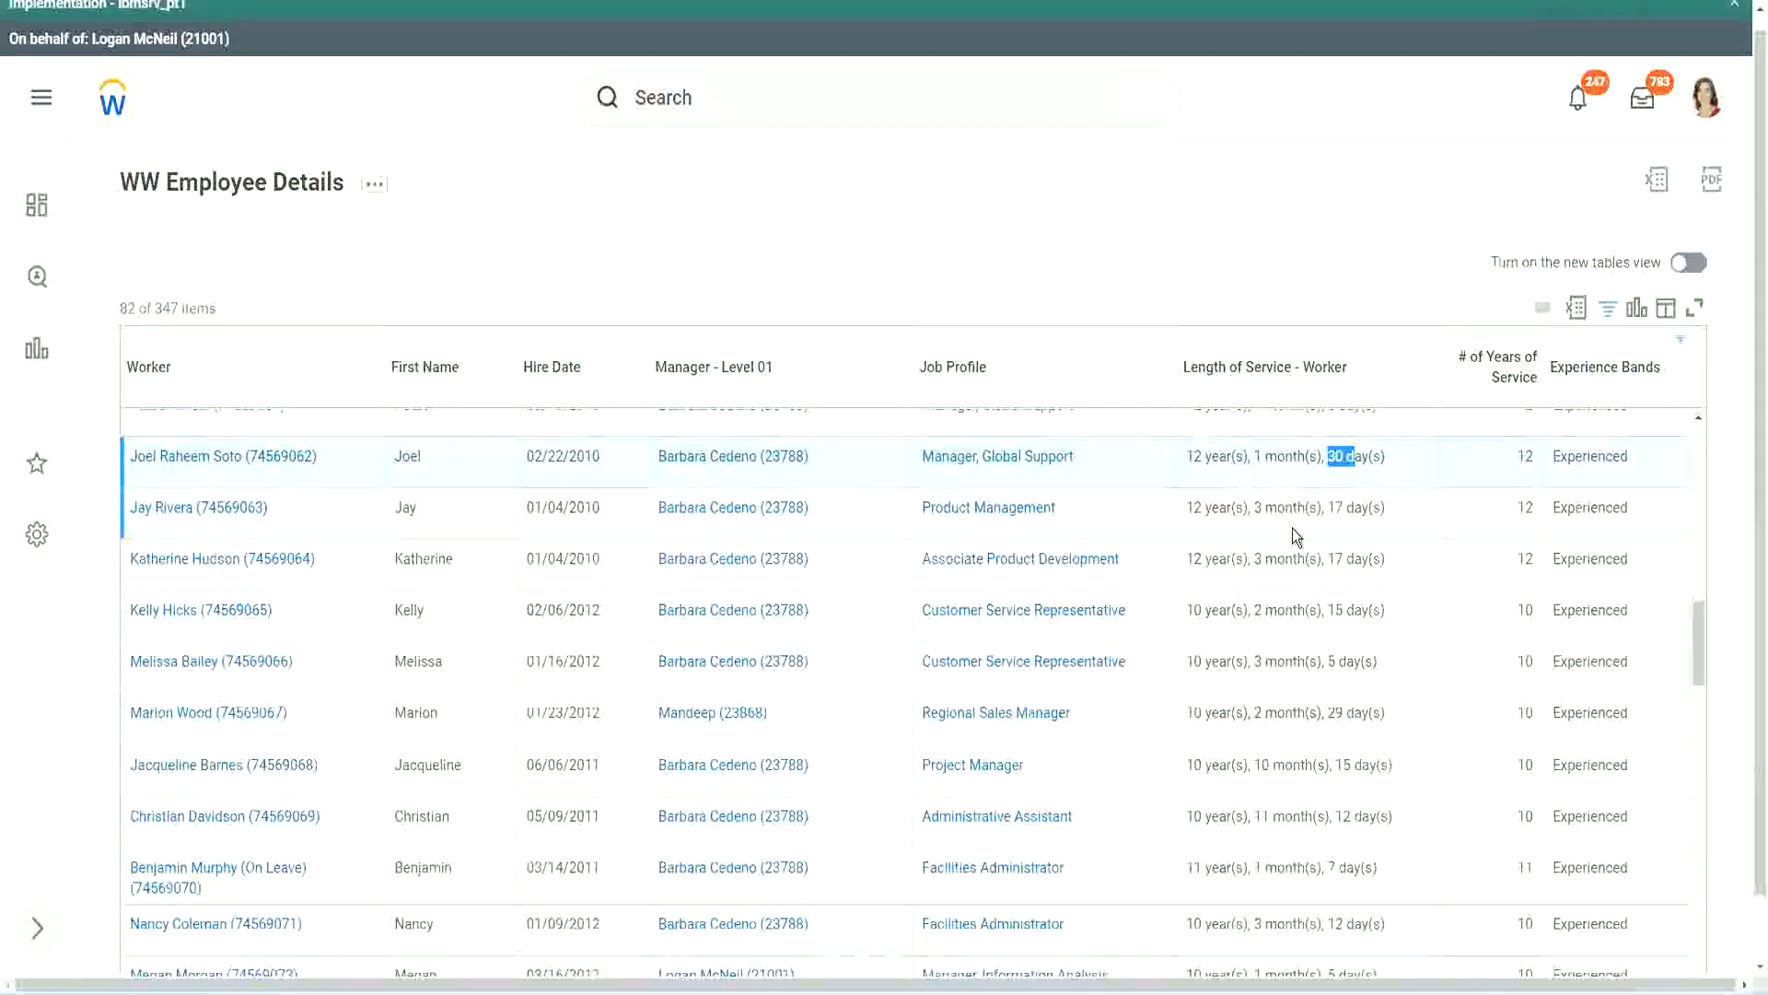
double_click(1535, 455)
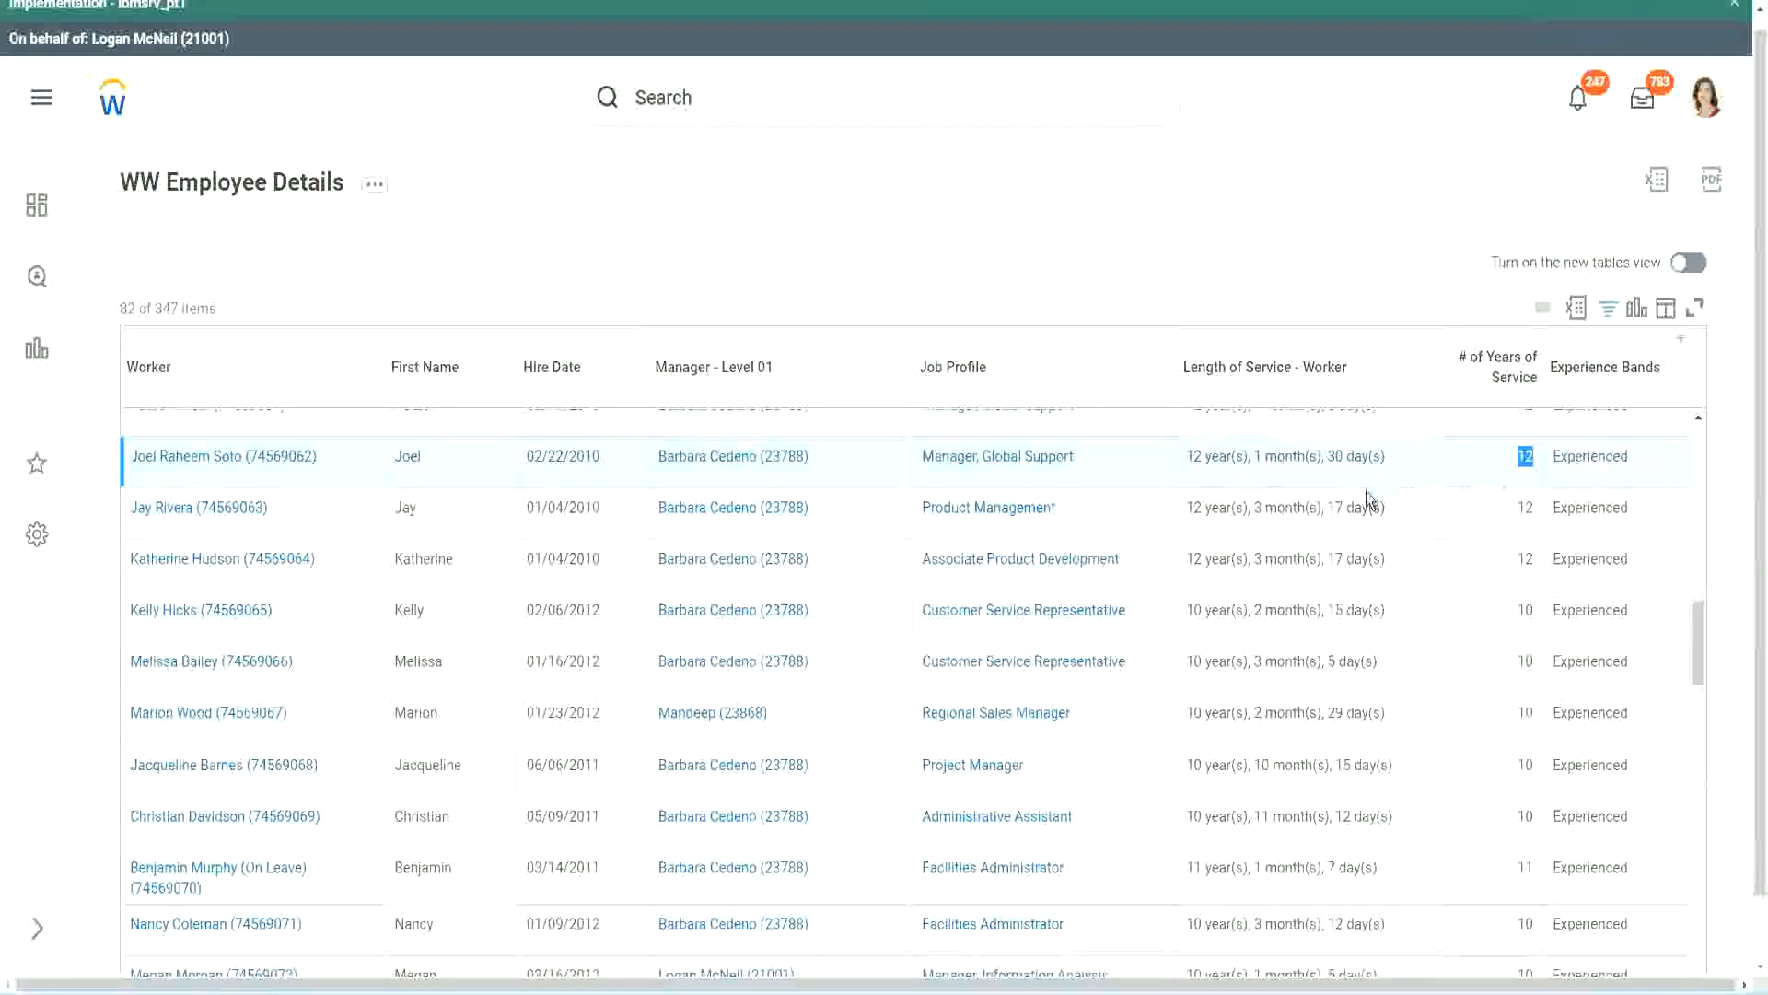
Examine the years, months and days of service against # of Years of Service for the Administrative Assistant hired on 05/09/2011
click(1225, 816)
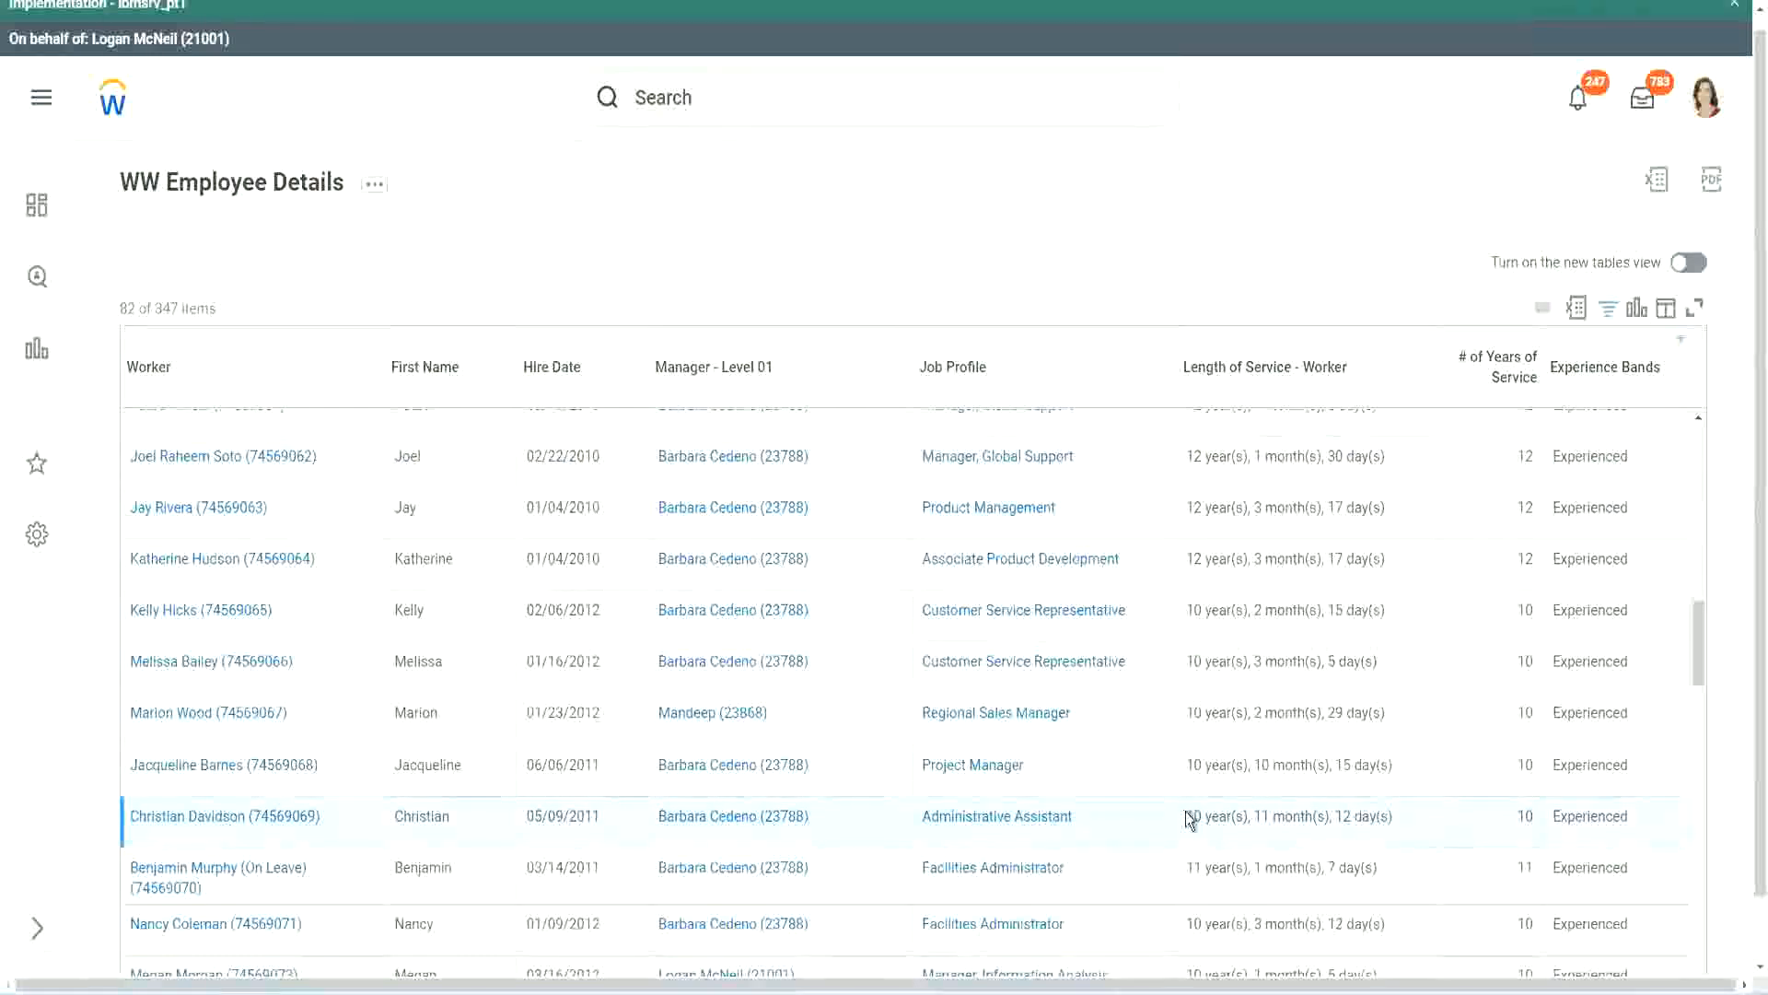
drag(1254, 816, 1373, 815)
click(1372, 815)
double_click(1524, 818)
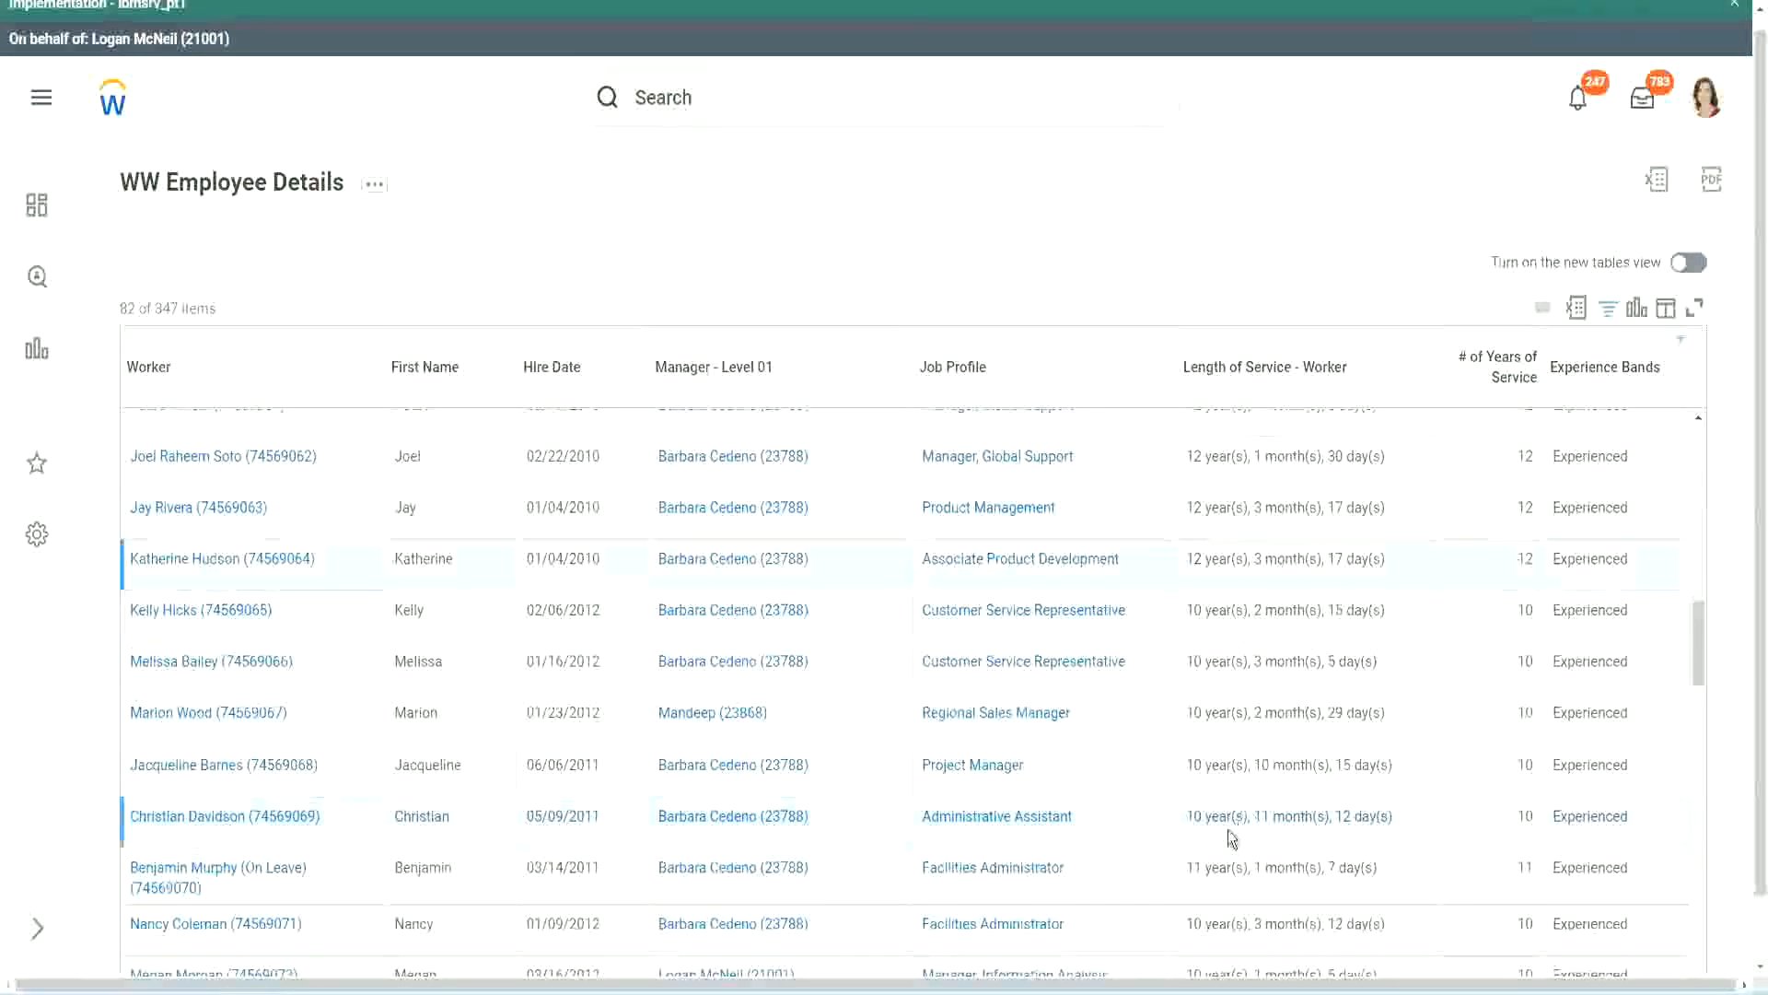
double_click(1194, 815)
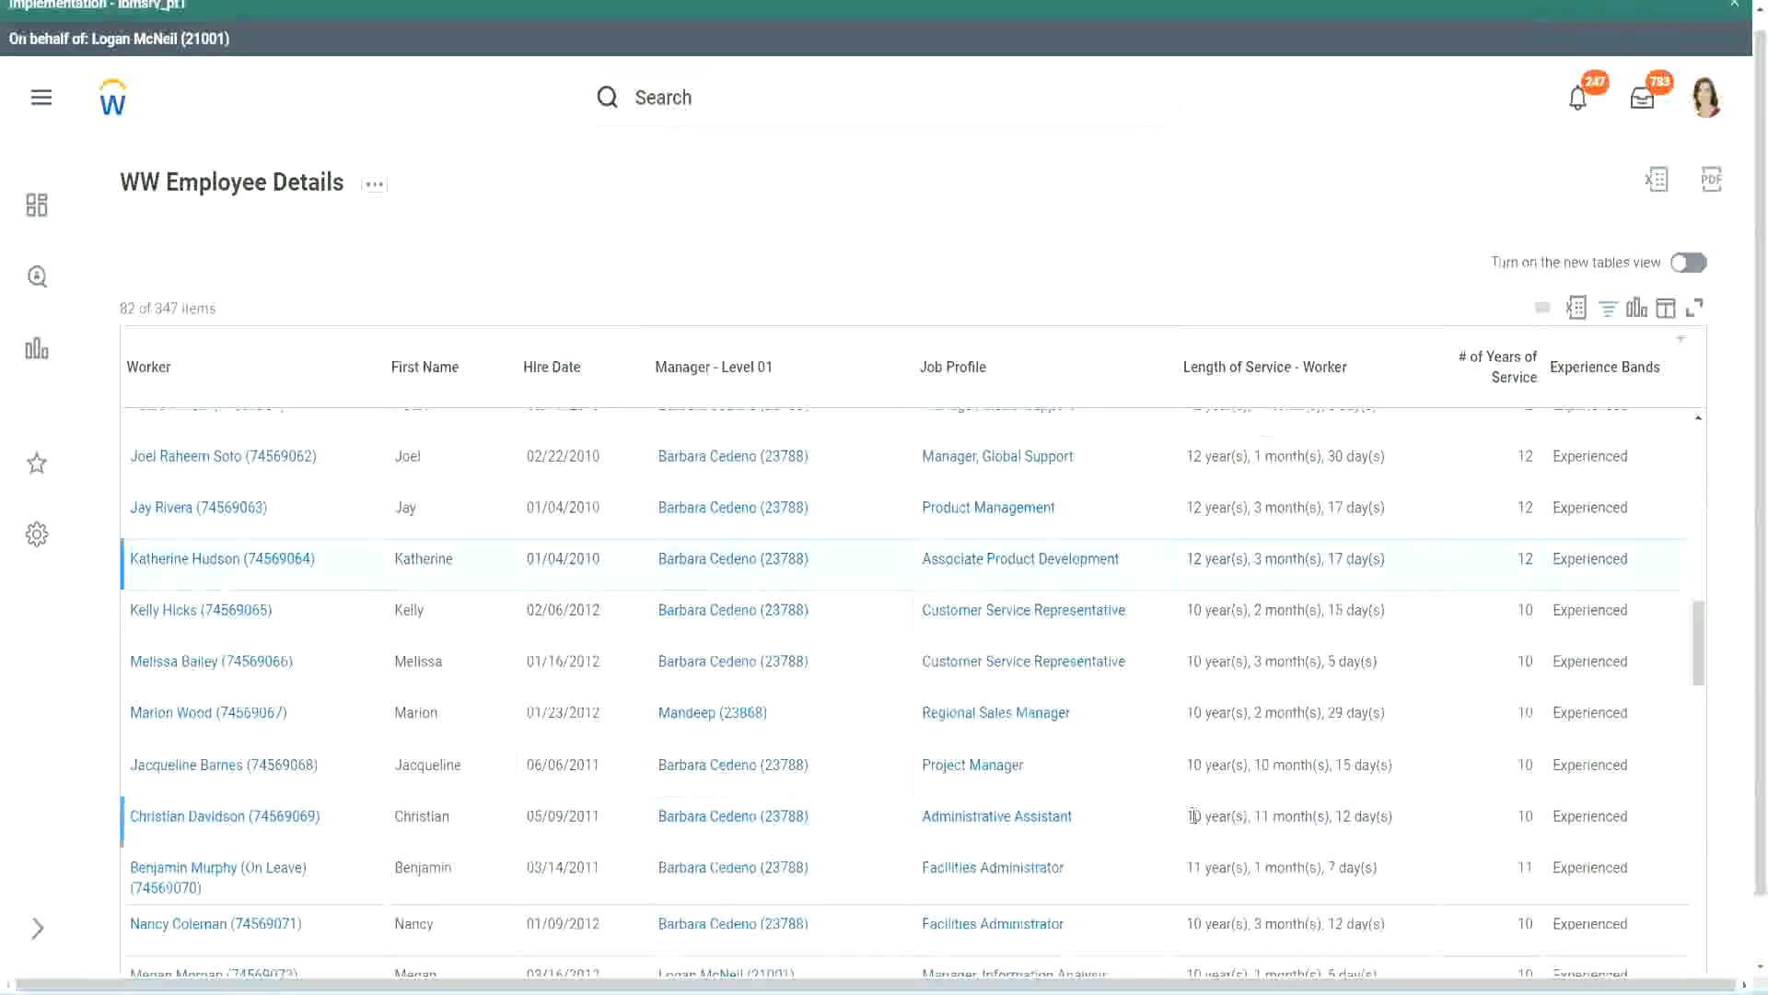
click(1335, 810)
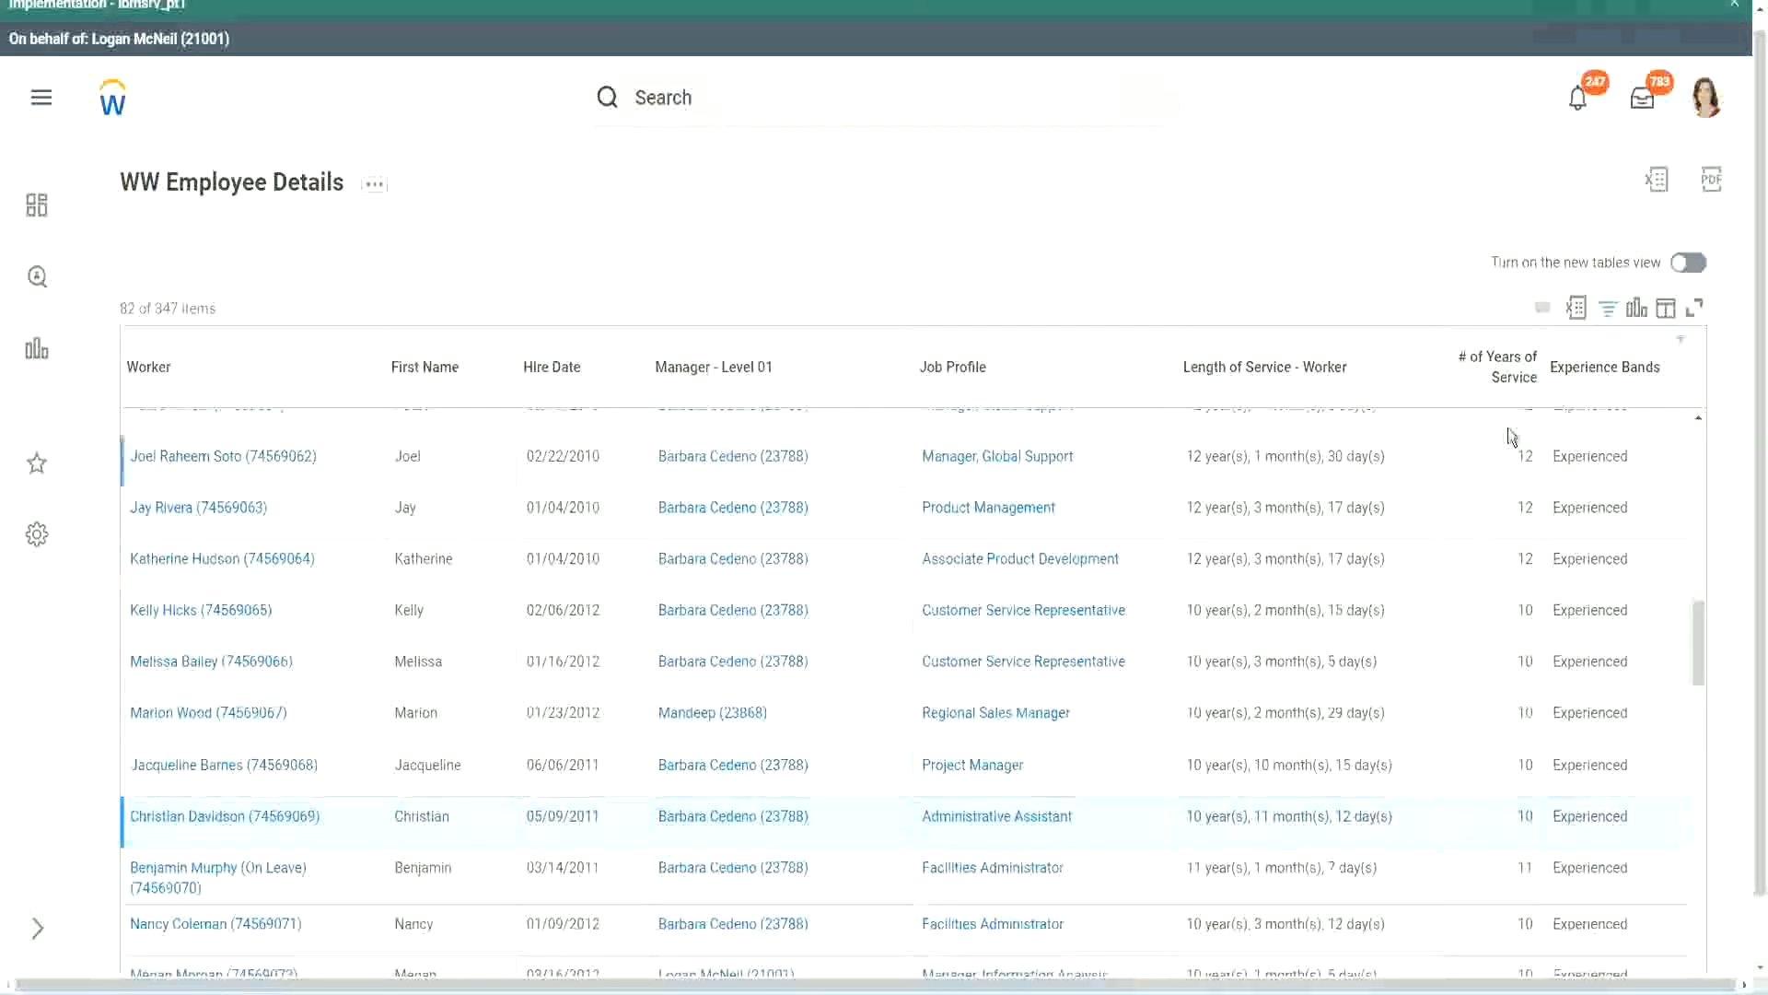
Recheck service lengths against whole years for the Manager, Global Support and Administrative Assistant rows, and inspect the Project Manager's months of service
drag(1517, 456, 1536, 463)
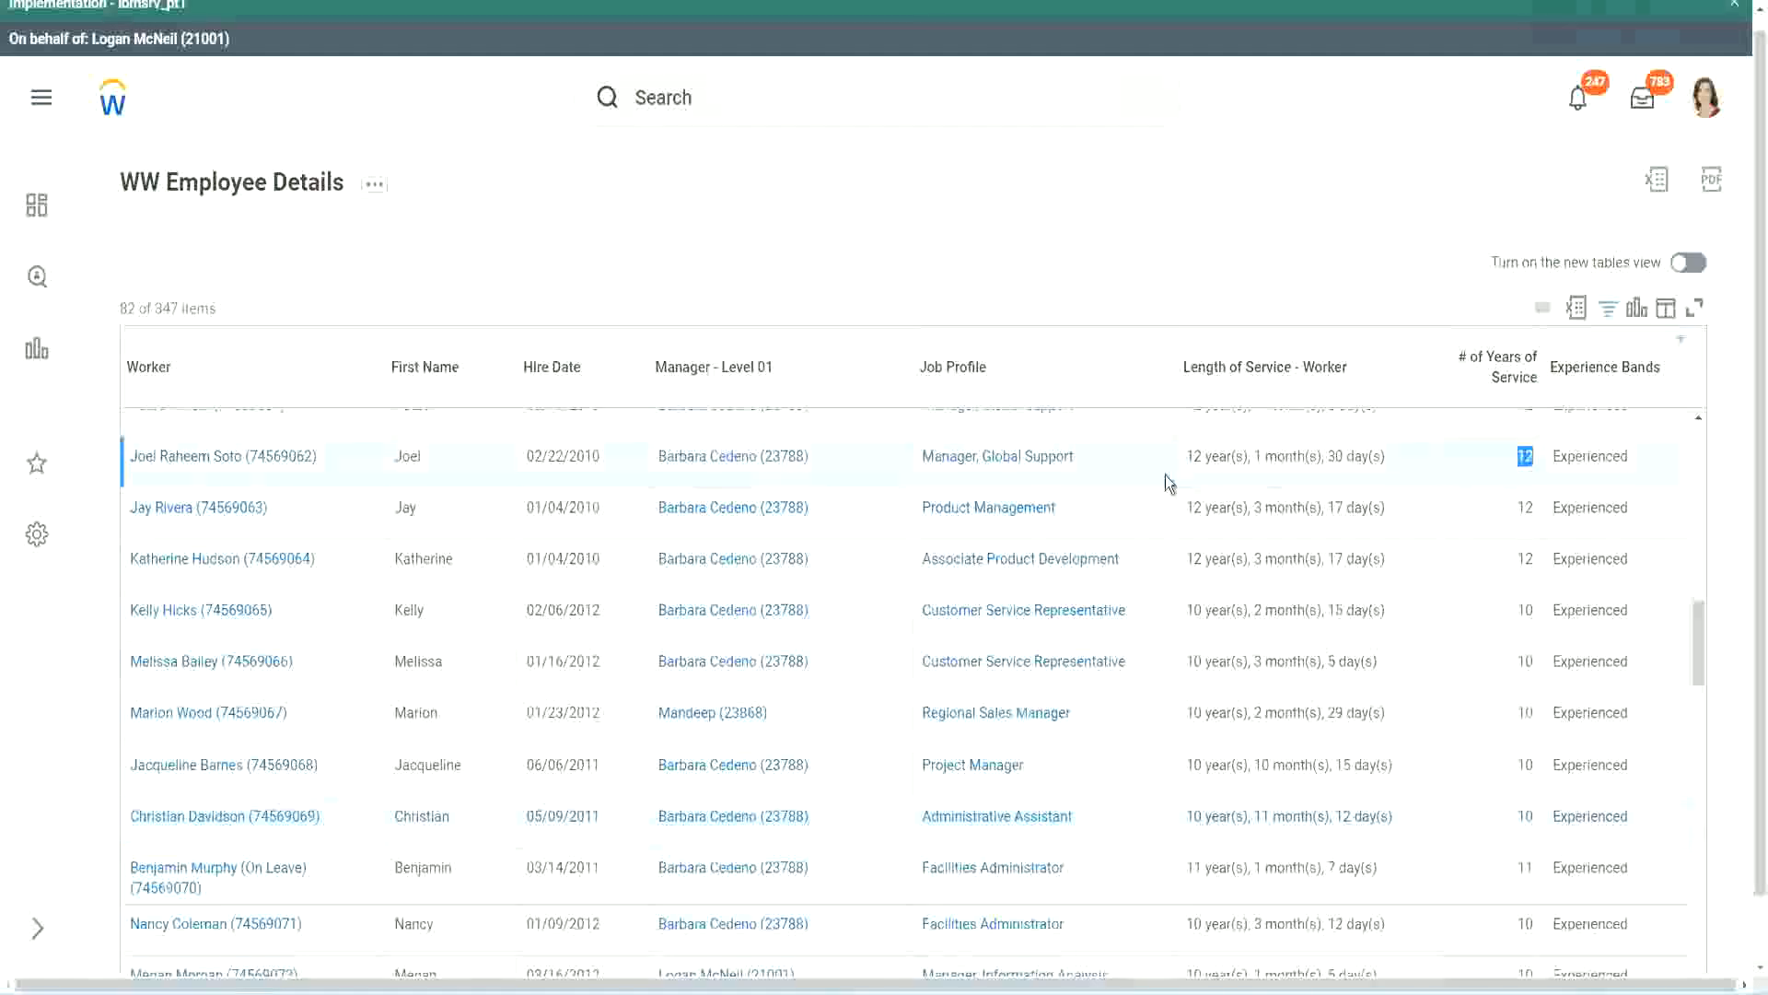
drag(1186, 456, 1409, 454)
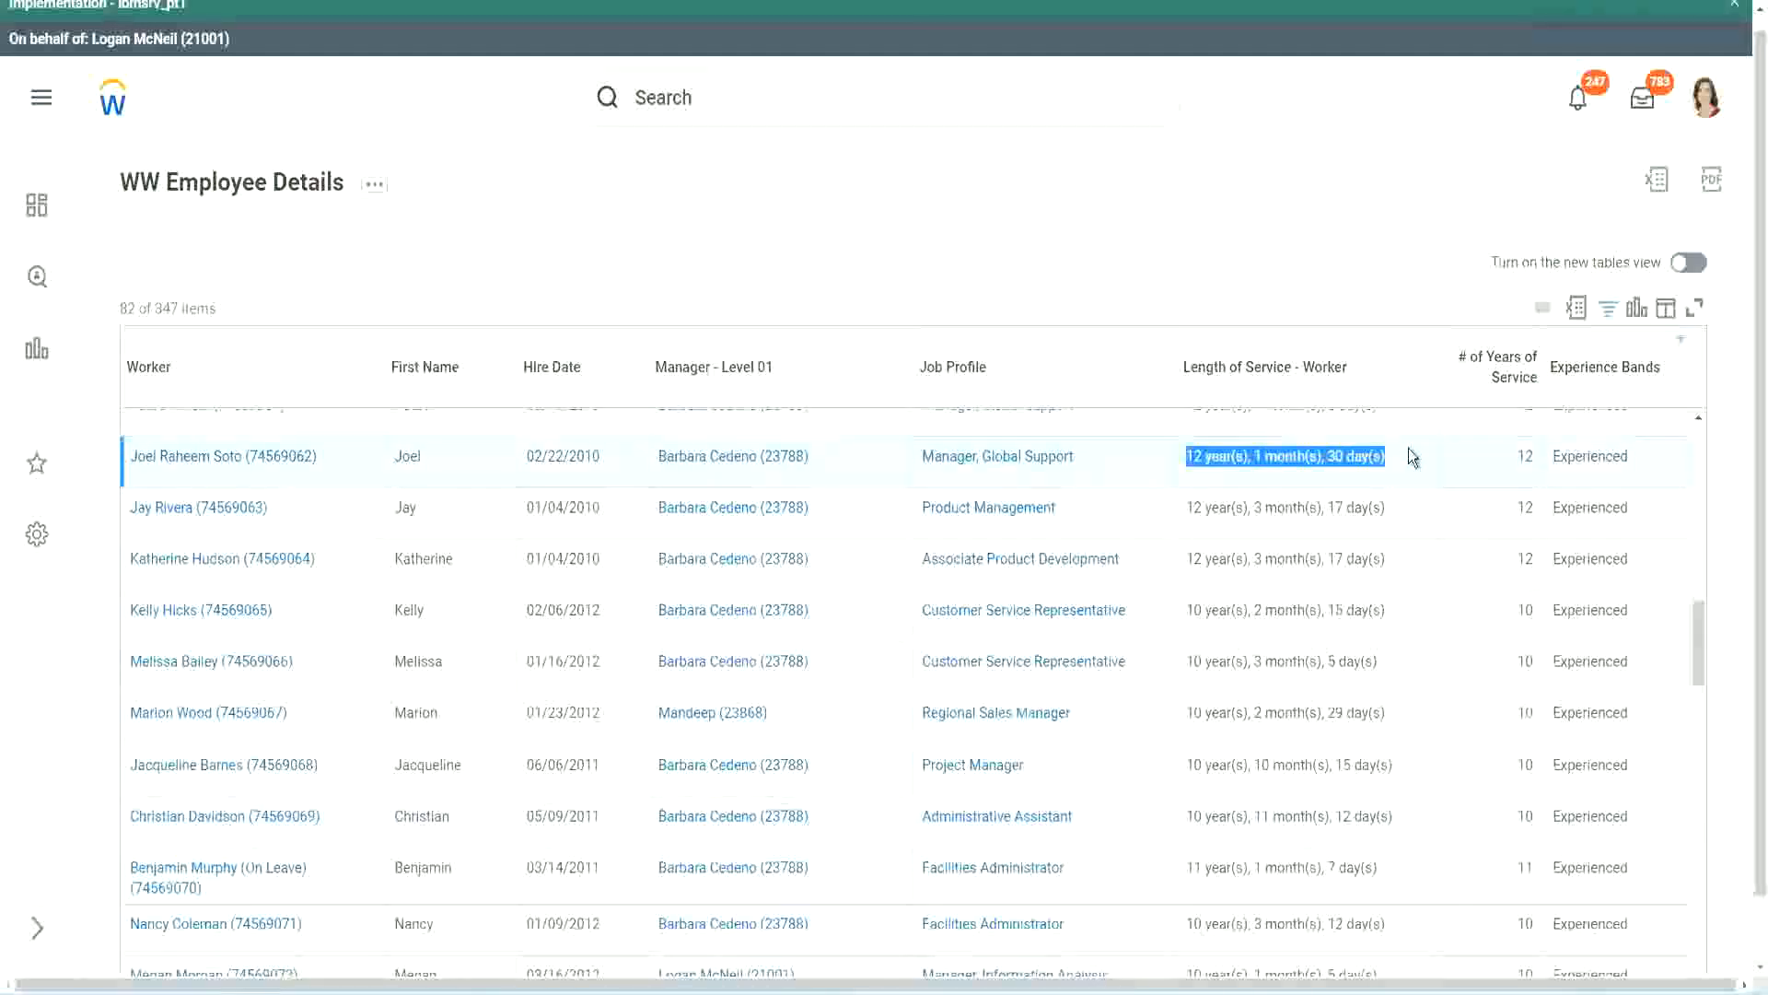
click(1372, 814)
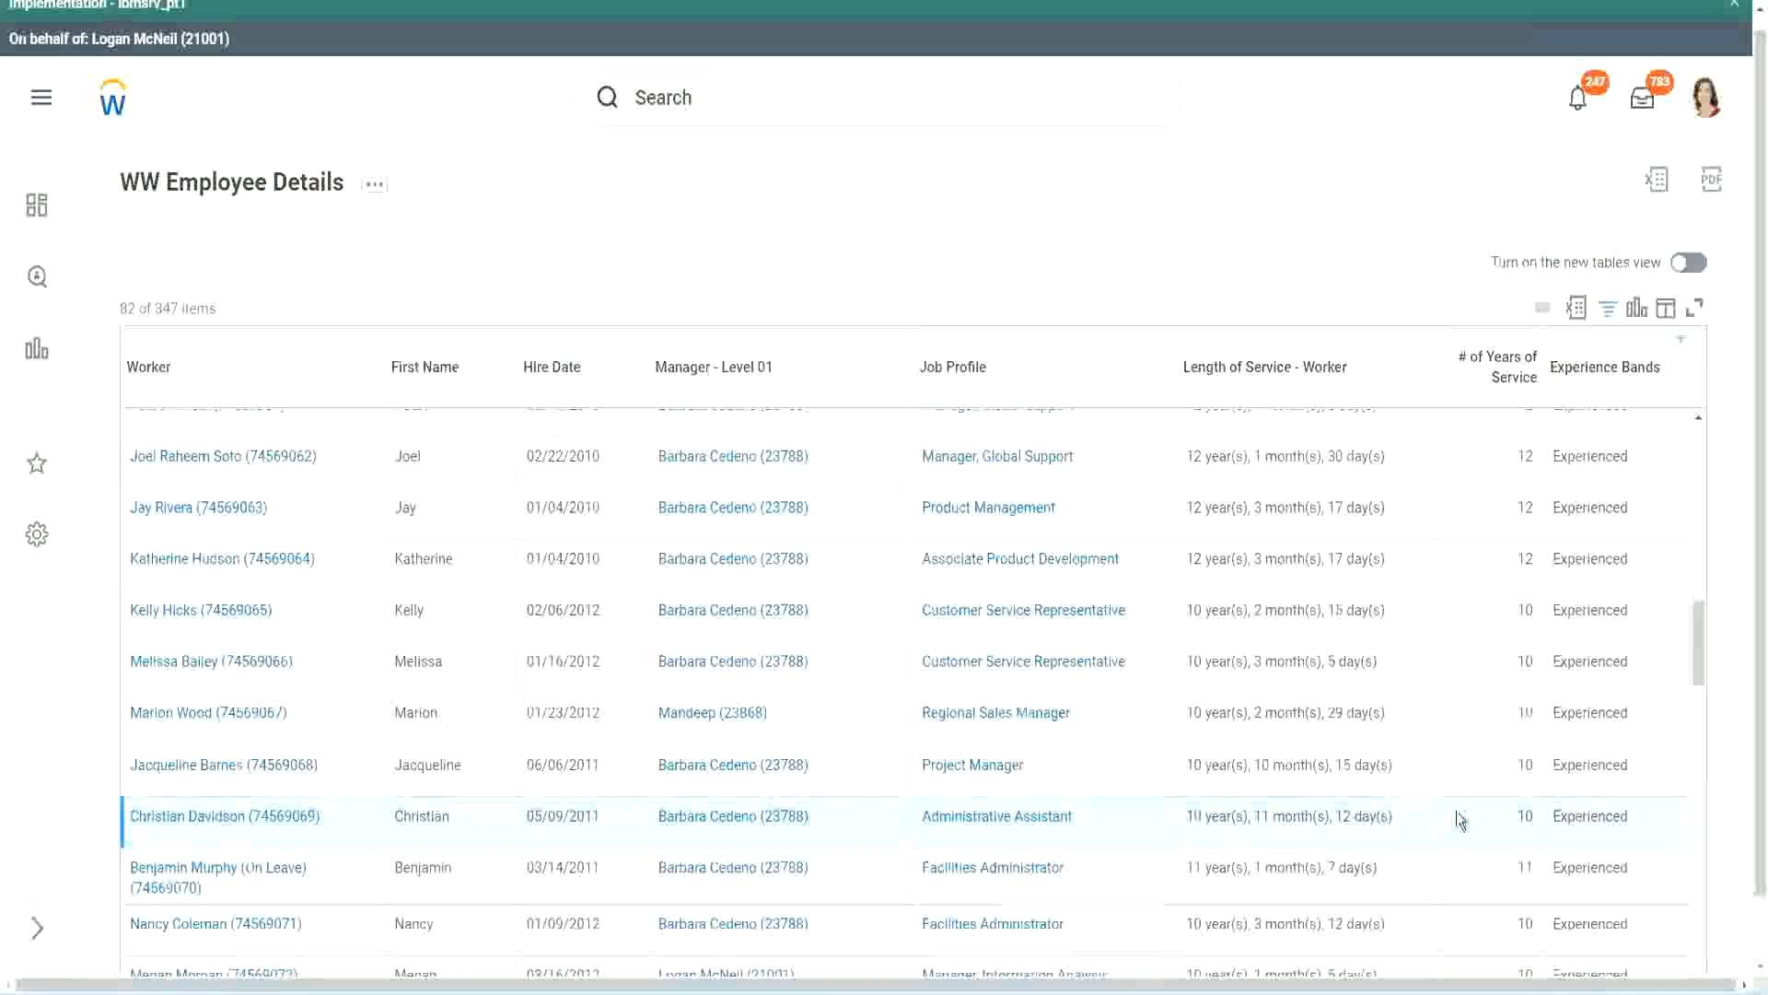
double_click(1527, 815)
click(1461, 821)
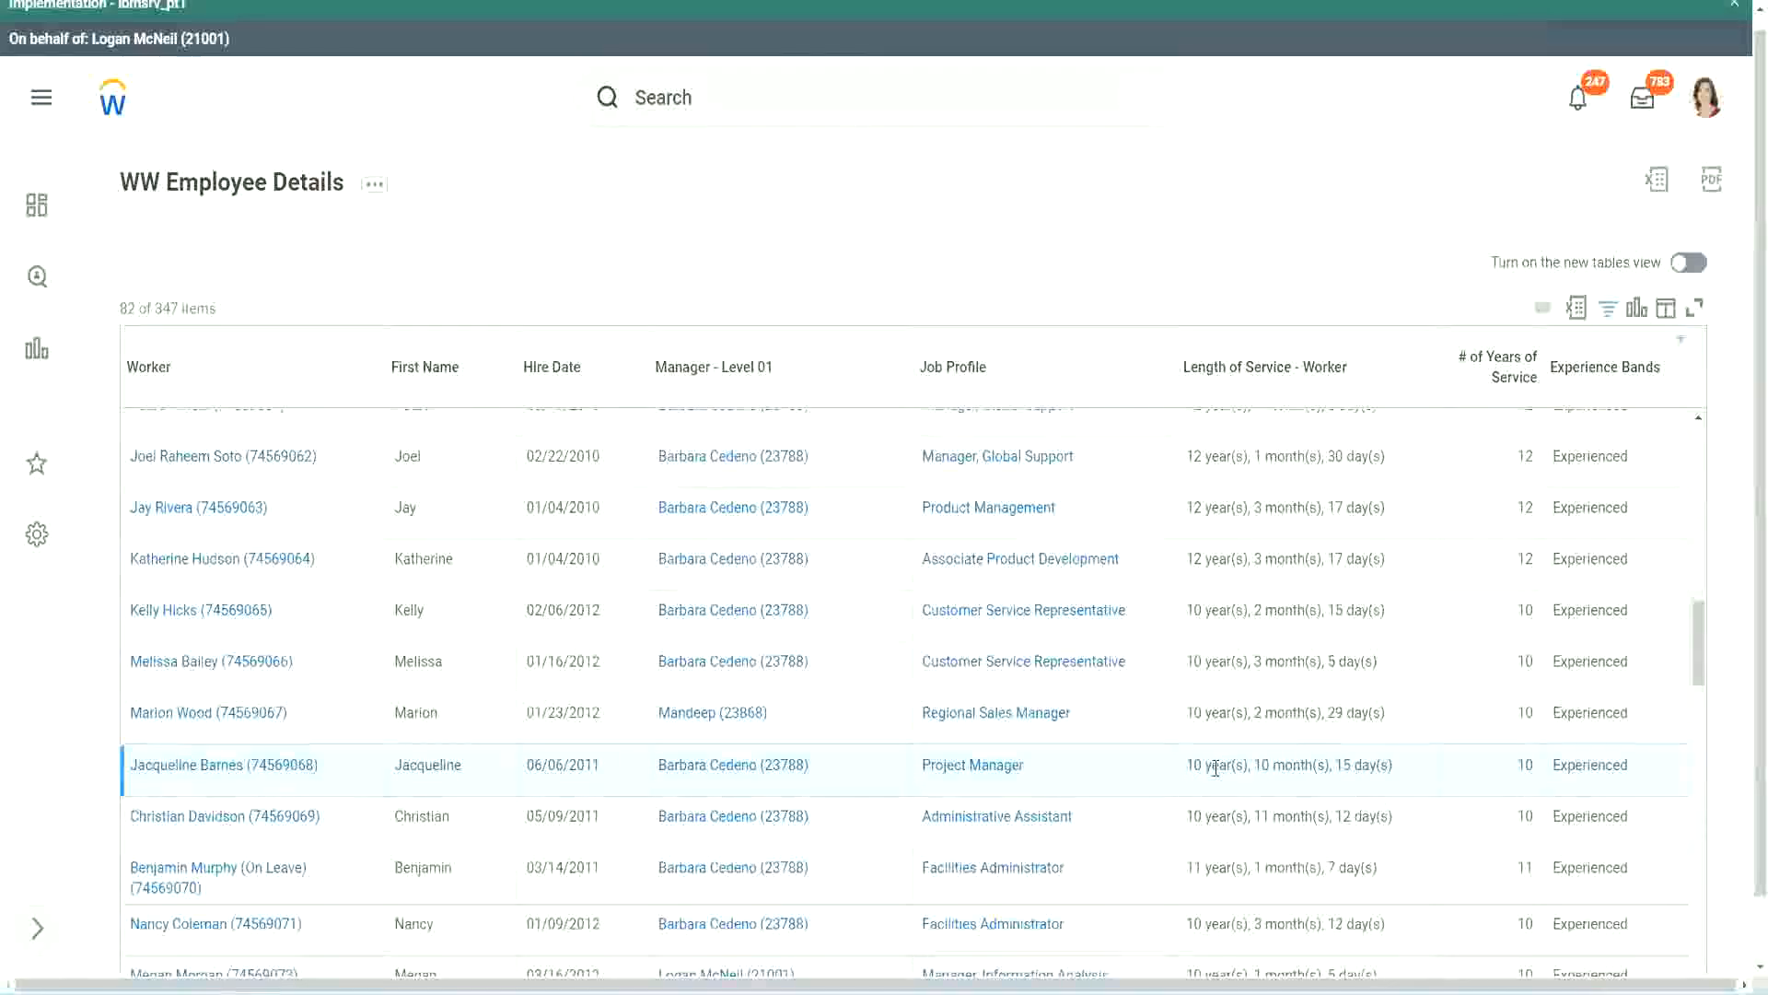
double_click(1263, 765)
click(1320, 765)
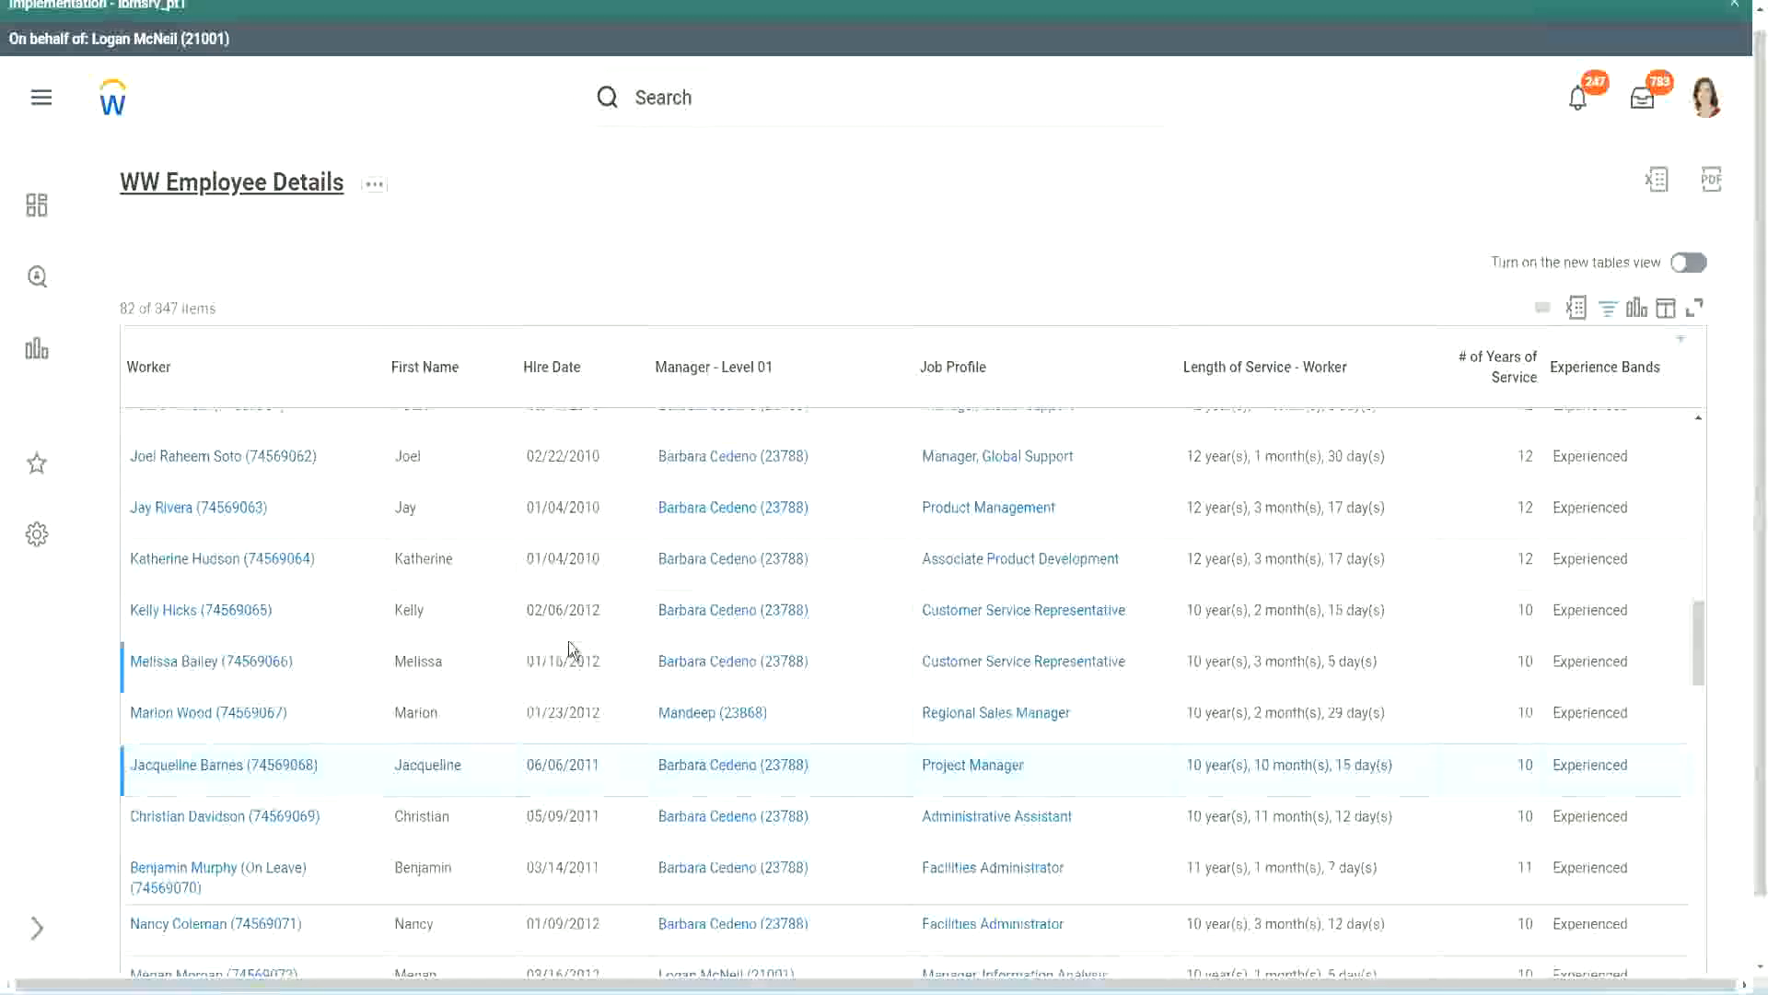
Open the report's CF-WW-Eval Exp-Derive Experience Bands from Years of Service field in a new tab and review its conditions and return values
scroll(571, 642, down, 4)
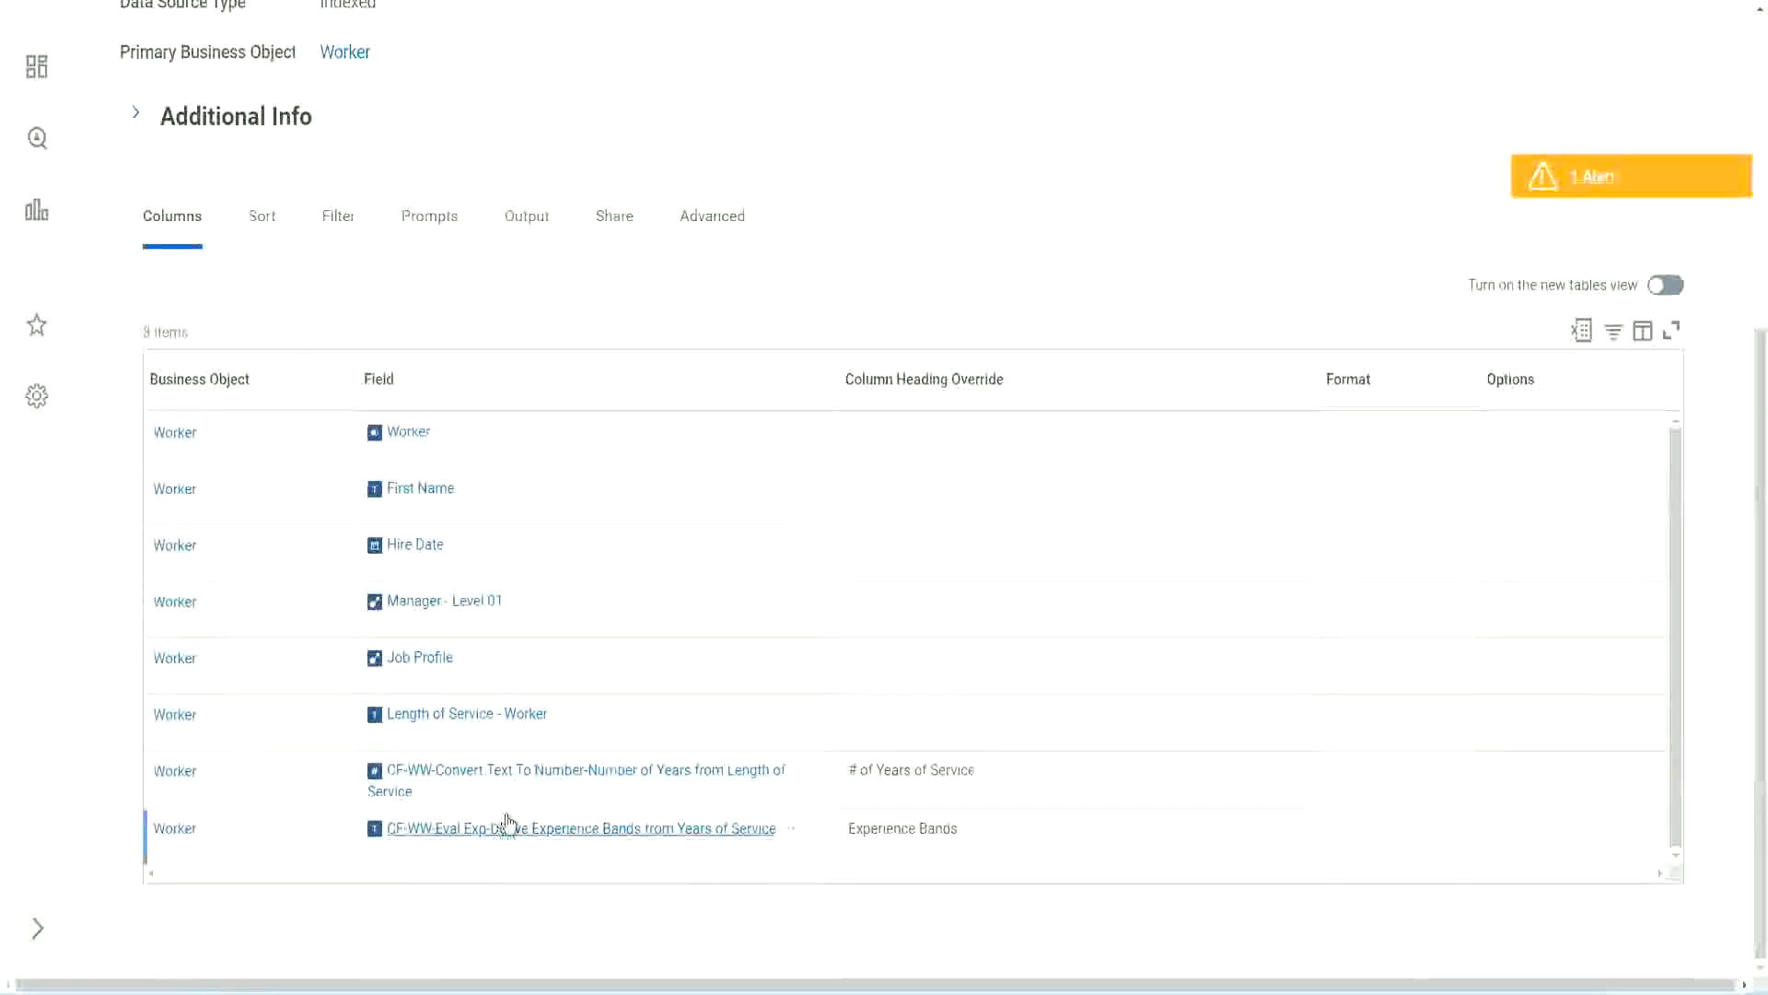
right_click(480, 838)
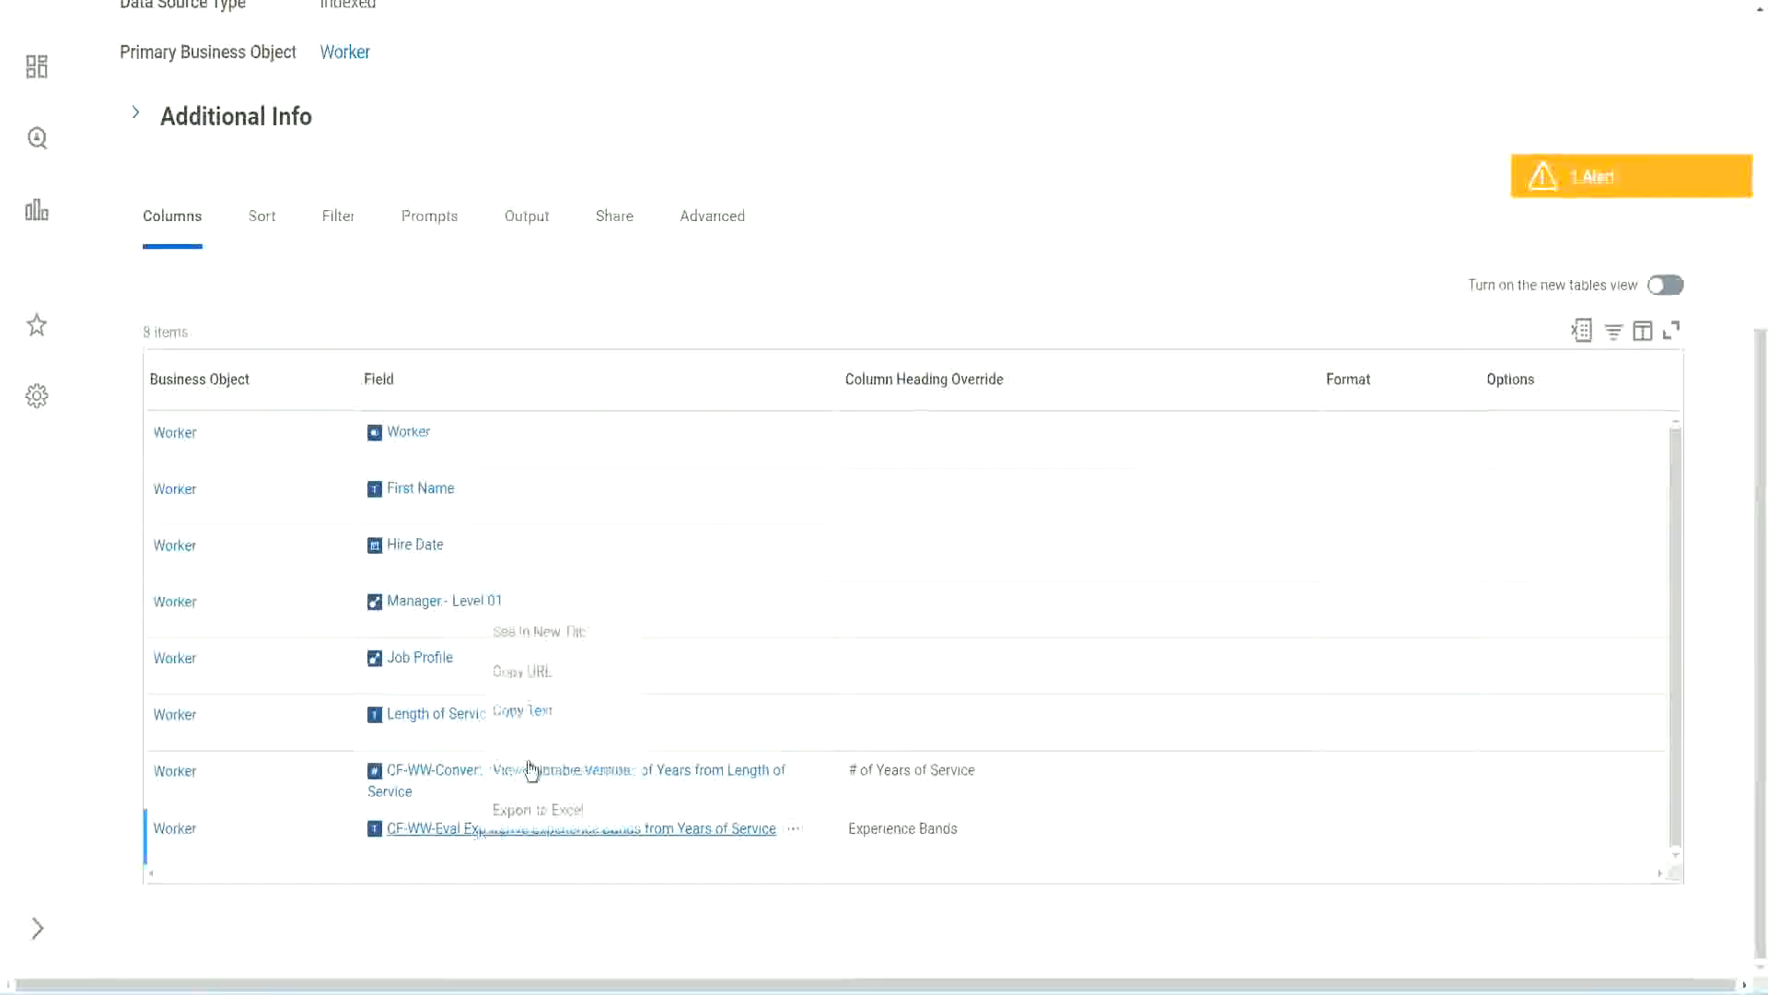
click(556, 627)
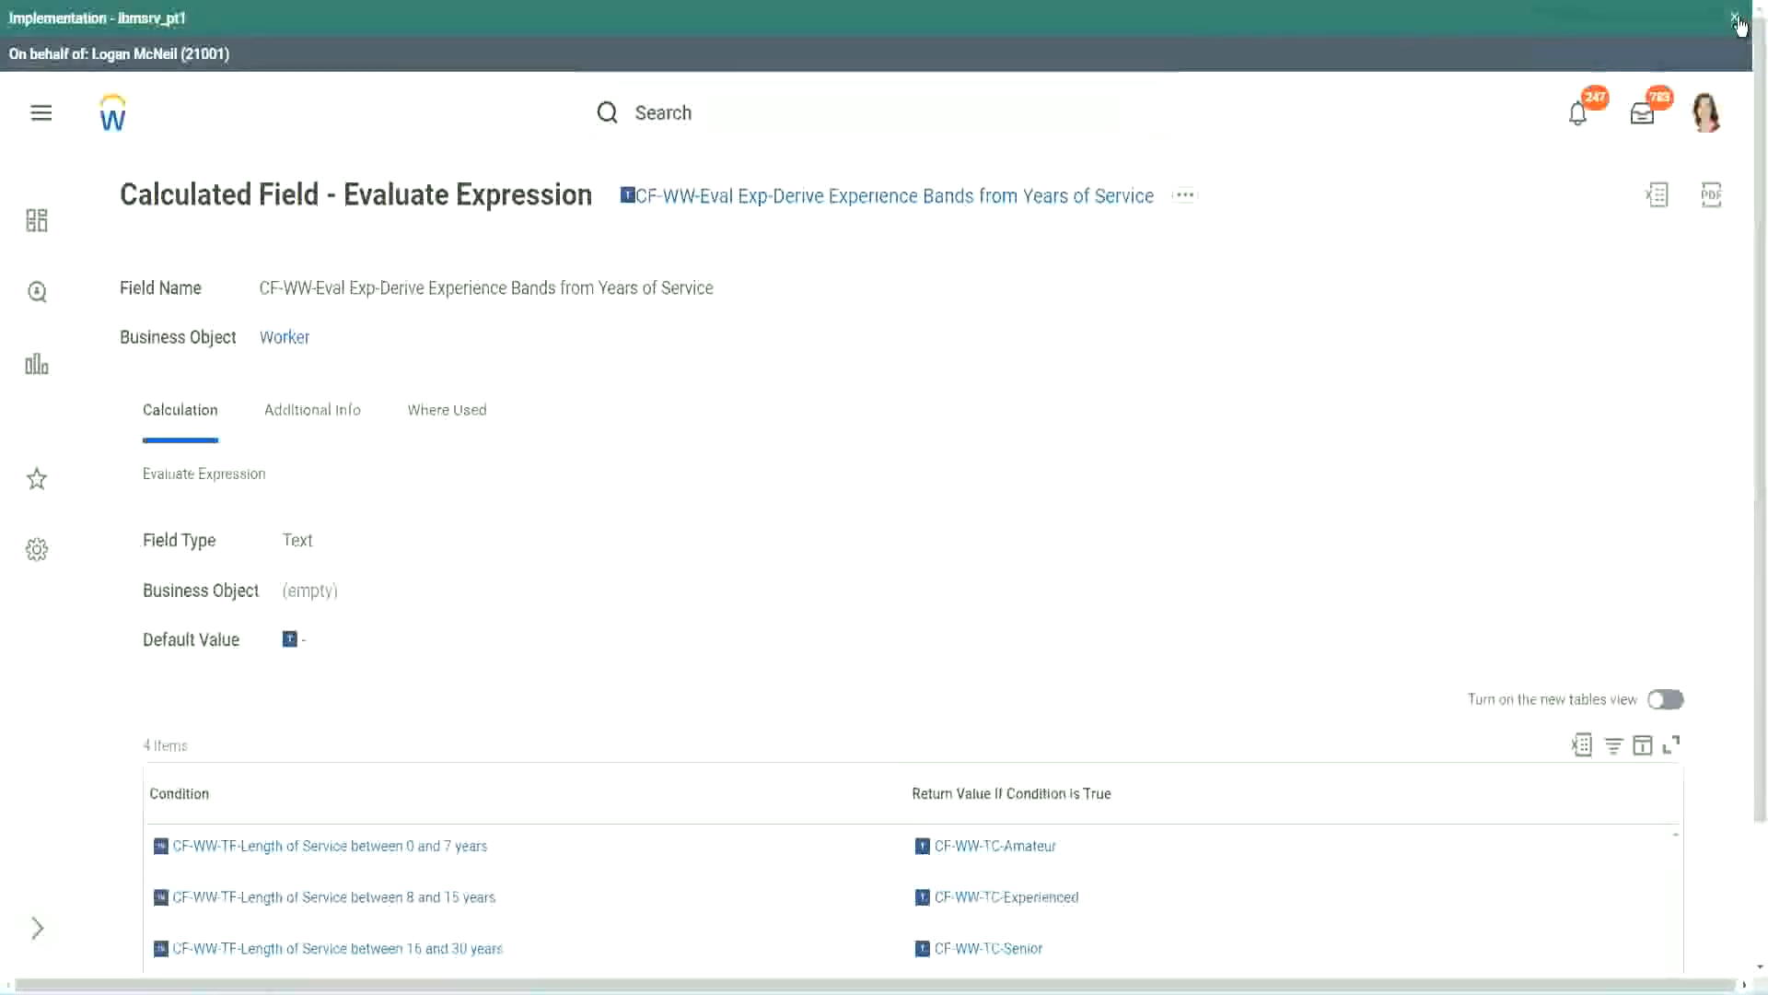
click(1736, 20)
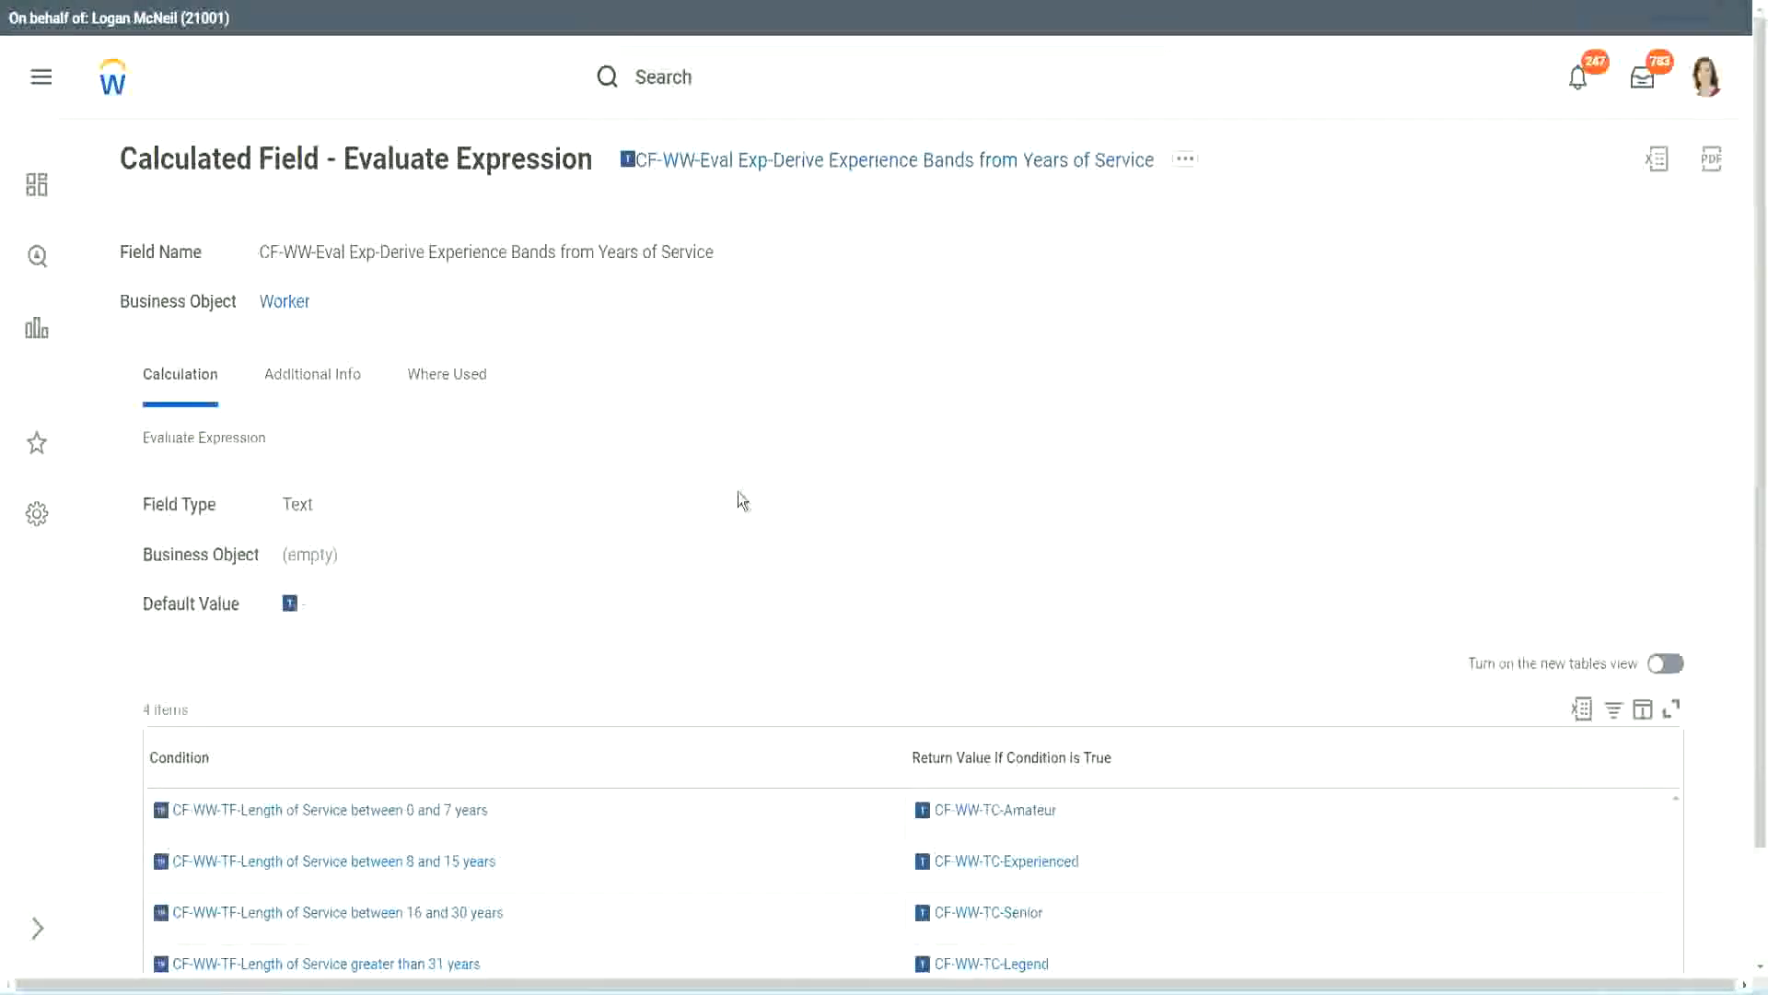
scroll(737, 492, down, 1)
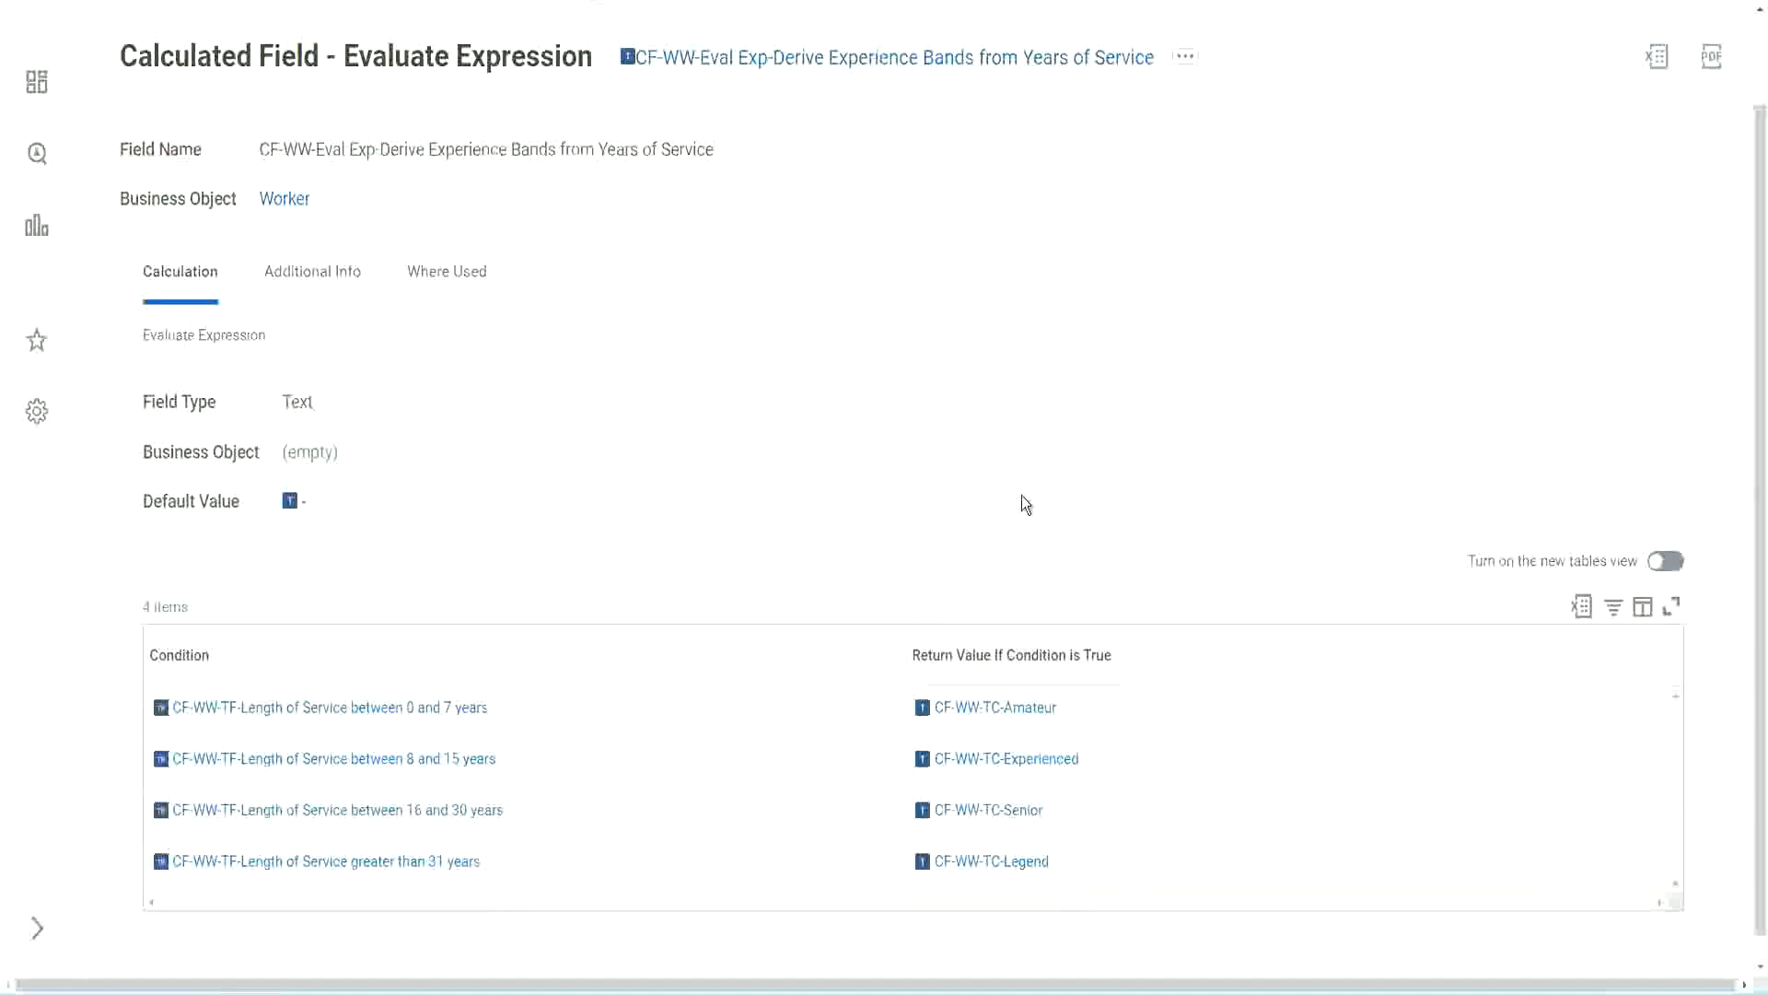
Copy the name of the CF-WW-Eval Exp-Derive Experience Bands from Years of Service calculated field
click(801, 650)
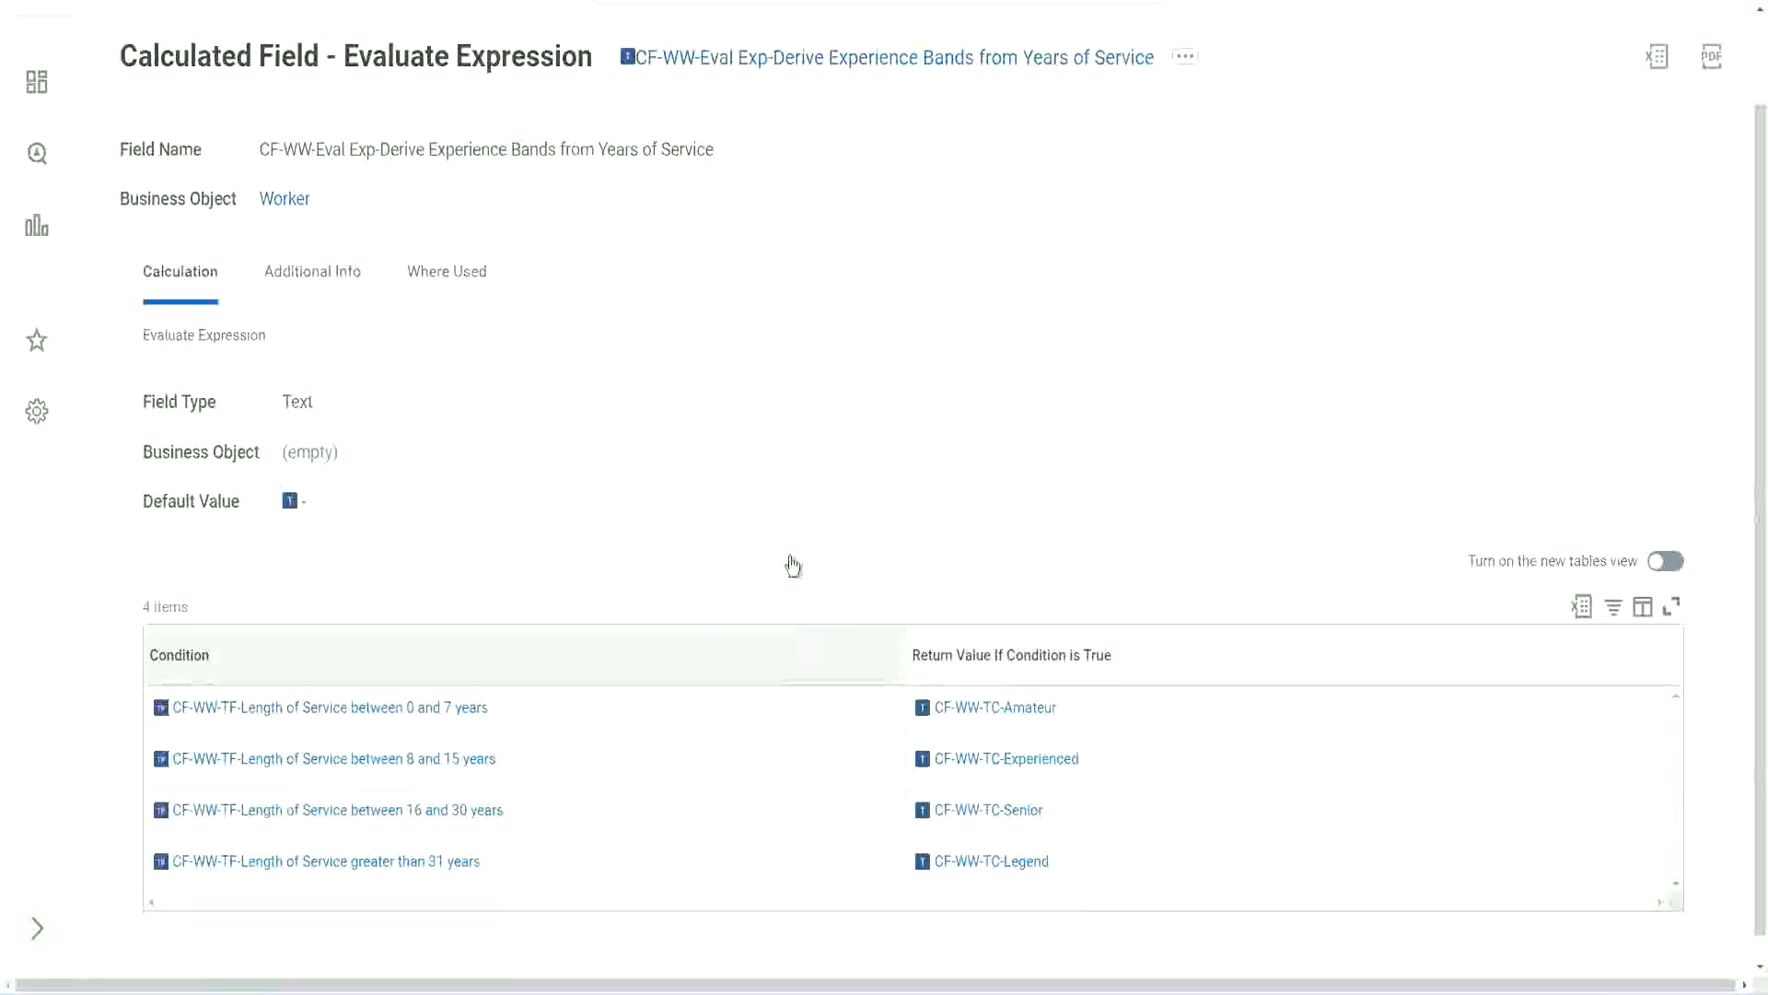
click(791, 426)
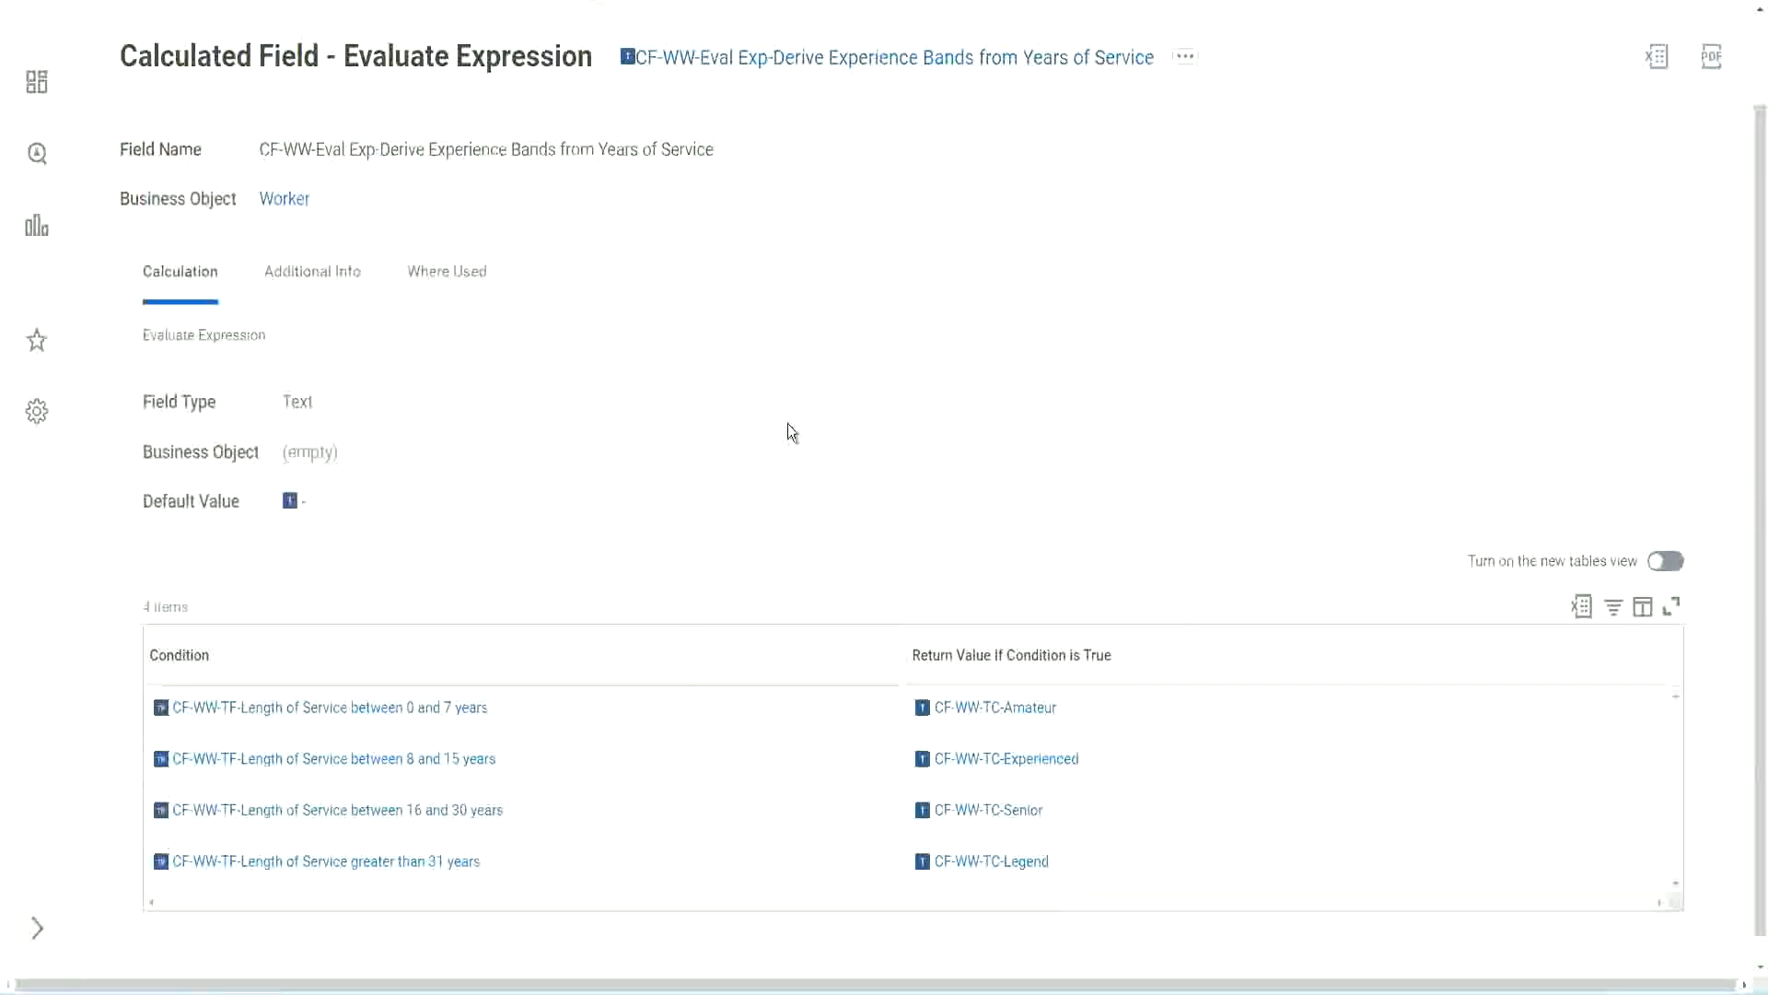
right_click(779, 63)
click(822, 166)
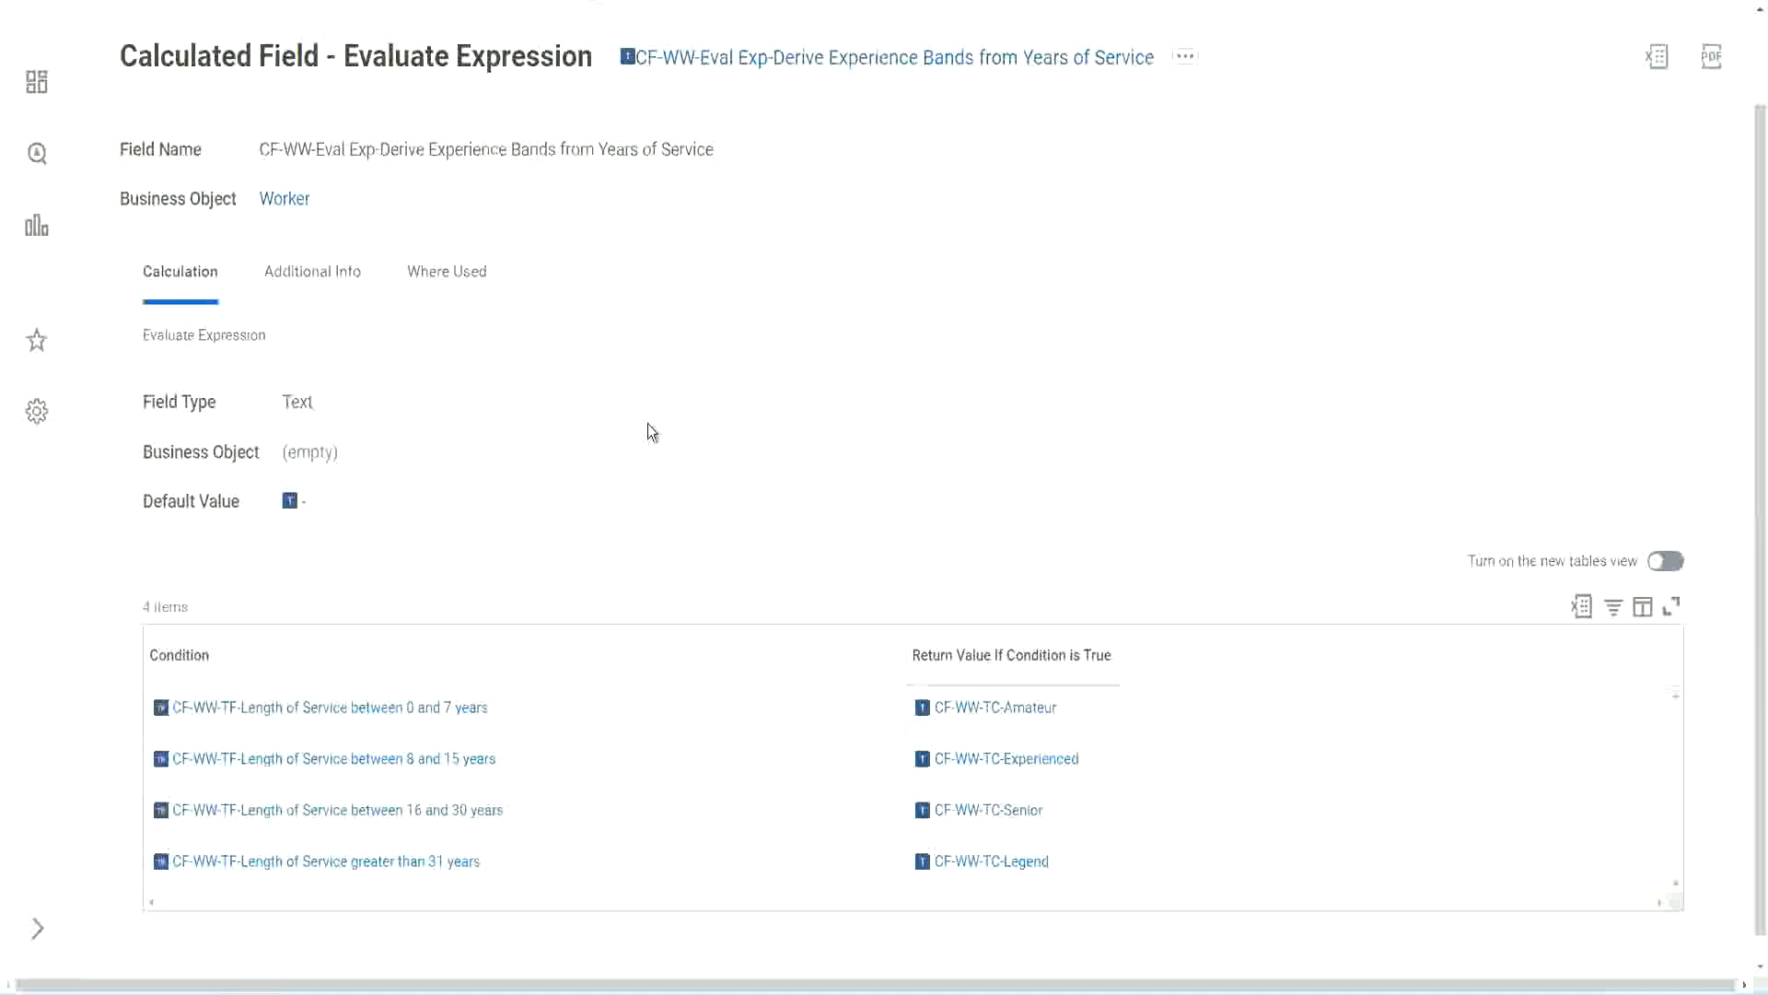
Return to the report definition, search for "create cal field" and open the Create Calculated Field task
scroll(687, 364, up, 1)
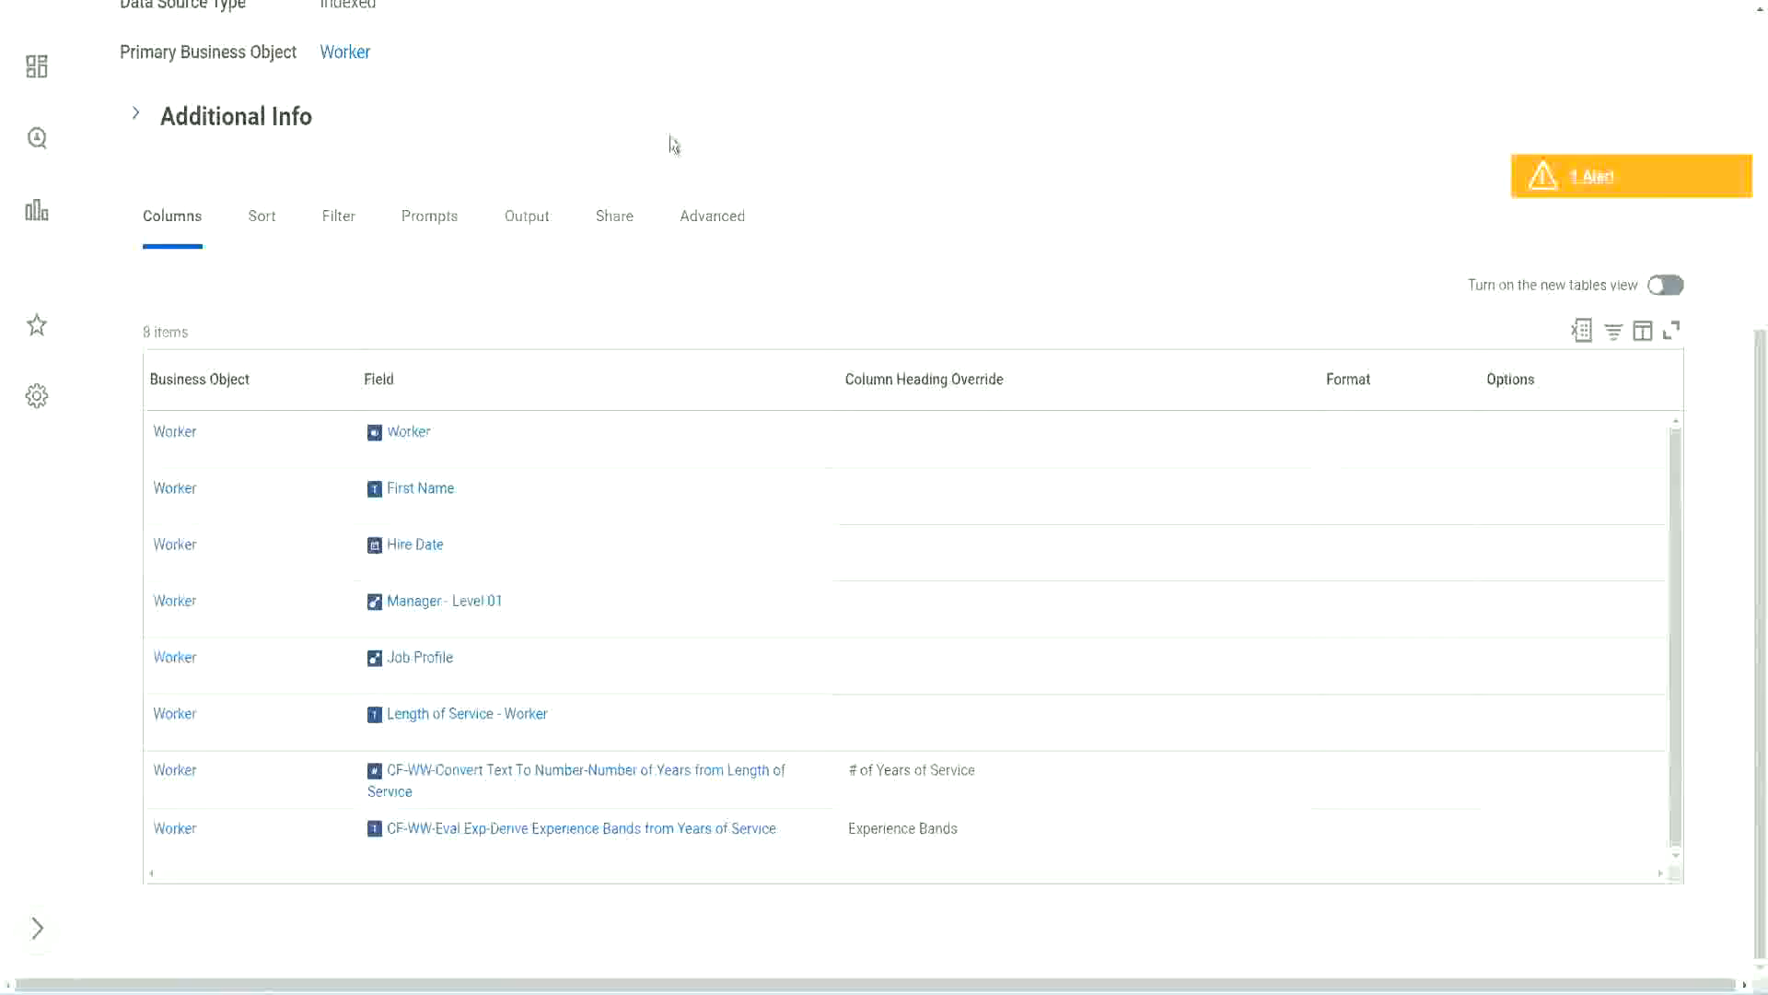
scroll(671, 138, up, 5)
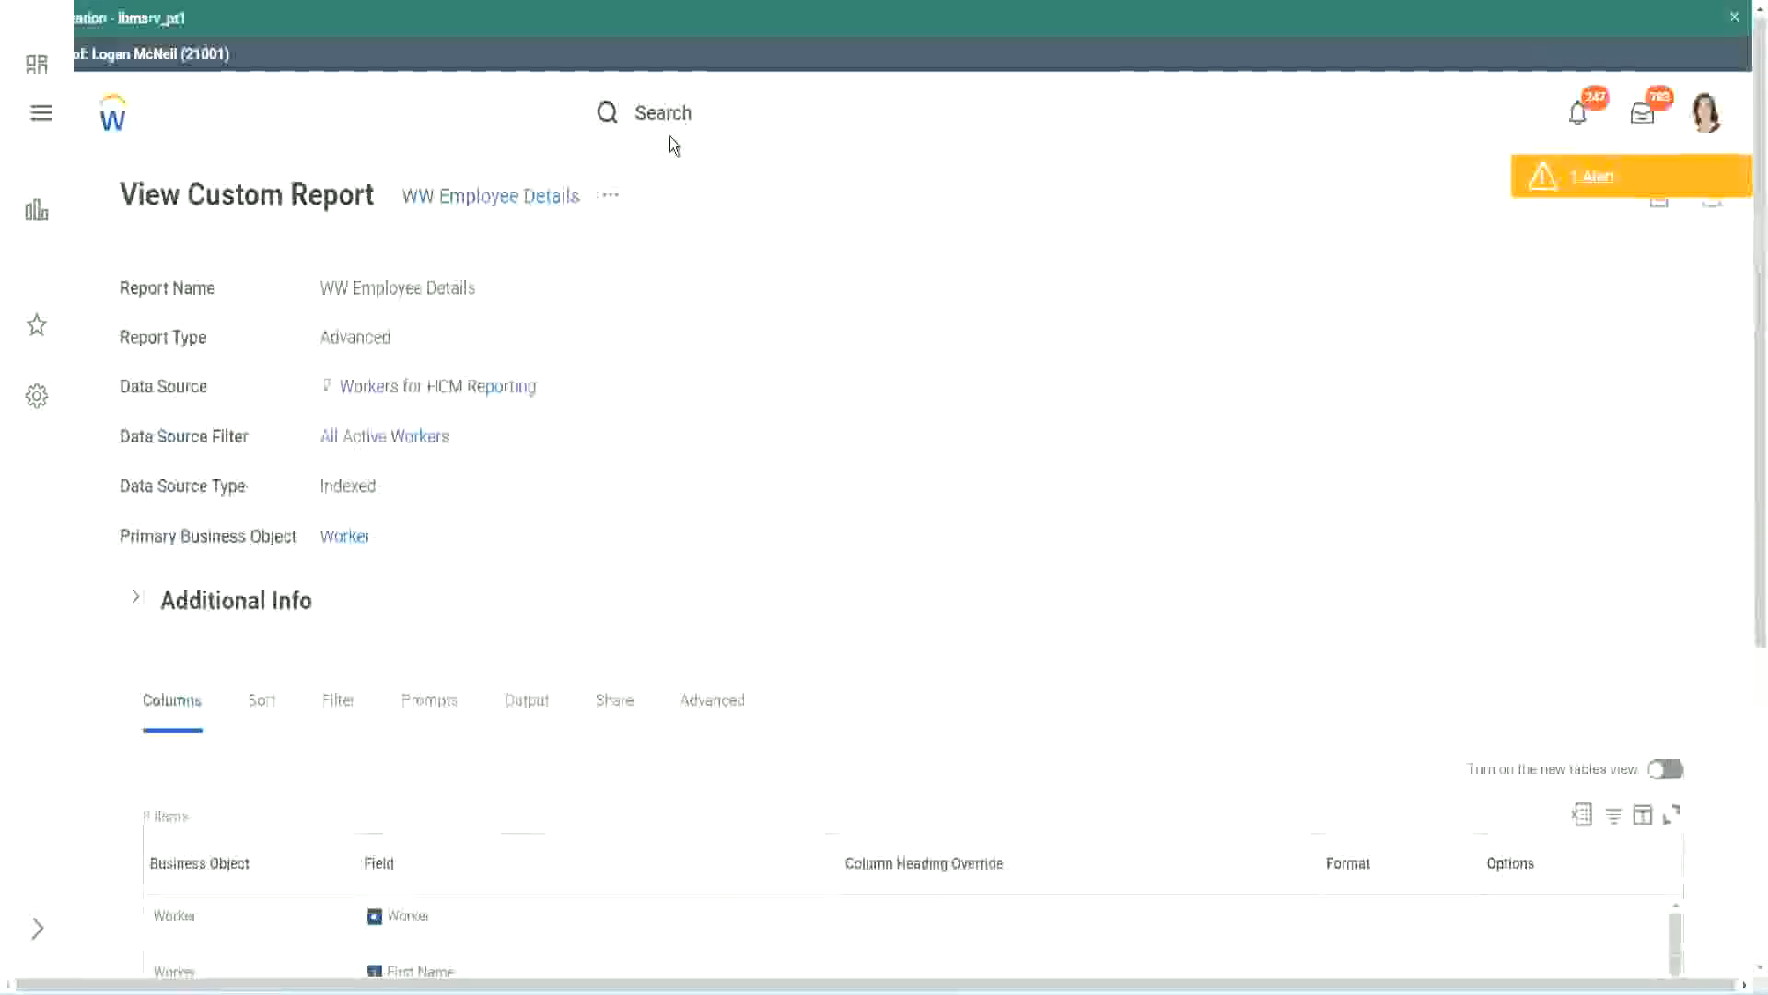
click(718, 111)
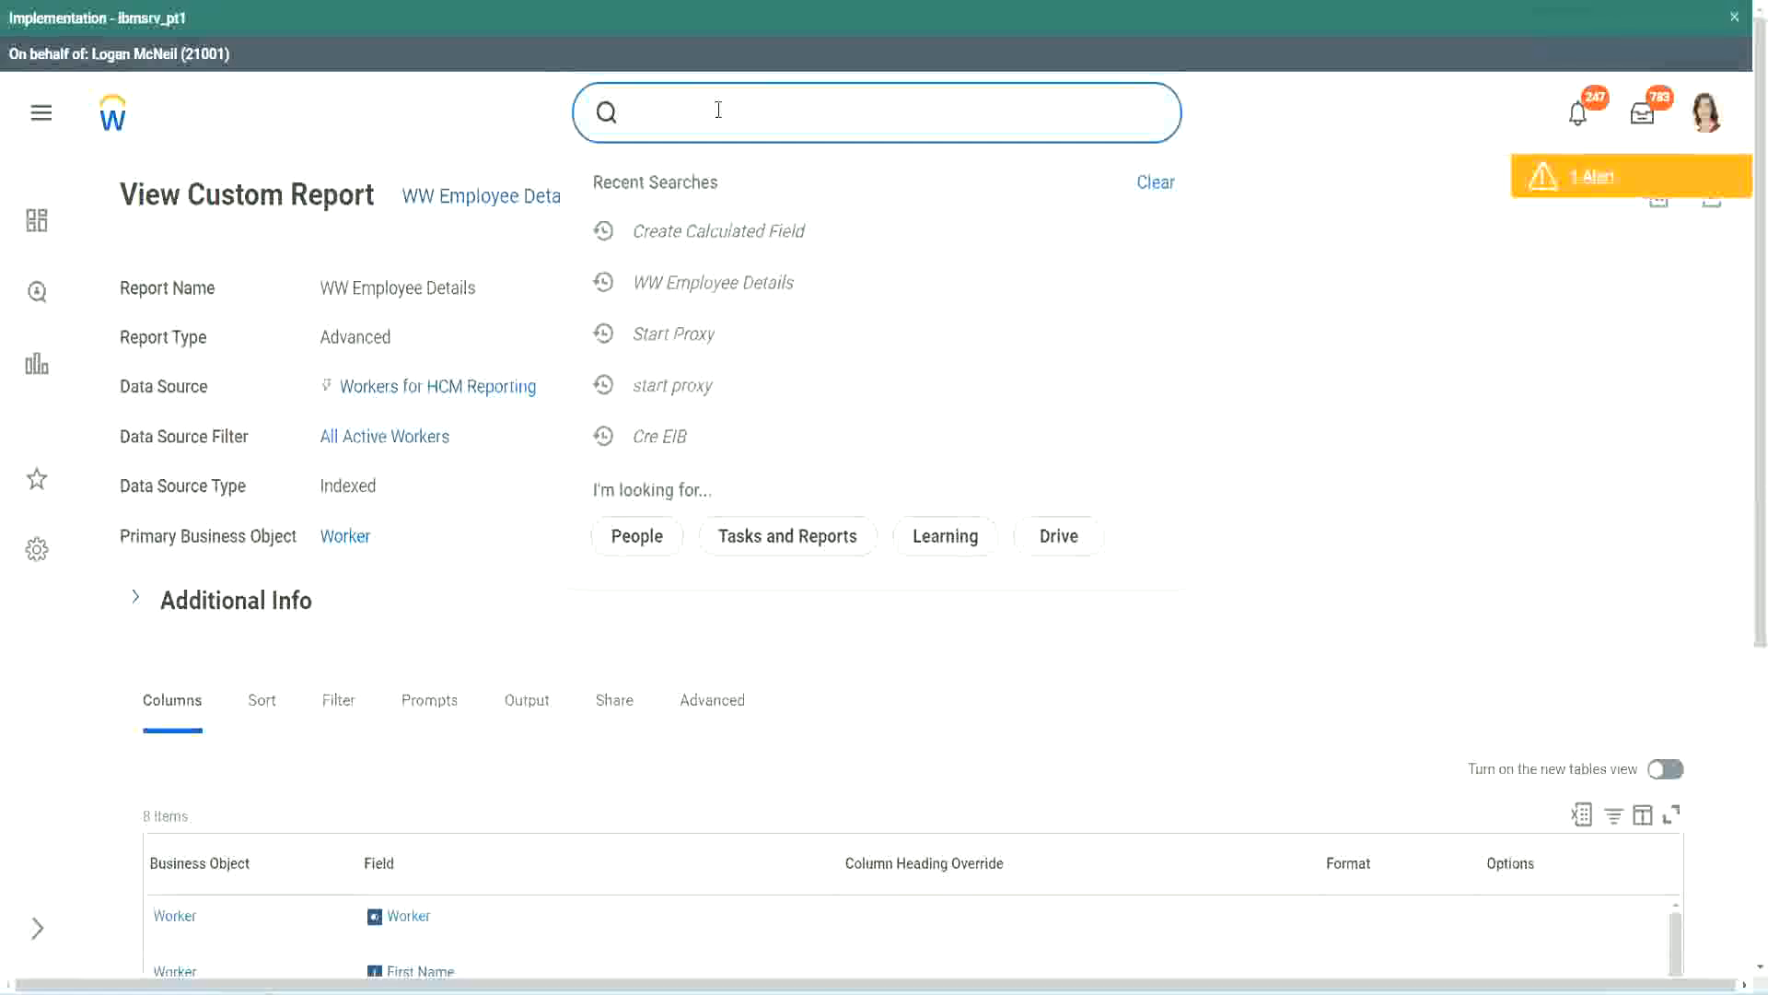
text(create cal field)
click(739, 189)
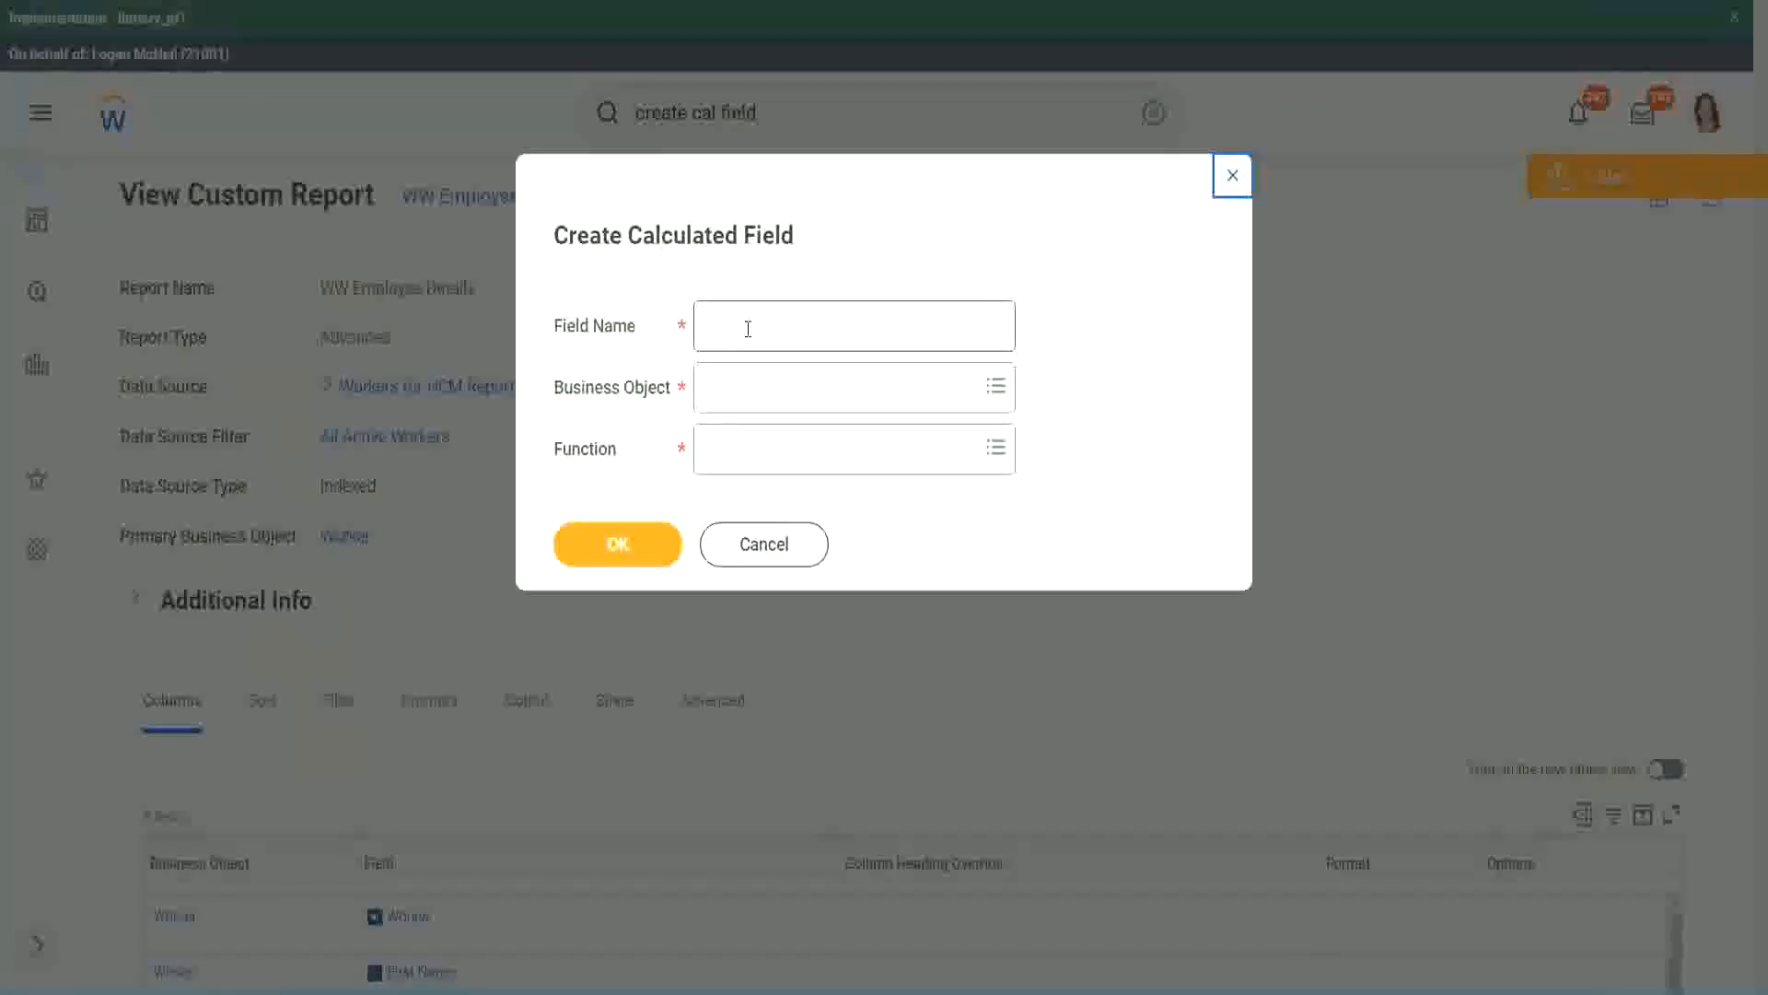
Paste the copied name as the Field Name and add "Bands" after "Eval Exp"
click(748, 329)
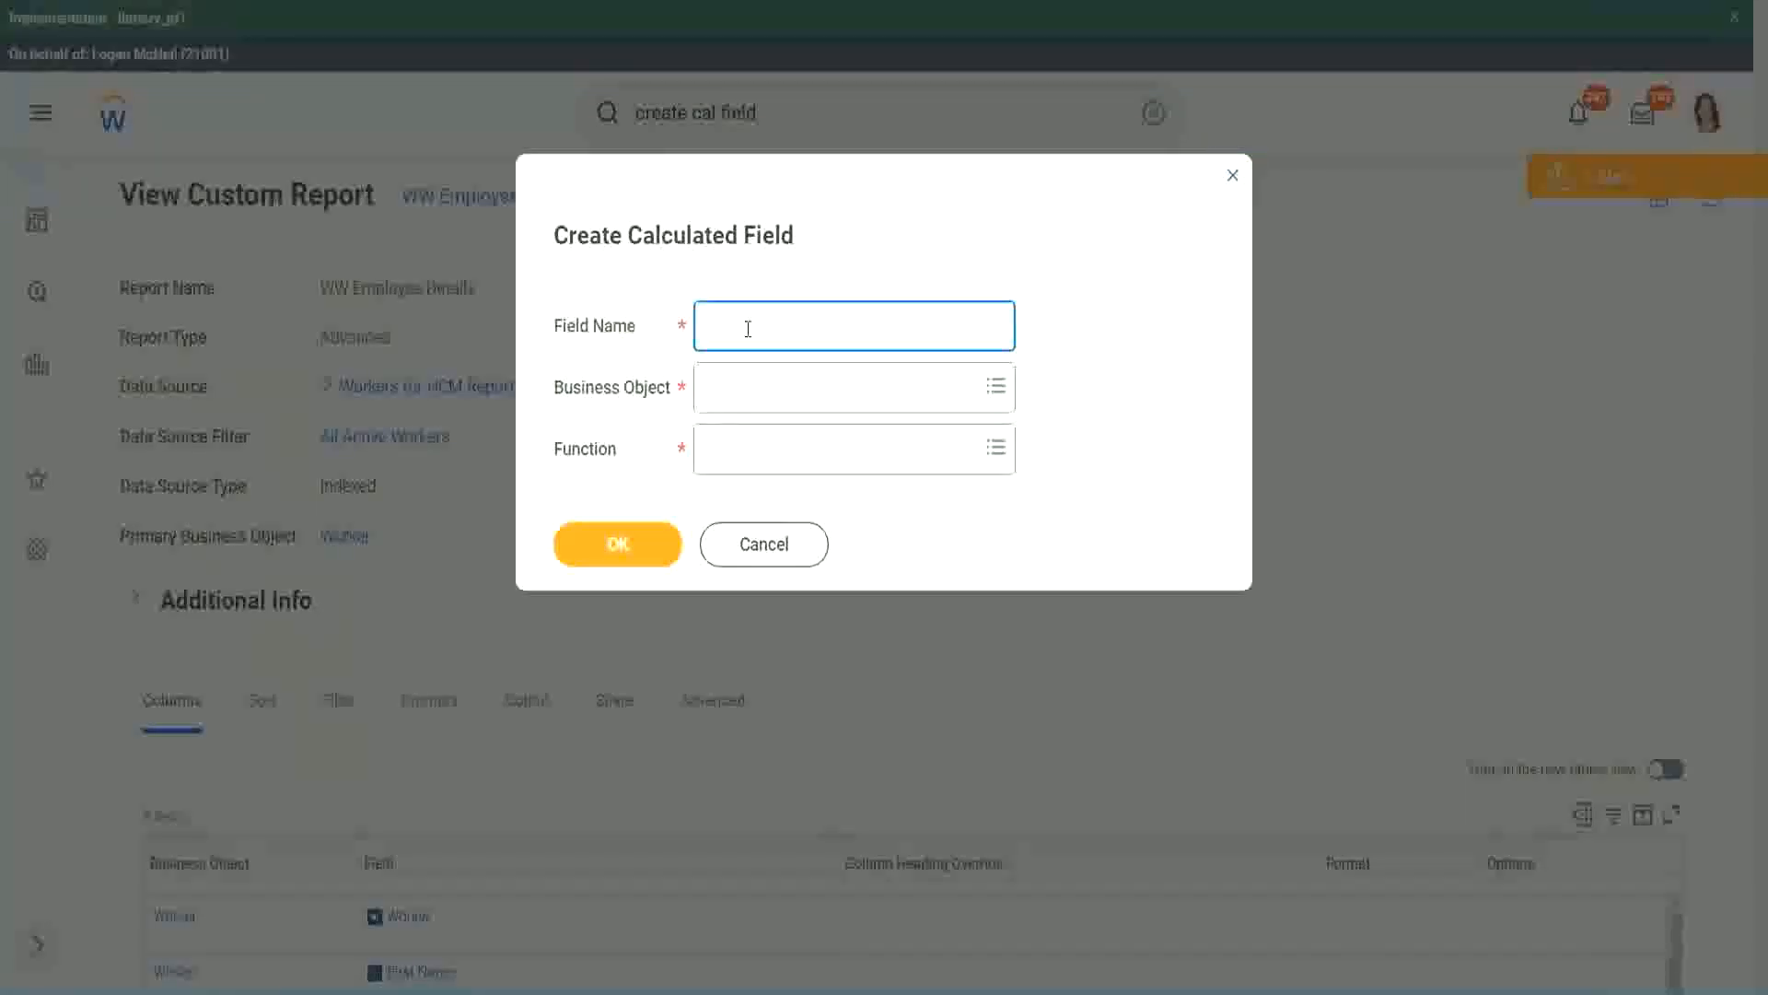
key(ctrl+v)
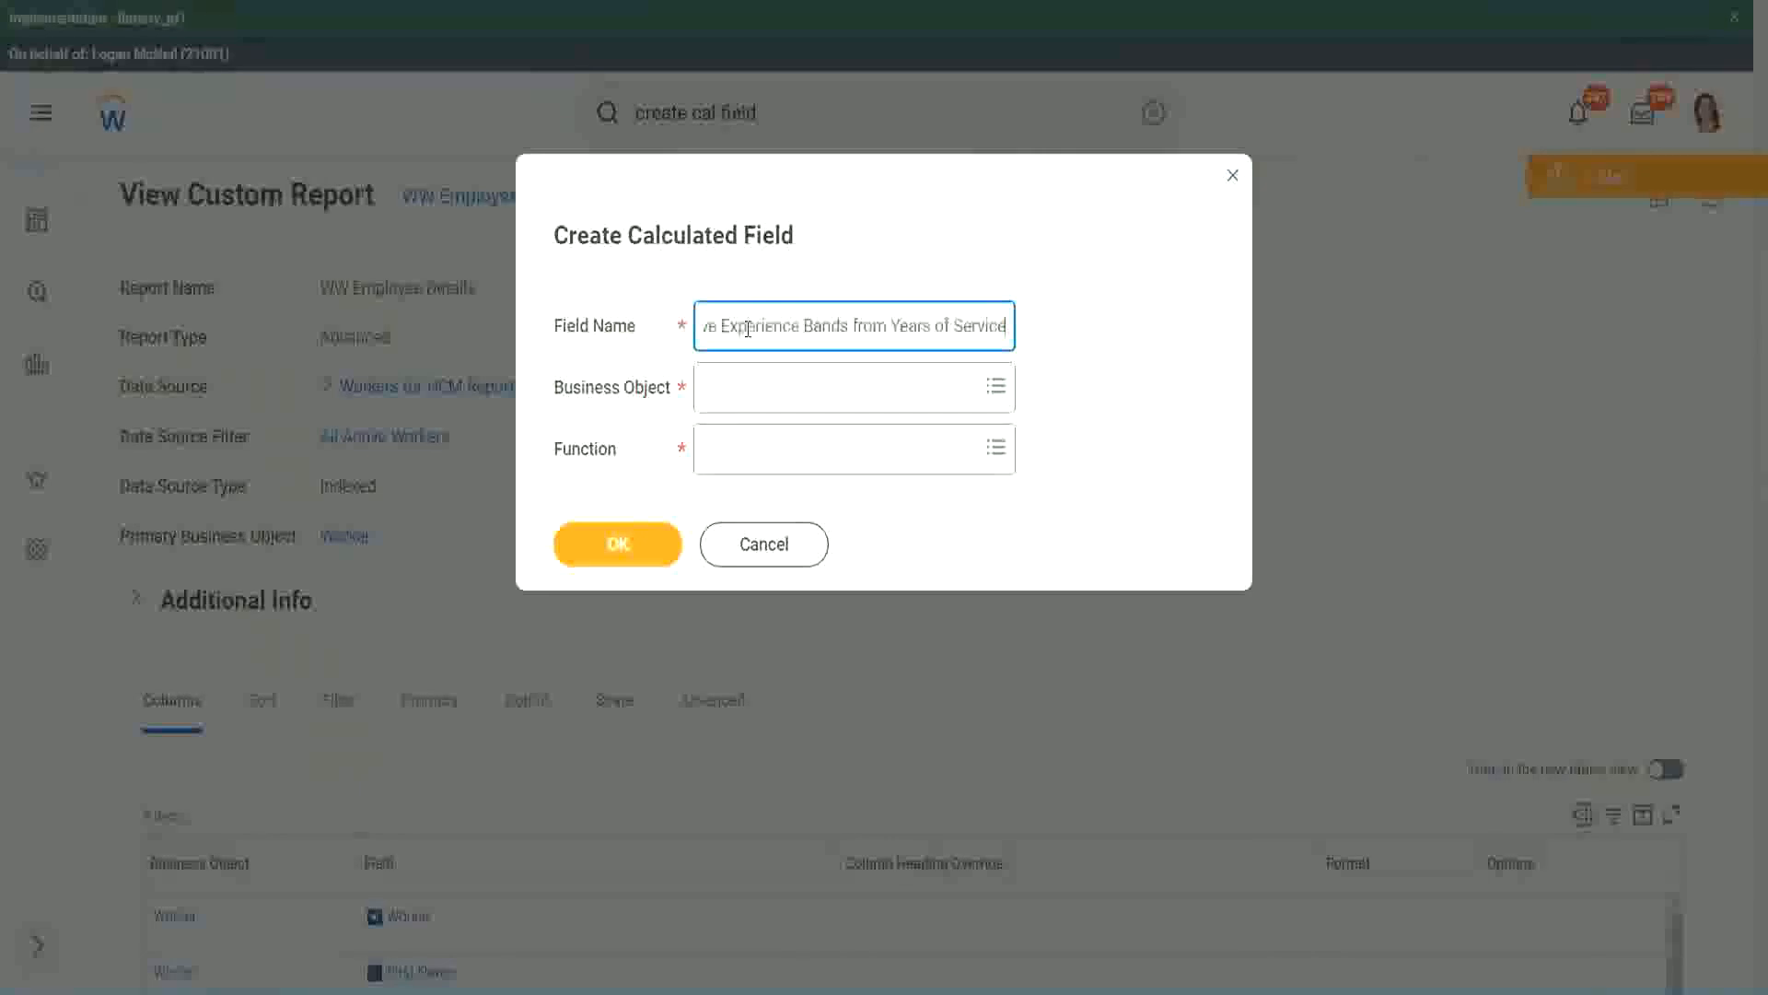
drag(747, 329, 655, 295)
click(747, 329)
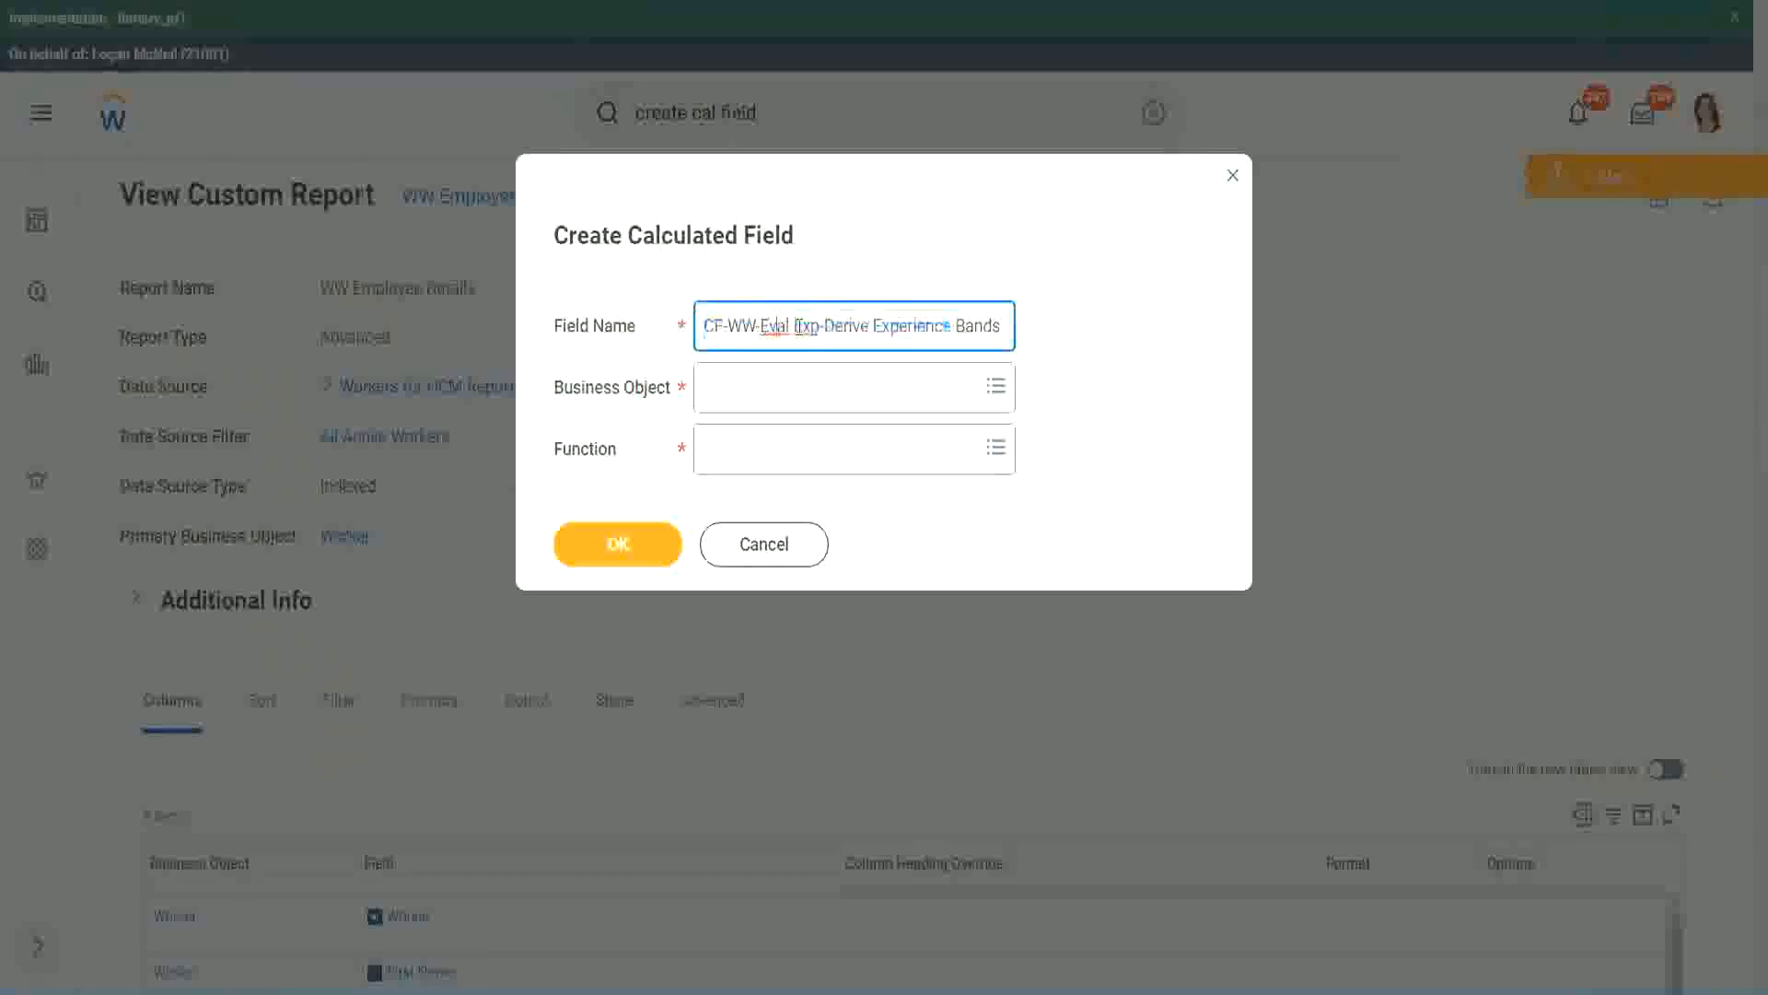
double_click(807, 326)
key(Right)
text(bands)
key(Left)
key(Left)
key(Left)
key(Left)
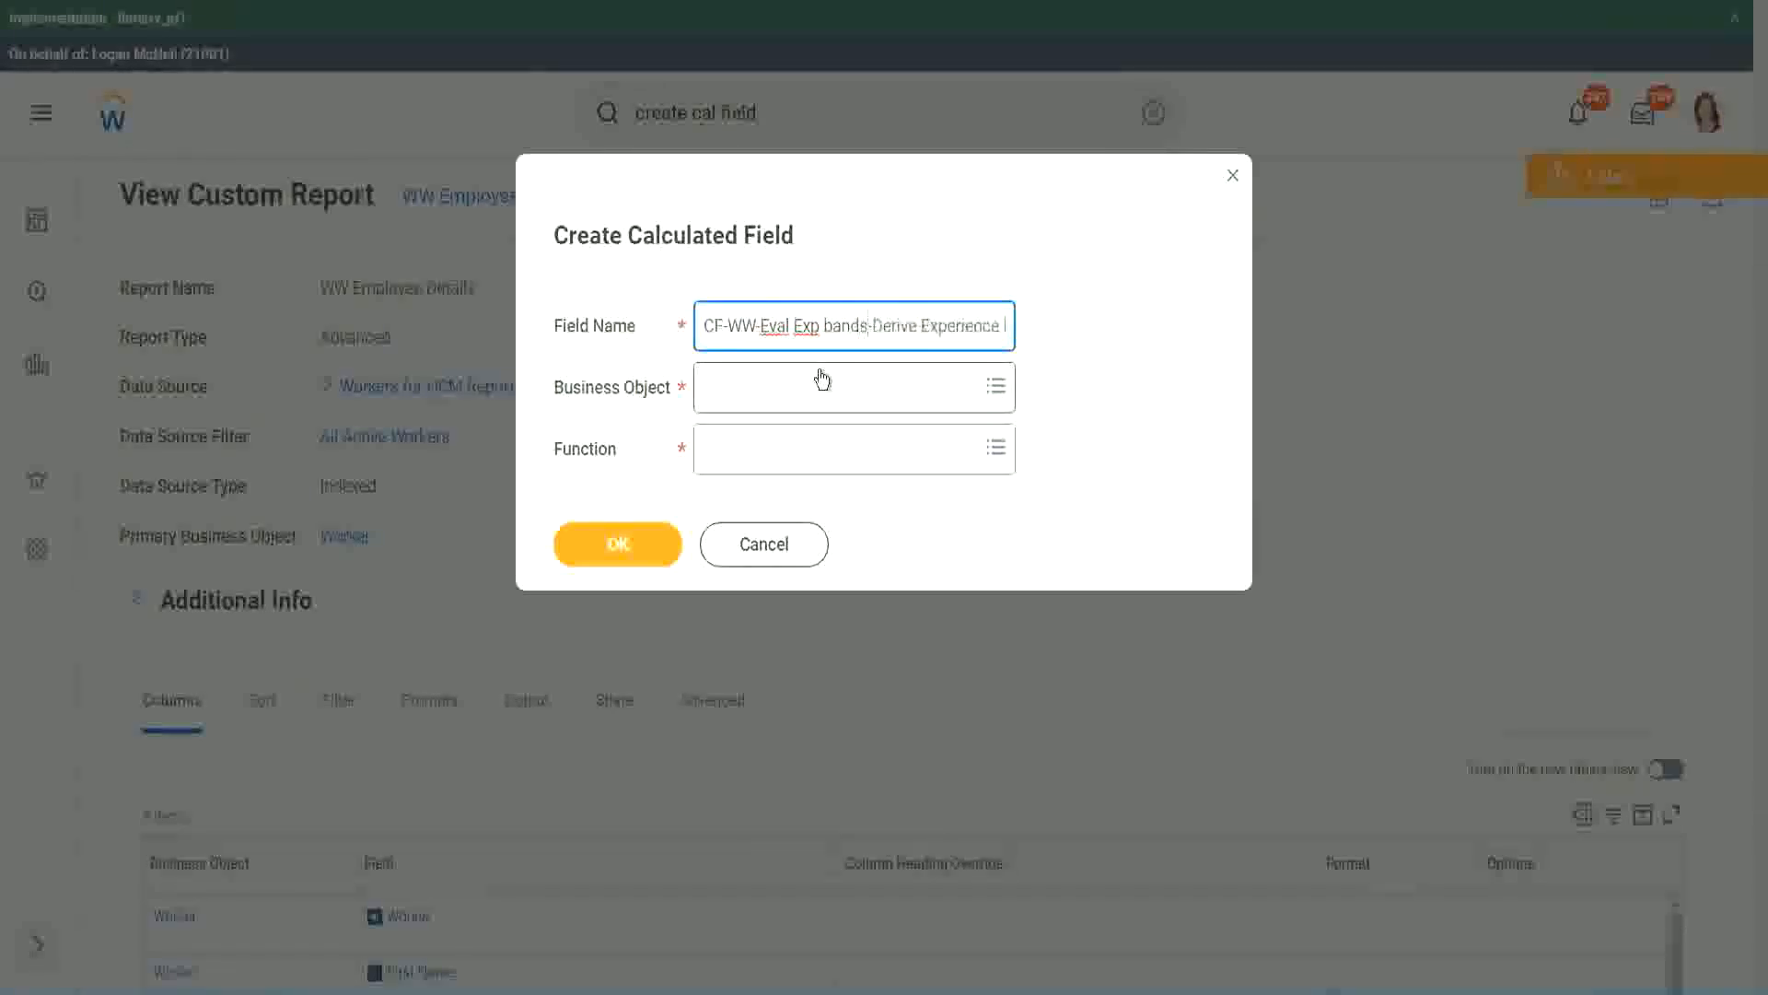
key(shift+Left)
text(B)
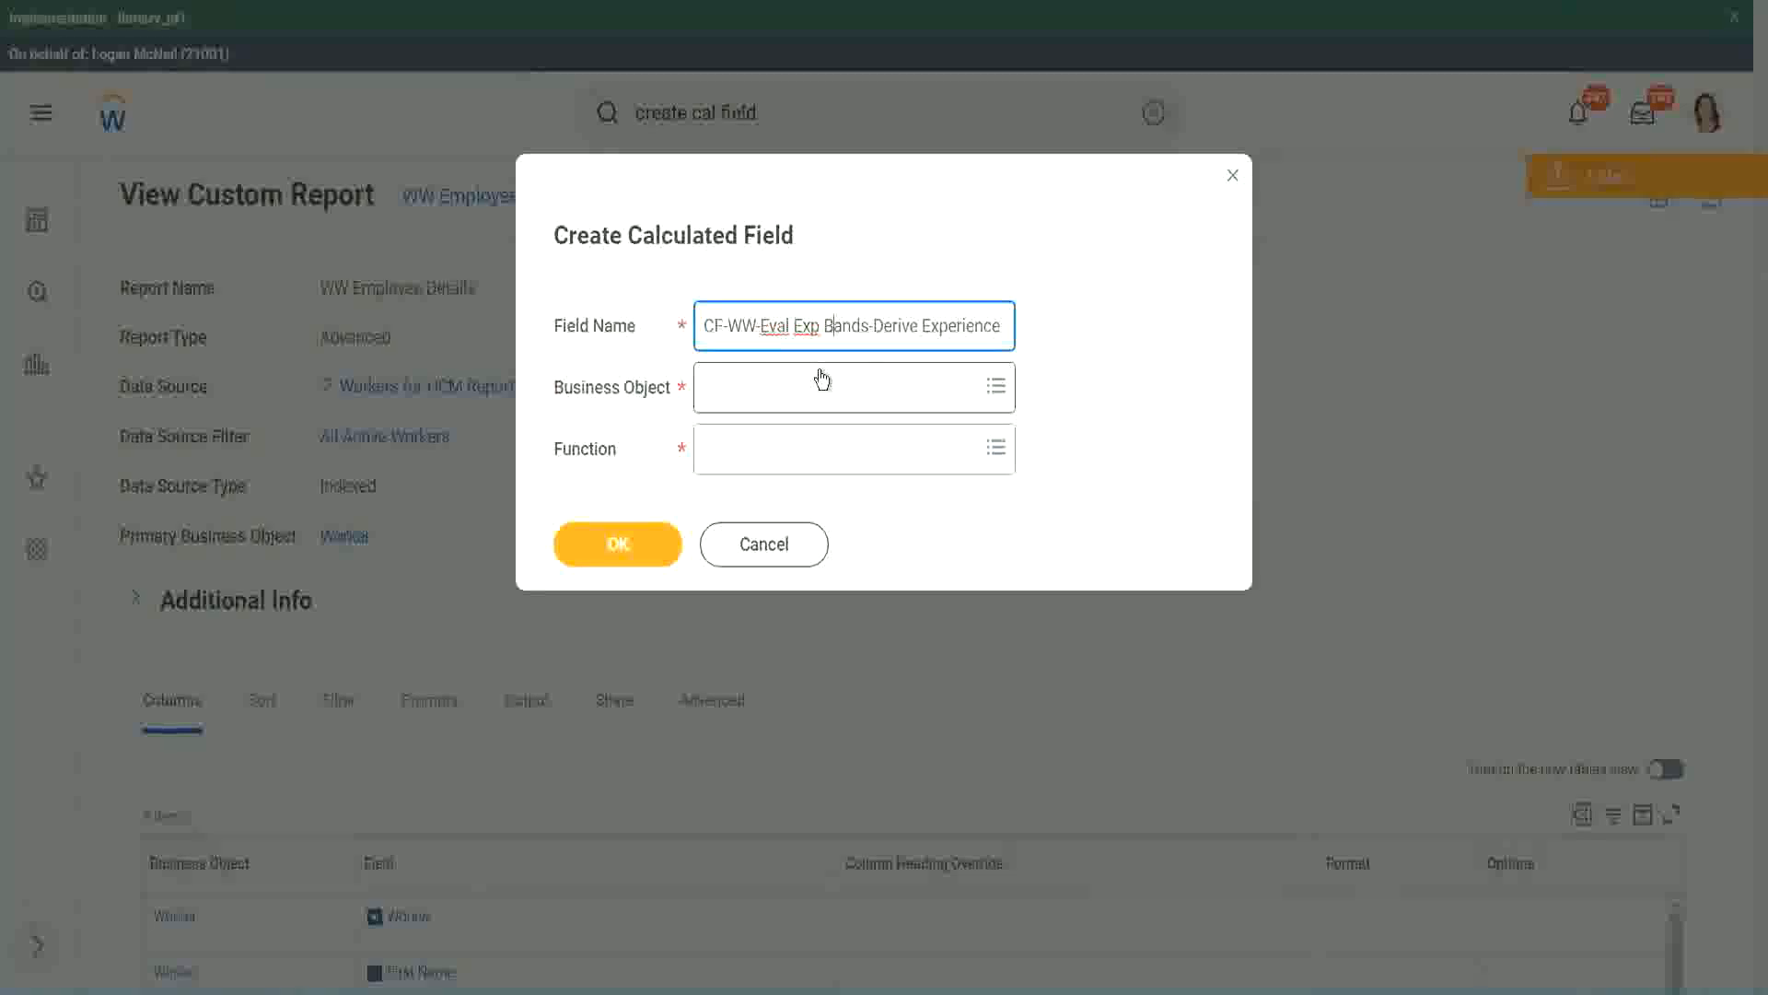
Replace "Derive" with "Determine" so the Field Name reads CF-WW-Eval Exp Bands-Determine Experience Bands from Years of Service
key(Right)
key(Right)
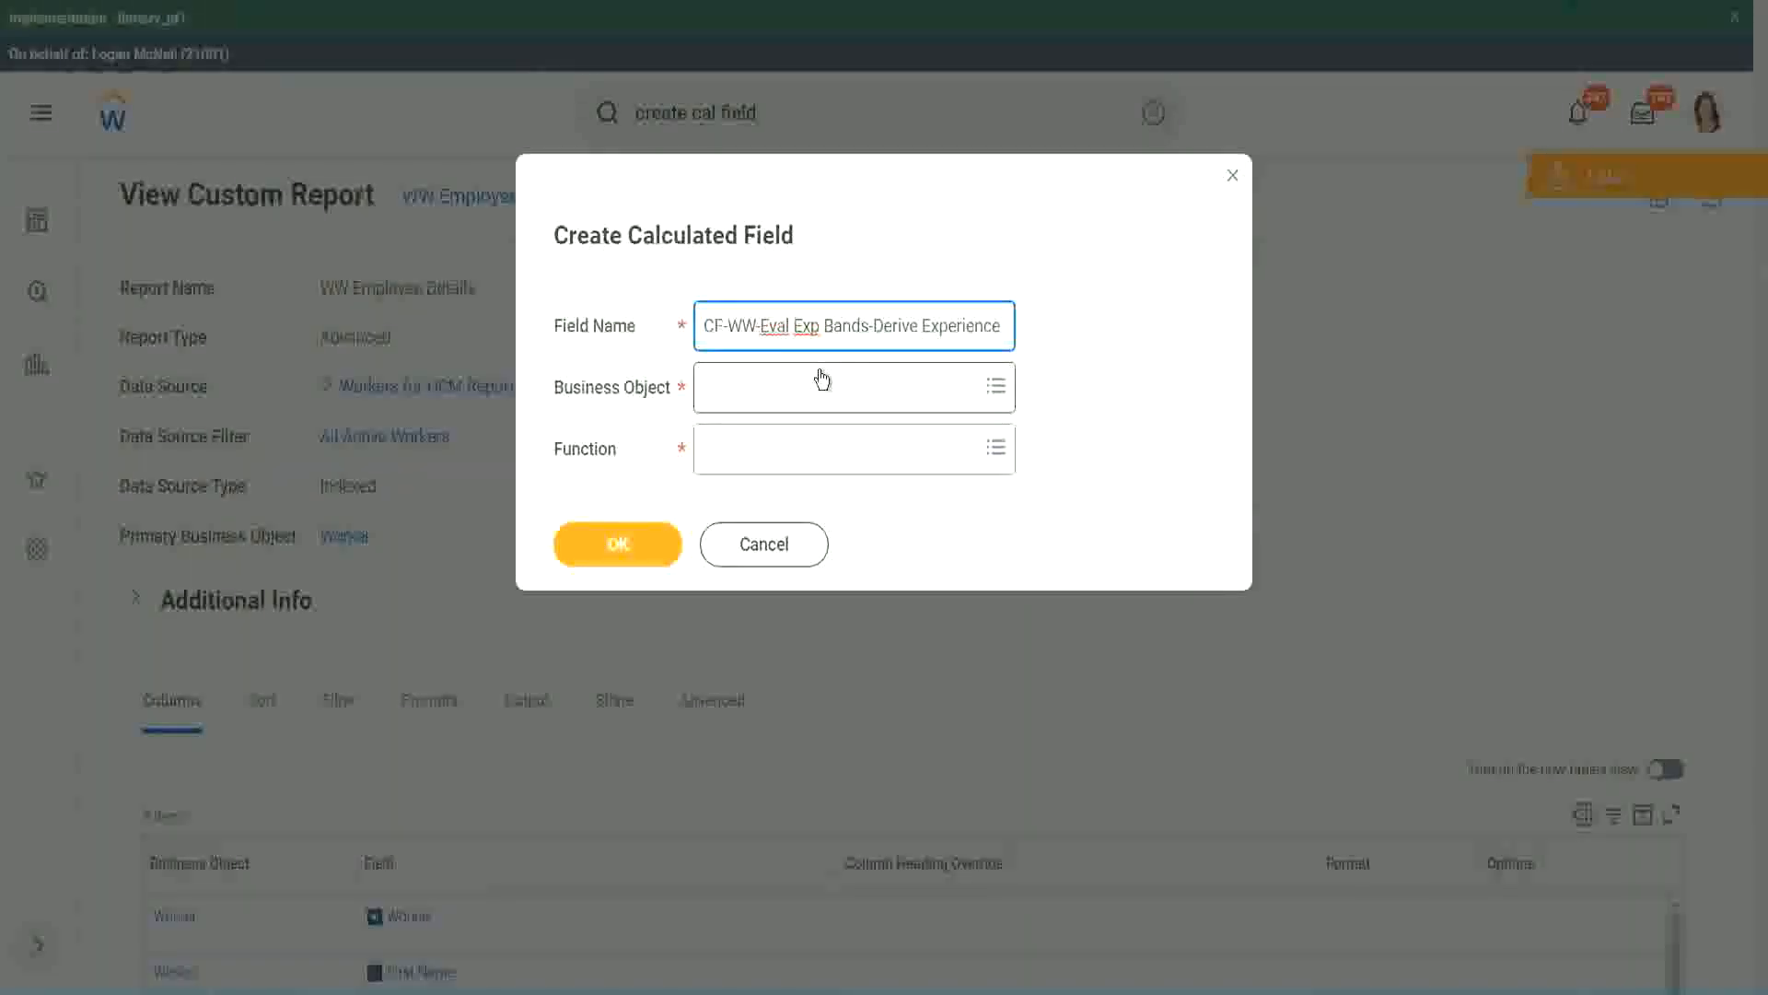
key(Right)
key(Right)
key(Right)
key(Right)
key(Right)
key(Right)
key(Right)
key(Right)
key(Right)
key(Right)
key(Right)
key(Right)
key(Right)
key(Right)
key(Right)
key(Right)
key(Right)
key(Right)
key(Right)
key(Right)
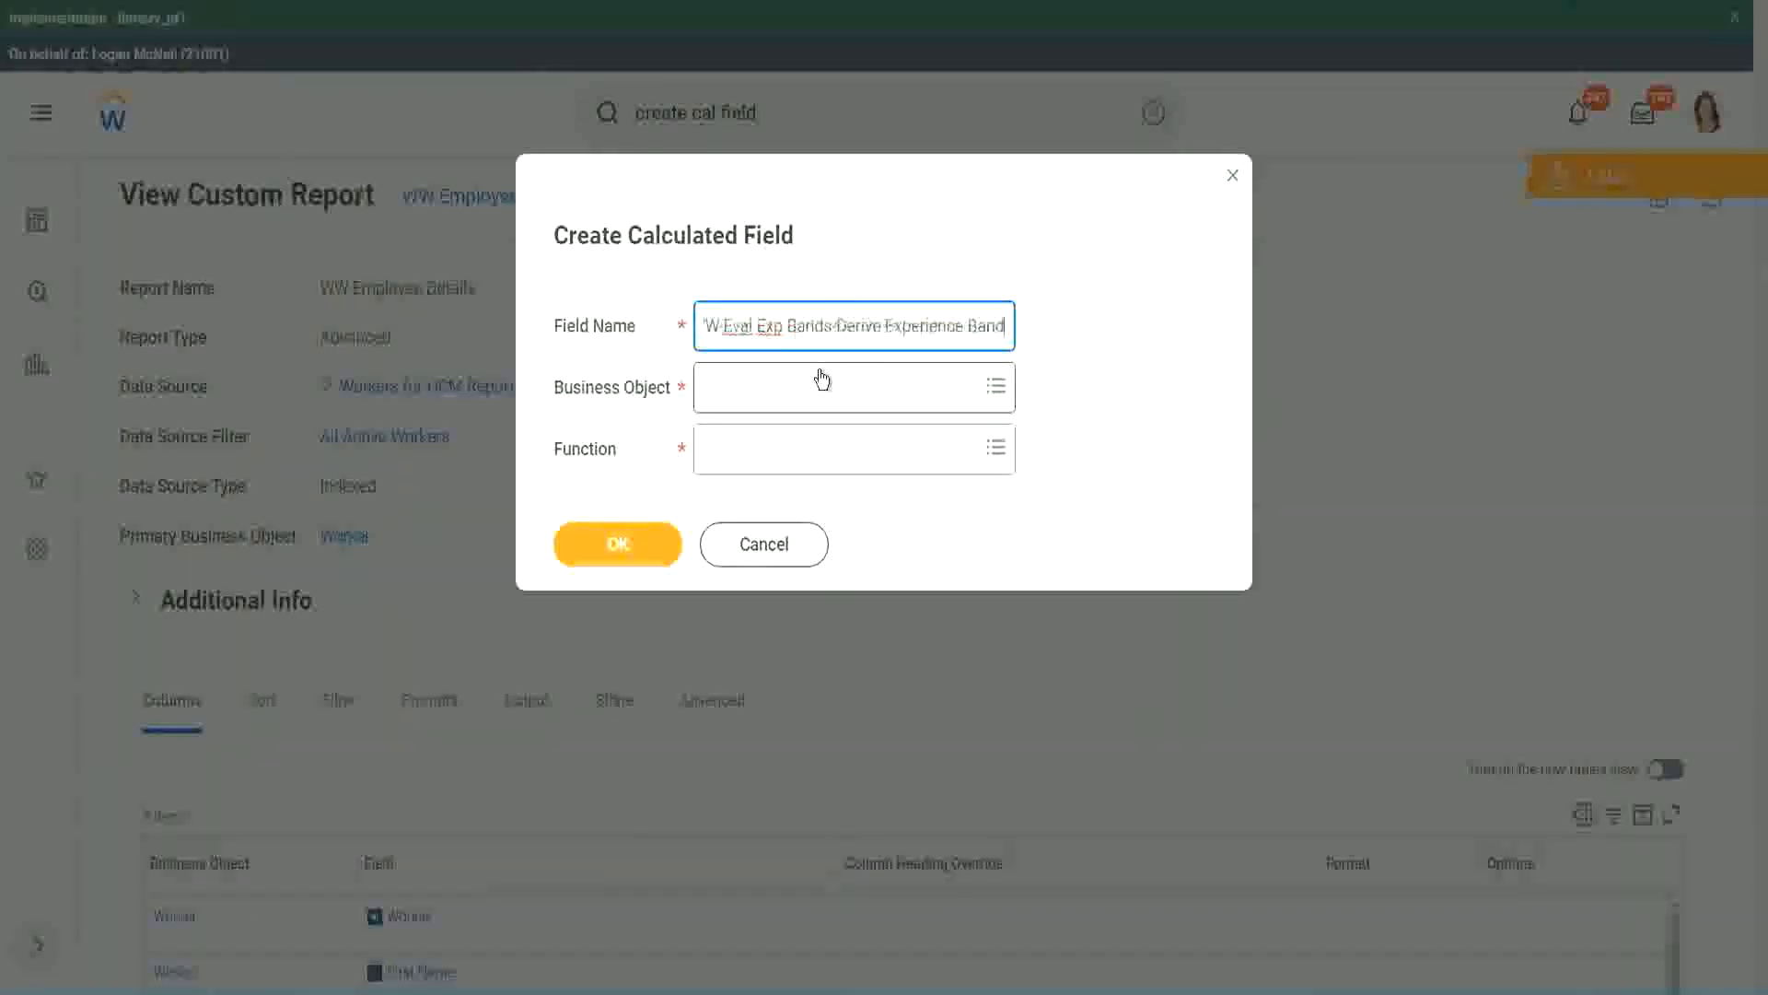
key(Right)
key(Right)
key(Right)
key(Right)
key(Right)
key(Right)
key(Right)
key(Right)
key(Right)
key(Right)
key(Right)
key(Right)
key(Right)
key(Right)
key(Right)
key(Left)
key(Left)
key(Left)
key(Left)
key(Left)
key(Left)
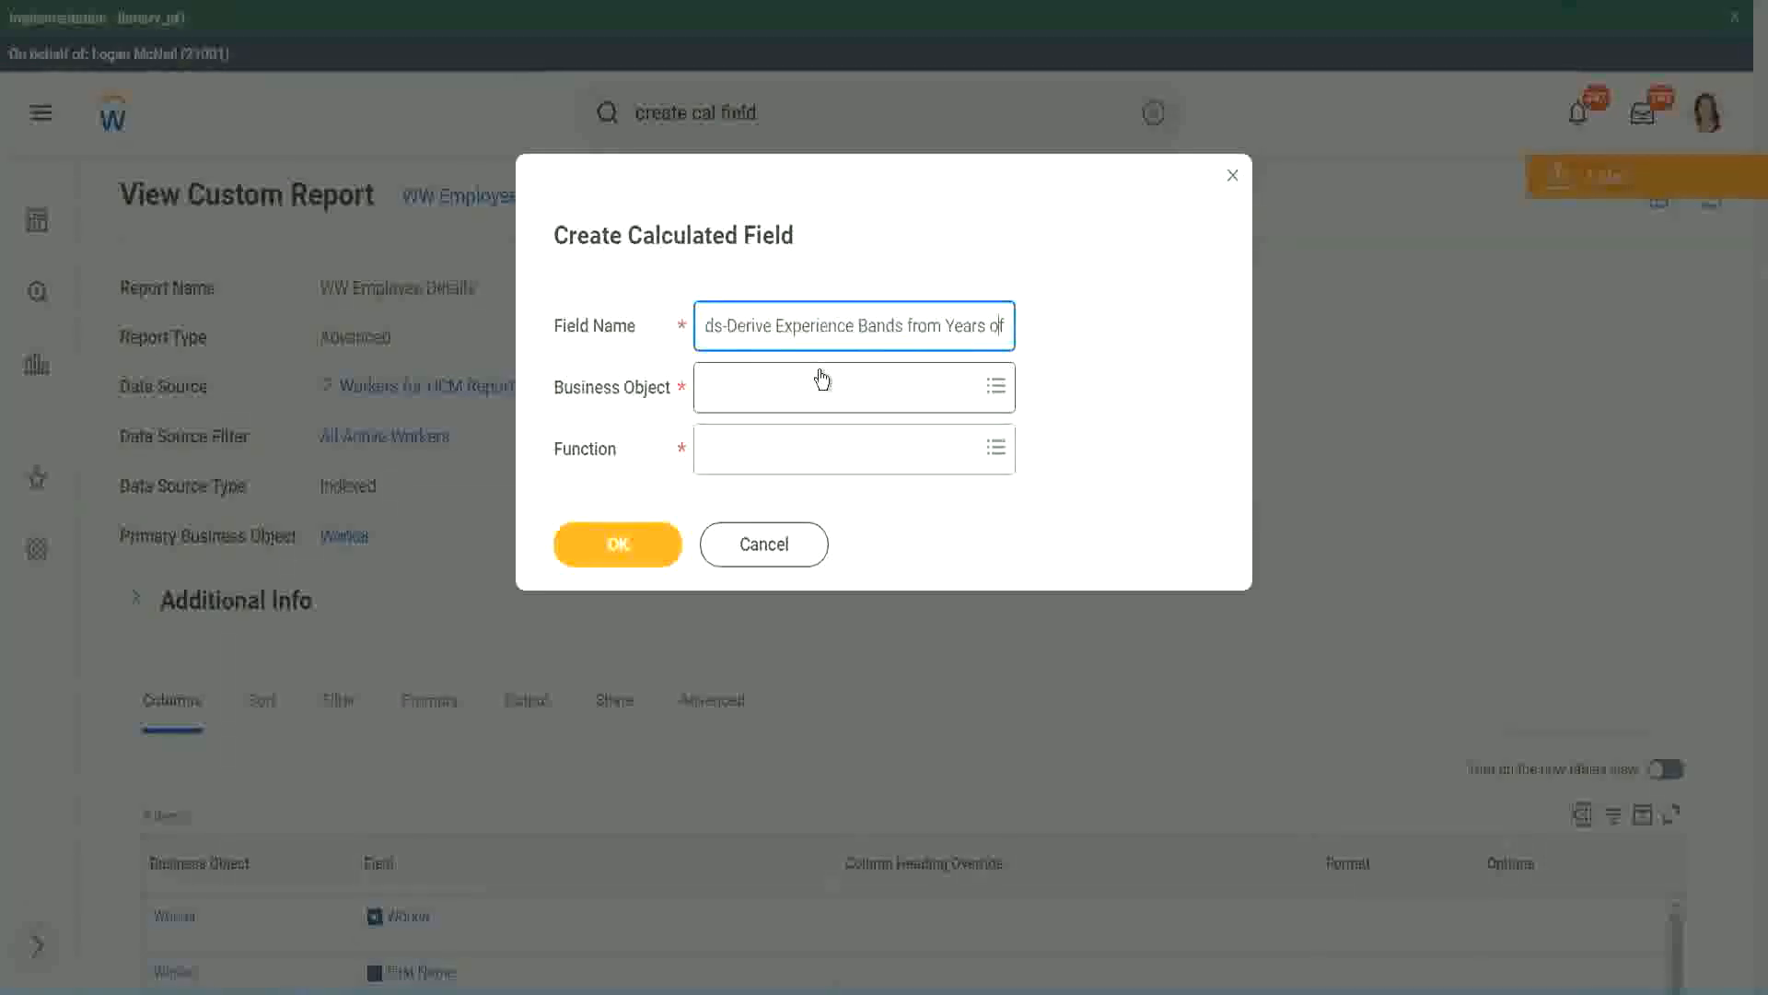
key(Left)
key(Left)
key(Left)
key(Left)
key(Left)
key(Left)
key(Left)
key(Left)
key(Left)
key(Left)
key(Left)
key(Left)
key(Left)
key(Left)
key(Left)
key(Left)
key(Left)
key(Left)
key(Left)
key(Left)
key(shift+Left)
key(shift+Left)
key(shift+Left)
key(shift+Left)
key(shift+Left)
key(shift+Left)
text(Determine)
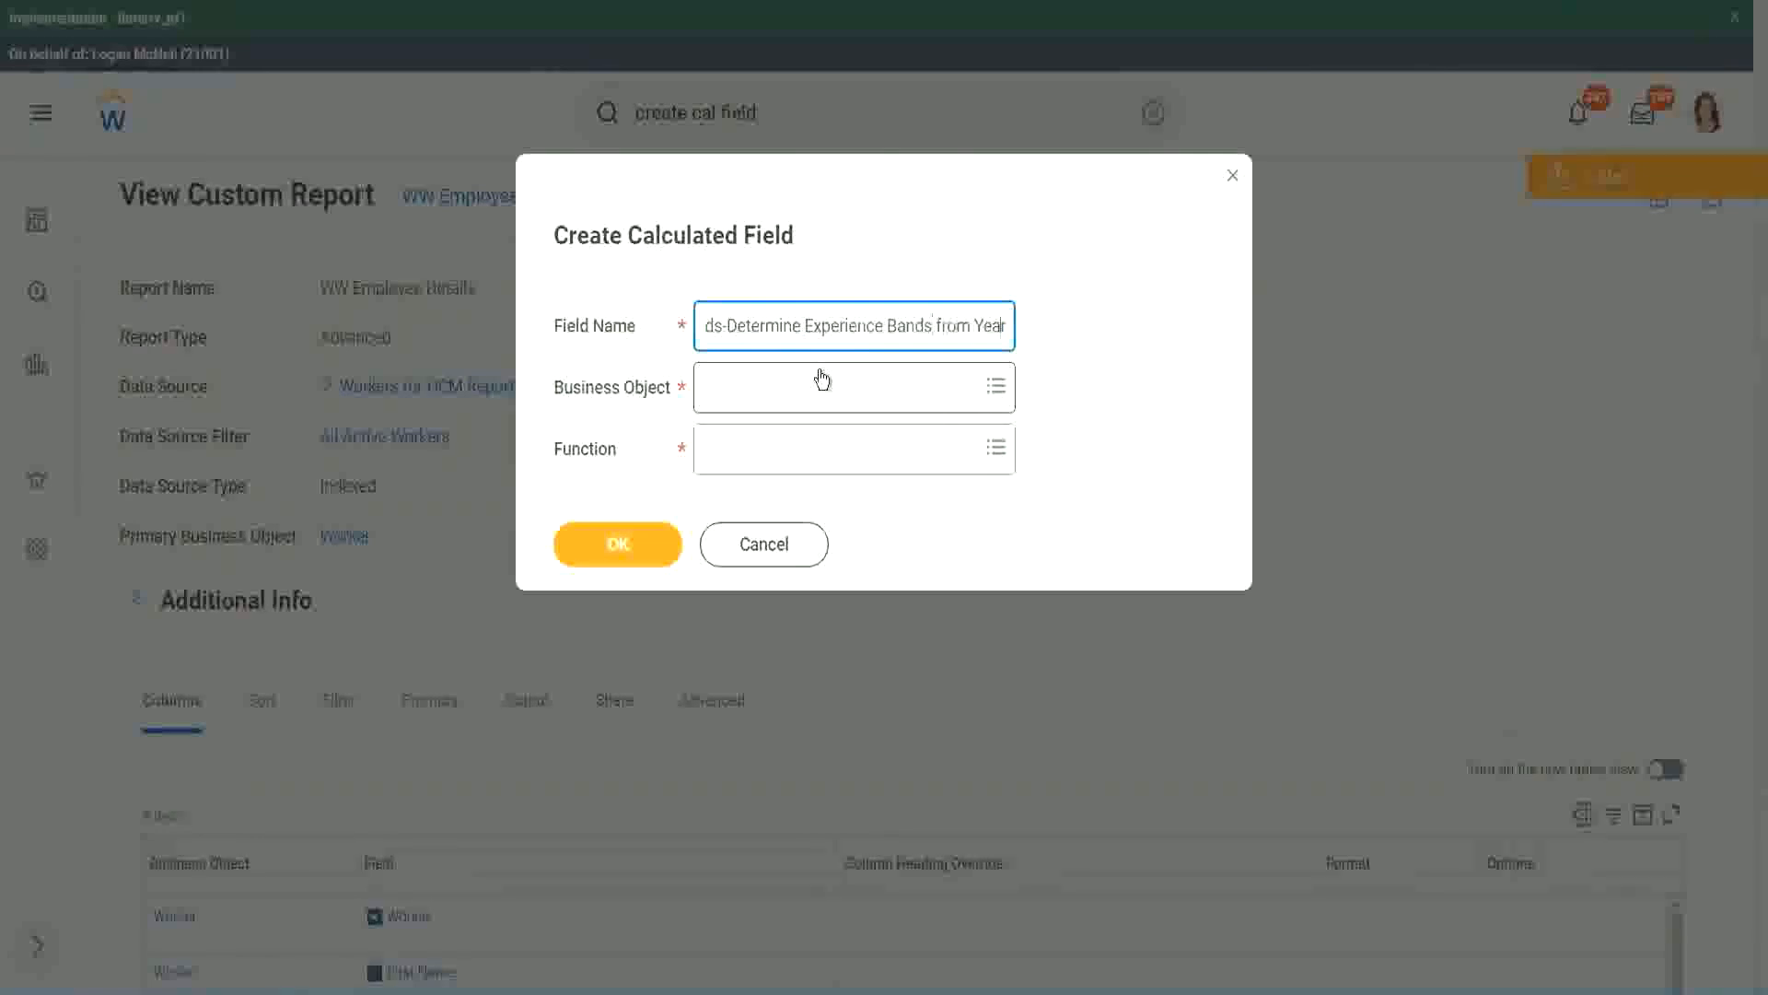
key(End)
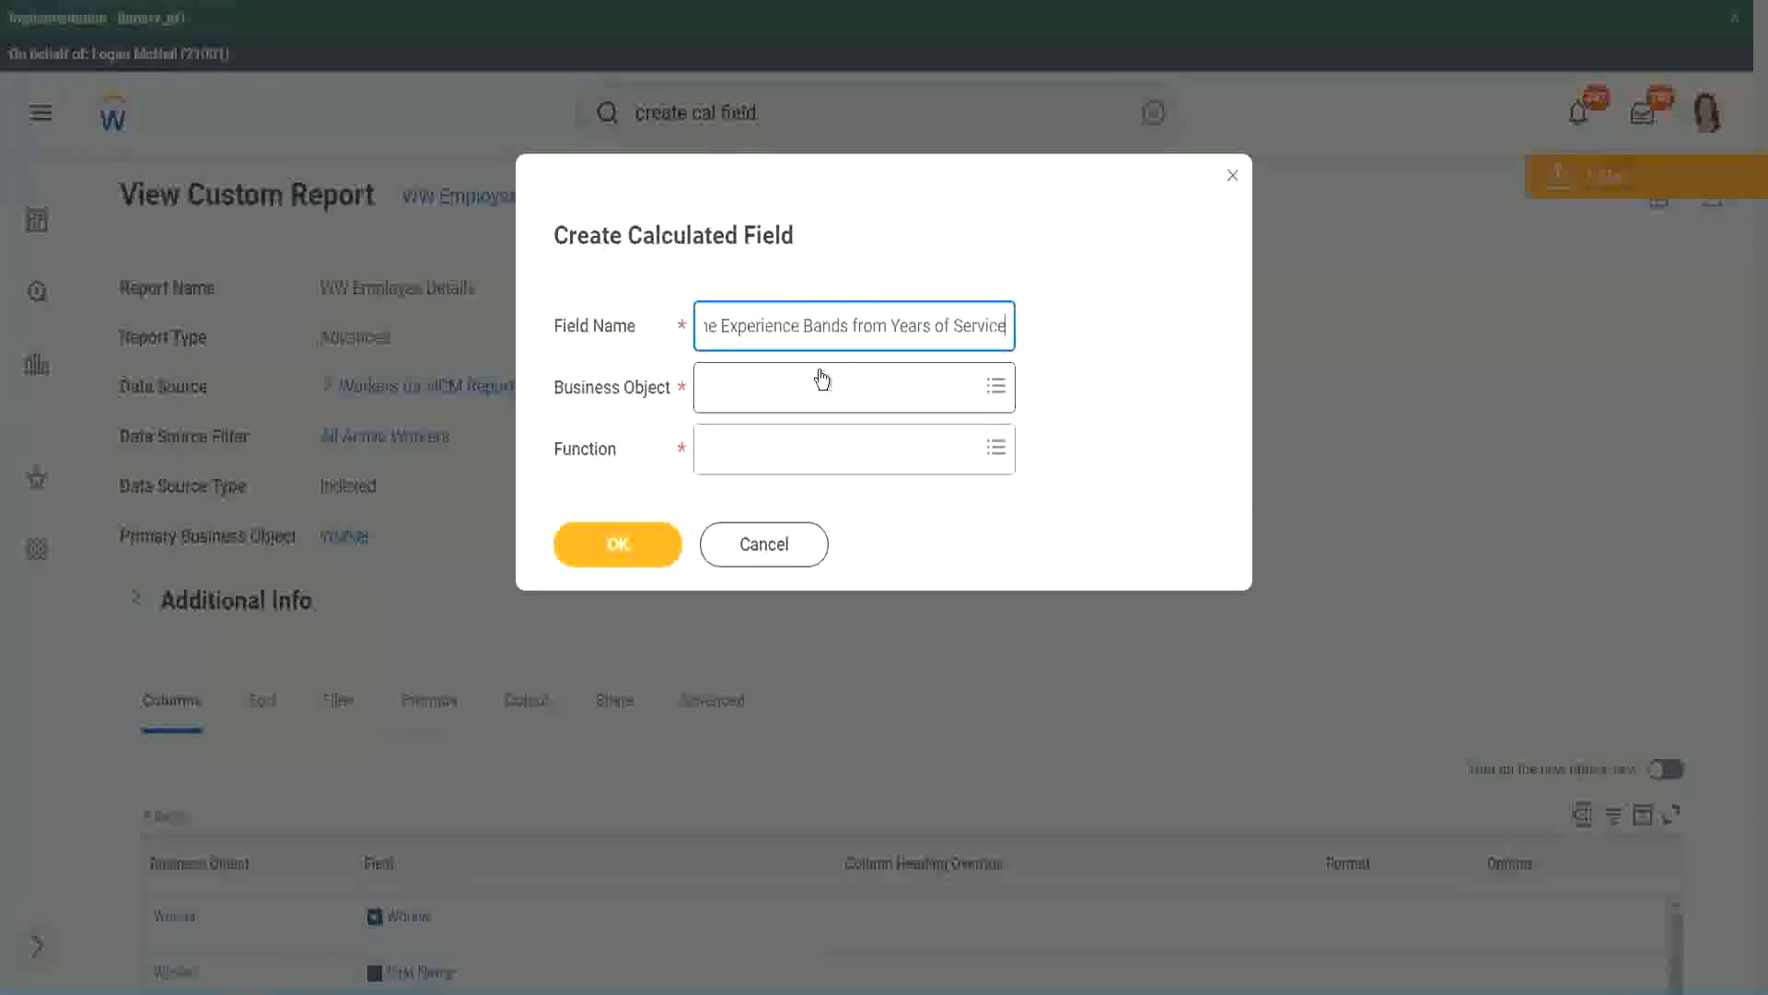
Set the Business Object of the new calculated field to Worker
click(786, 388)
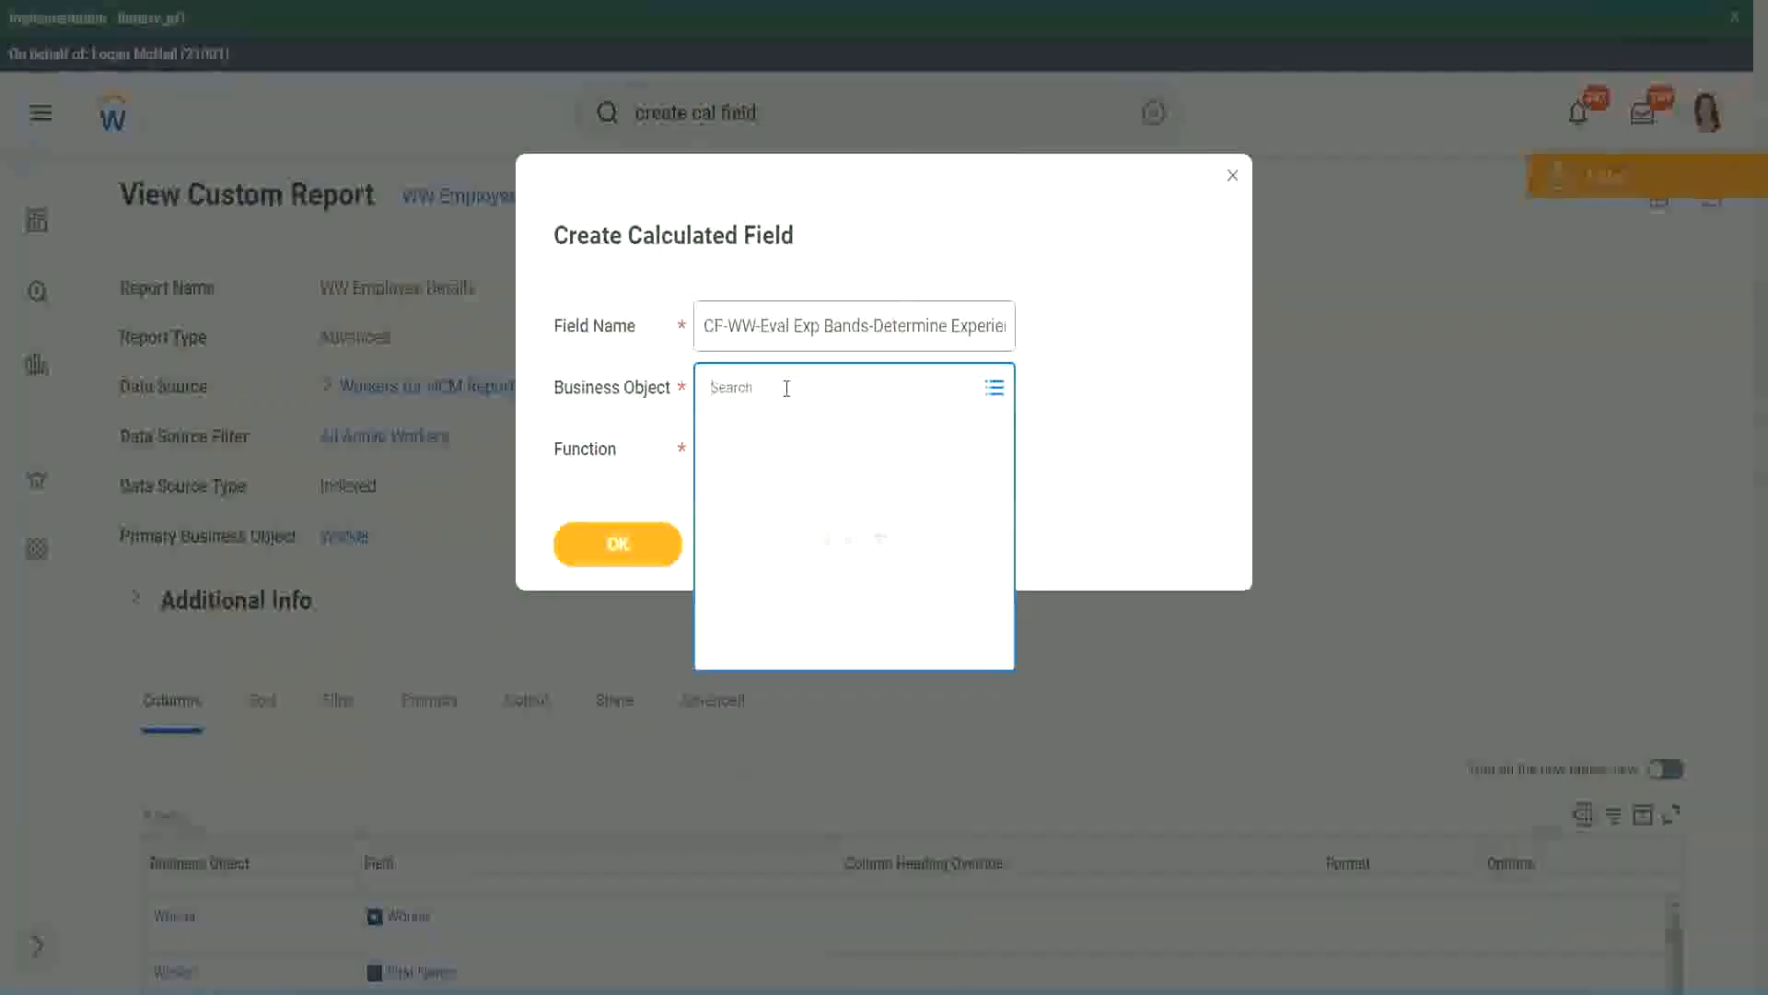
text(work)
key(Return)
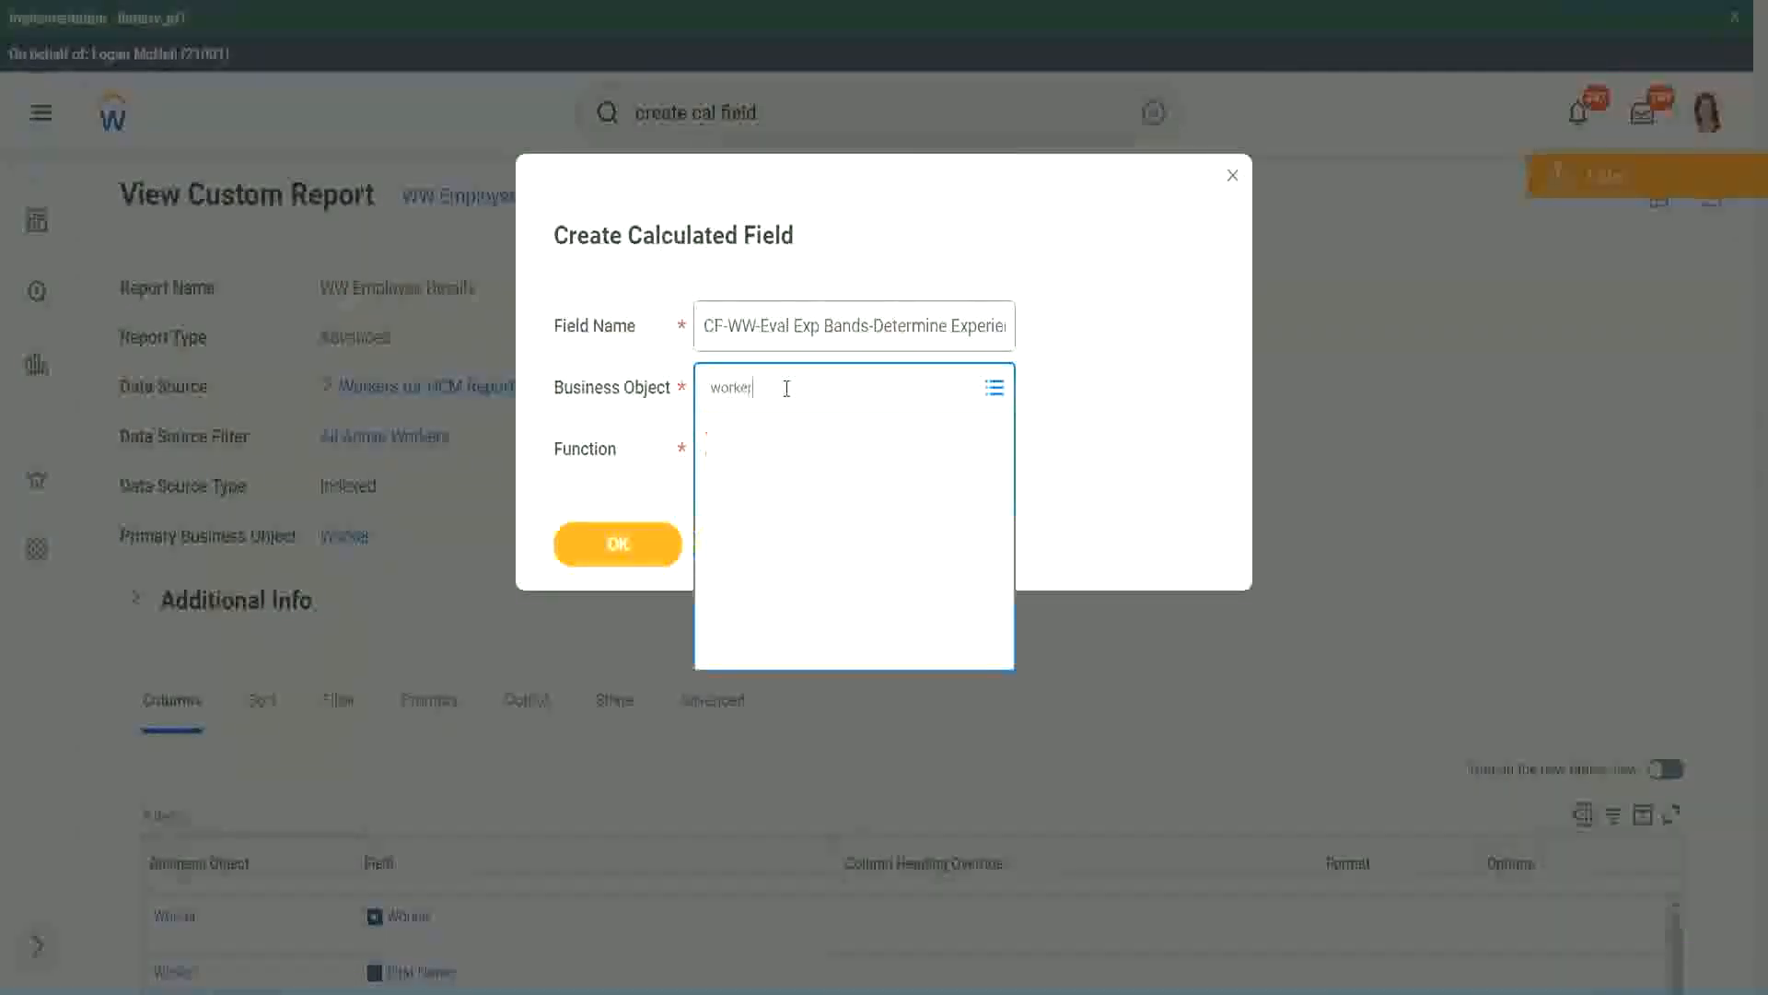
text(er)
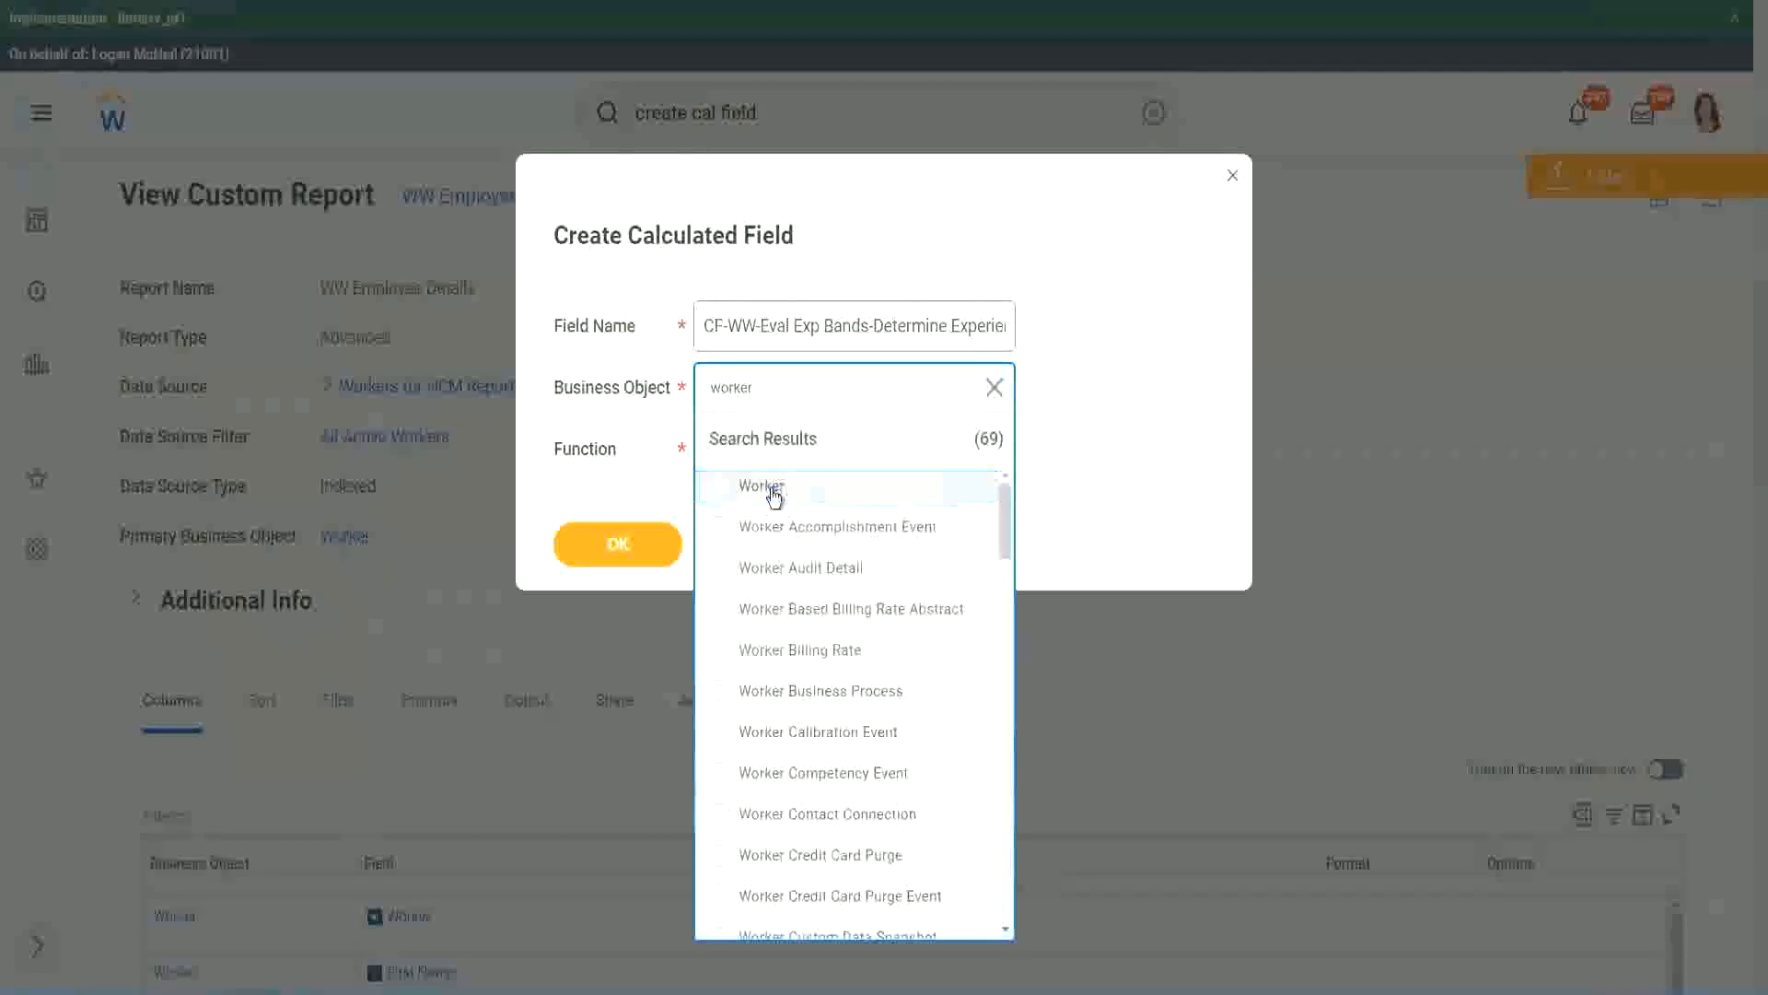
click(771, 498)
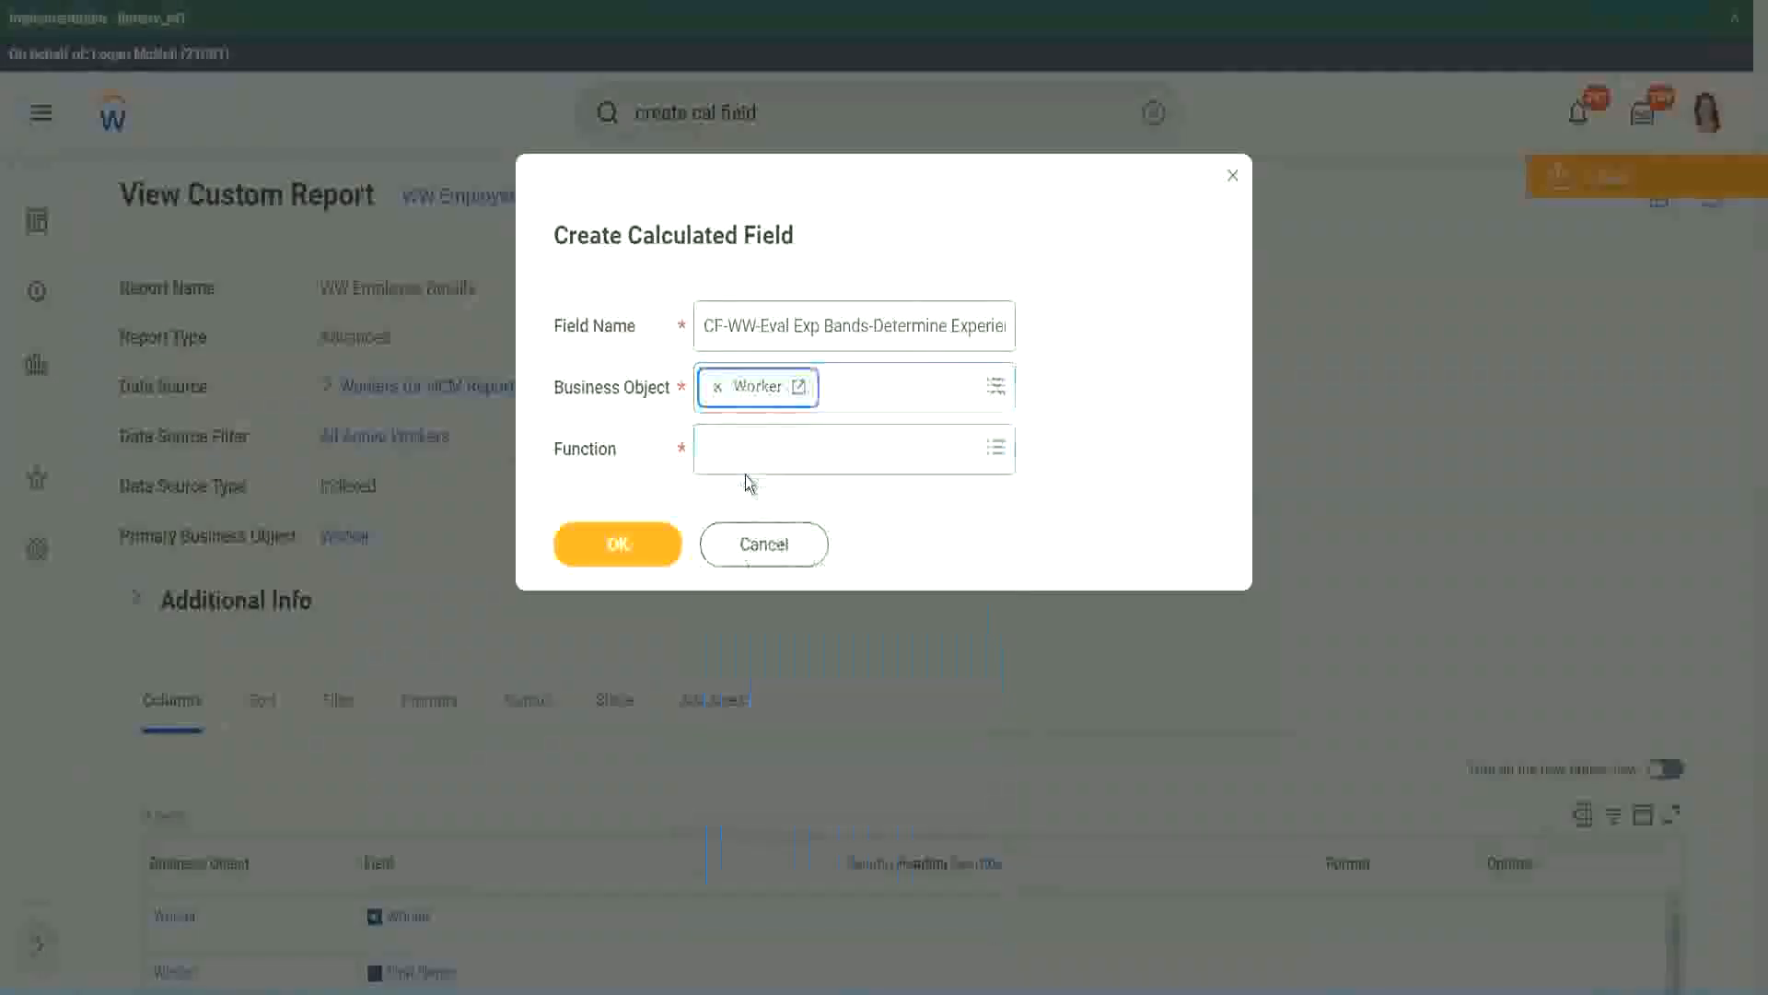
Search the functions for "eval exp" and choose Evaluate Expression Band as the Function
click(748, 445)
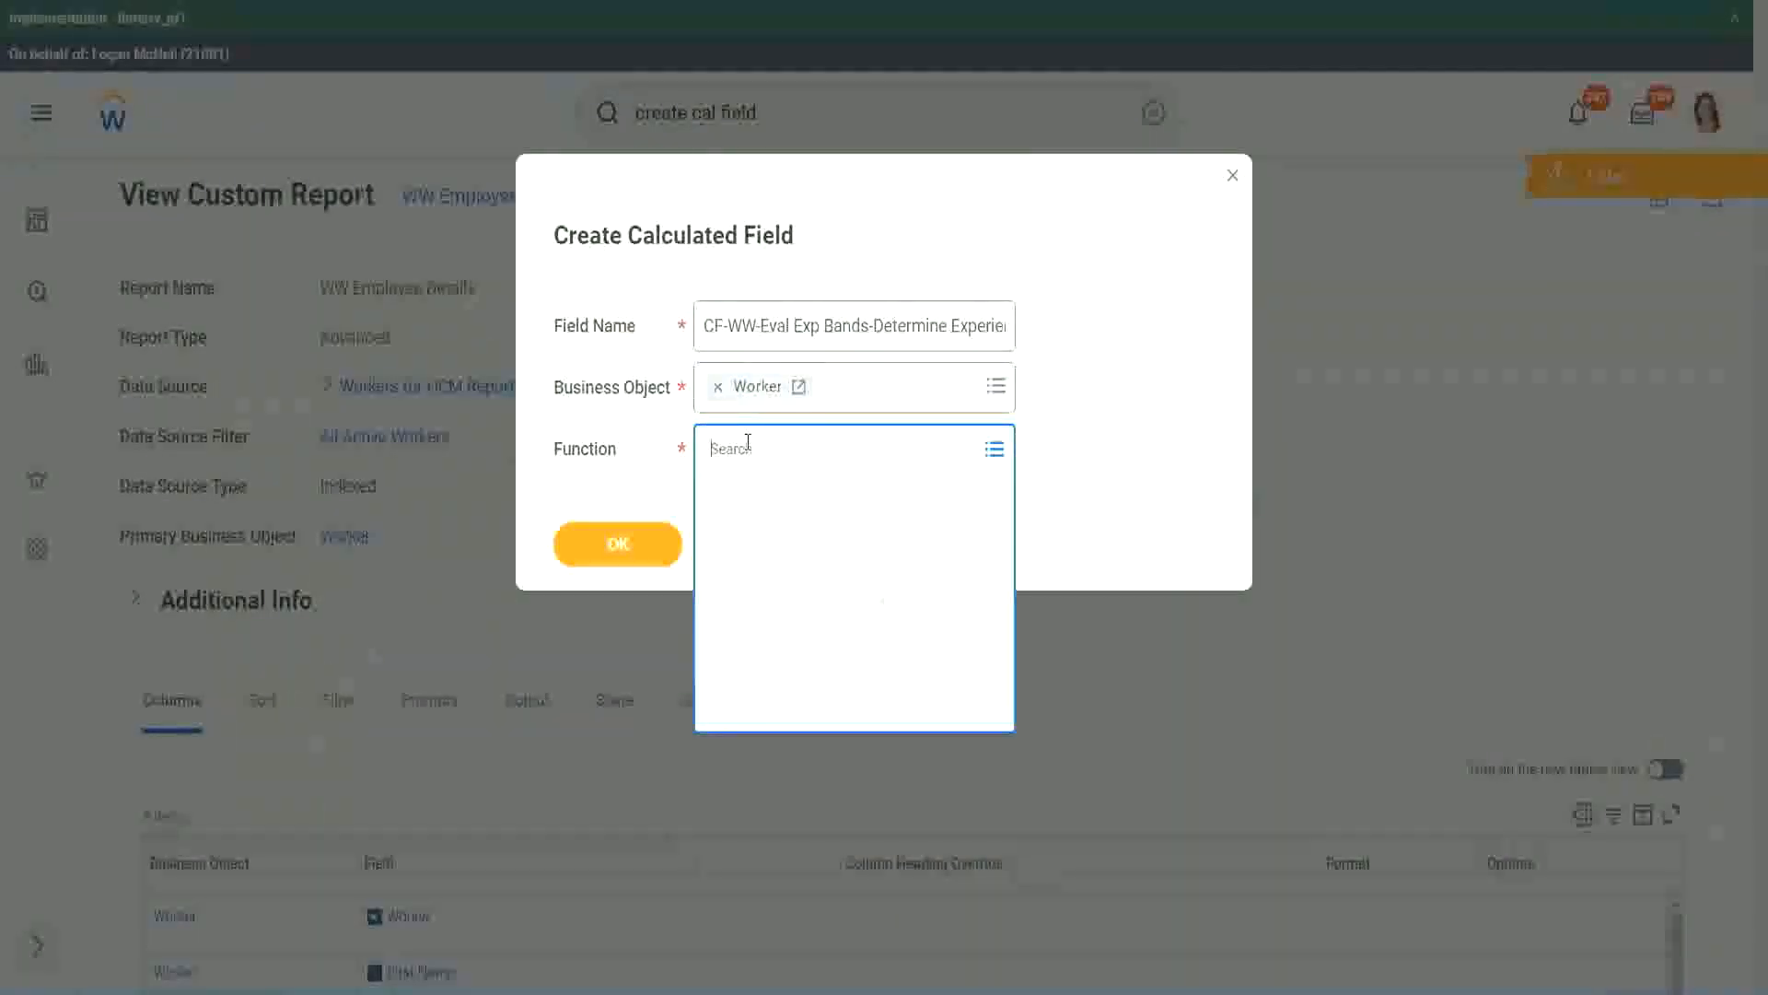
text(eval ex)
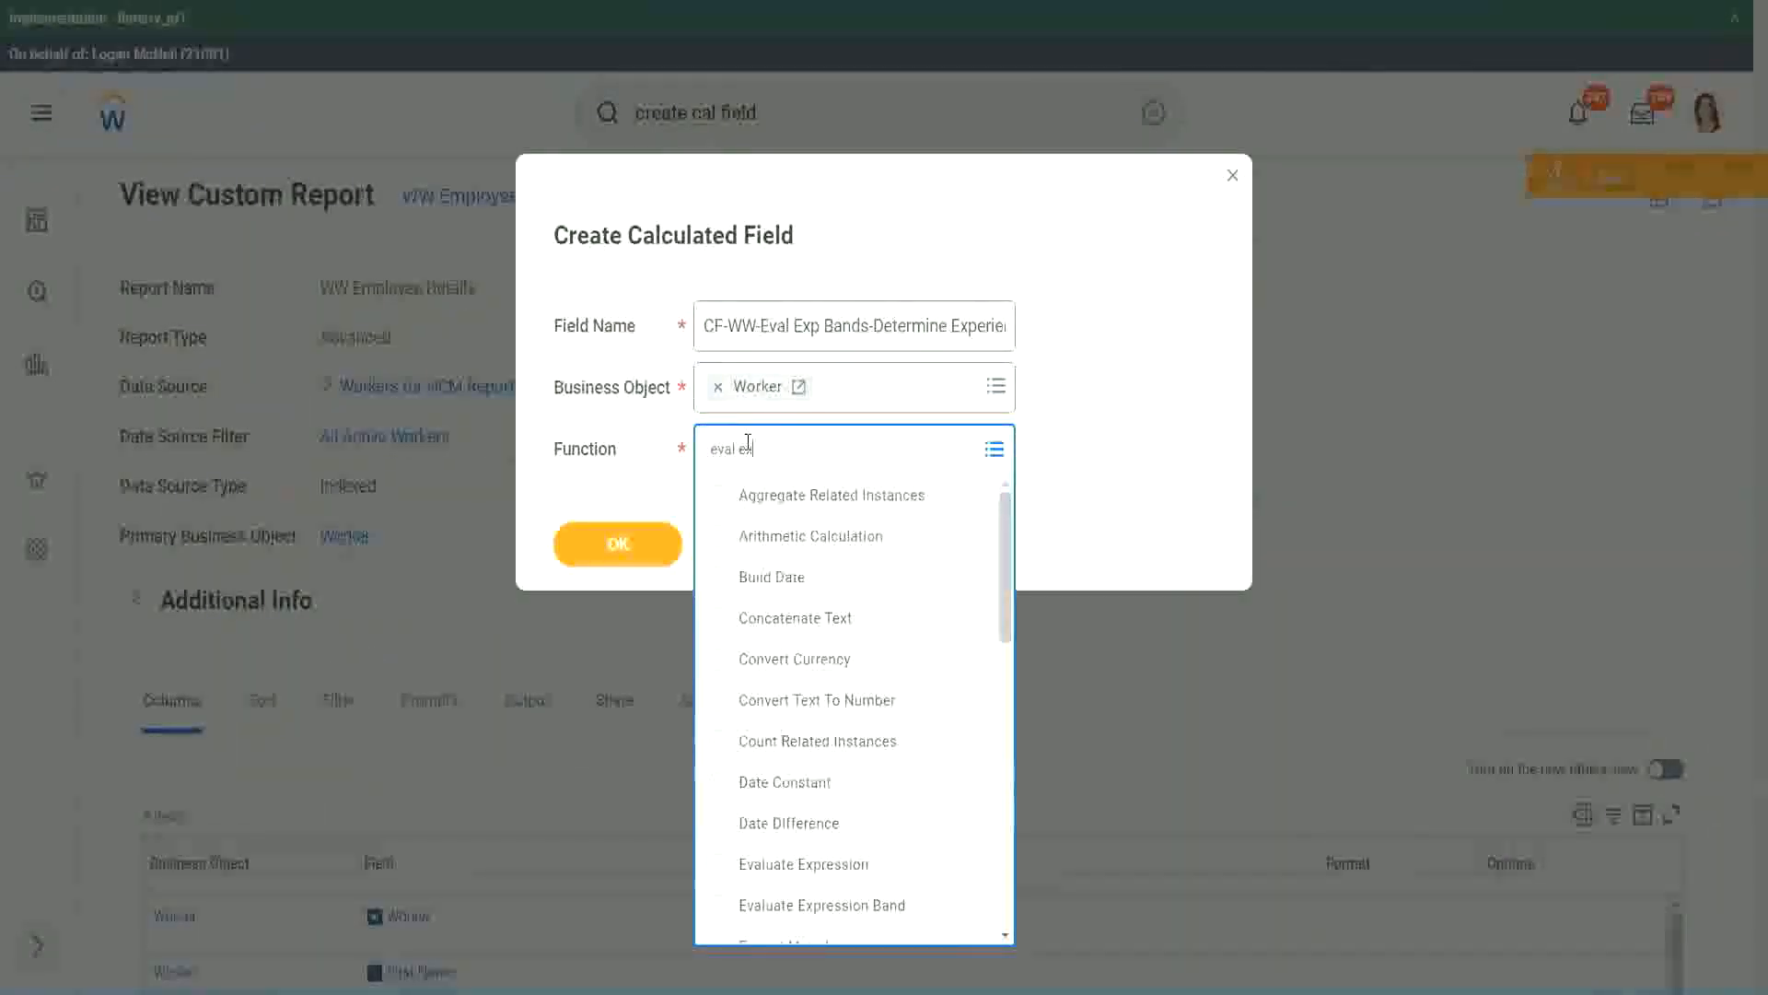
text(p)
key(Return)
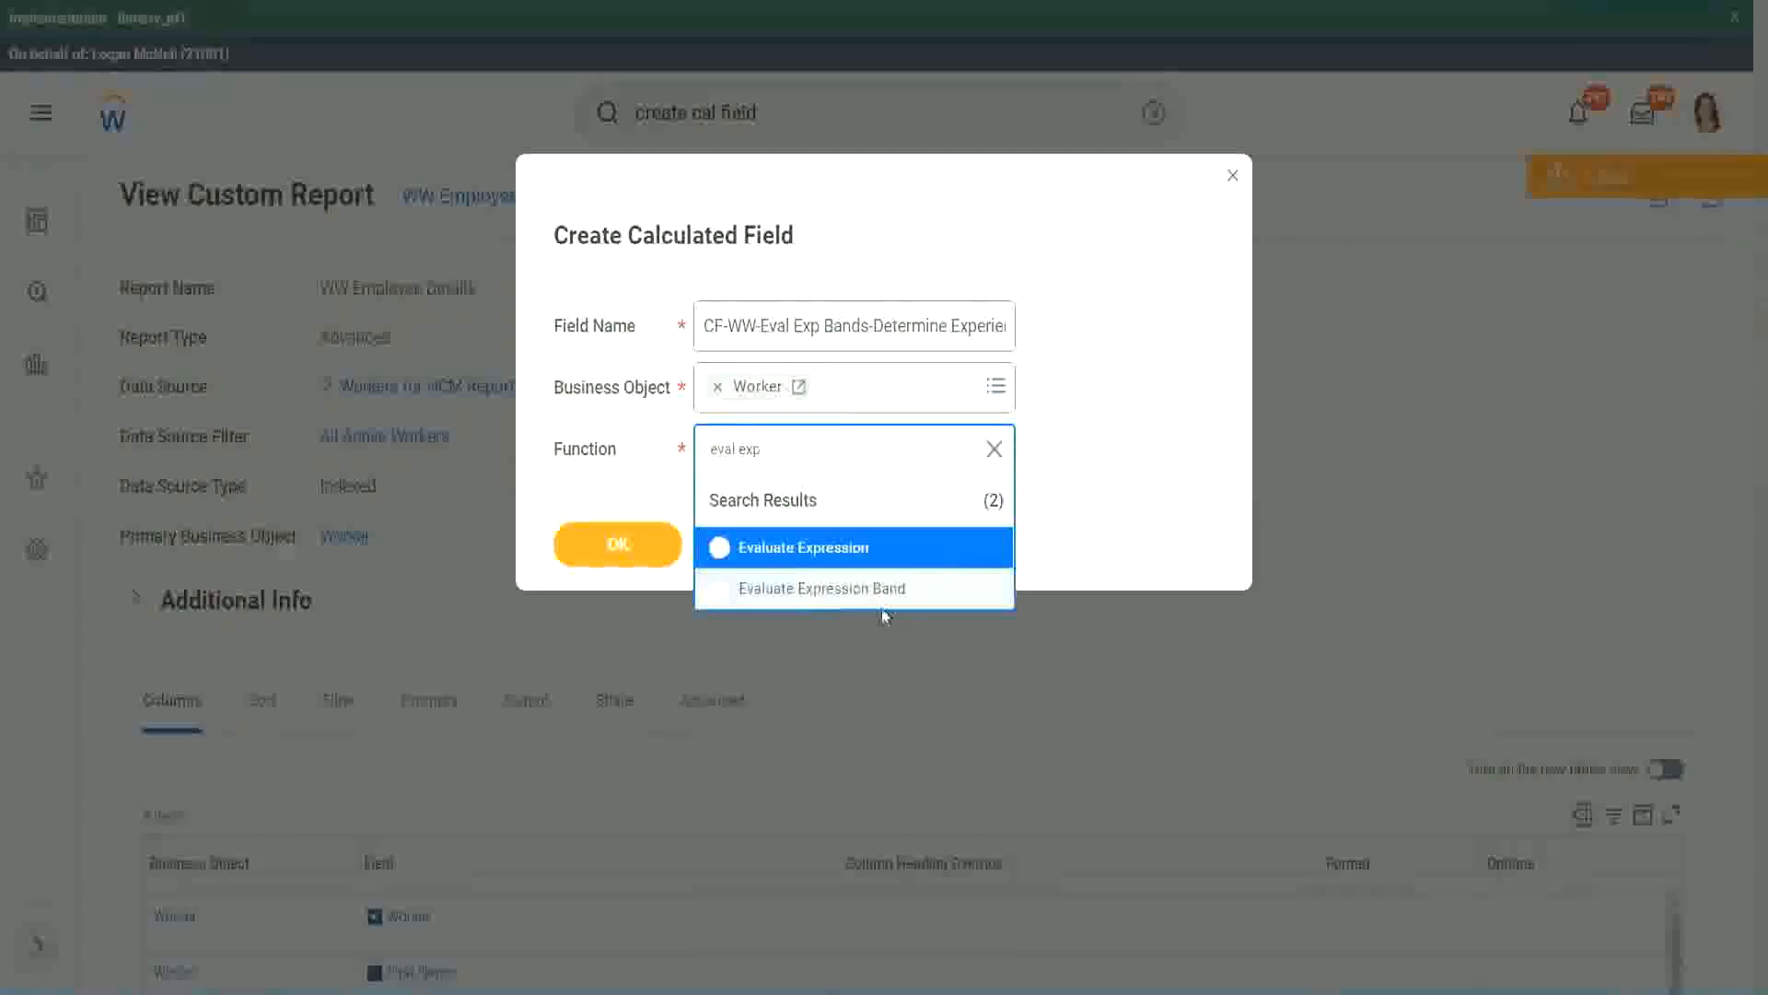
click(891, 598)
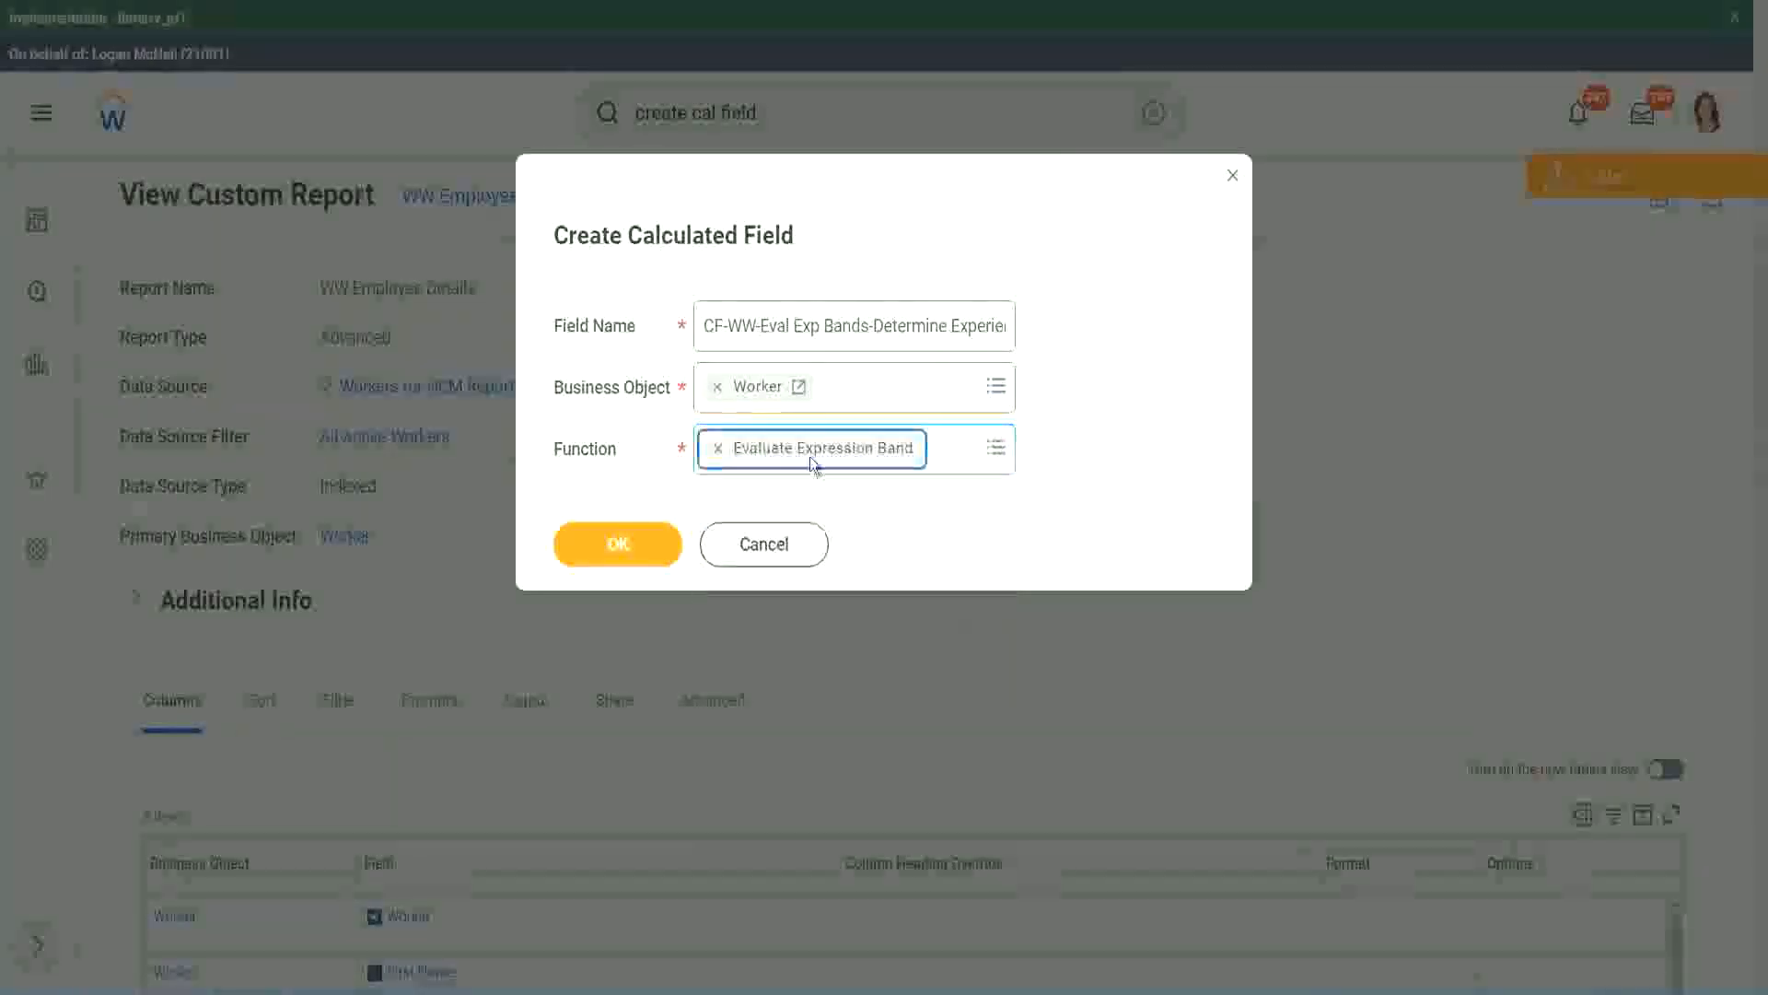
Shorten "Bands" after "Eval Exp" to "Band" in the Field Name and confirm the calculated field's basic settings
click(870, 325)
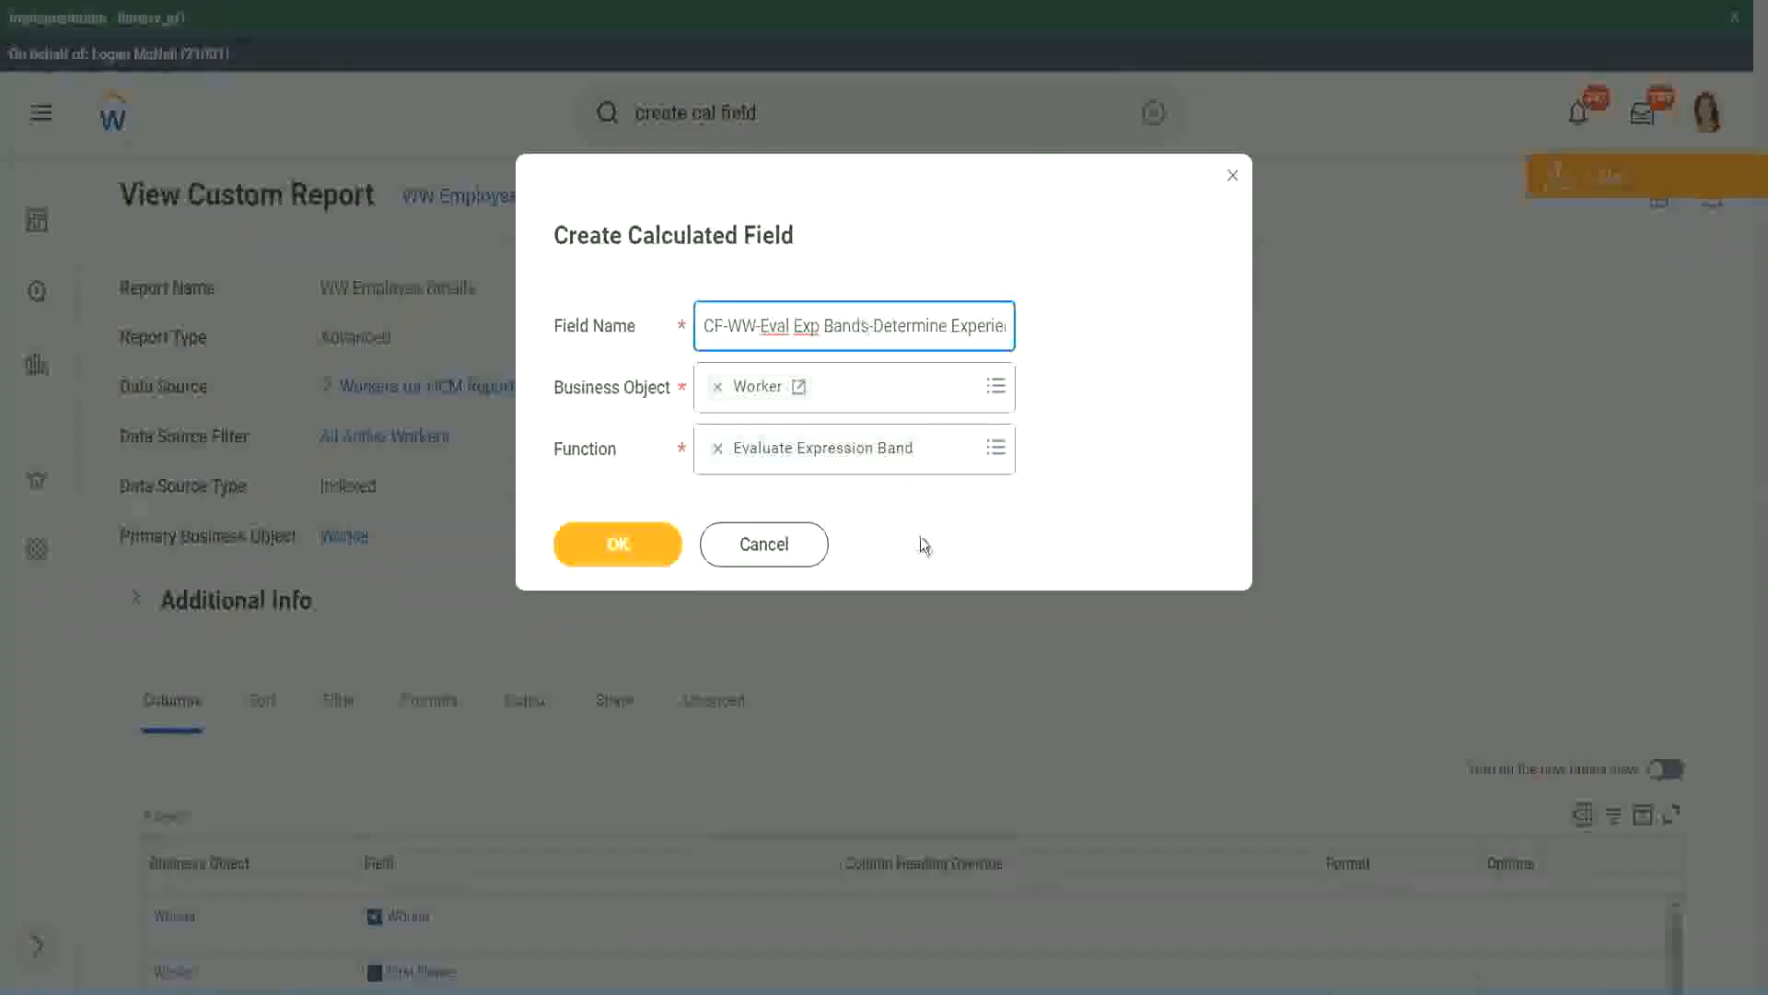
key(BackSpace)
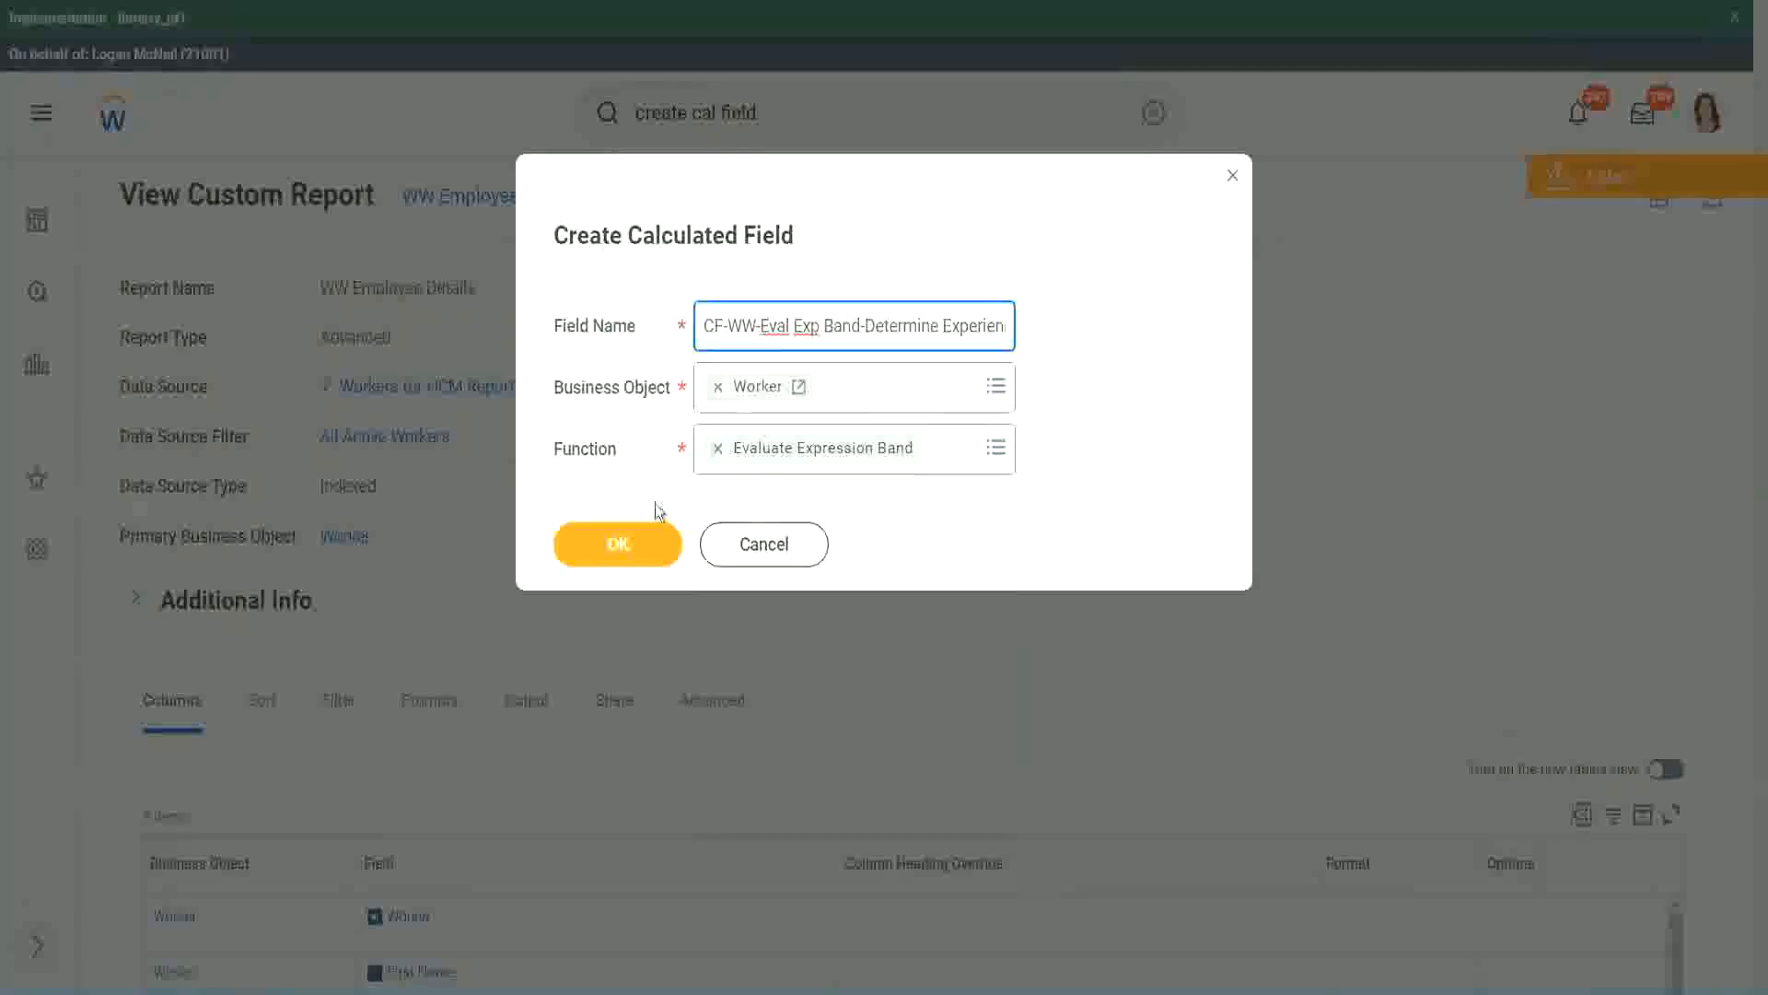
click(619, 544)
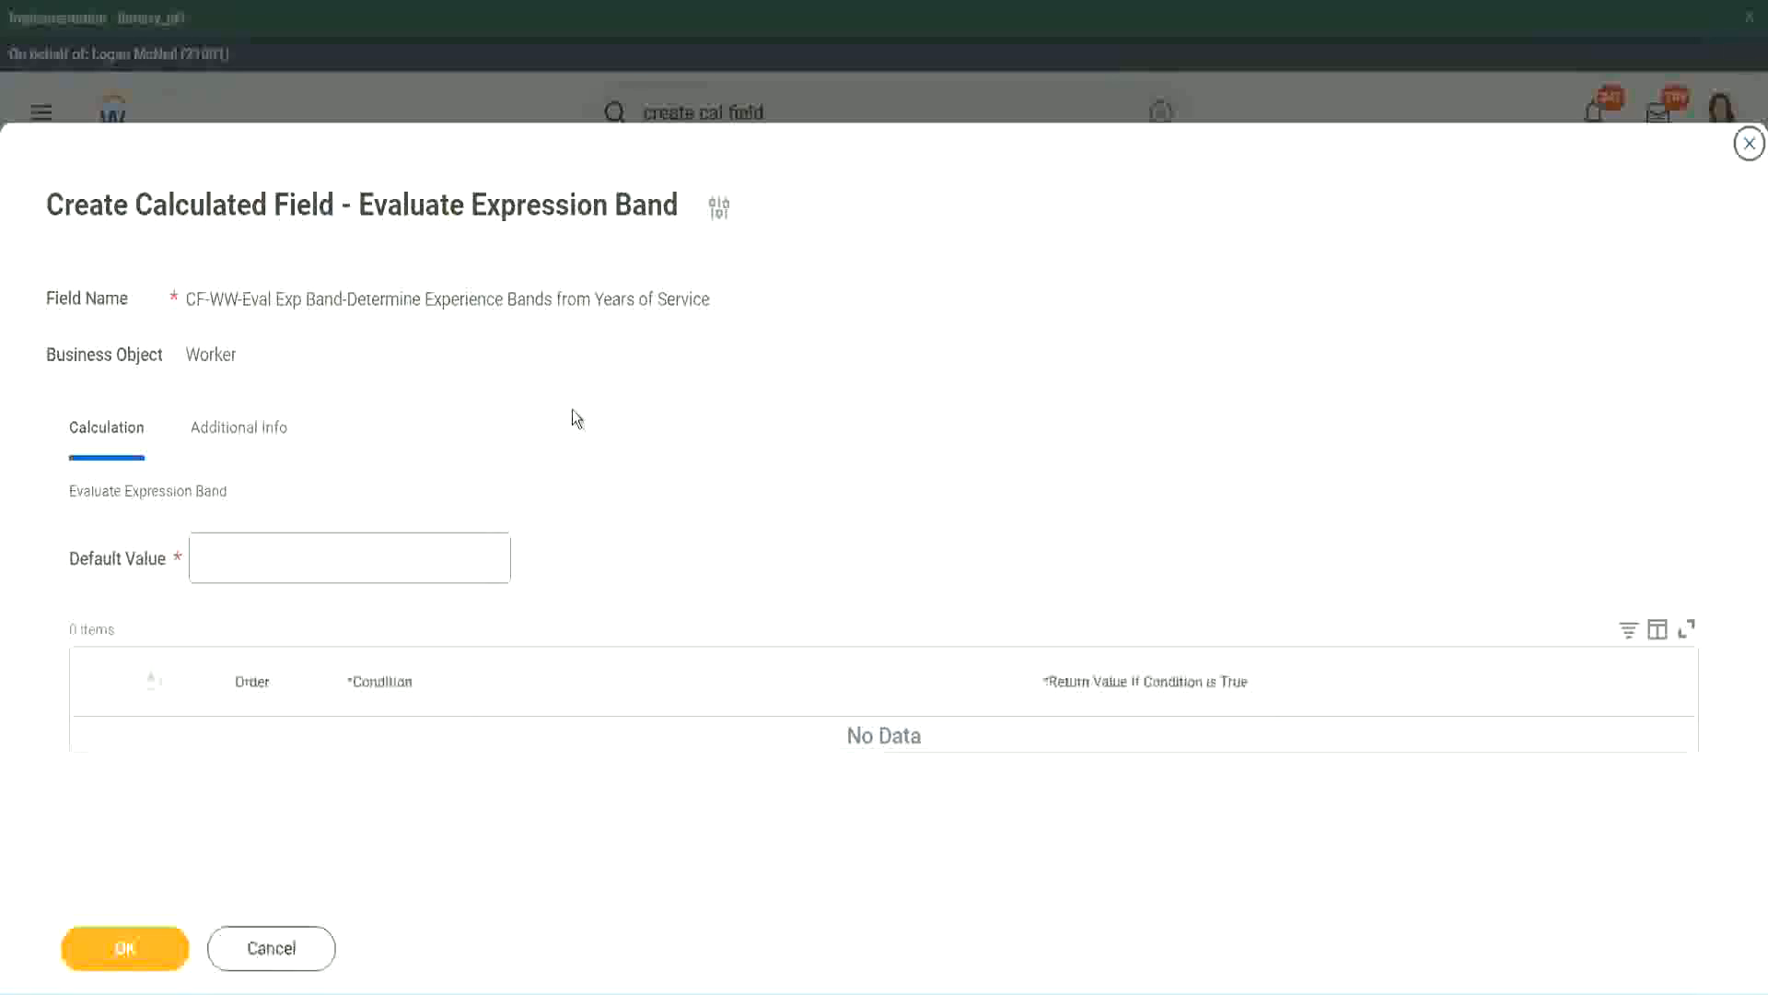
Set the Default Value to "-" and add the first condition row
click(256, 568)
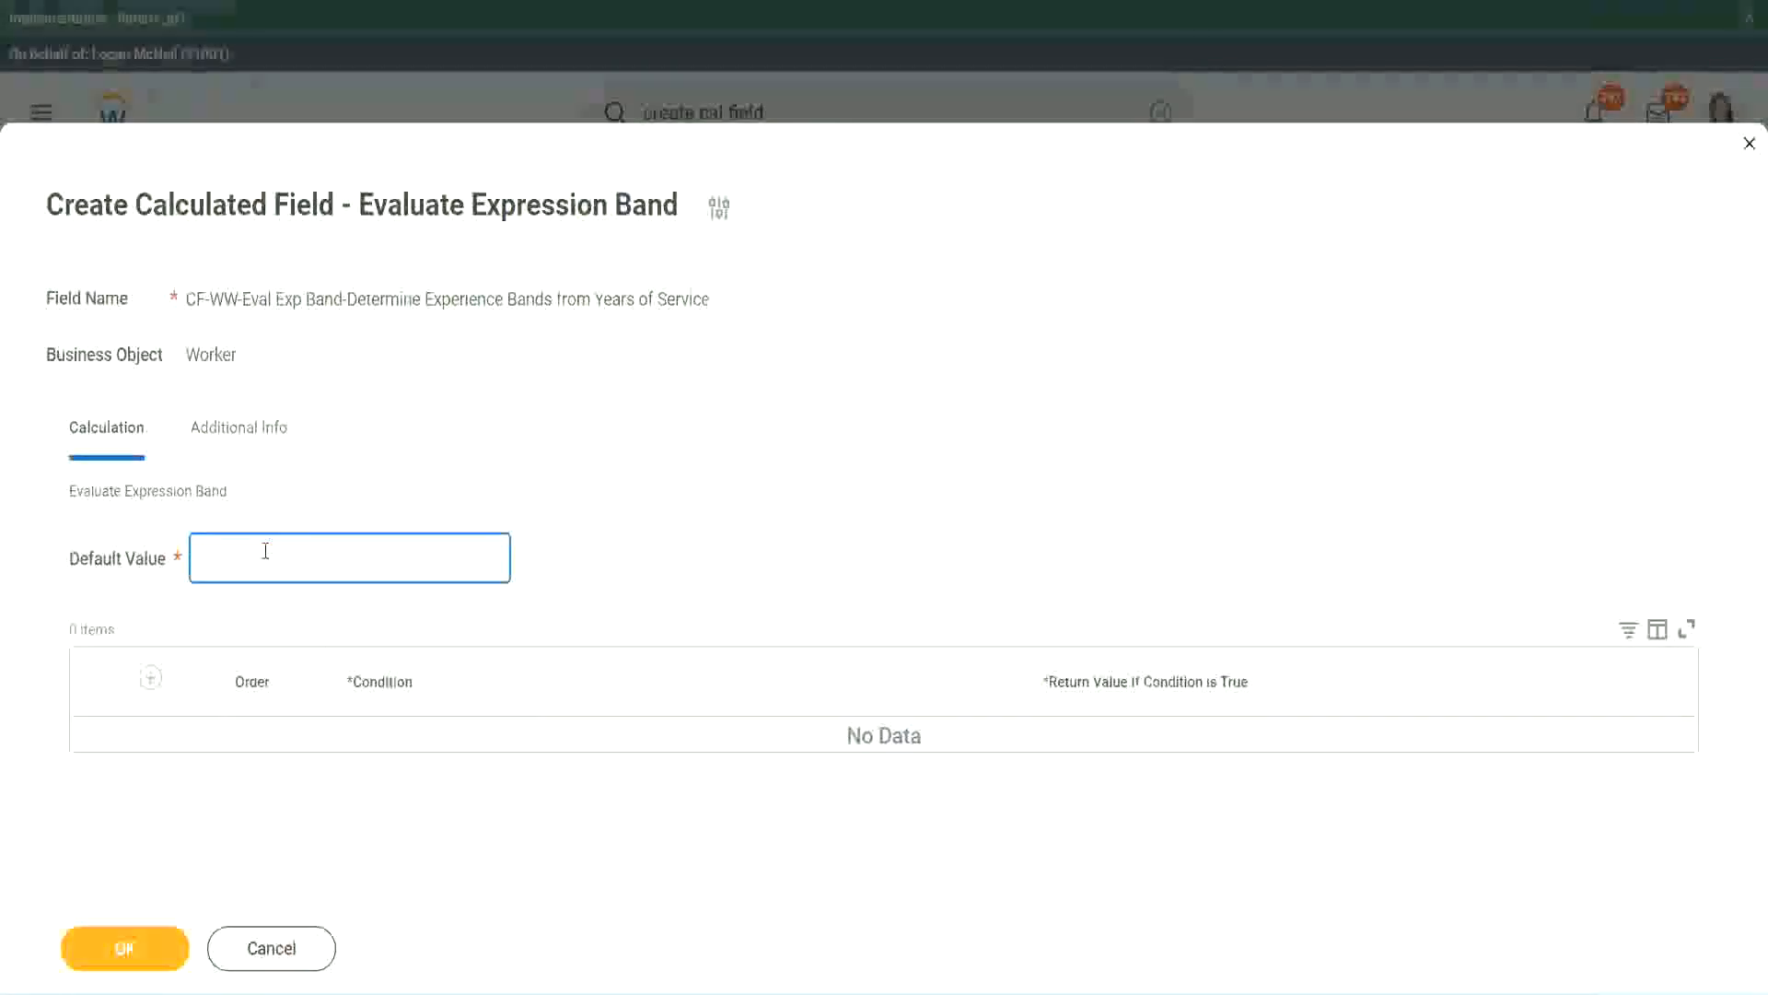
text(N)
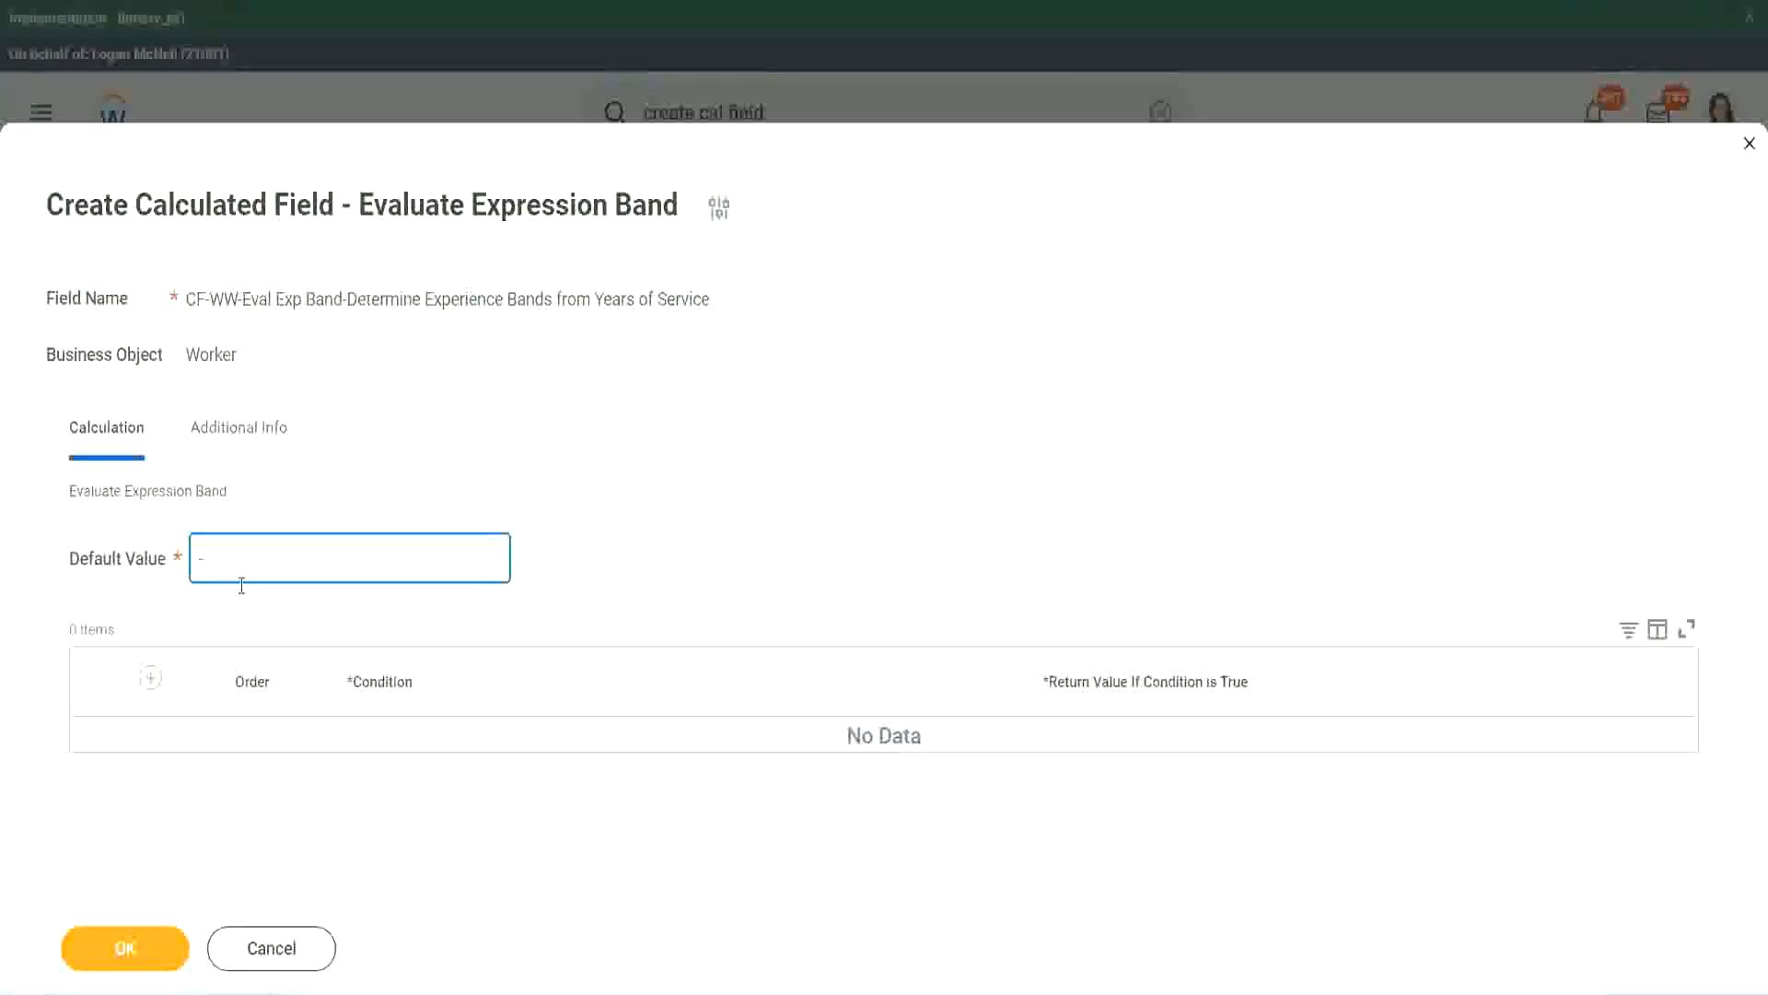
click(151, 679)
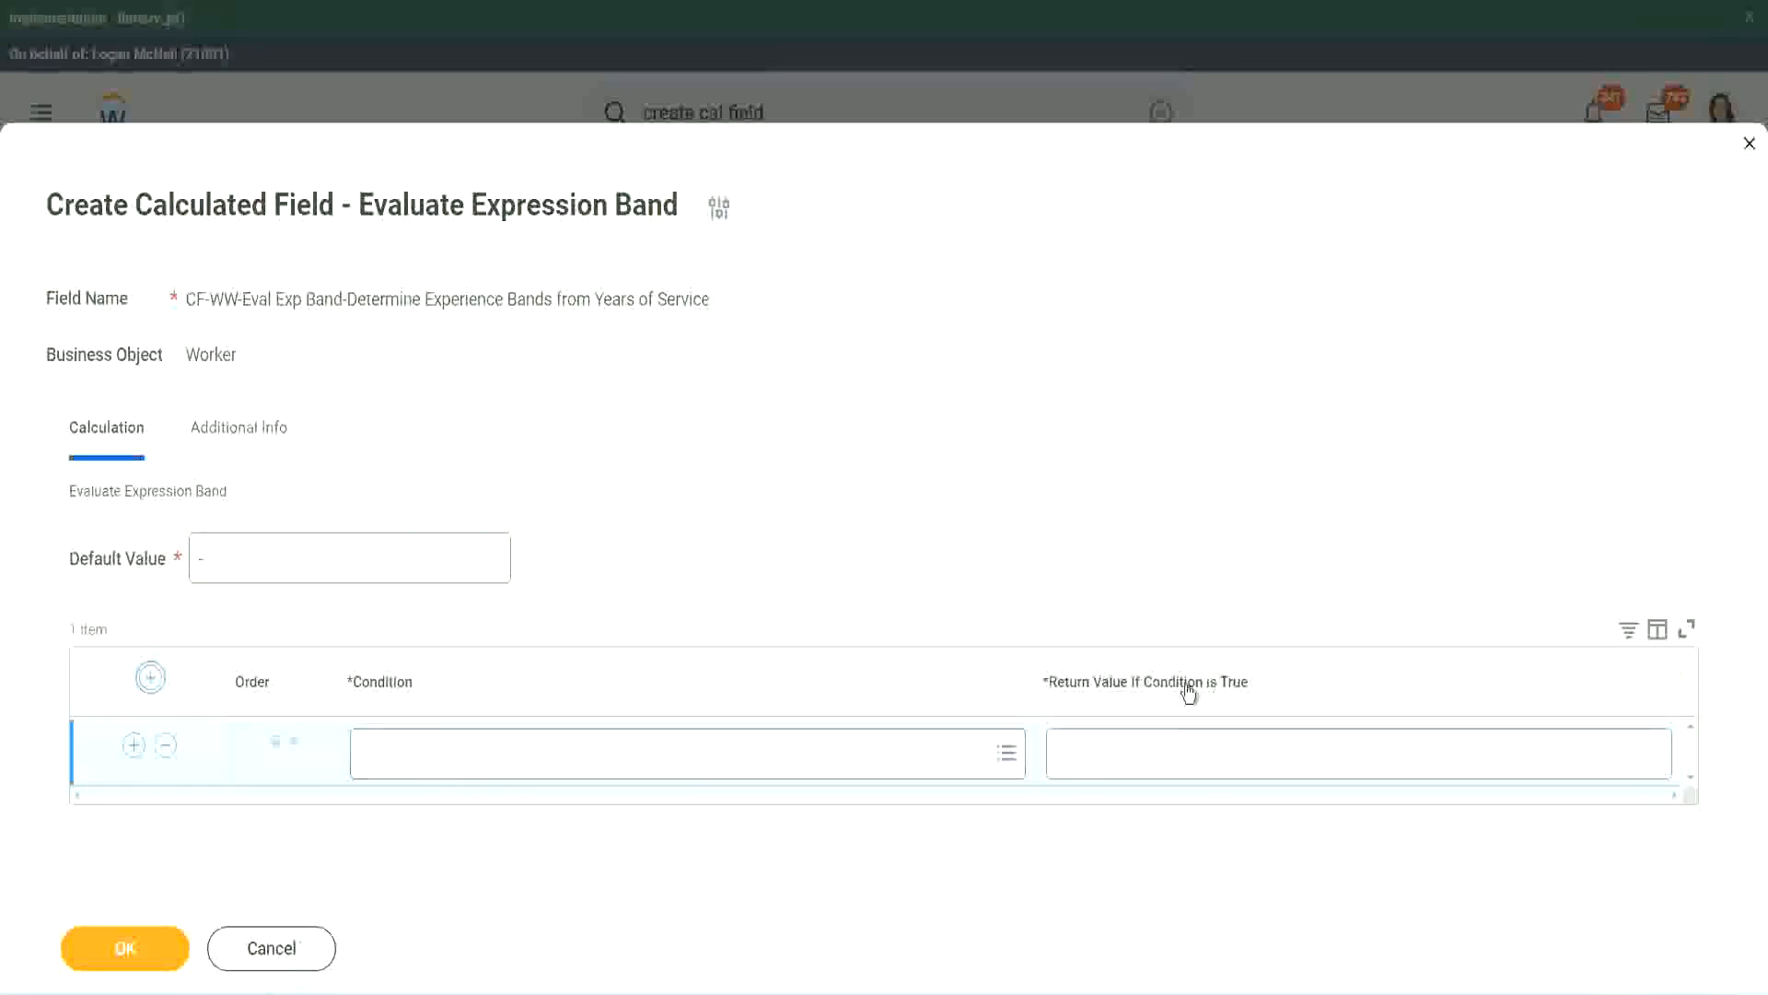
click(1151, 753)
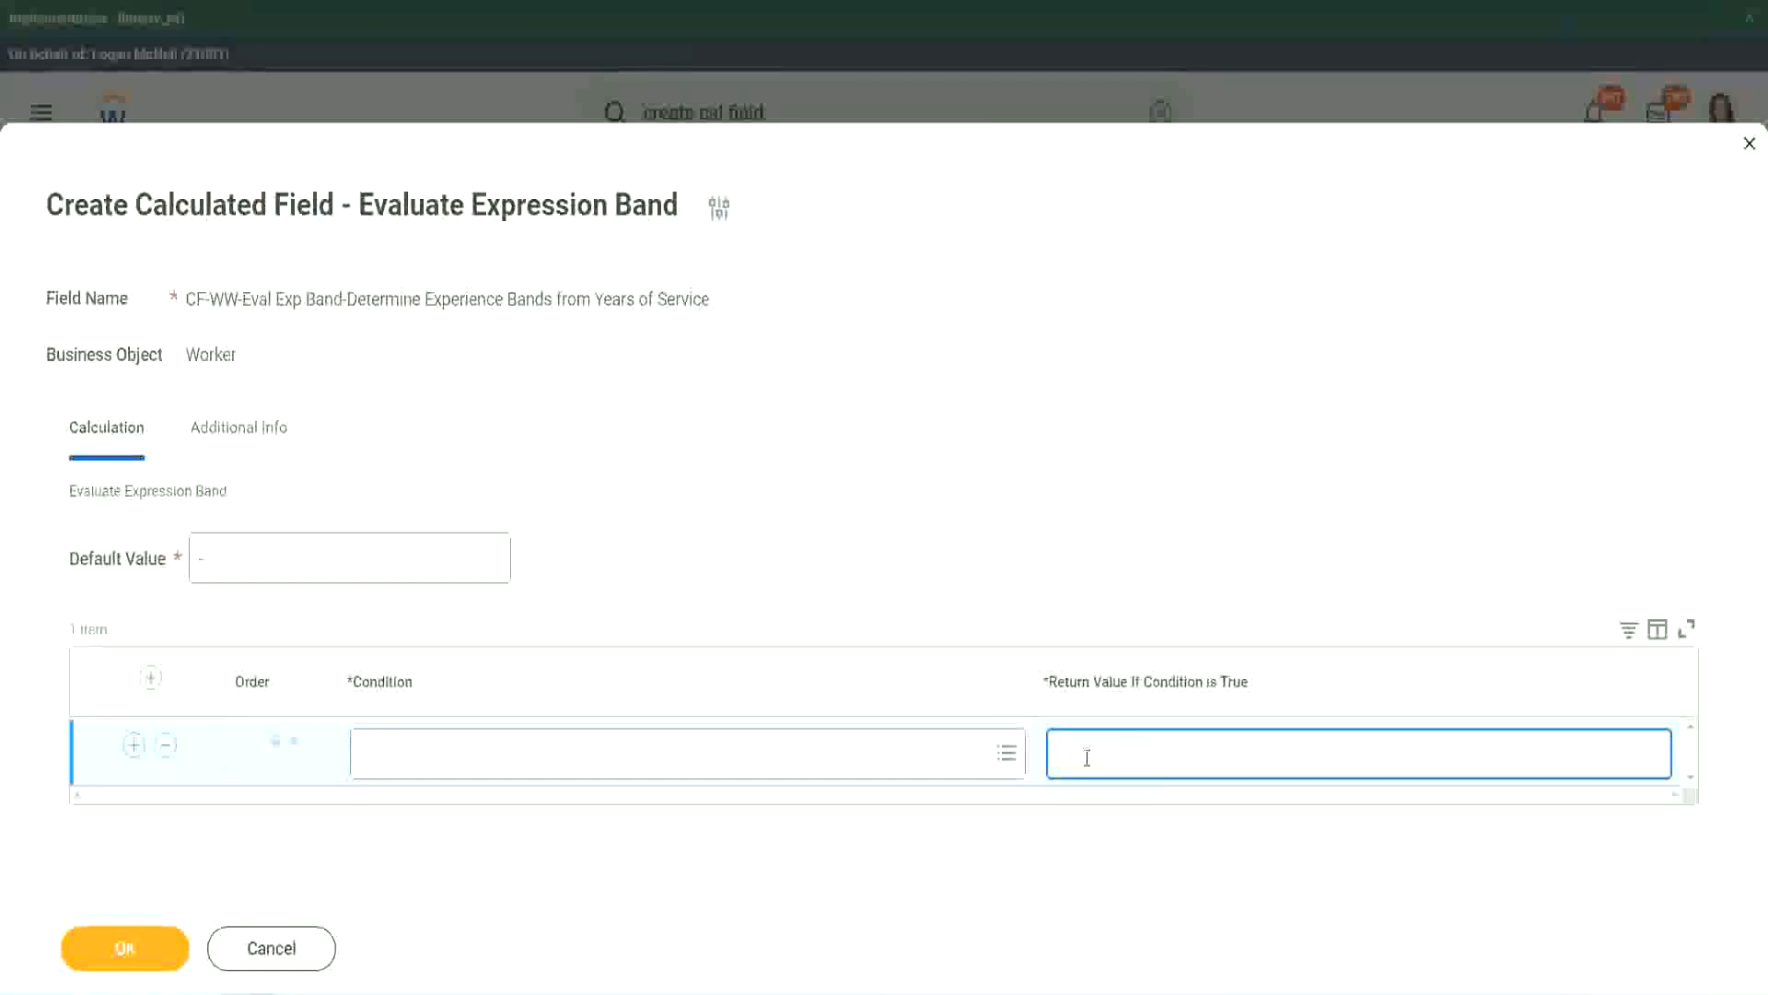
text(adkadjaidjaijdi)
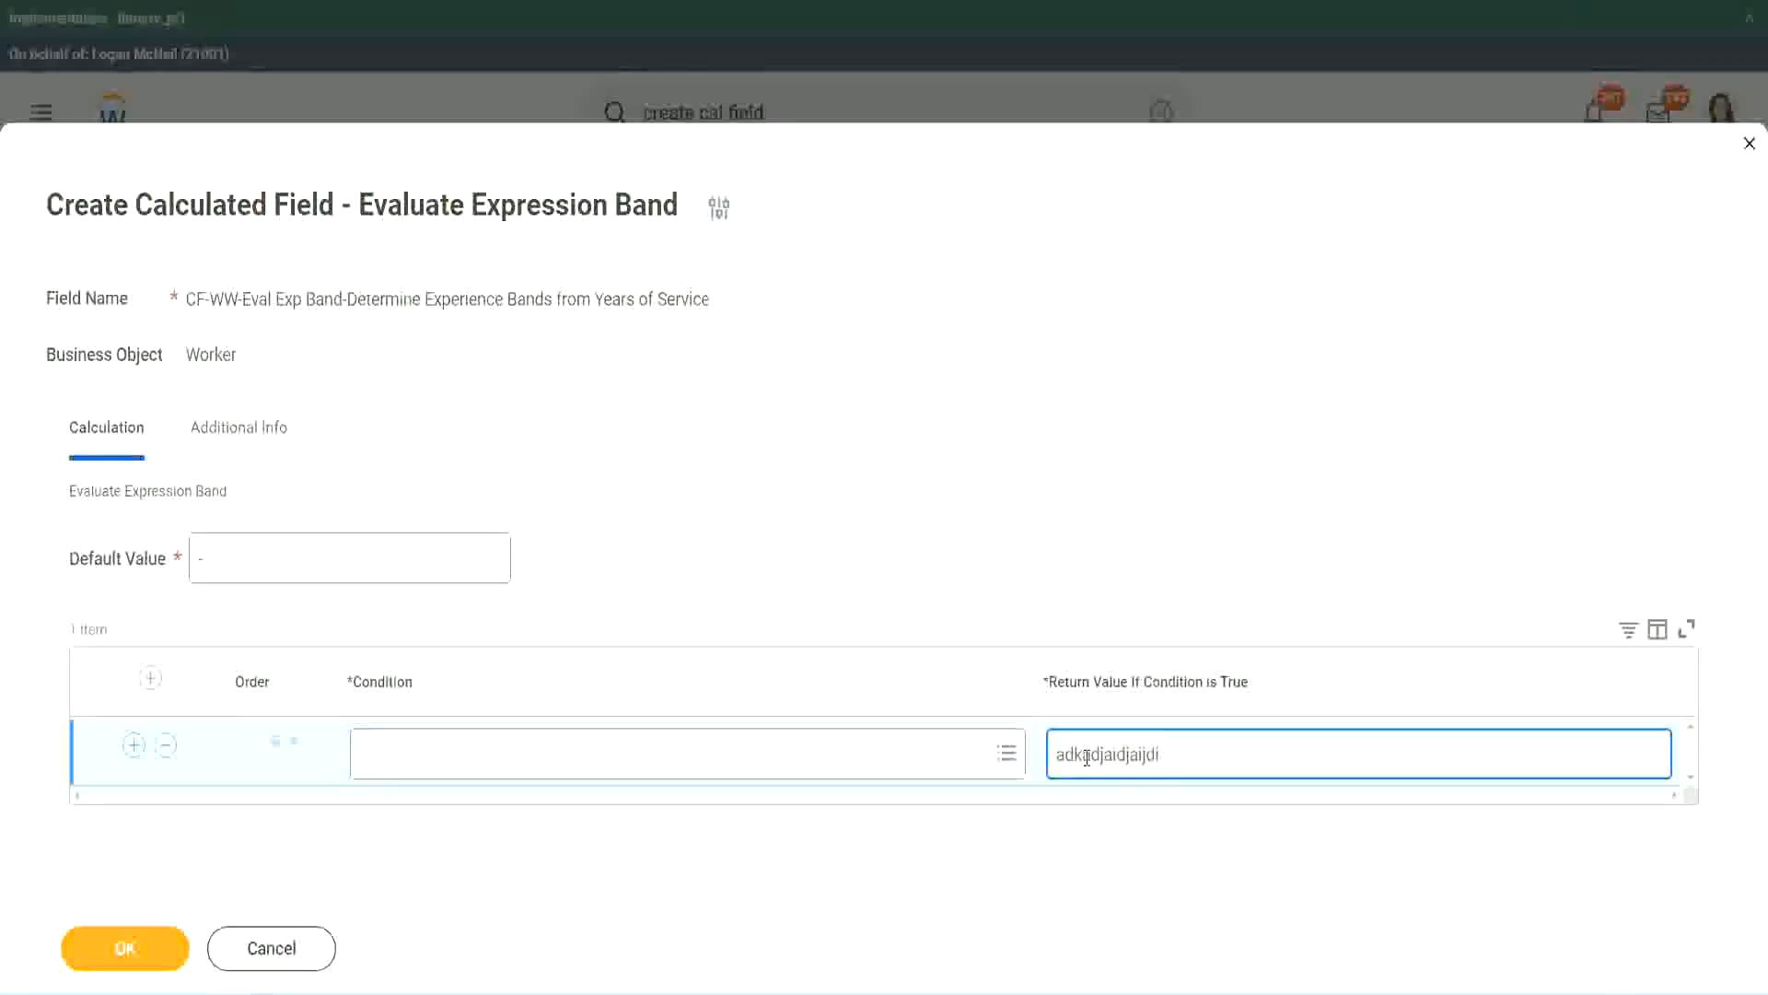
key(BackSpace)
key(BackSpace)
key(BackSpace)
key(BackSpace)
key(BackSpace)
key(BackSpace)
key(BackSpace)
key(BackSpace)
key(BackSpace)
key(BackSpace)
key(BackSpace)
key(BackSpace)
key(BackSpace)
key(BackSpace)
key(BackSpace)
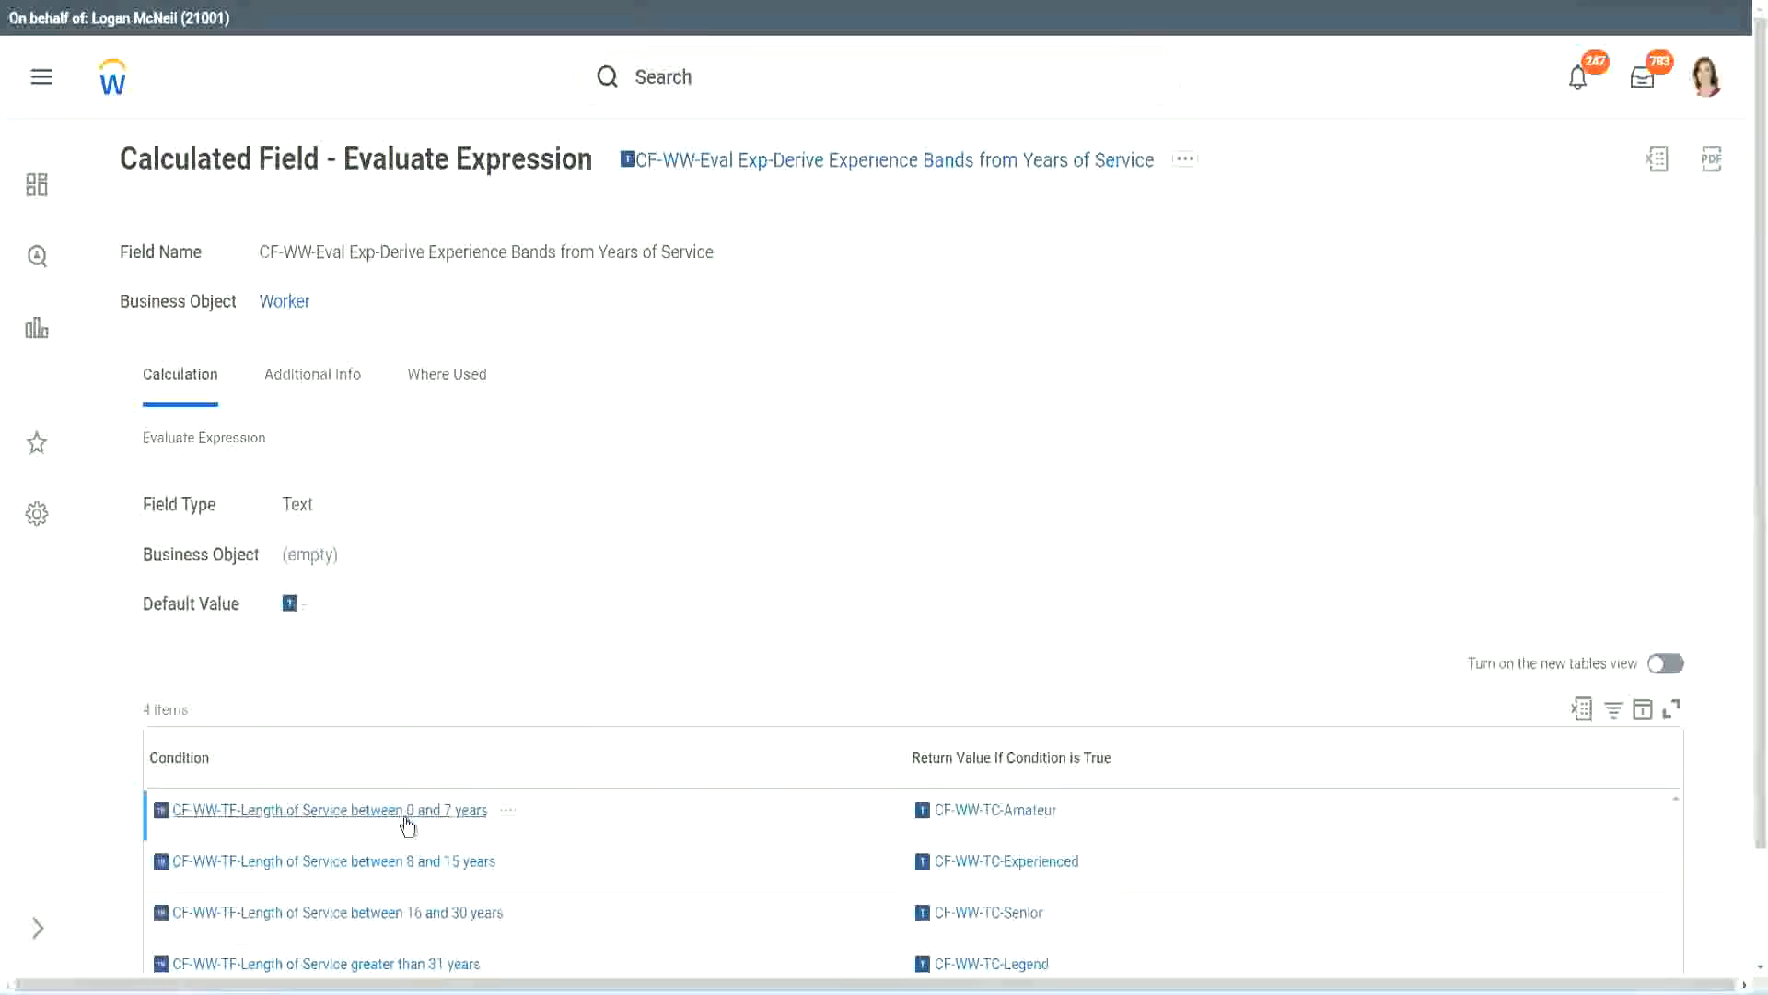
Copy CF-WW-TF-Length of Service between 0 and 7 years from the existing field into the first row's Condition, with return value Amateur
right_click(406, 823)
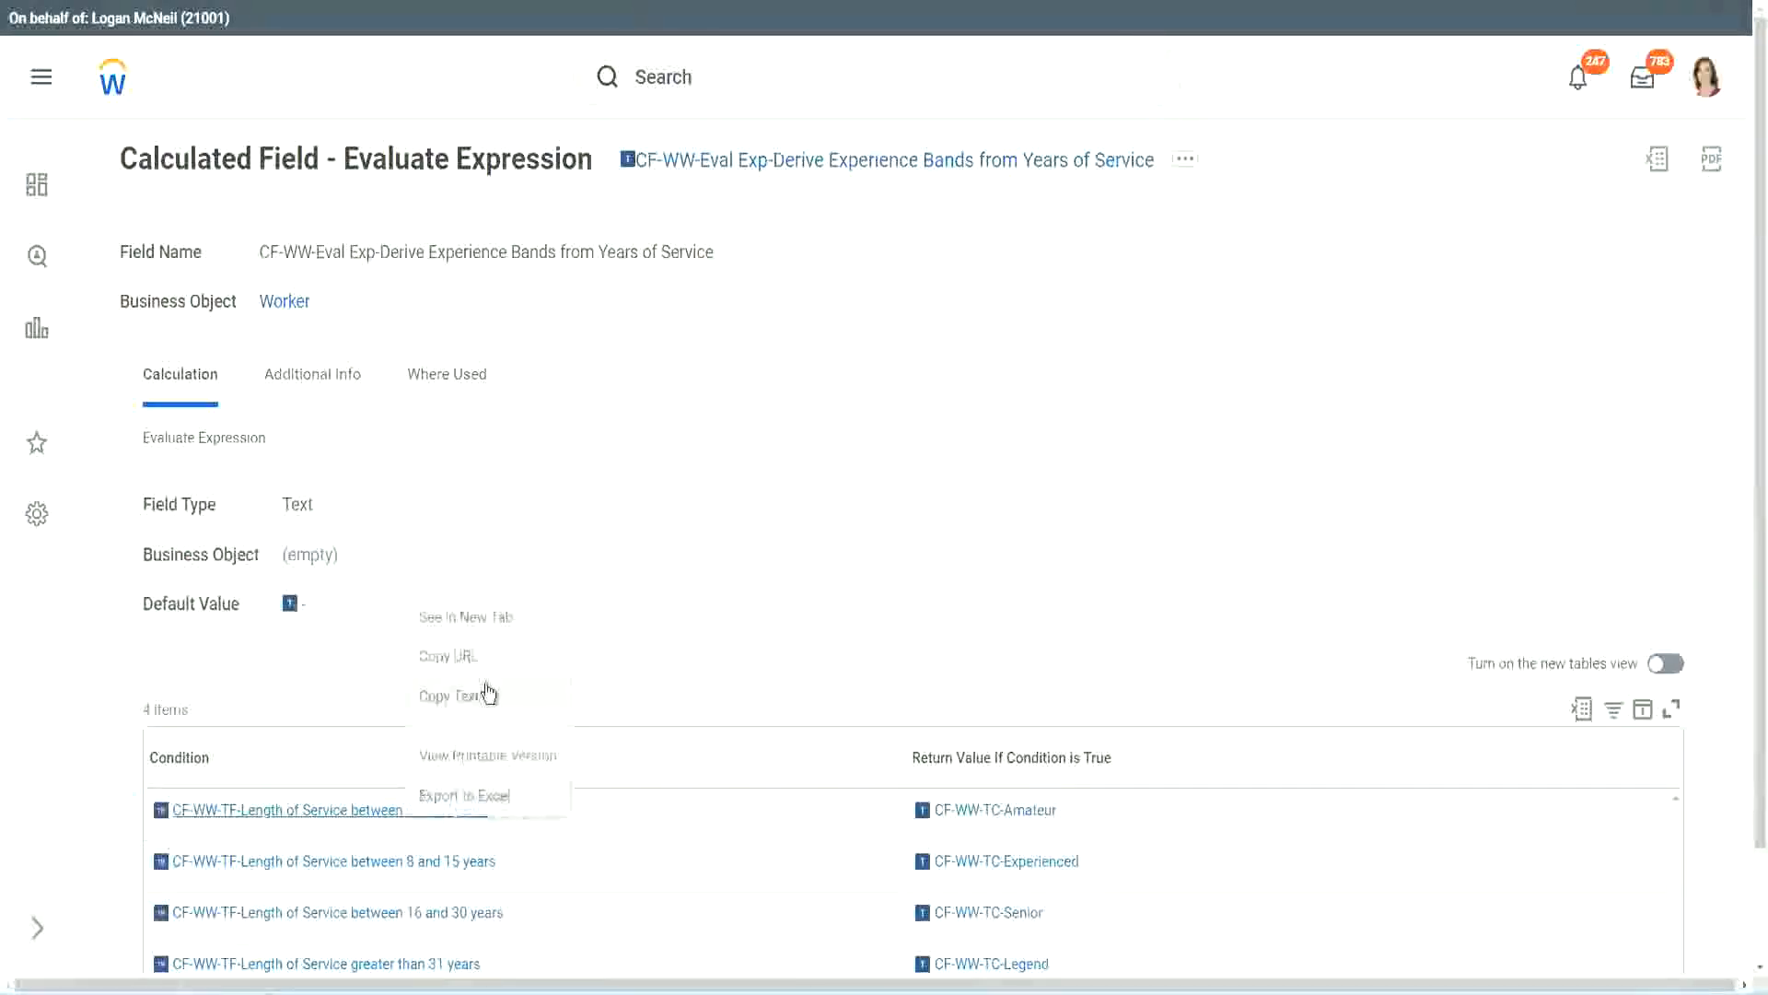
click(479, 696)
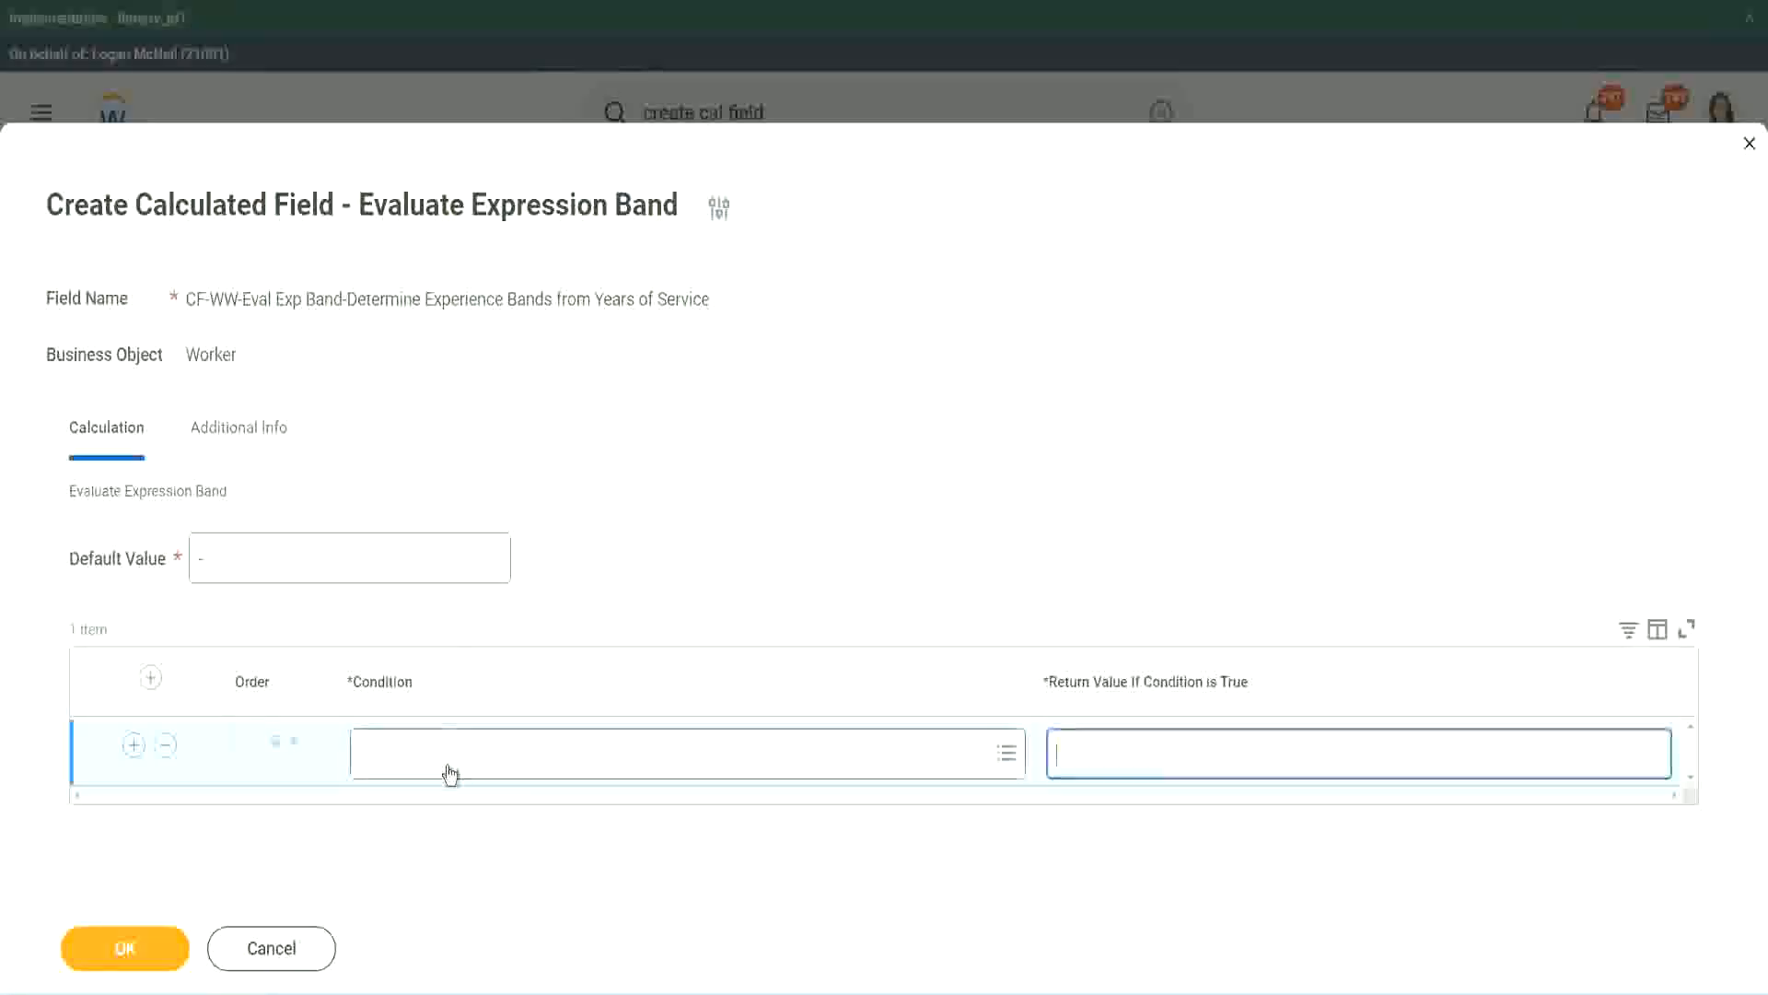
click(449, 765)
key(ctrl+v)
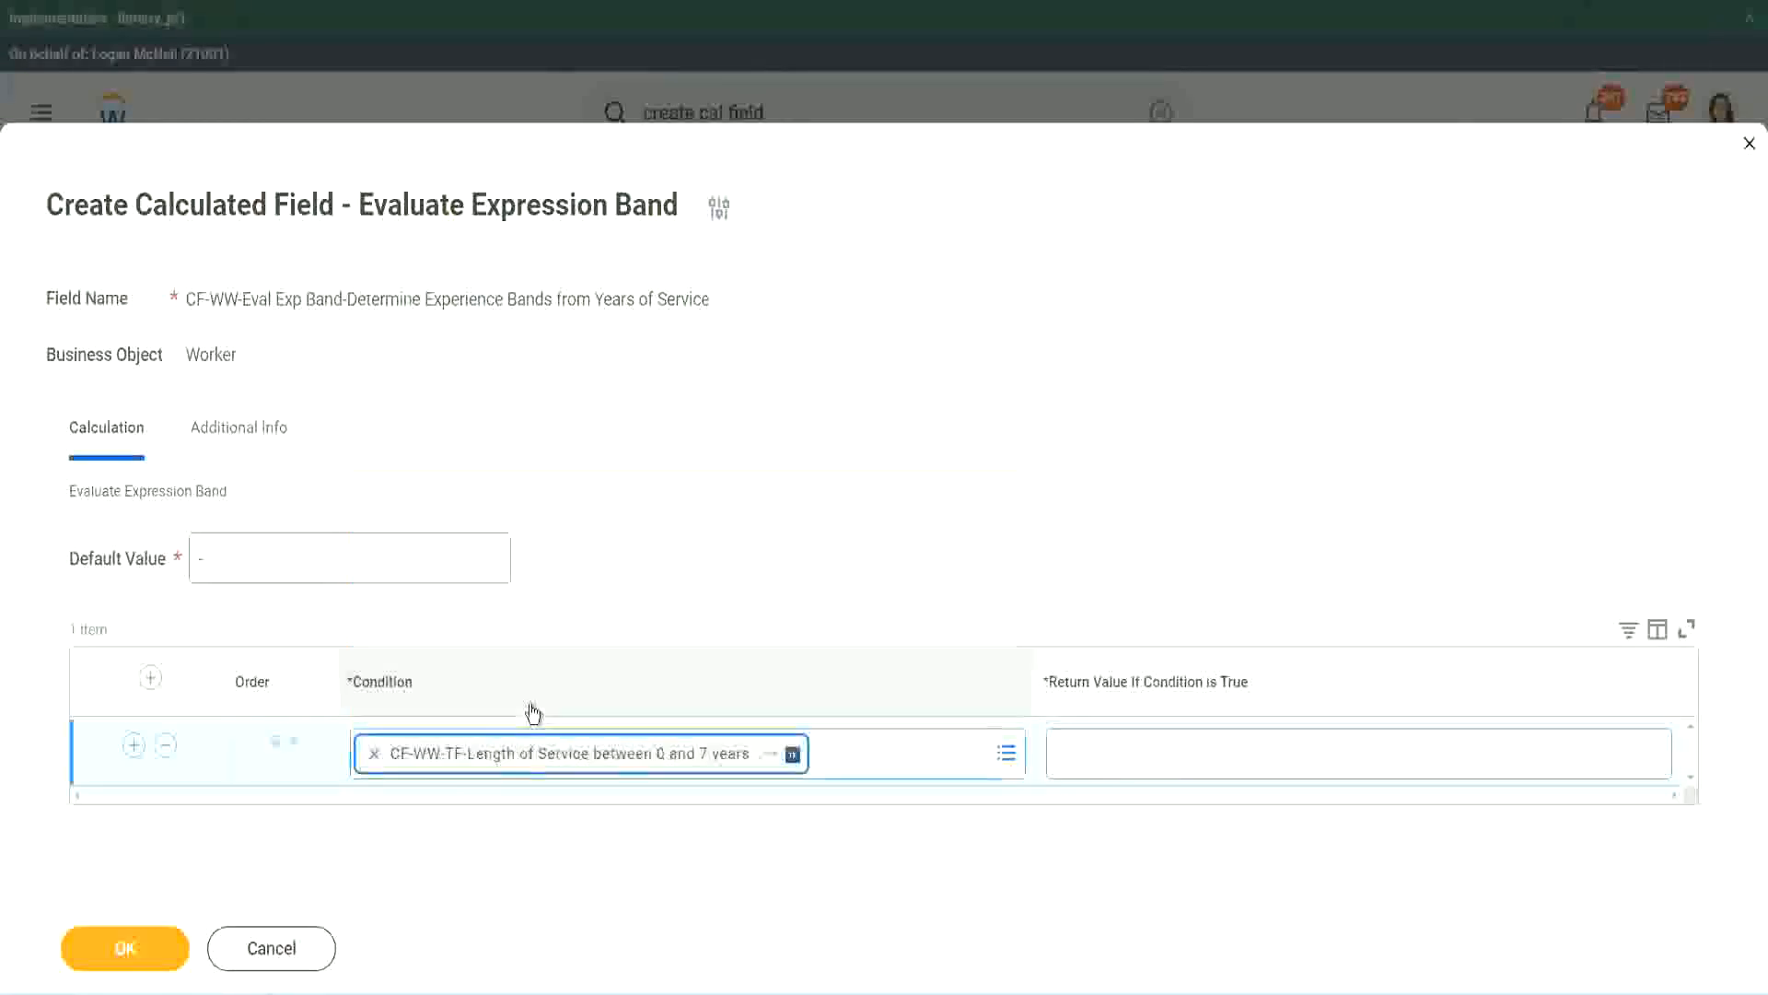
click(1118, 737)
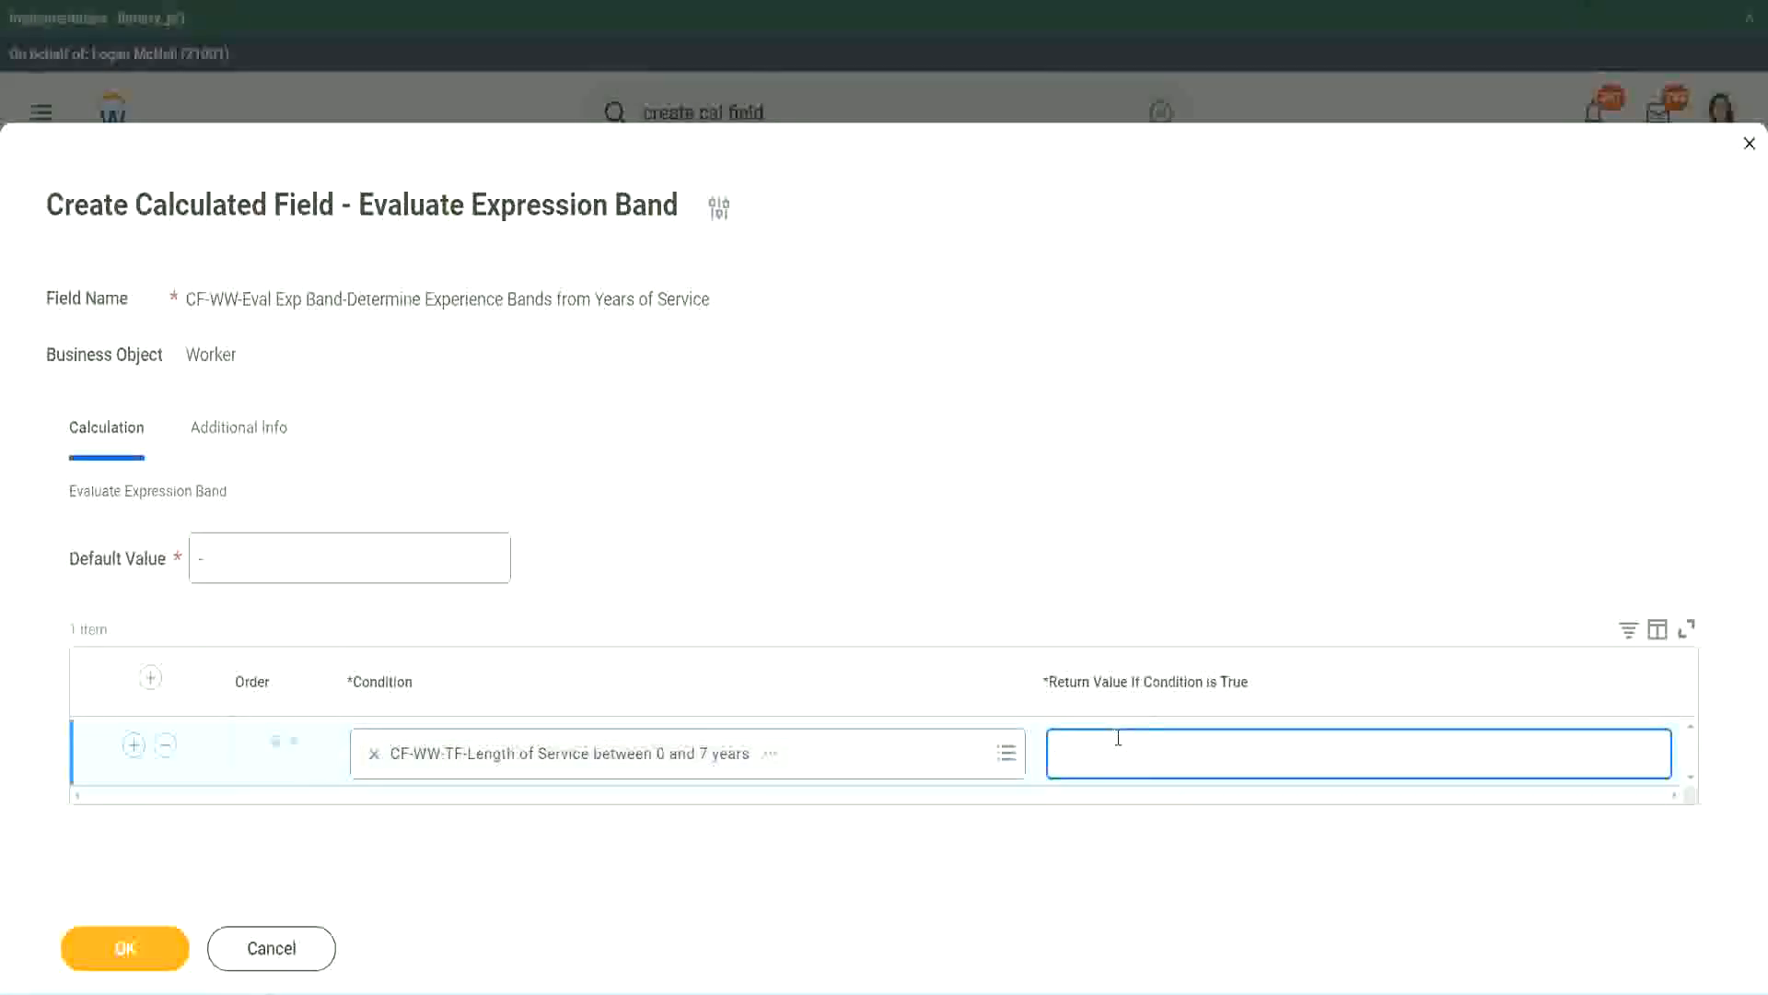
text(Amateur)
Add three more empty condition rows below the Amateur row
click(134, 745)
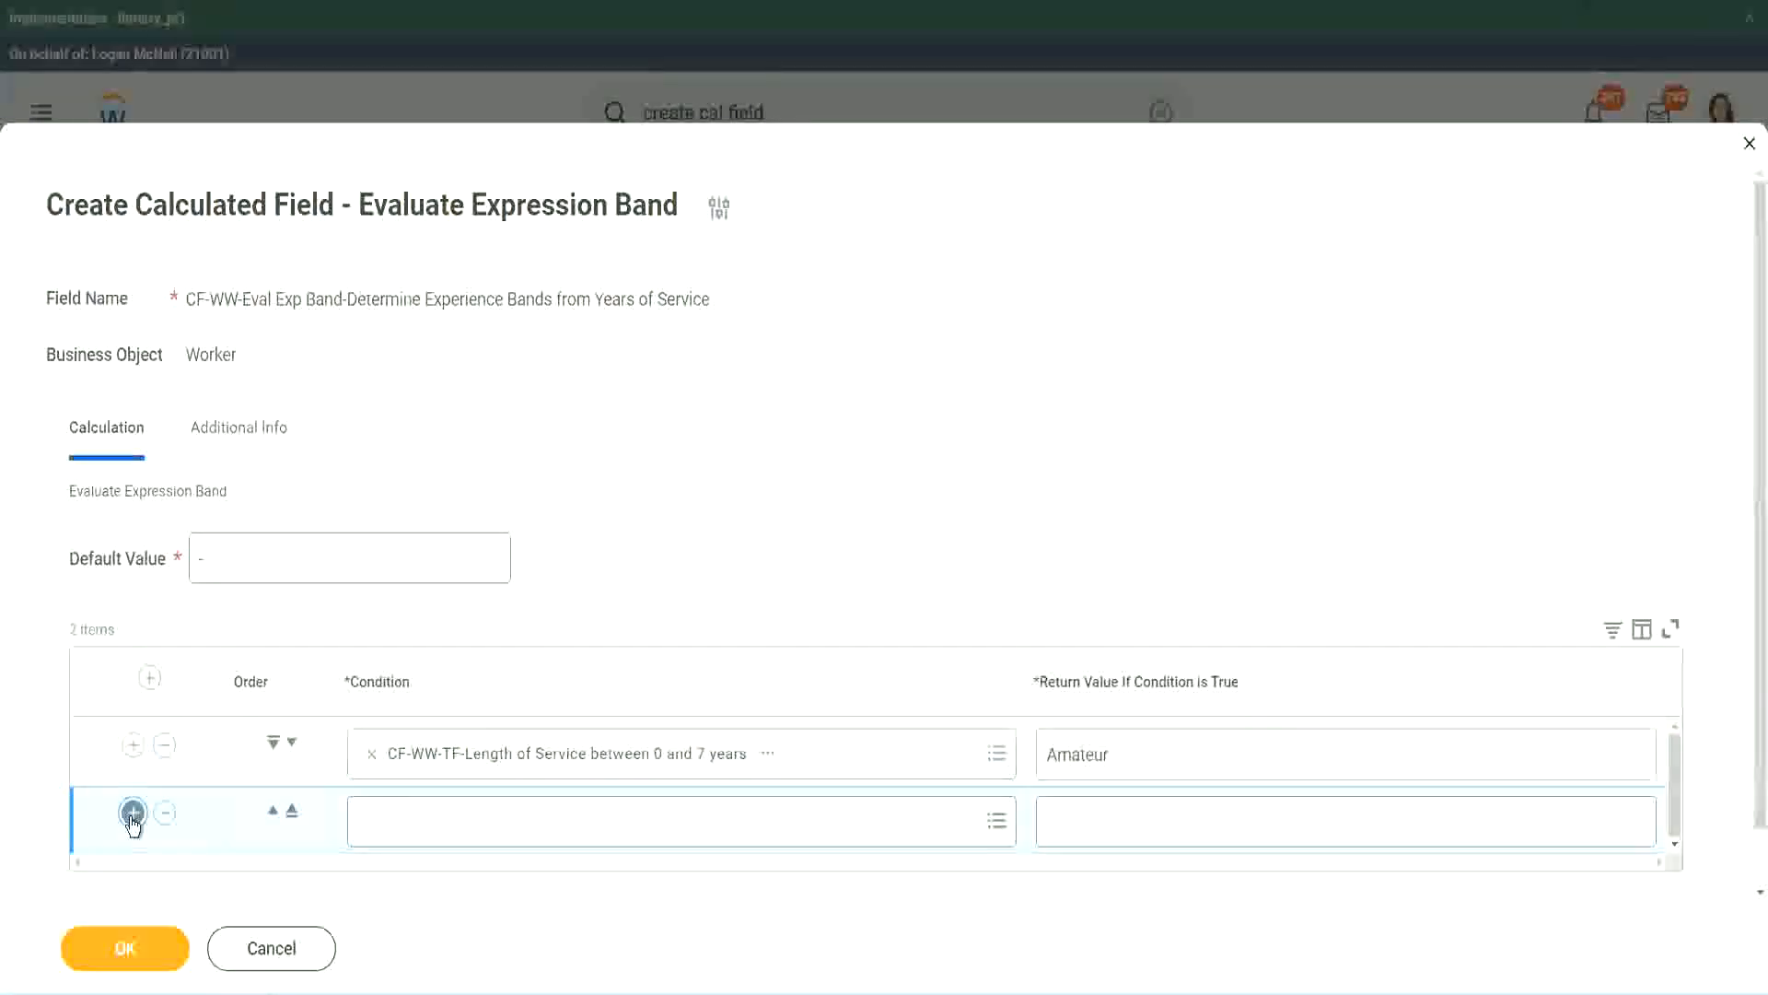
click(132, 814)
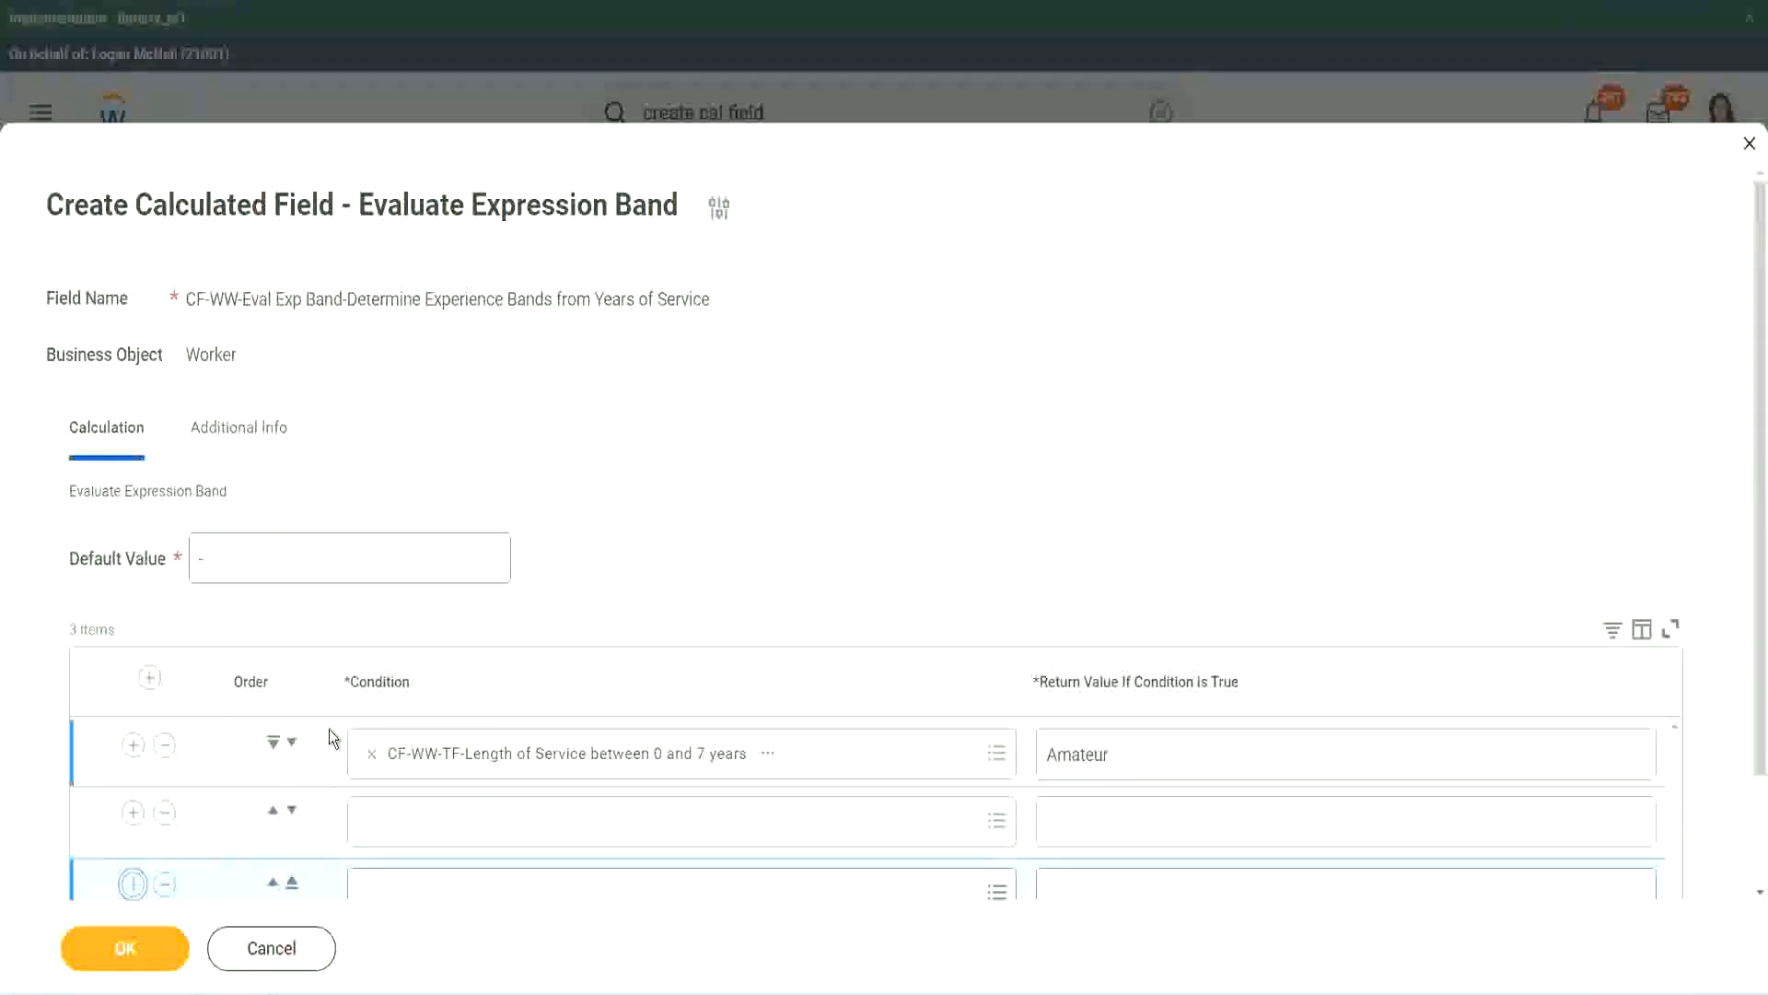
scroll(329, 730, down, 2)
click(134, 749)
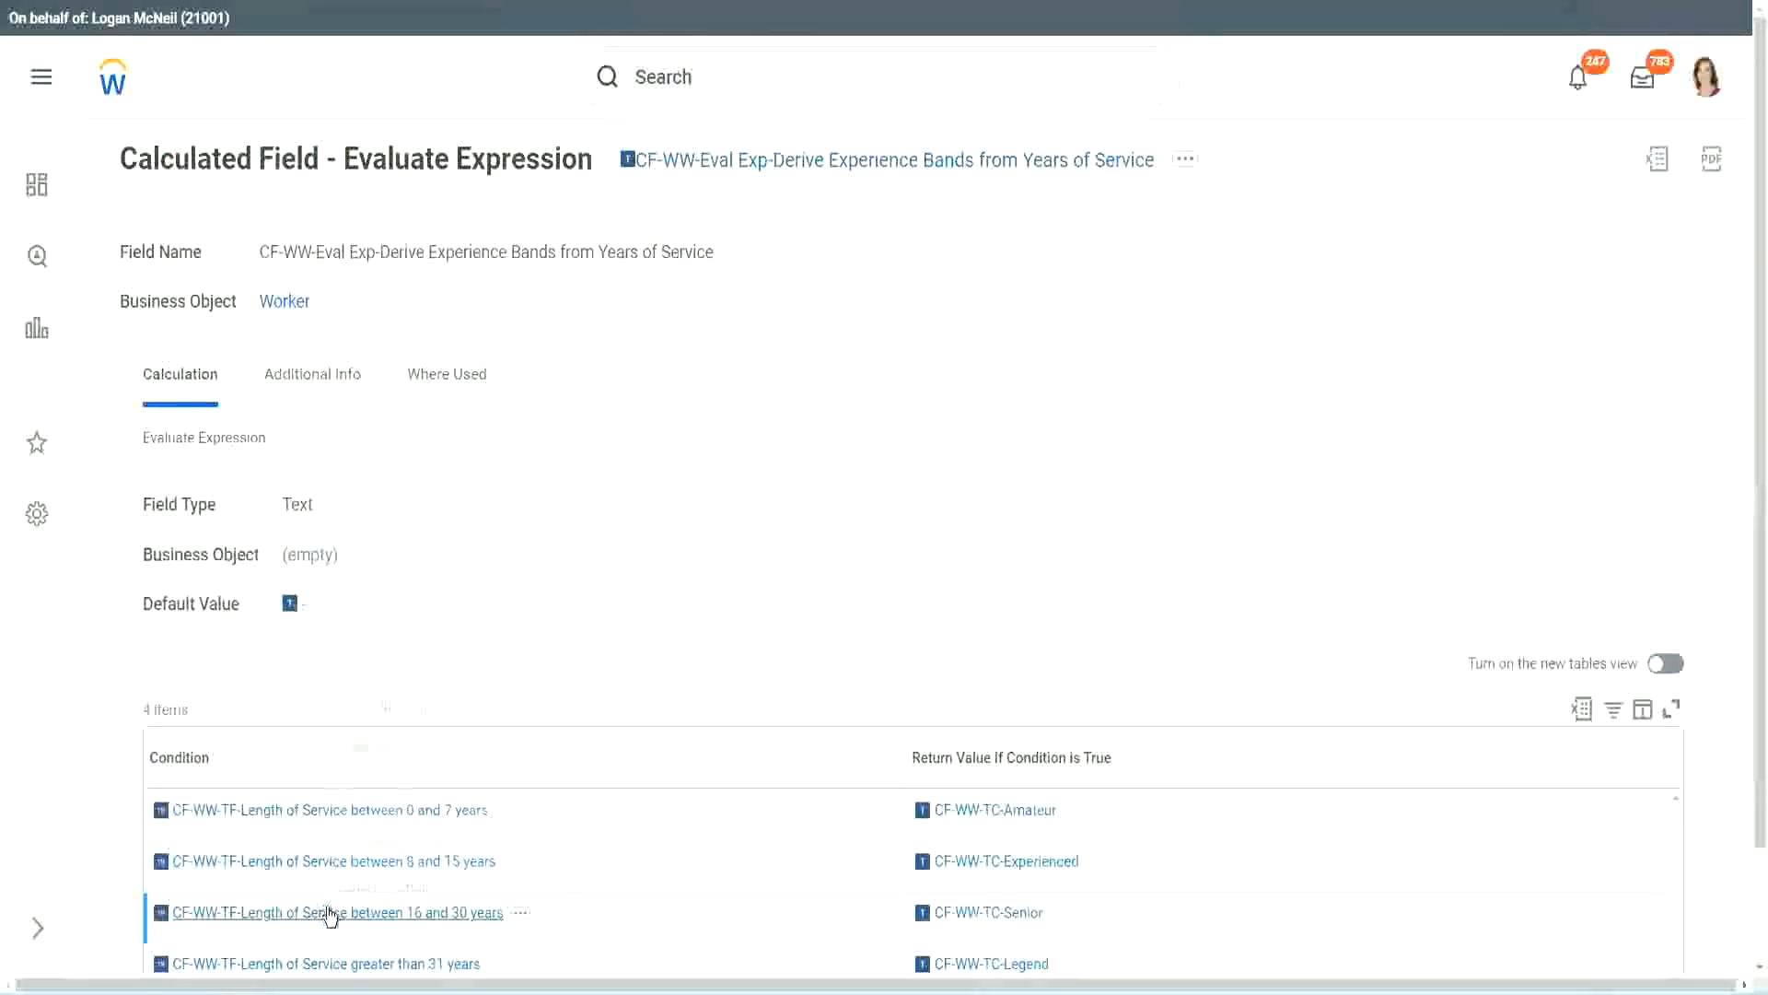
Copy CF-WW-TF-Length of Service between 16 and 30 years into the second row's Condition and move that row down to third place
right_click(328, 912)
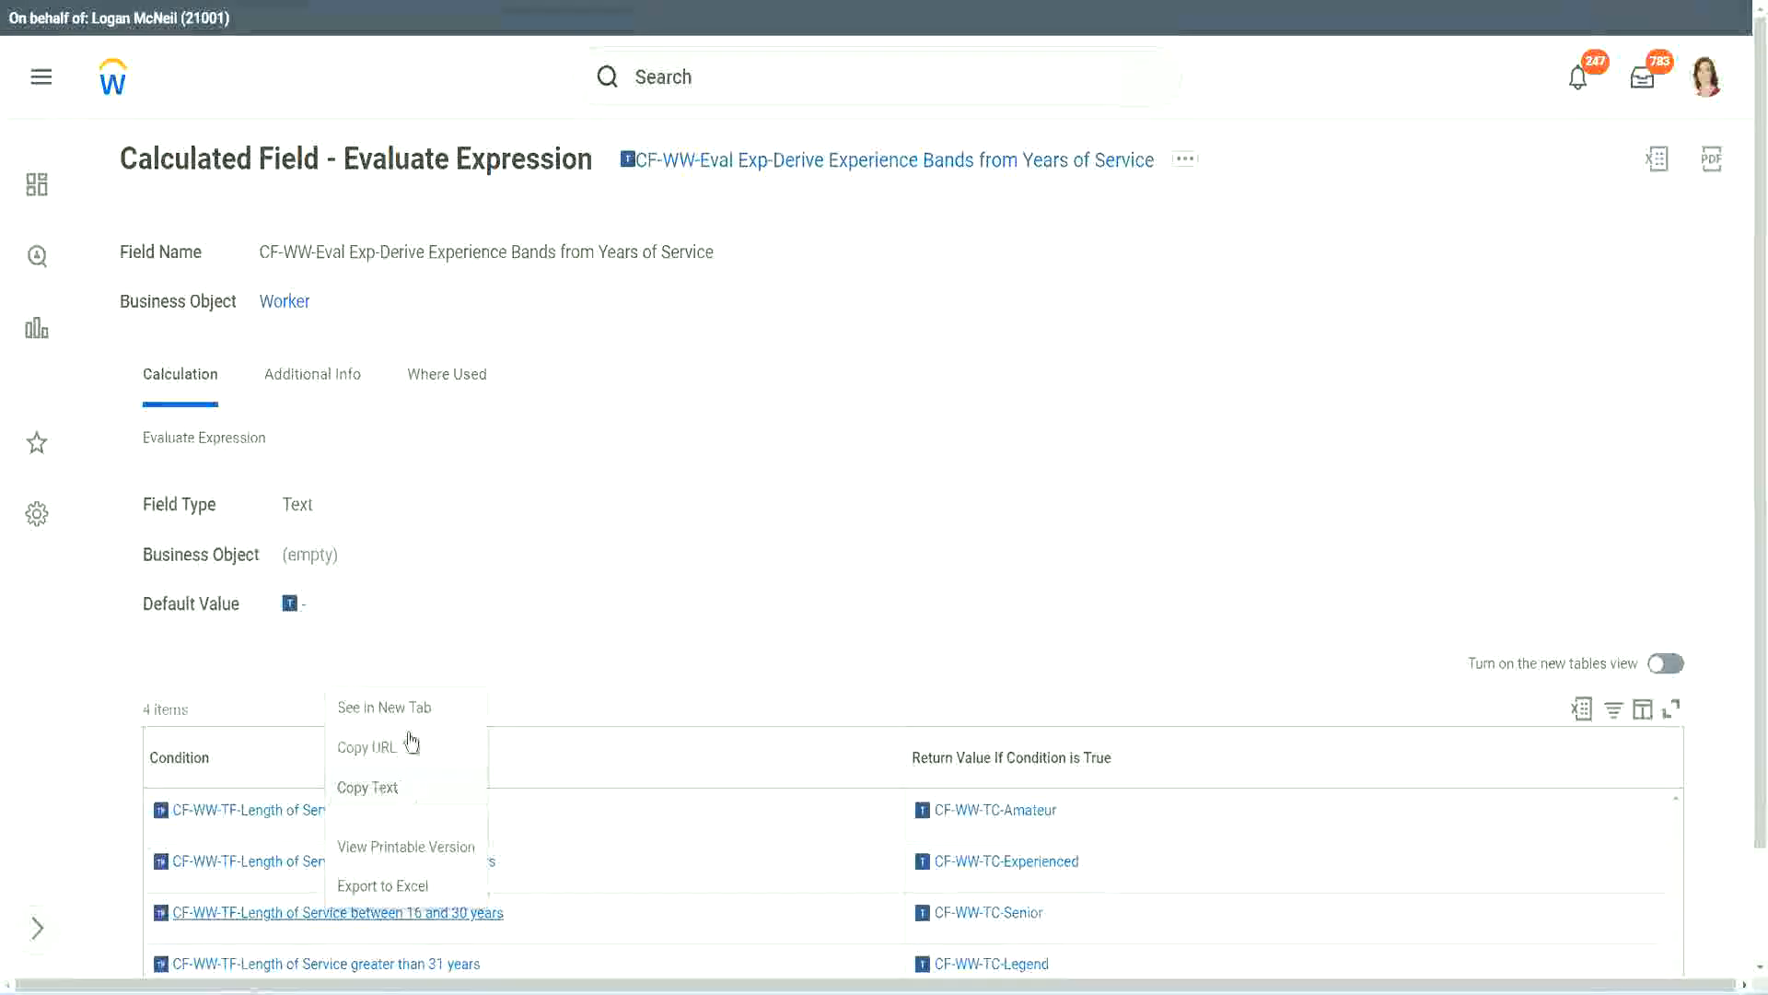
click(418, 750)
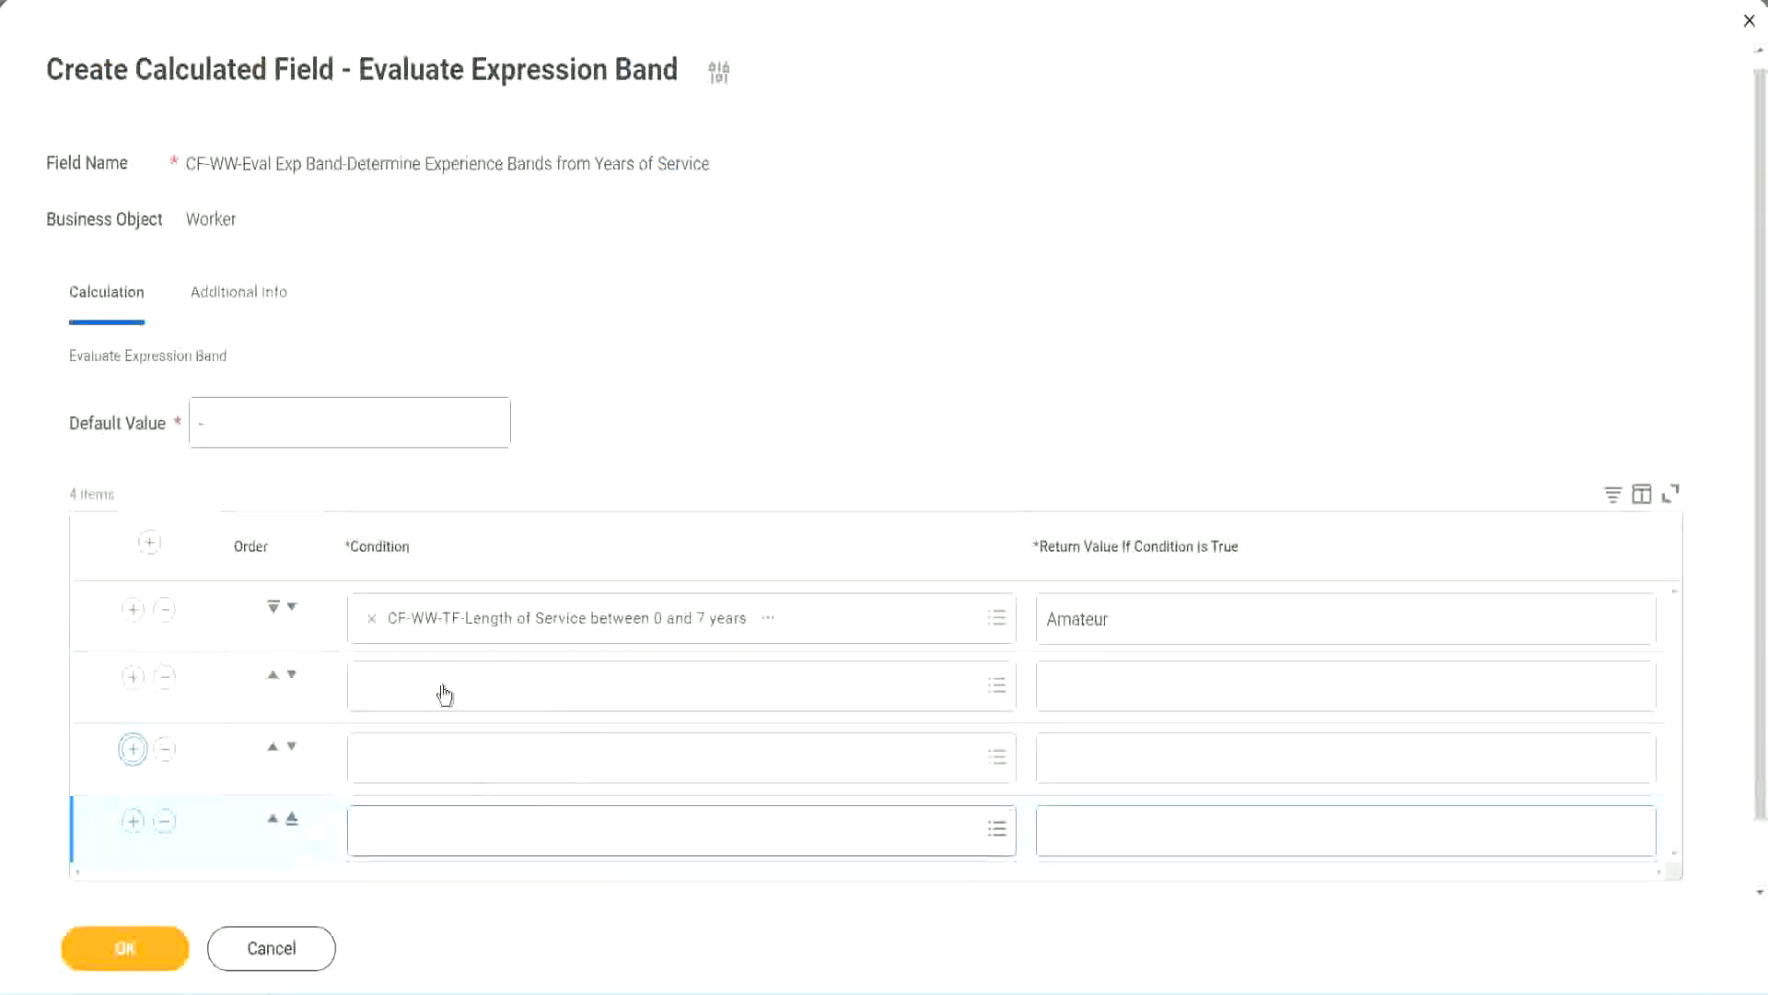
click(446, 683)
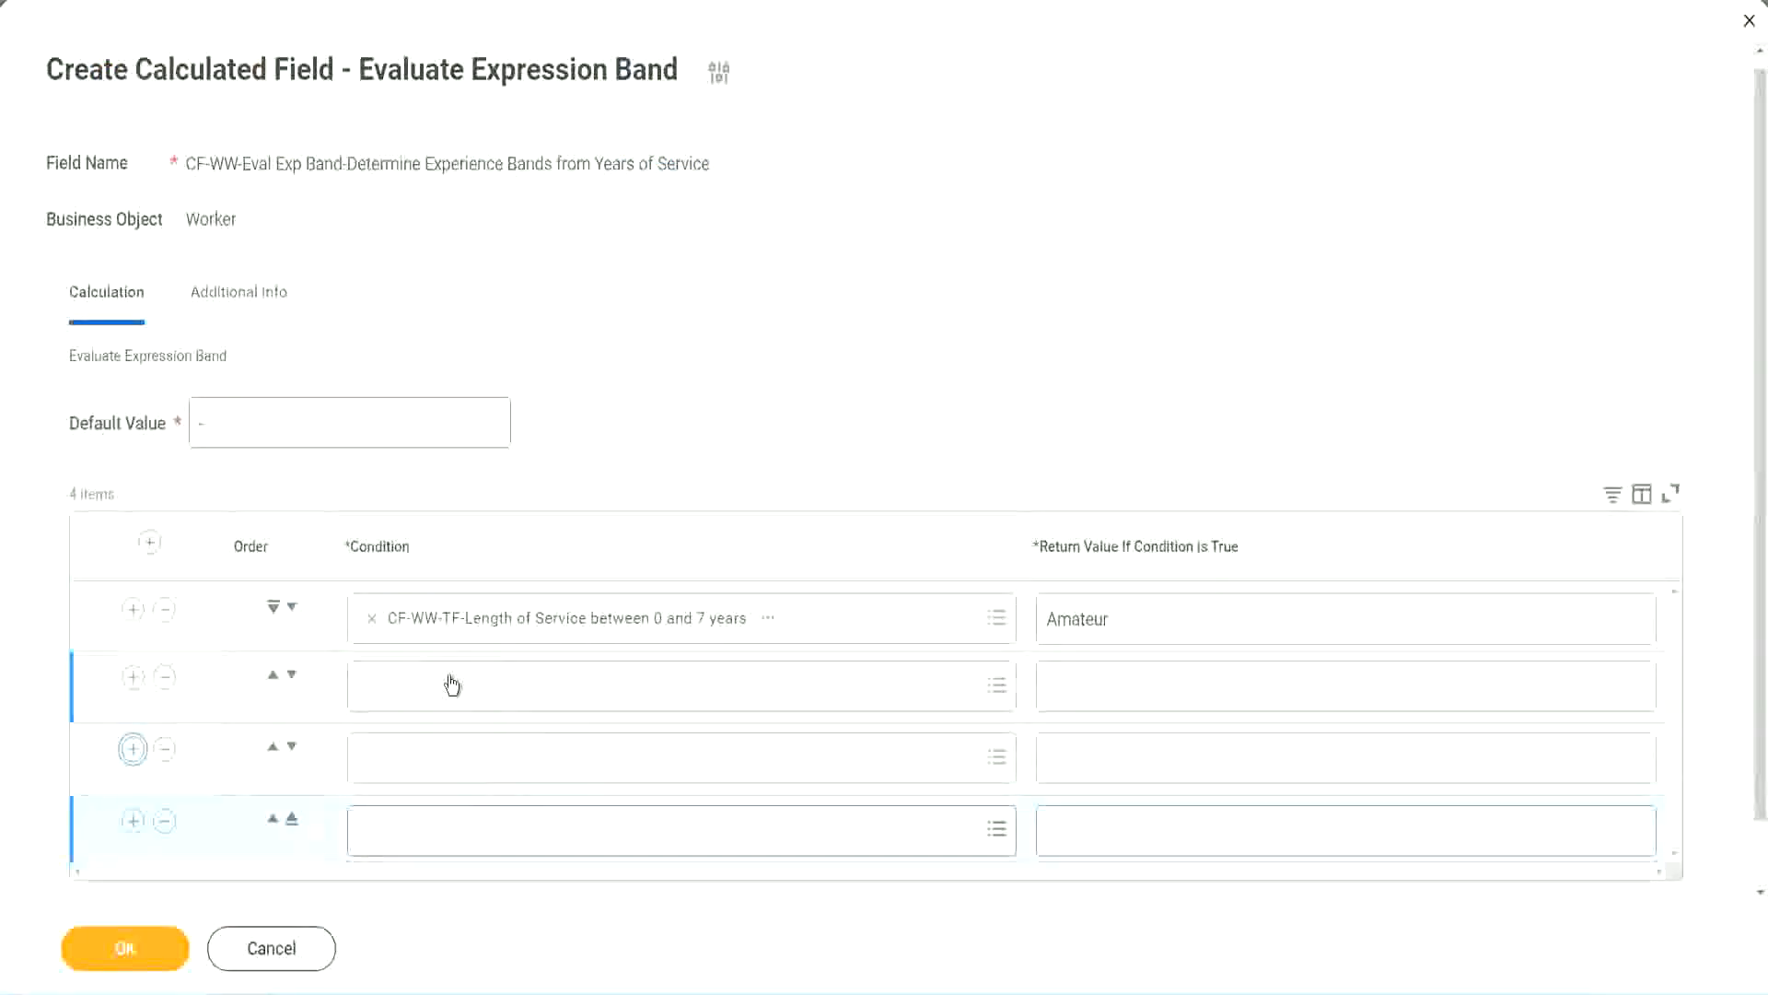
key(ctrl+v)
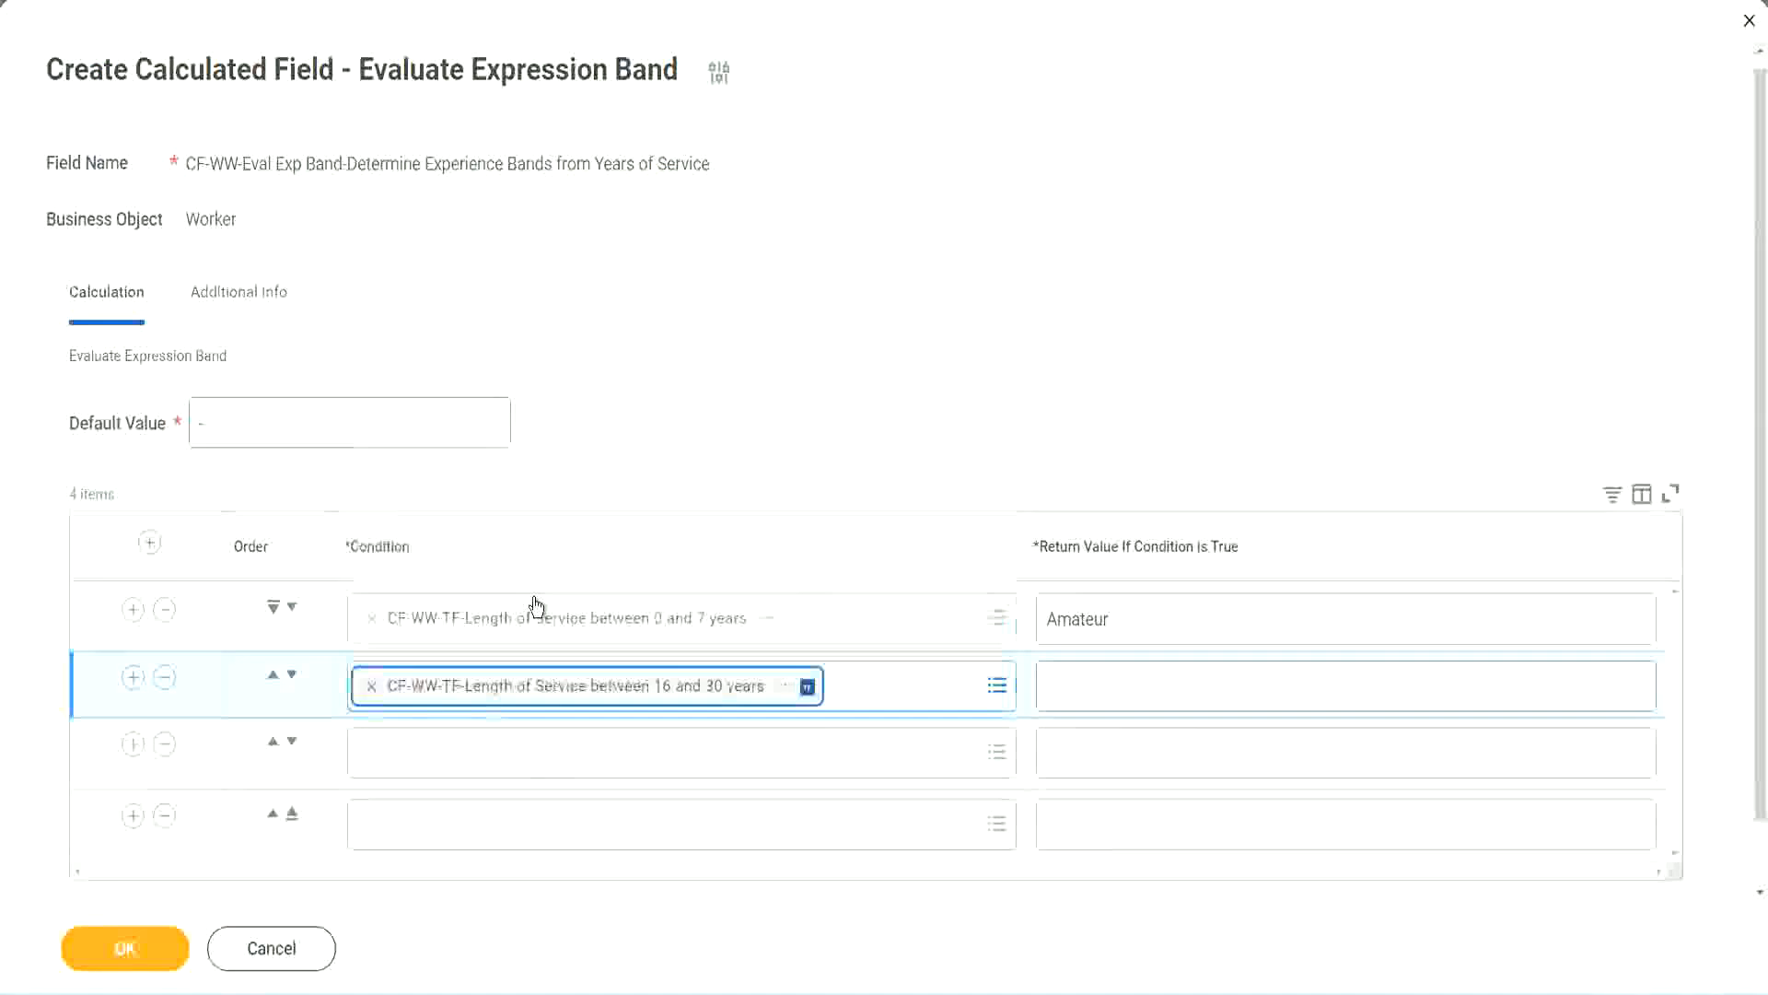
click(291, 676)
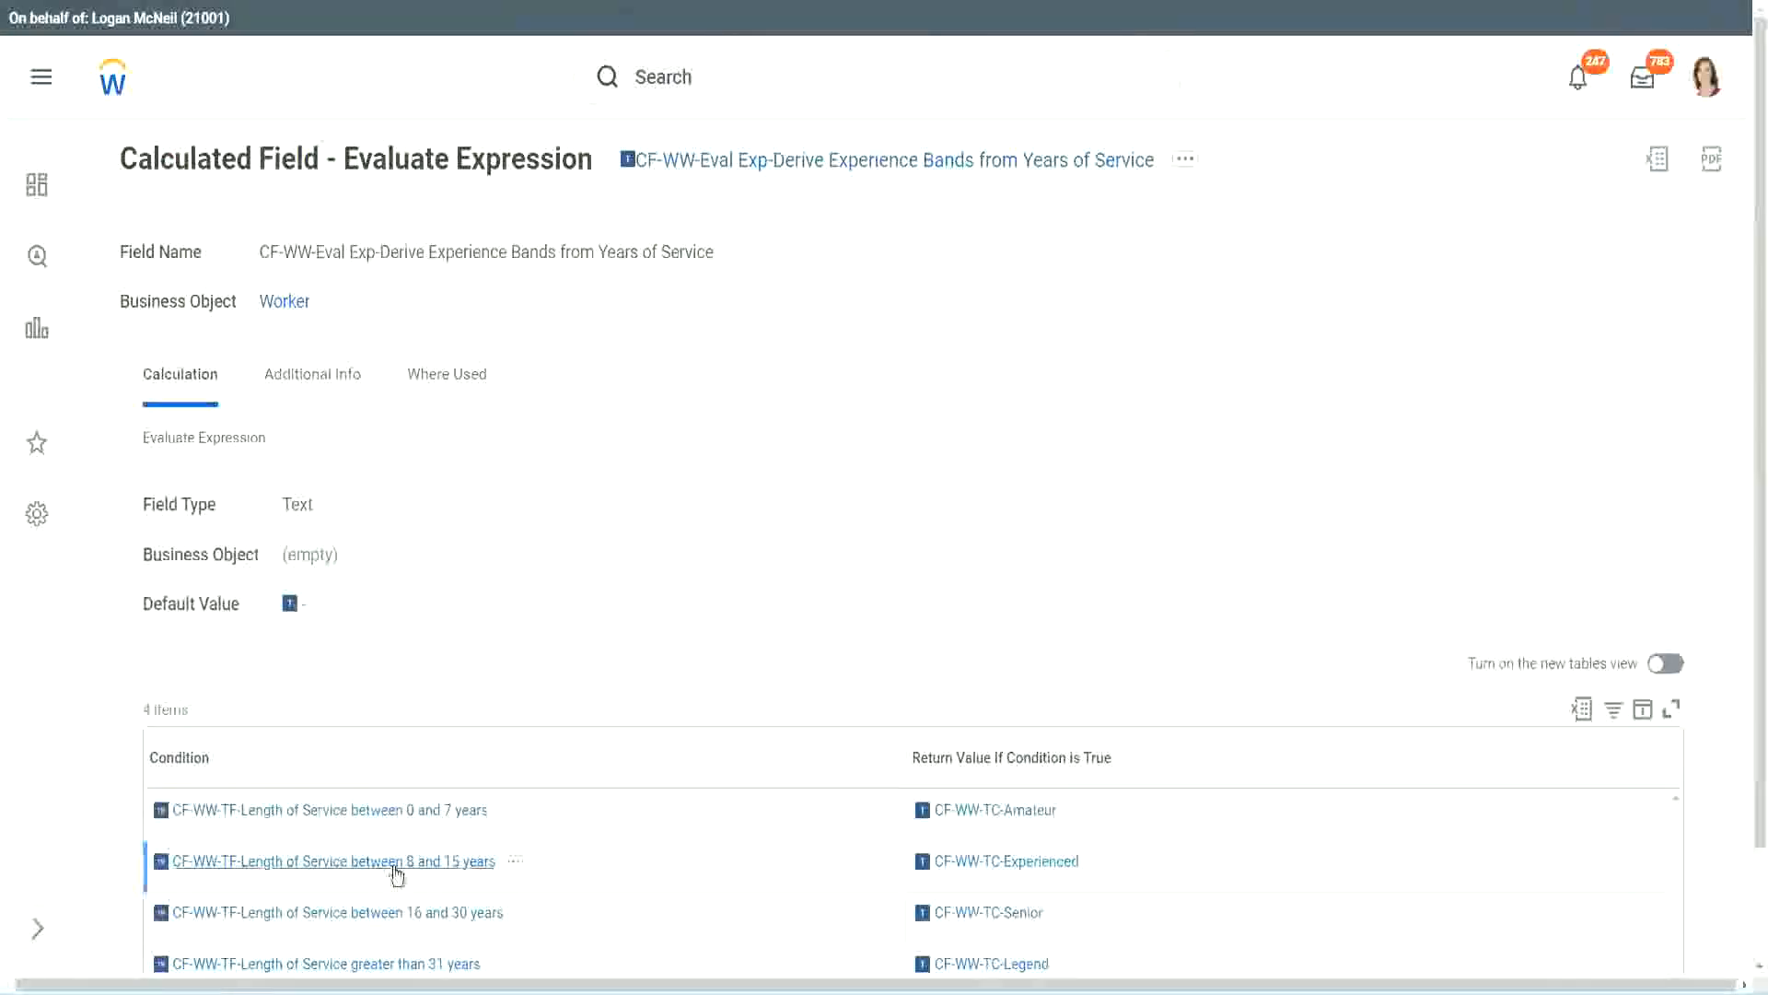
Copy CF-WW-TF-Length of Service between 8 and 15 years from the existing field into the second row's Condition
right_click(396, 875)
click(440, 737)
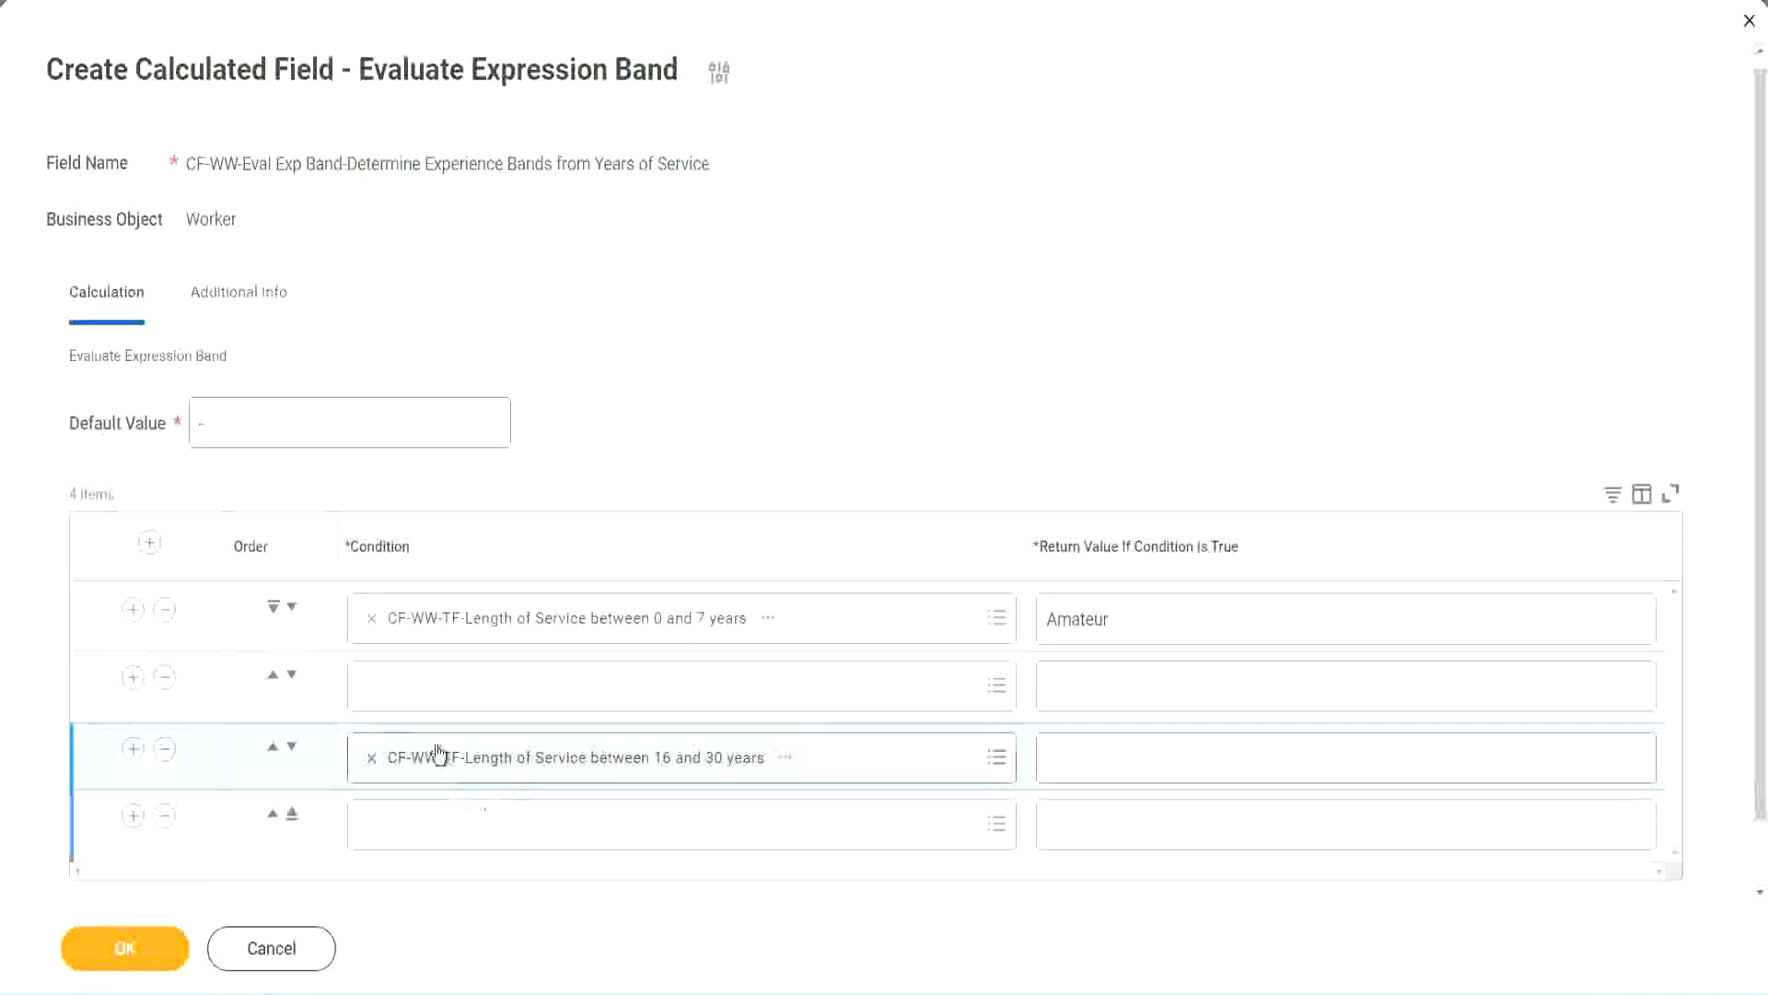
click(442, 704)
key(ctrl+v)
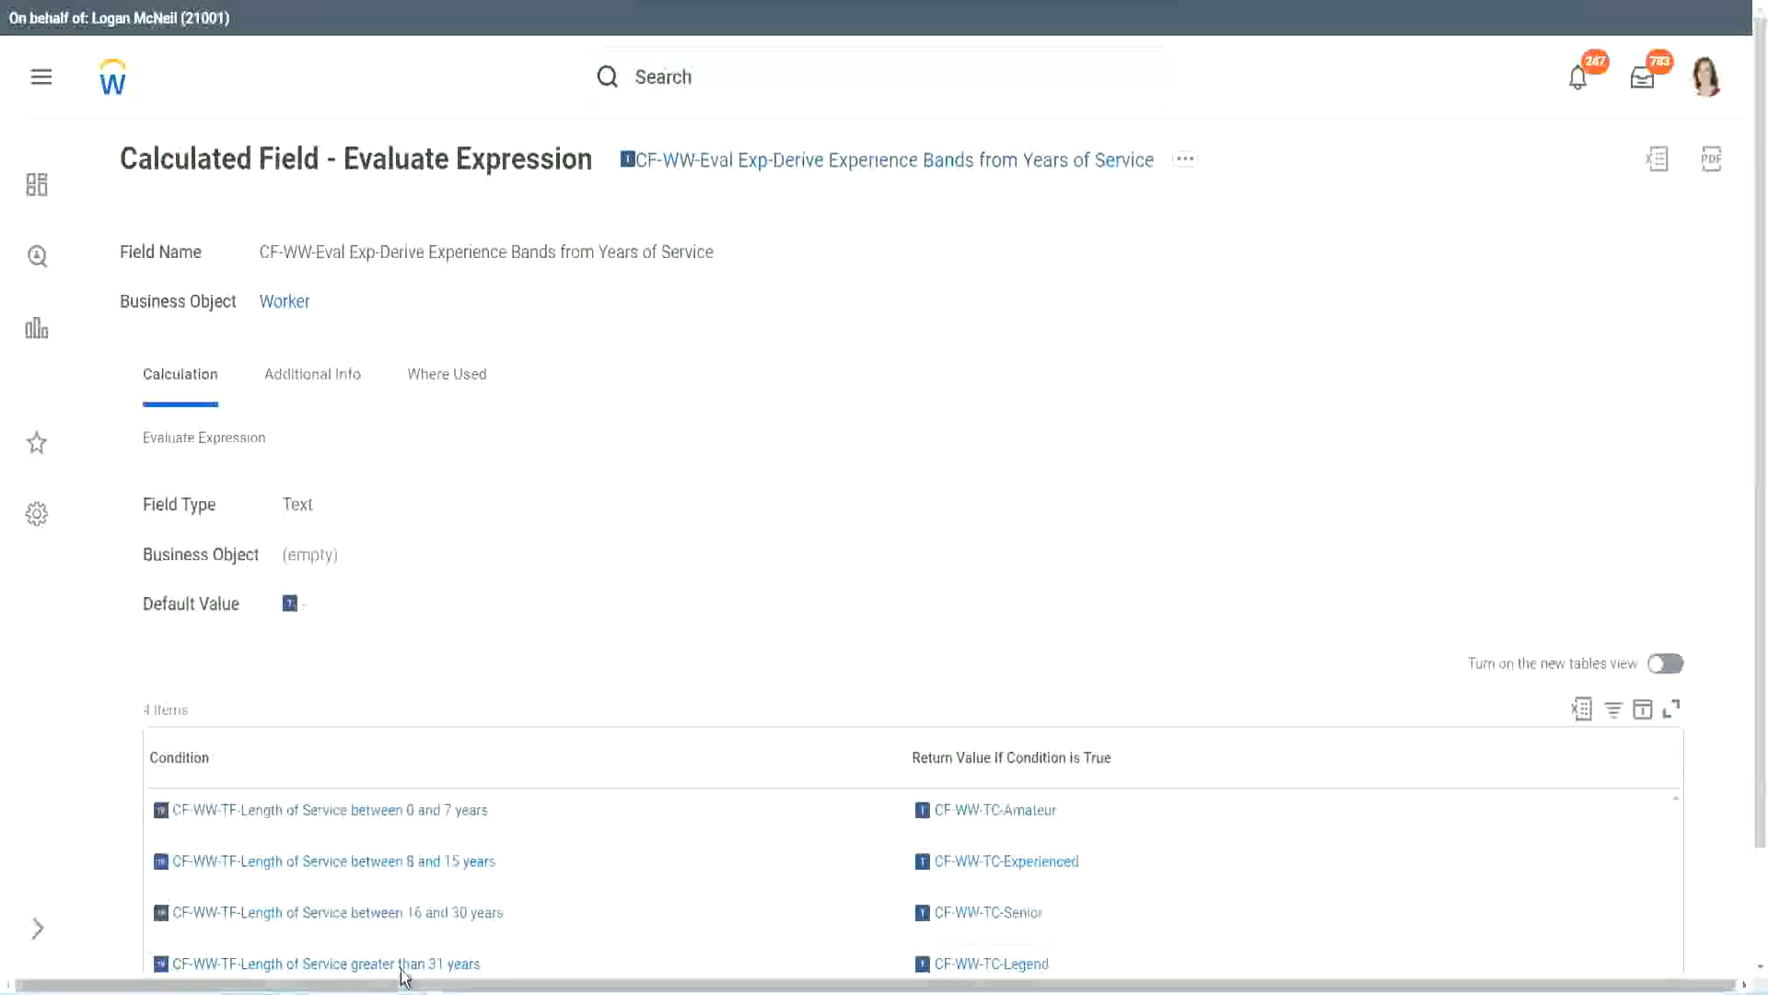
Copy CF-WW-TF-Length of Service greater than 31 years from the existing field into the fourth row's Condition
right_click(506, 915)
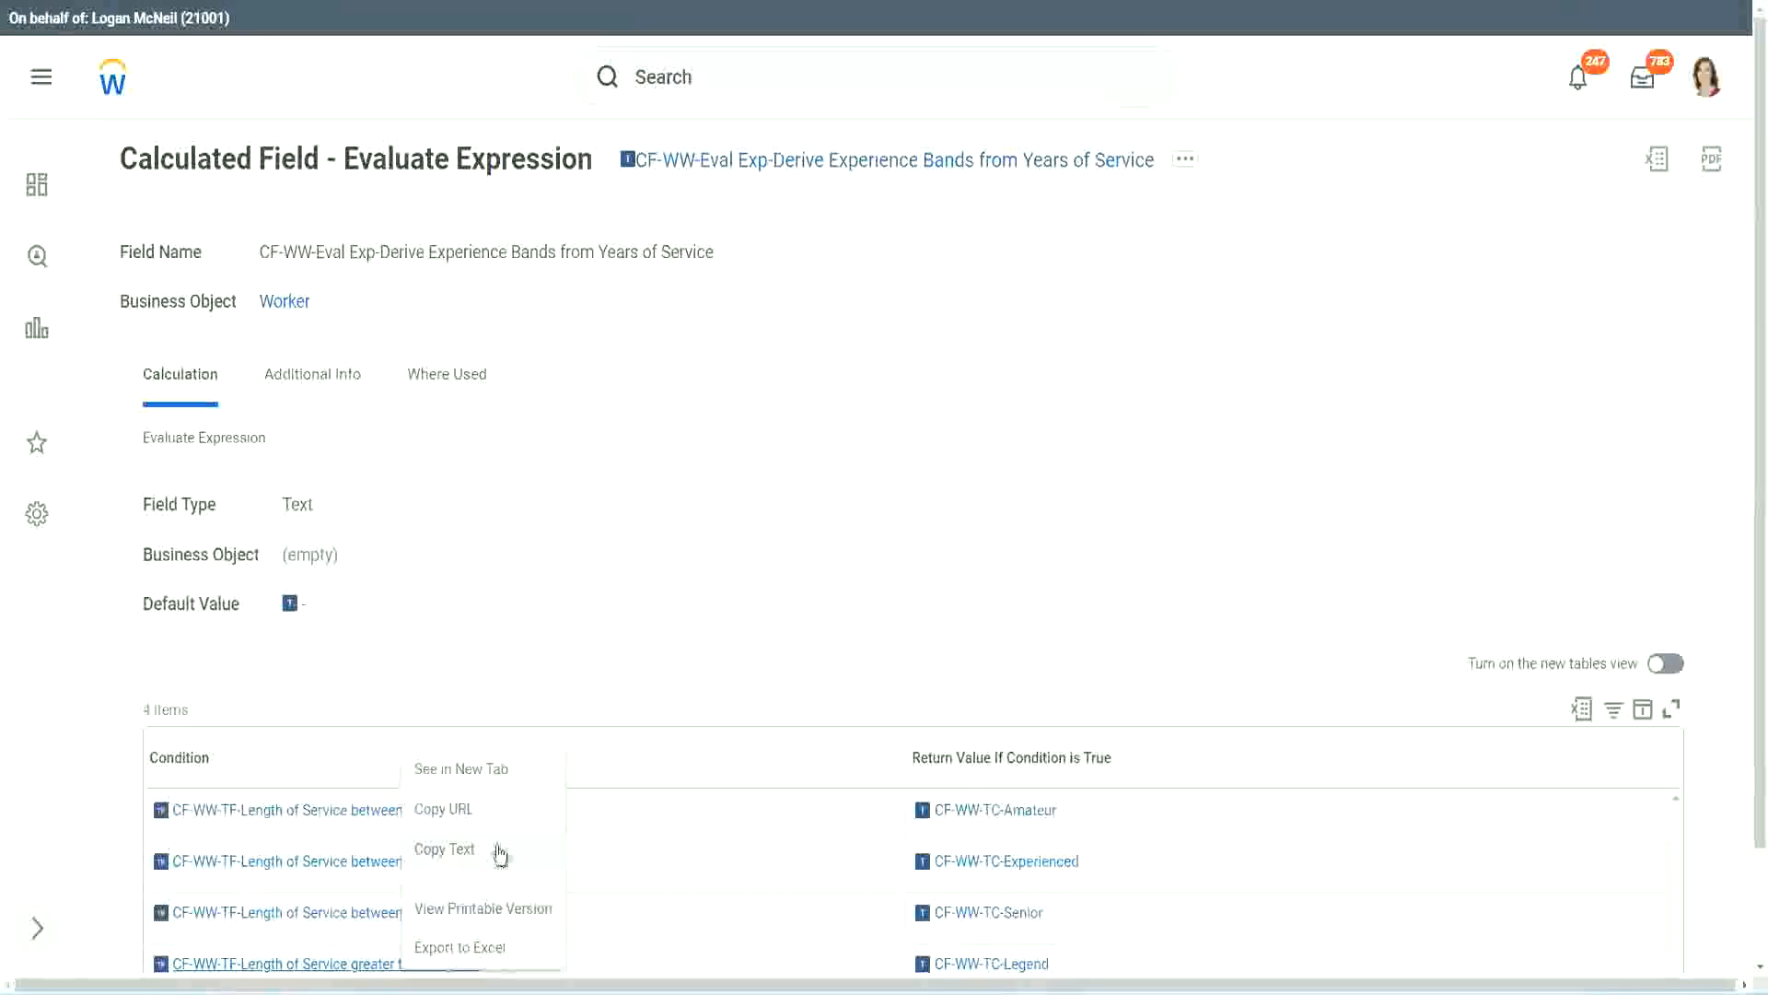
click(500, 849)
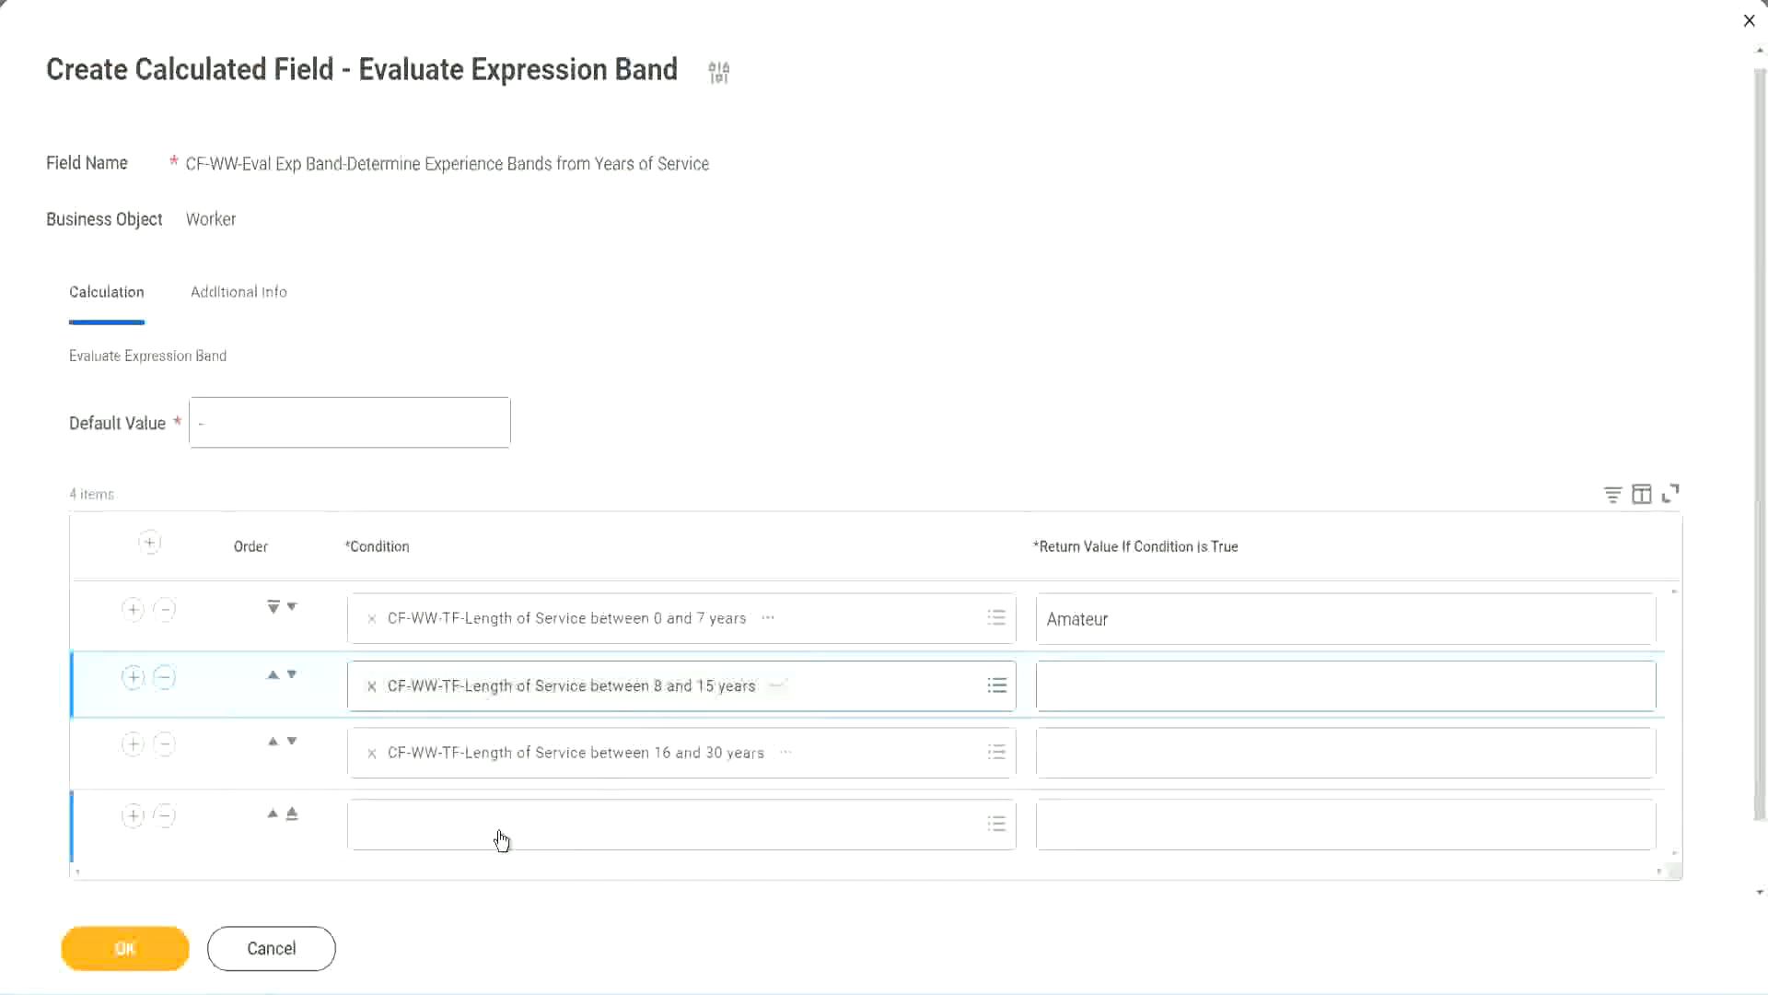
click(502, 840)
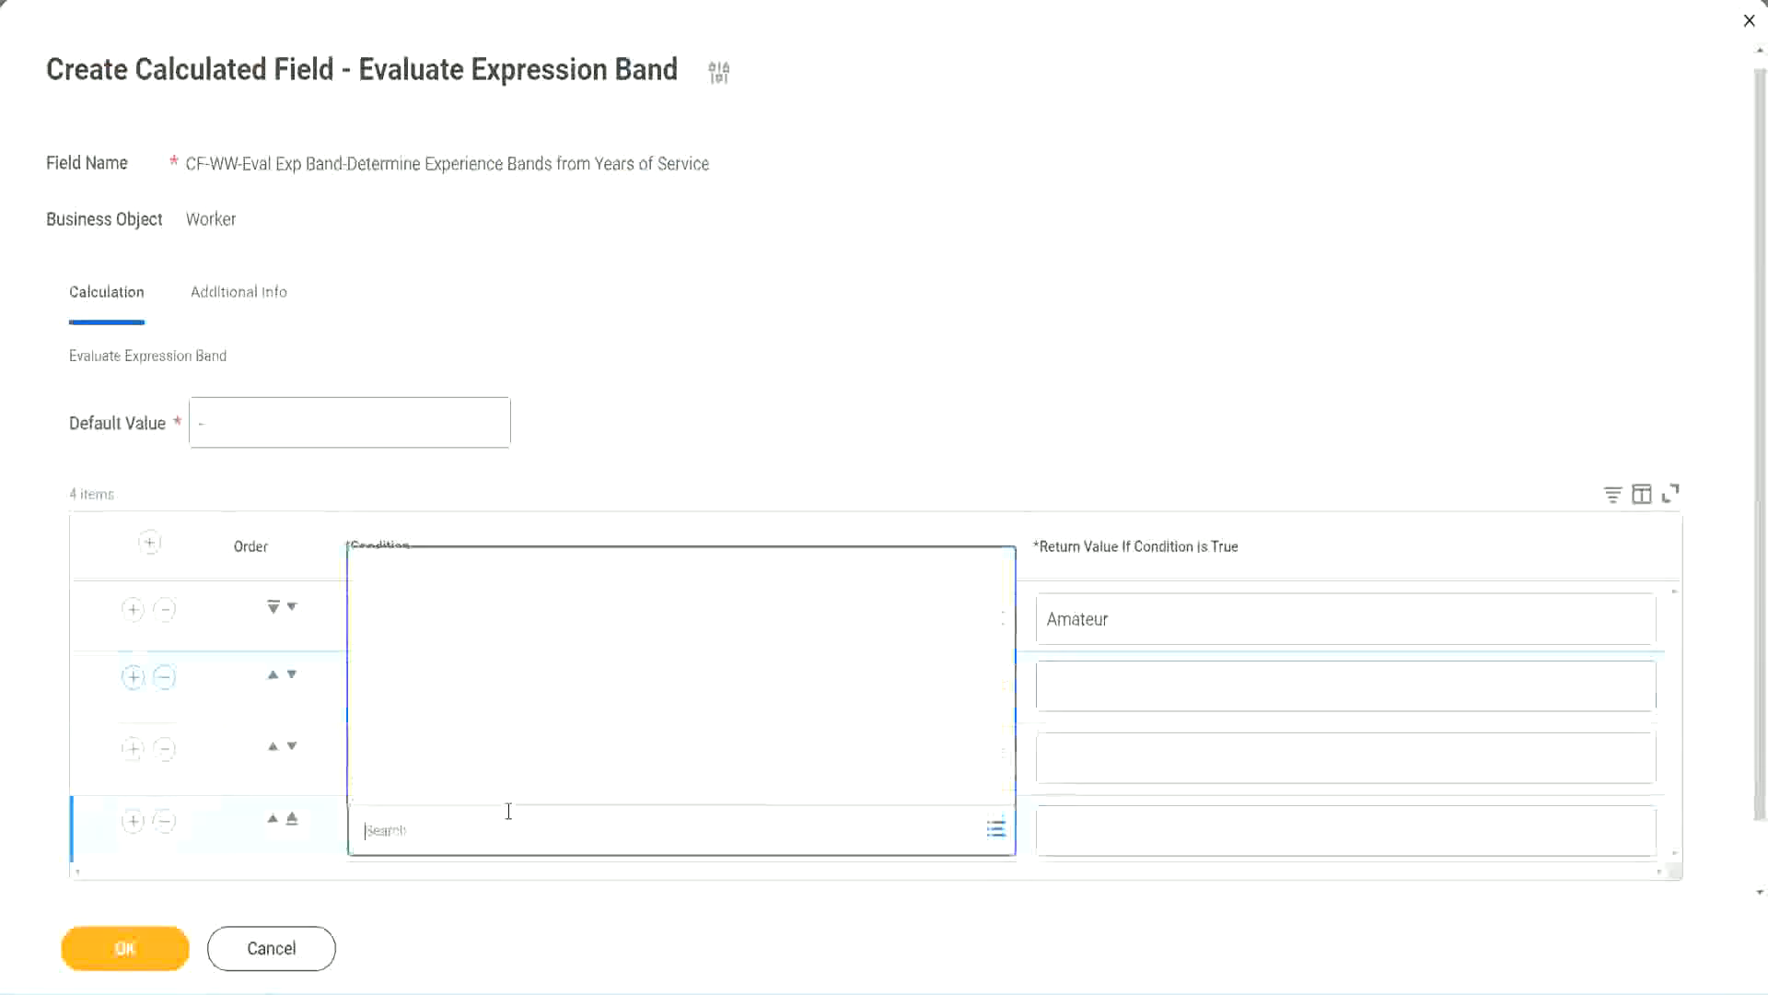
key(ctrl+v)
key(Return)
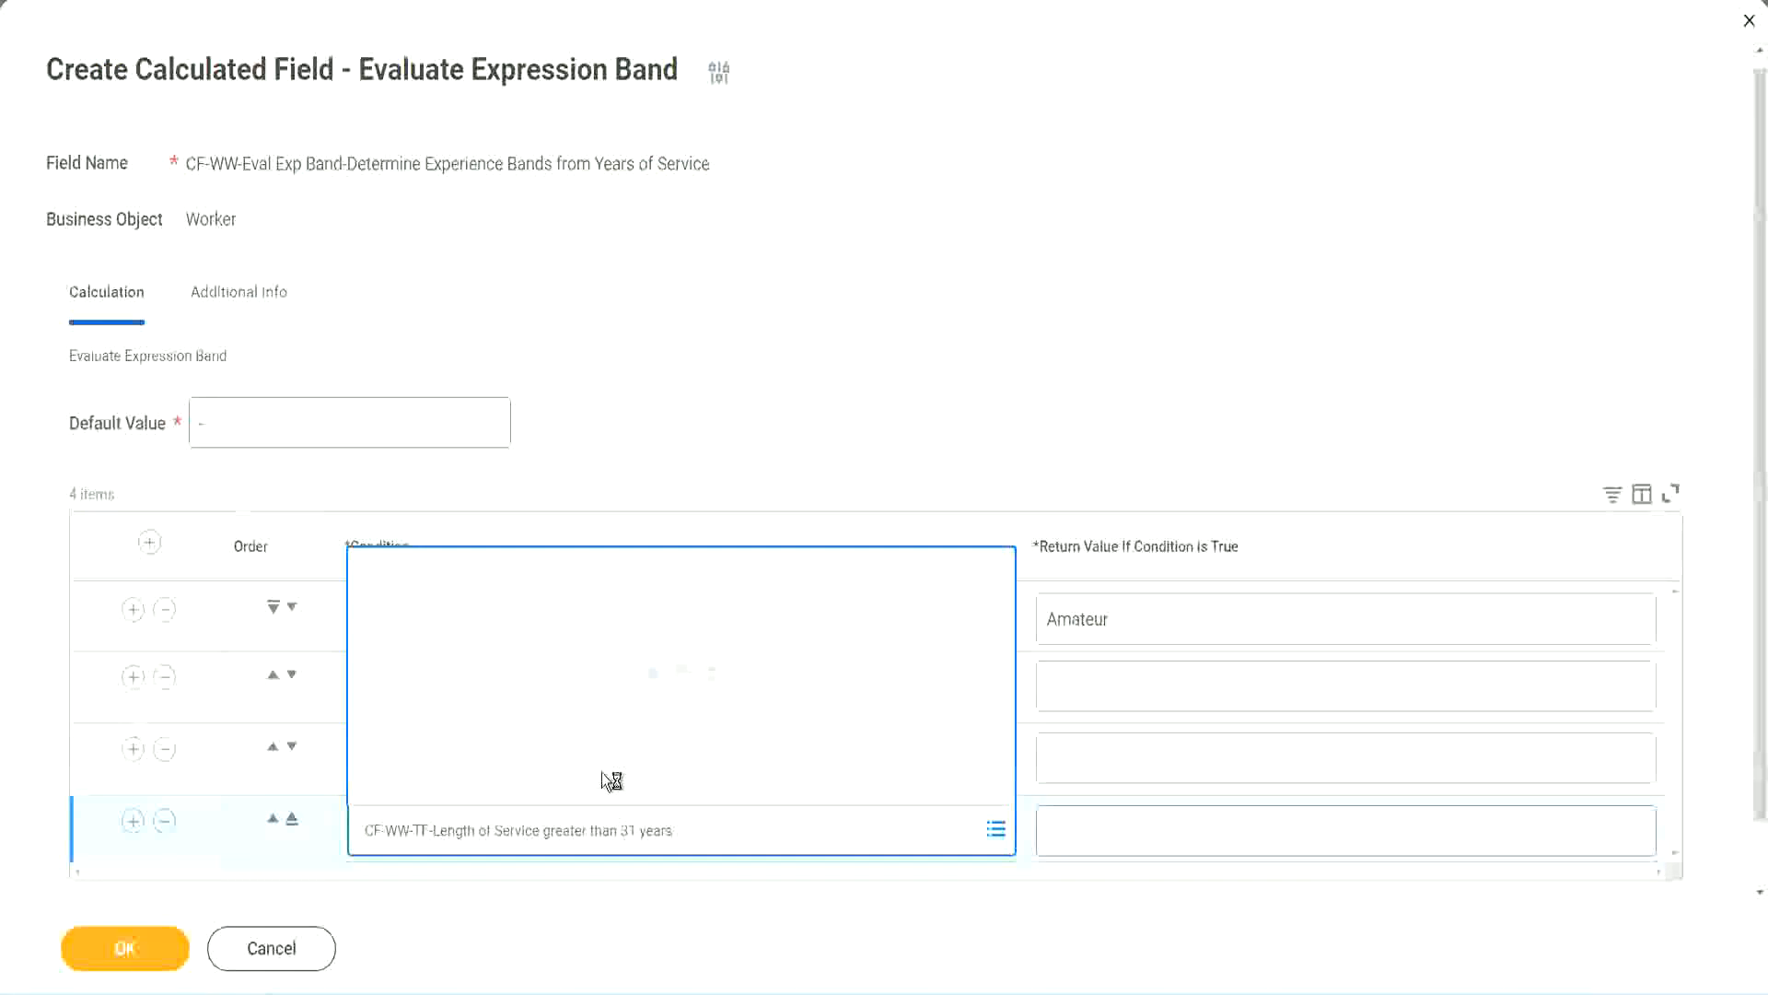
Set the return values to Legend for the fourth condition, Senior for the third and Experienced for the second, and save the calculated field
click(1162, 828)
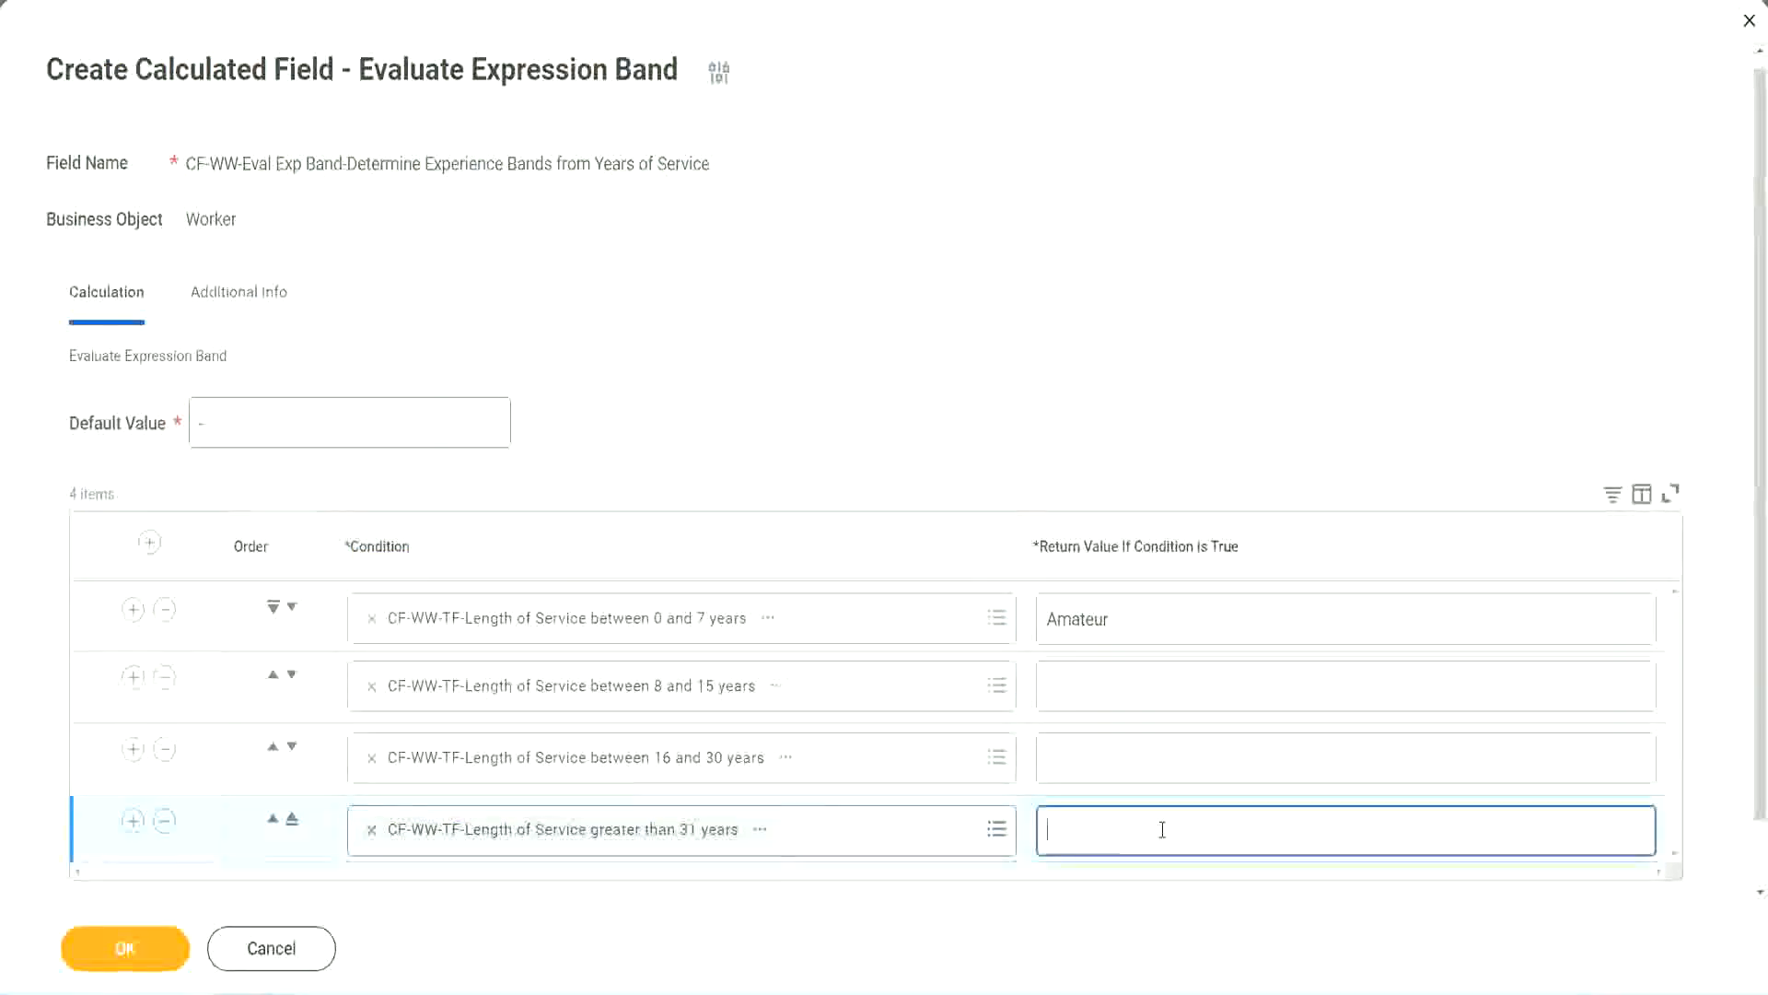
text(Le)
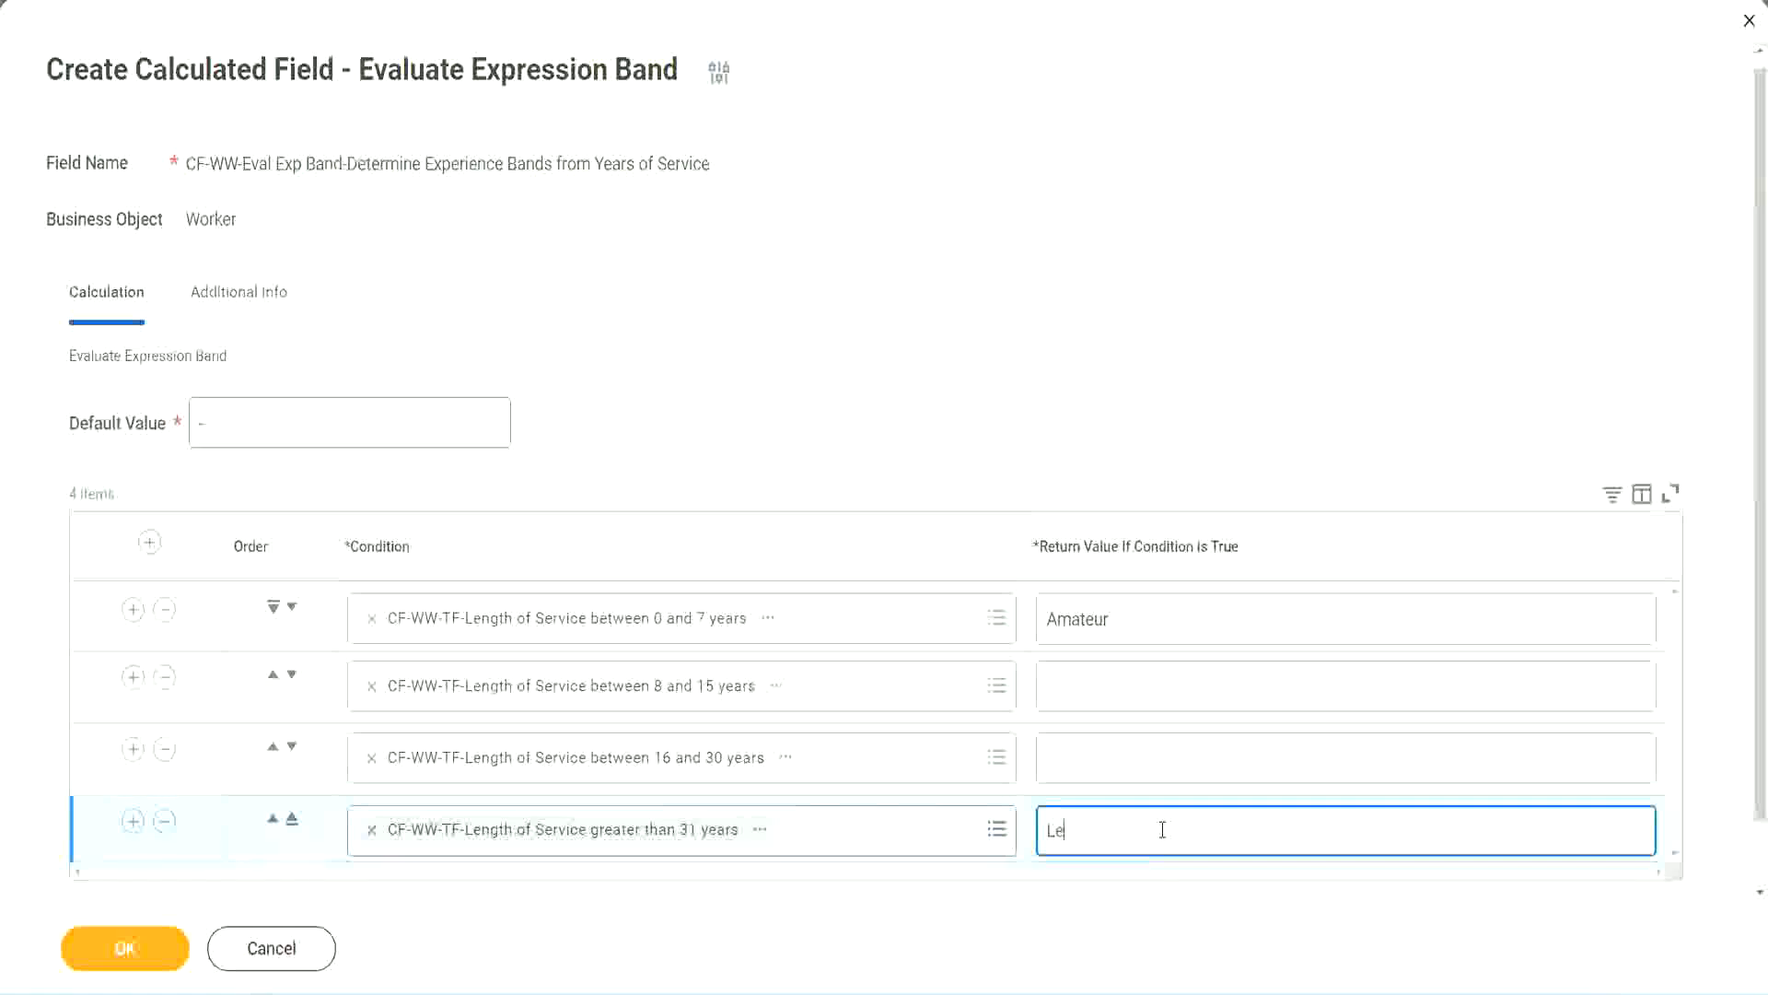
text(gend)
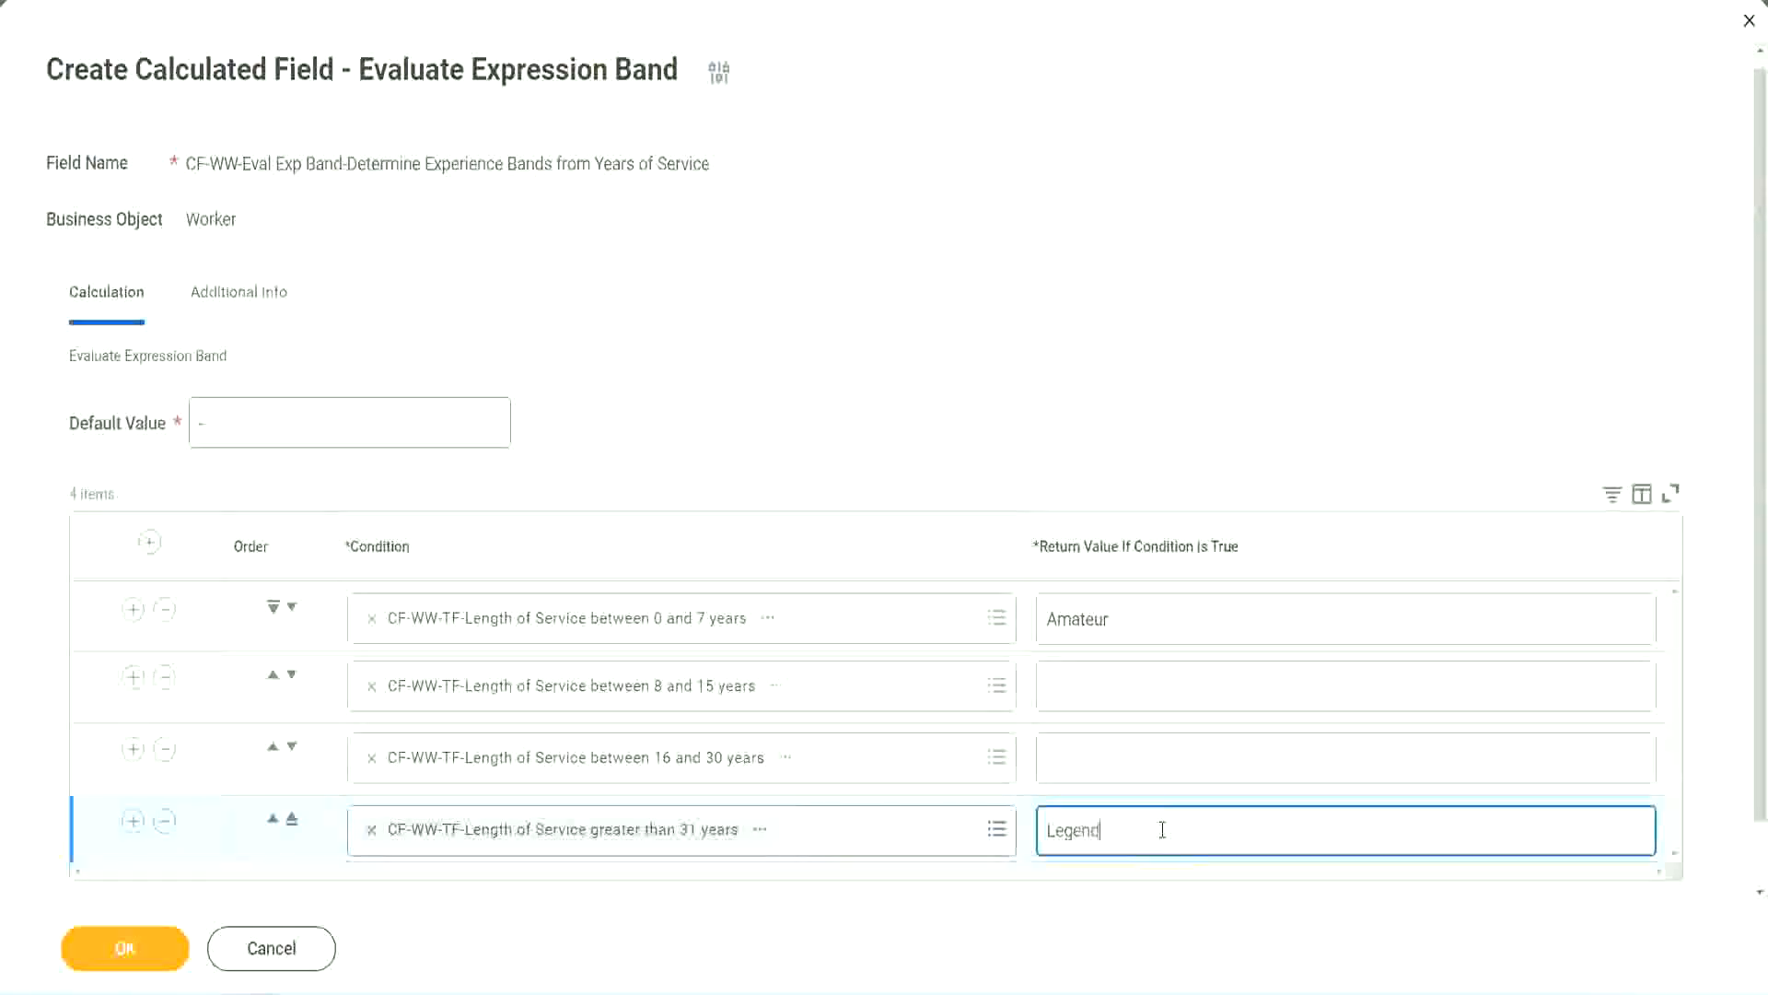
click(1087, 756)
text(Senior)
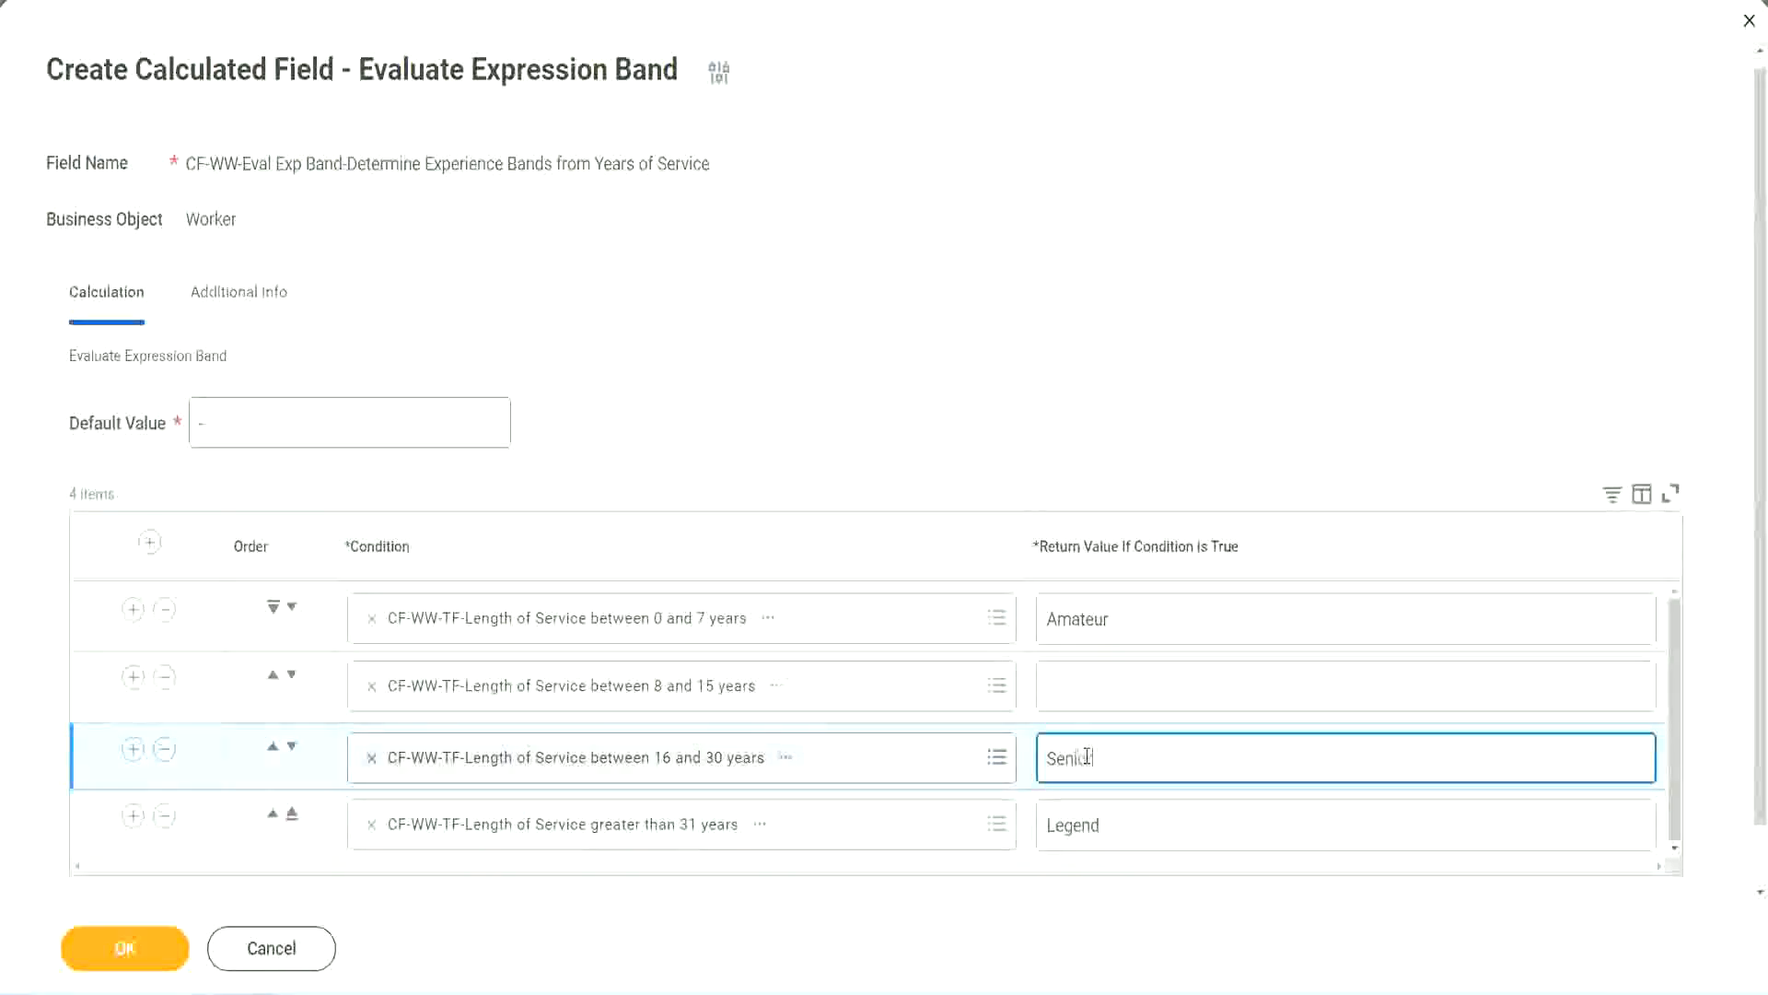
click(1115, 688)
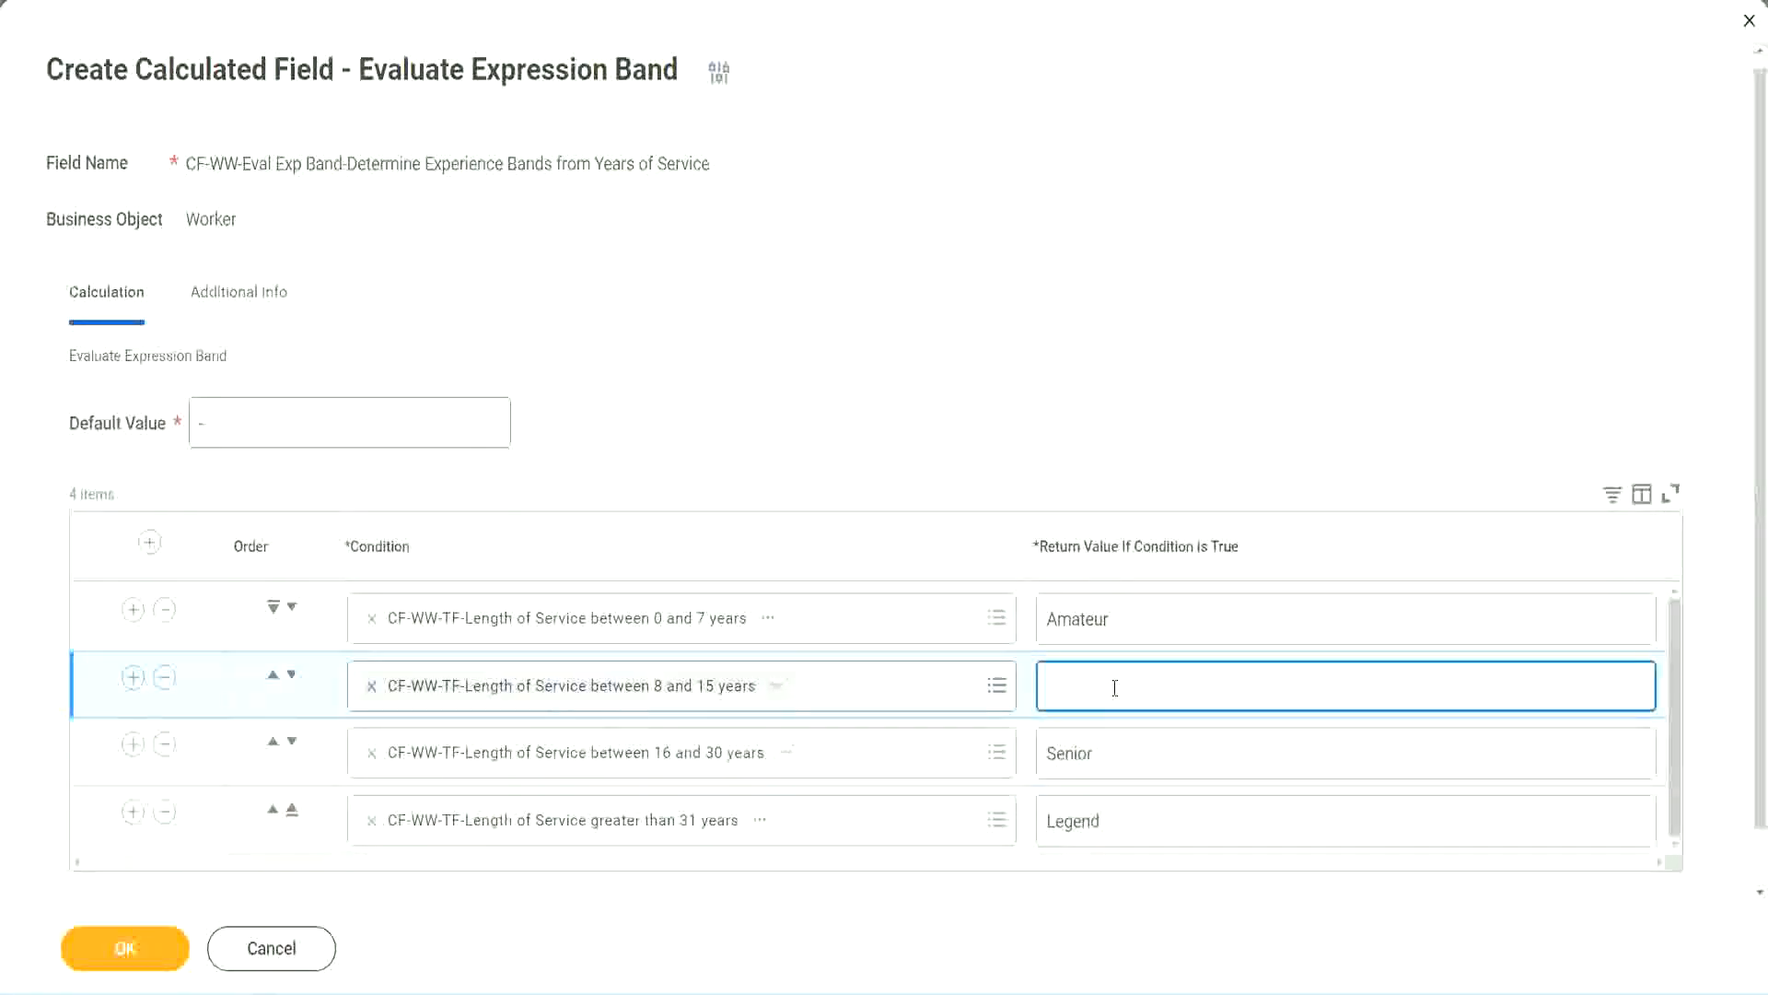
text(Experienced)
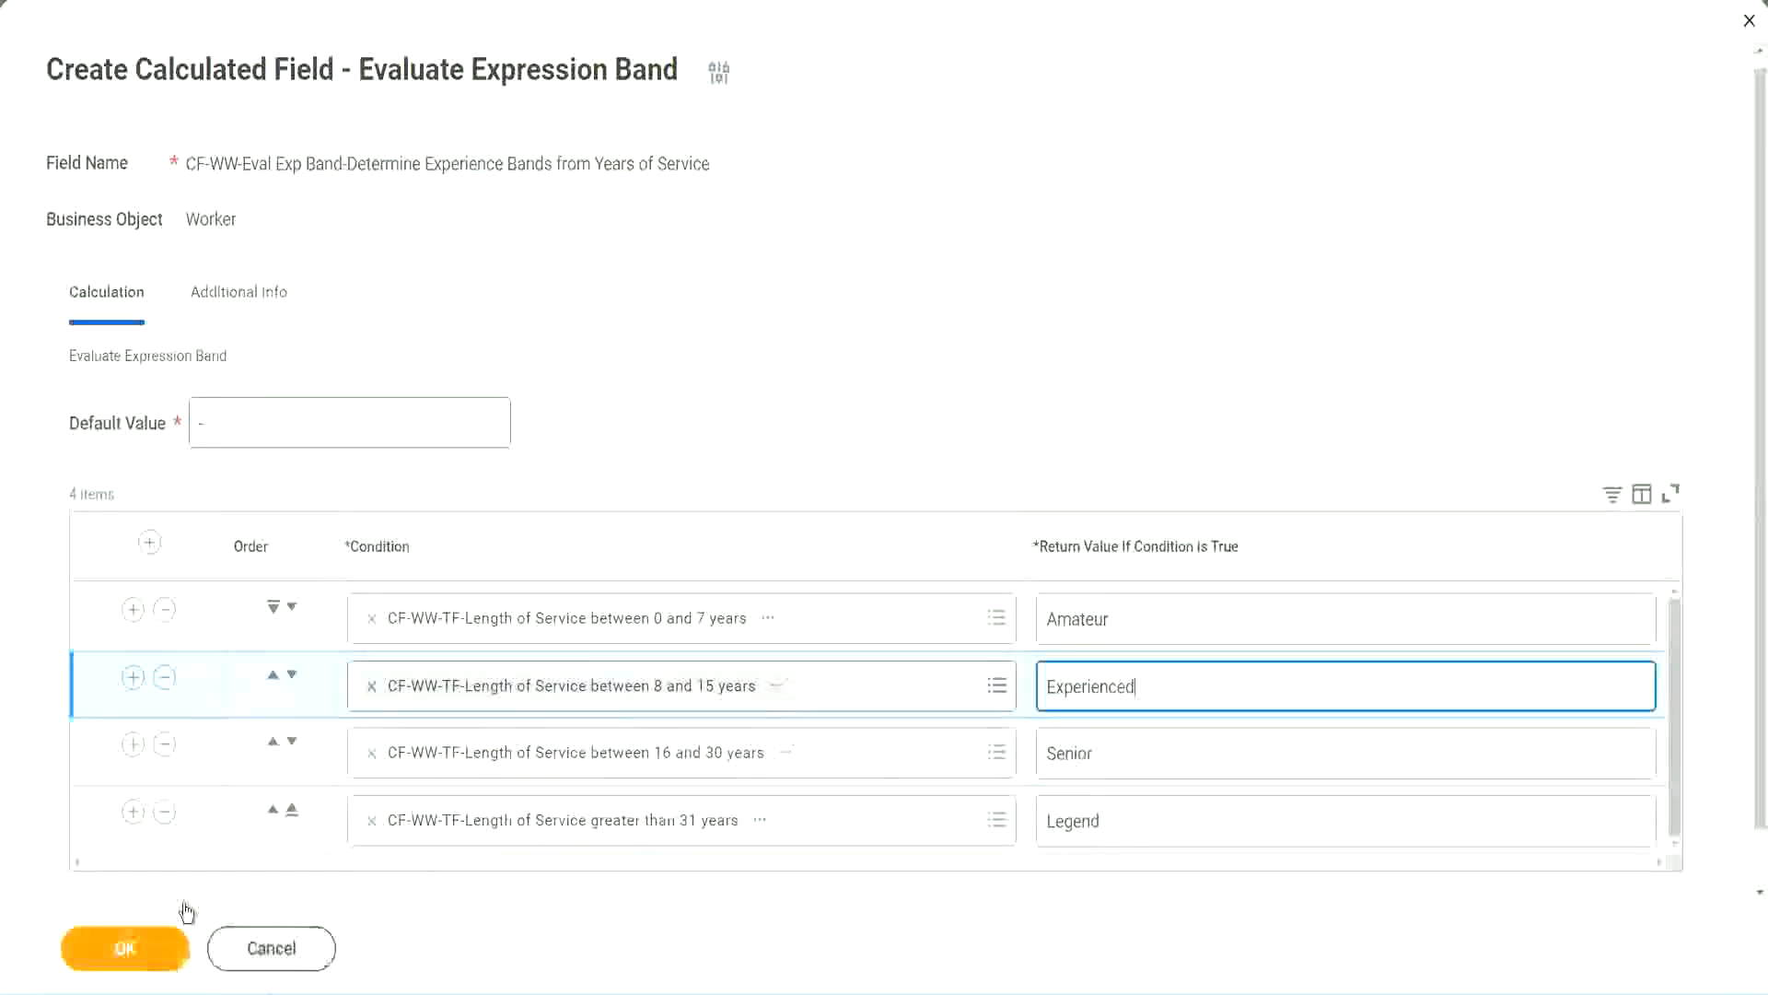
click(175, 932)
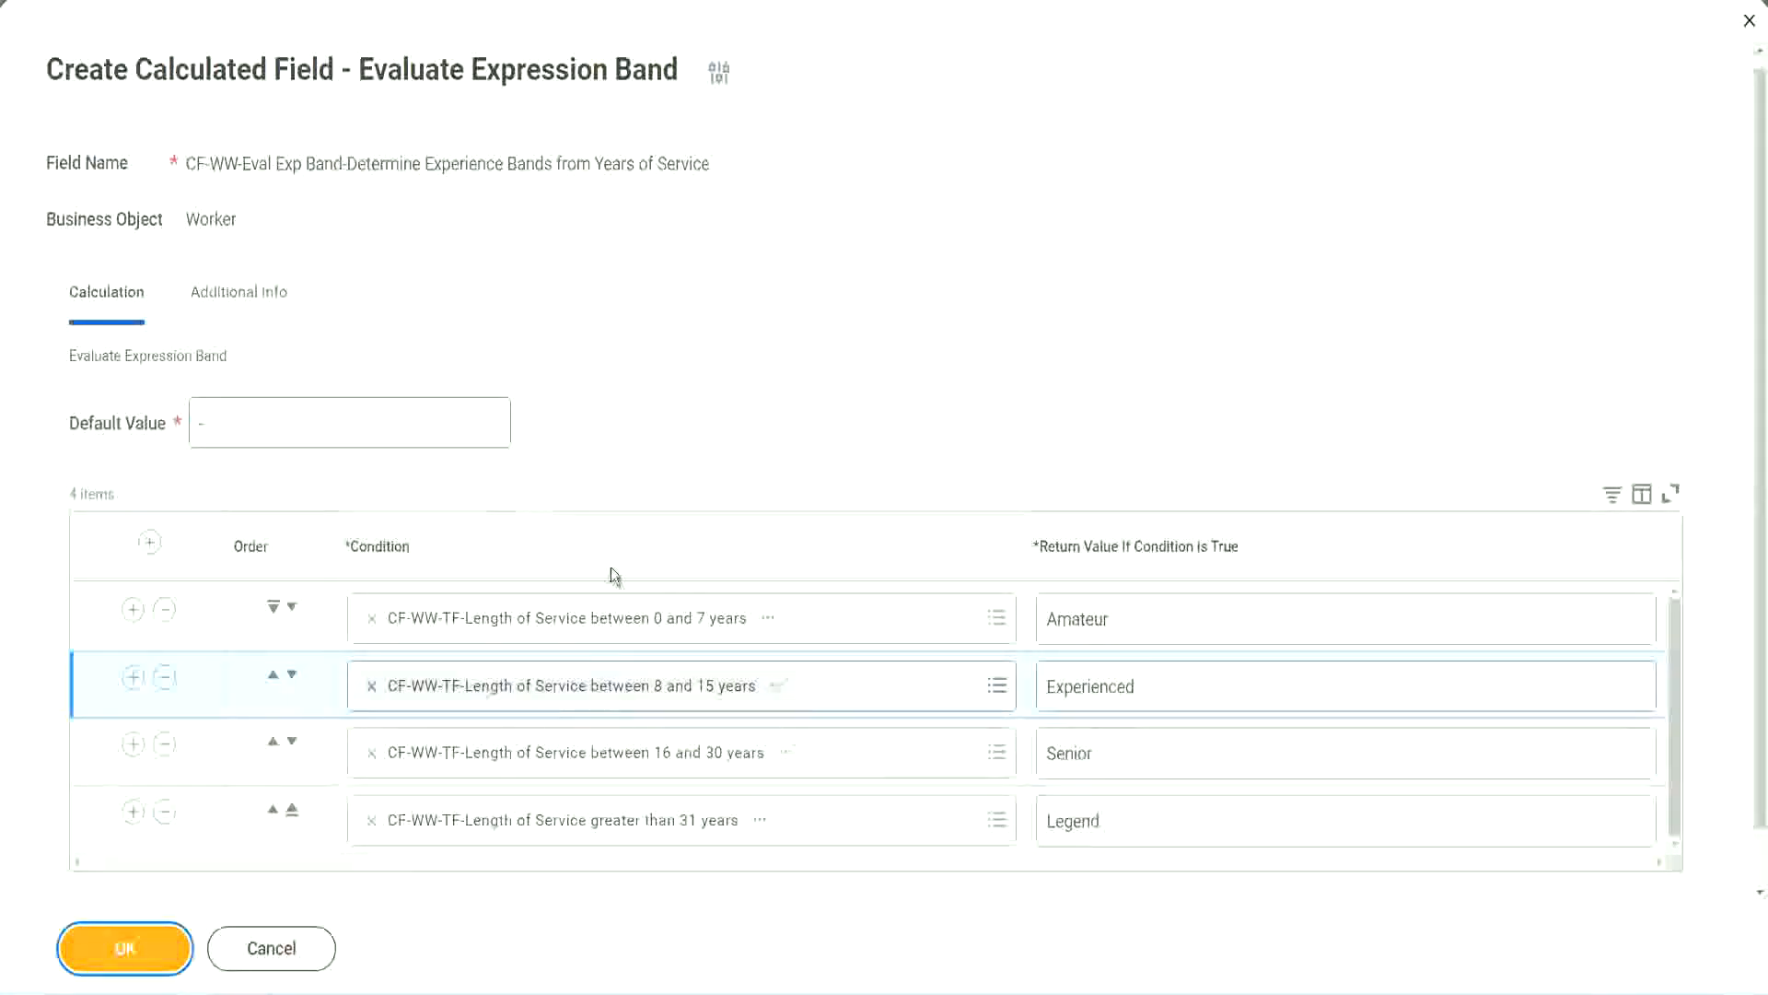
key(Return)
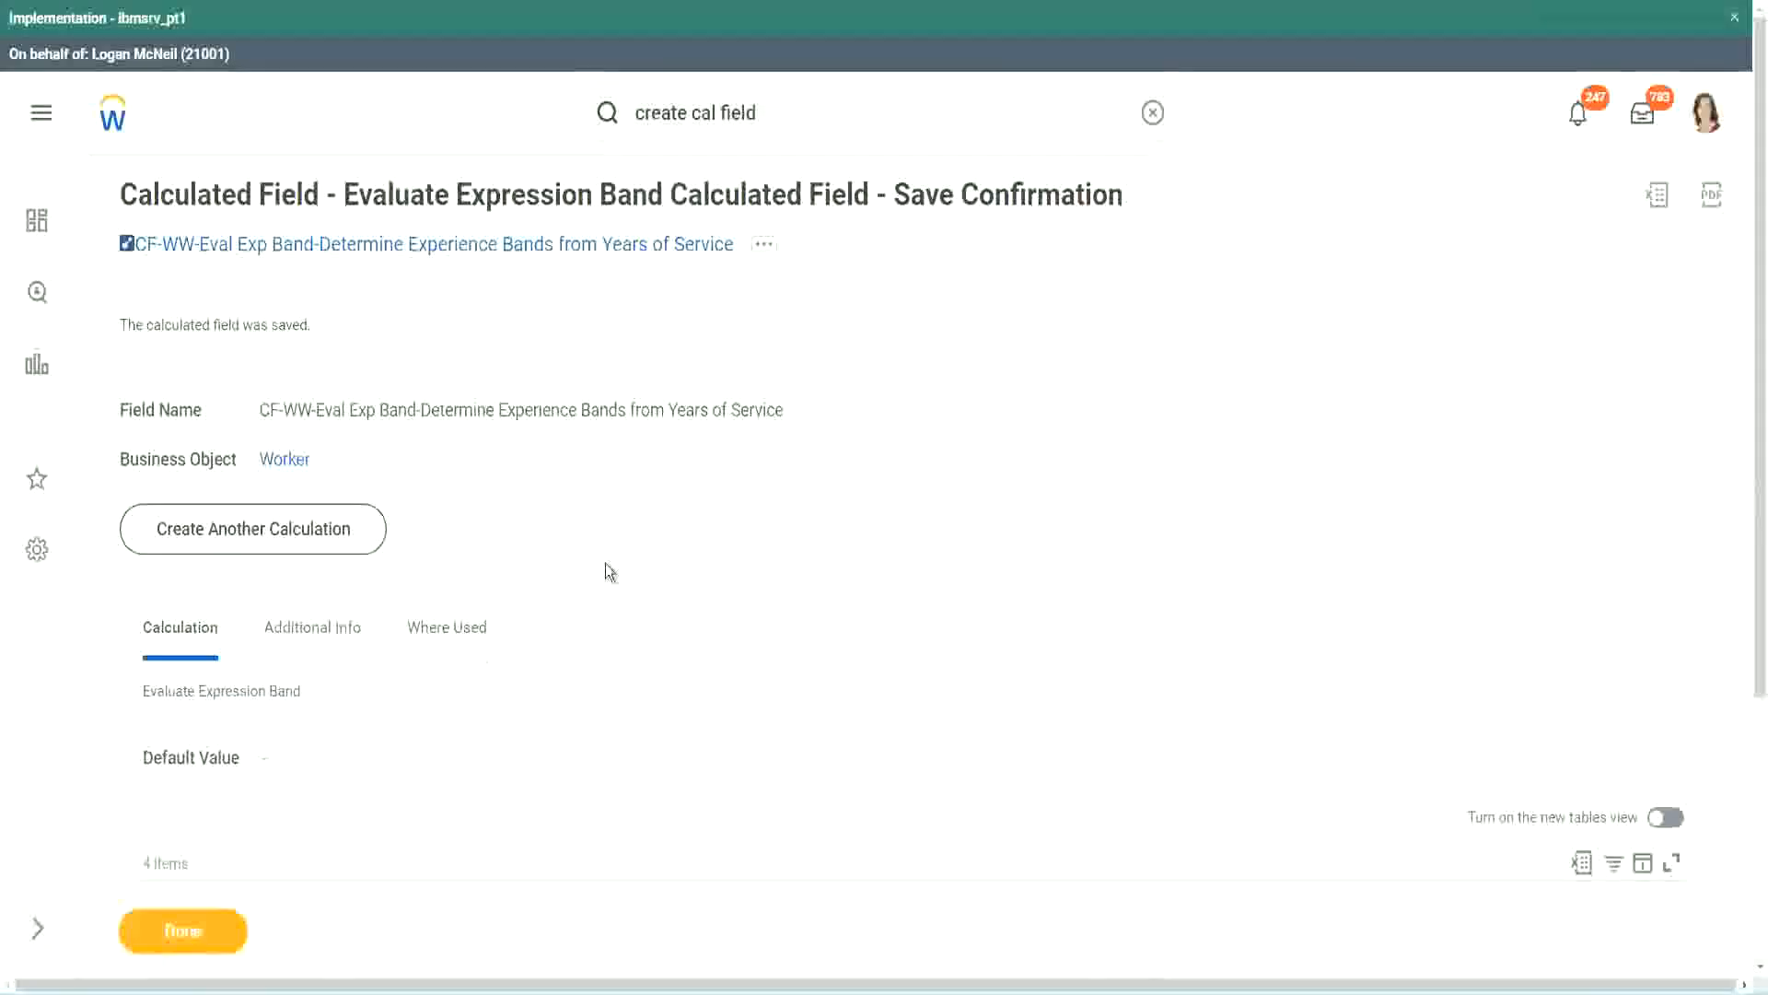
Review the return value of each length-of-service condition in the saved calculated field
scroll(605, 562, down, 3)
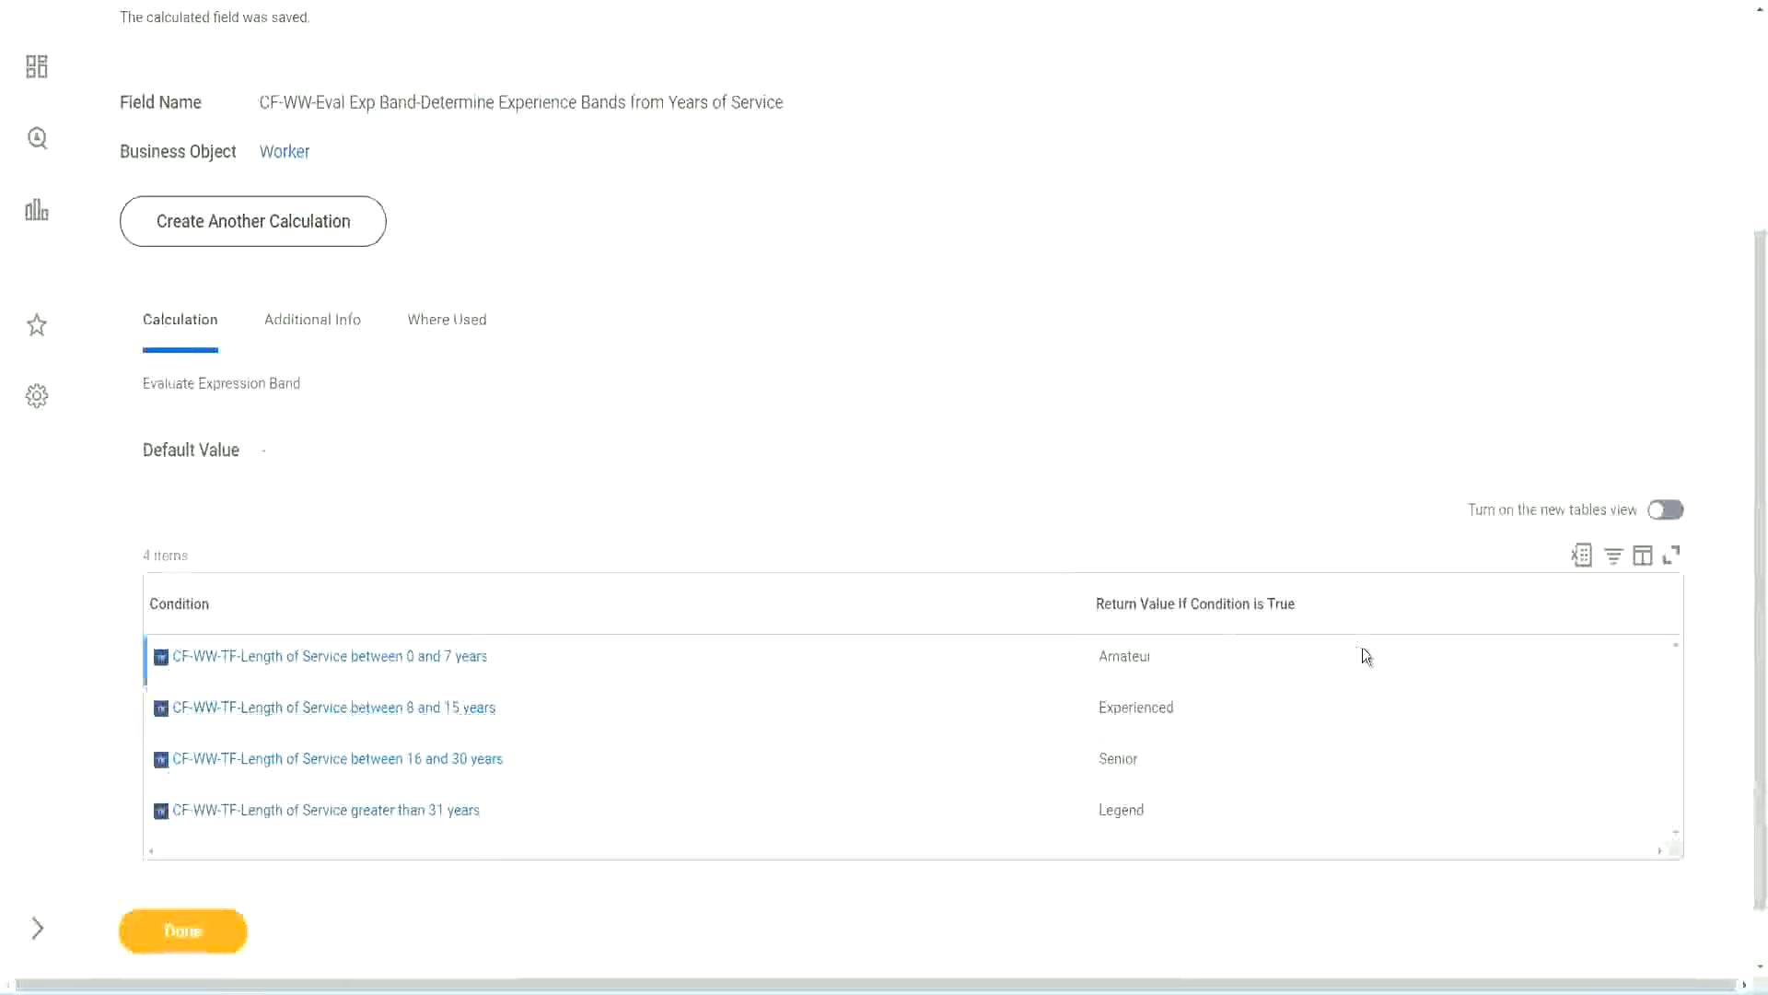
double_click(1131, 656)
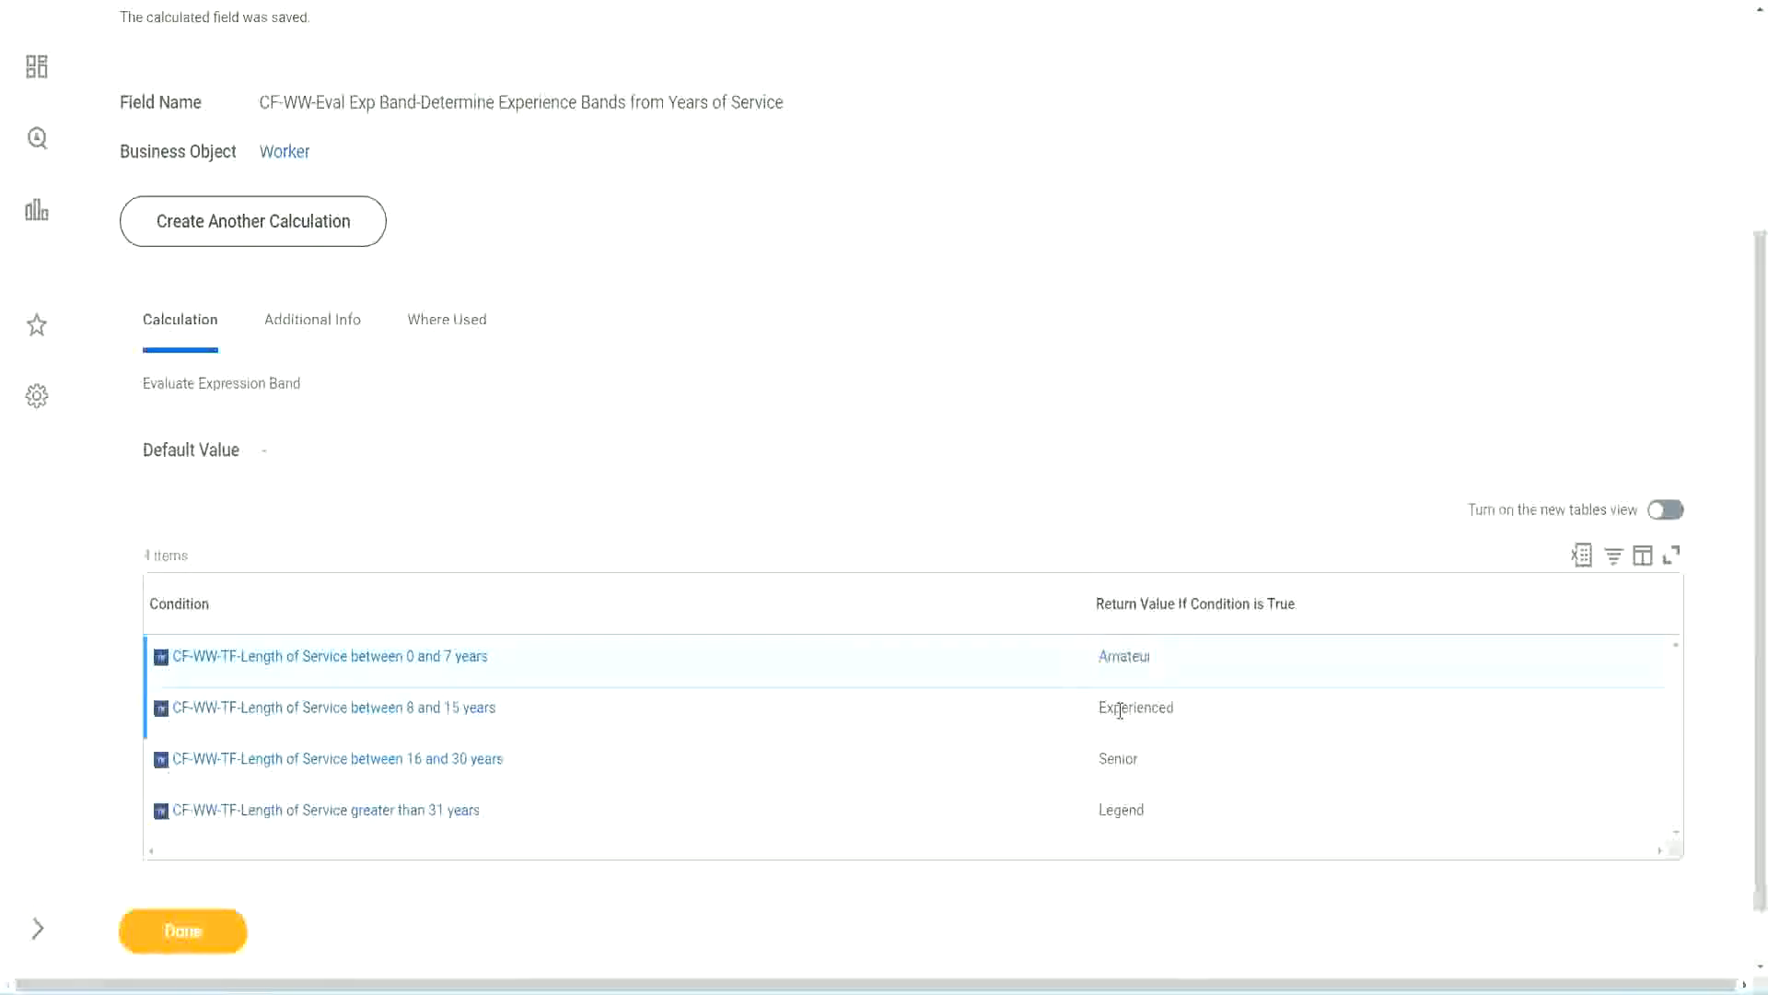
double_click(1128, 707)
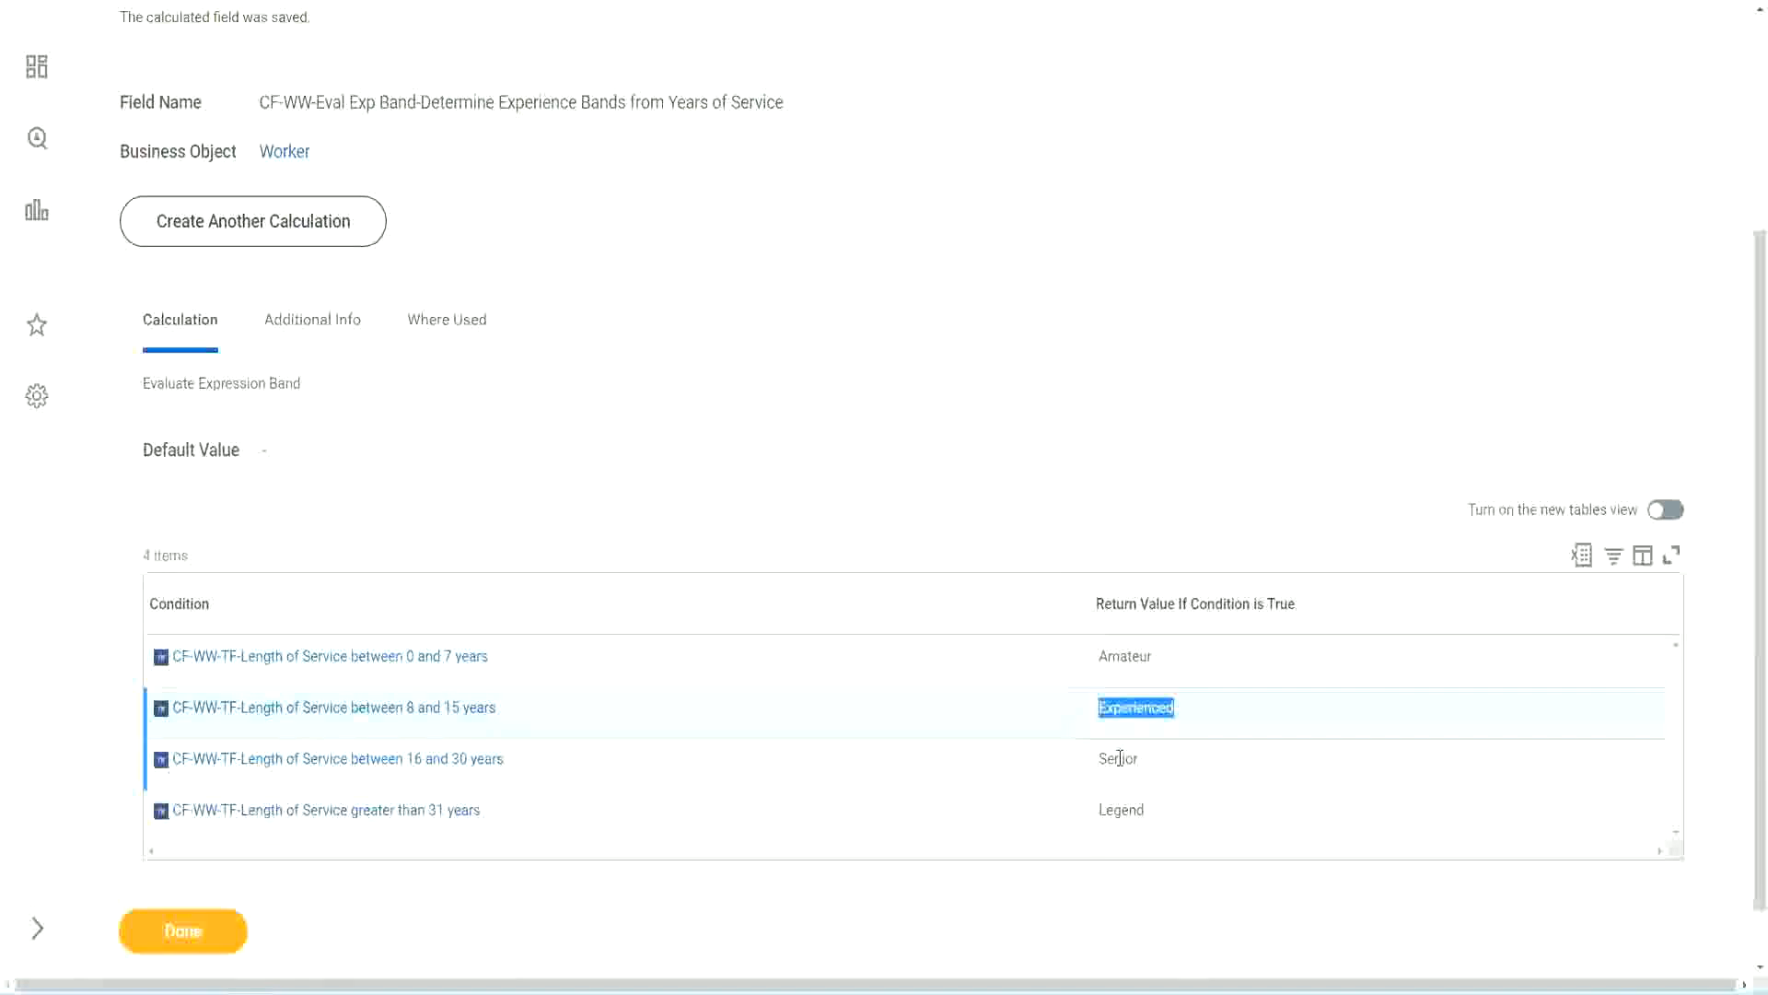
double_click(1120, 757)
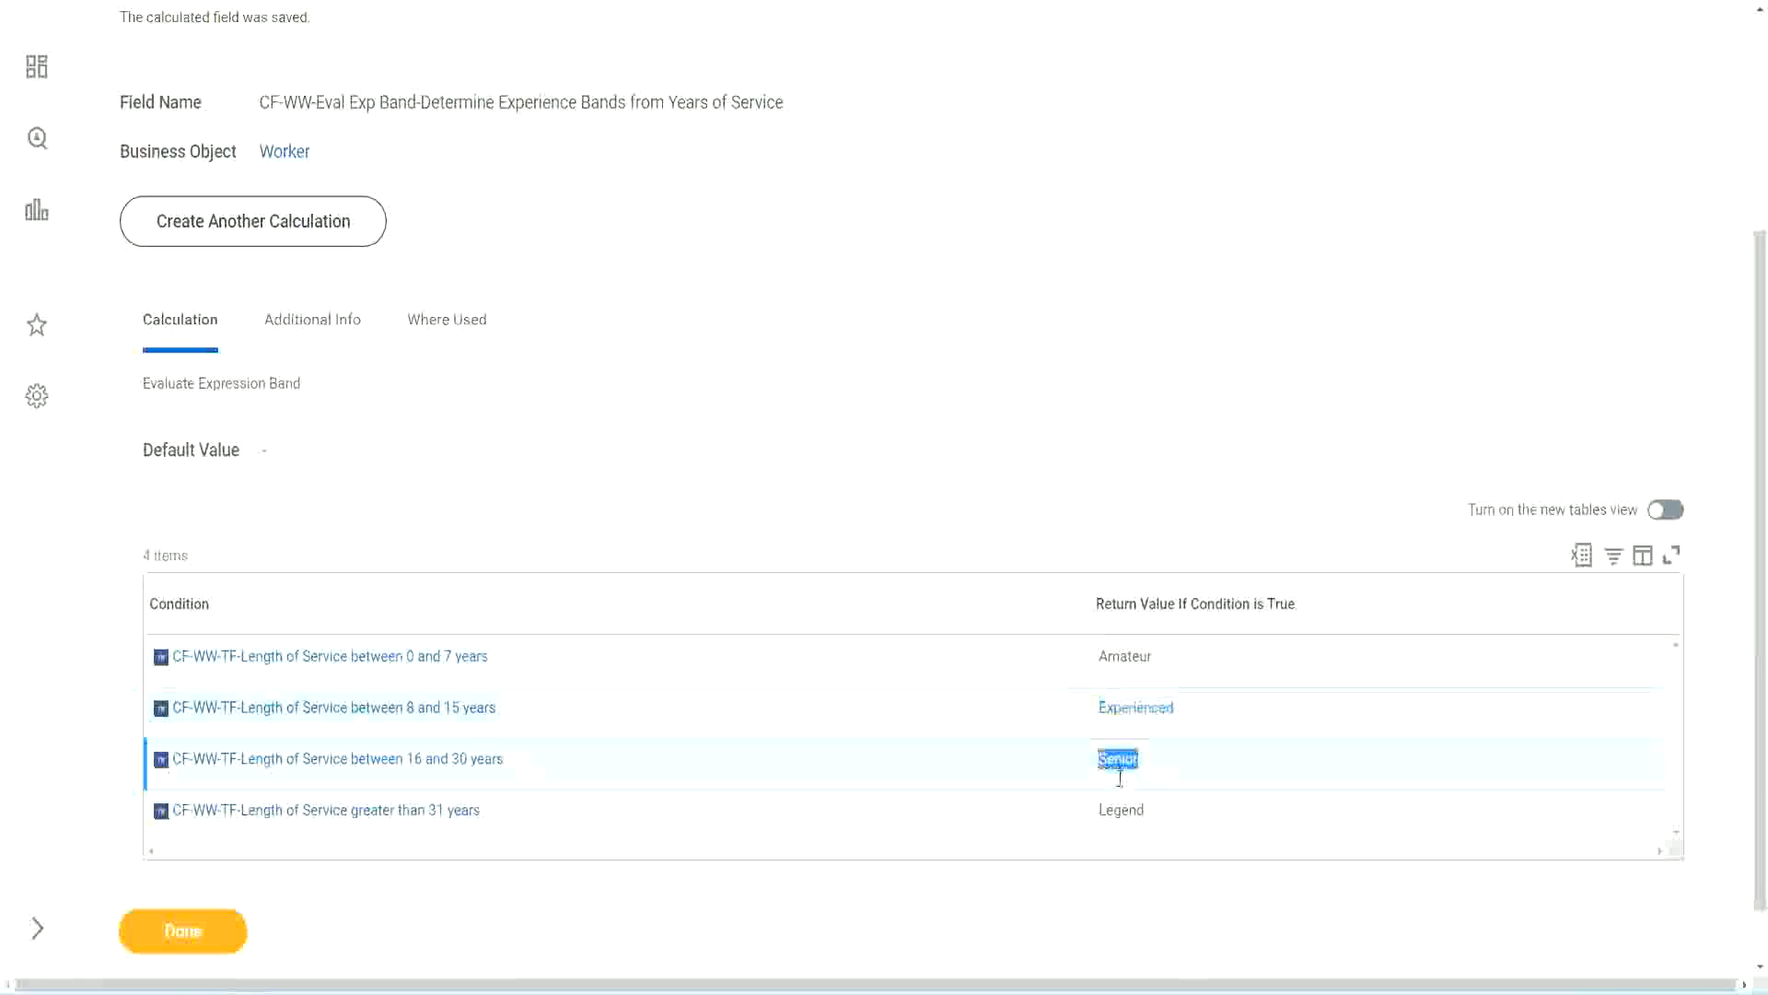
click(1125, 805)
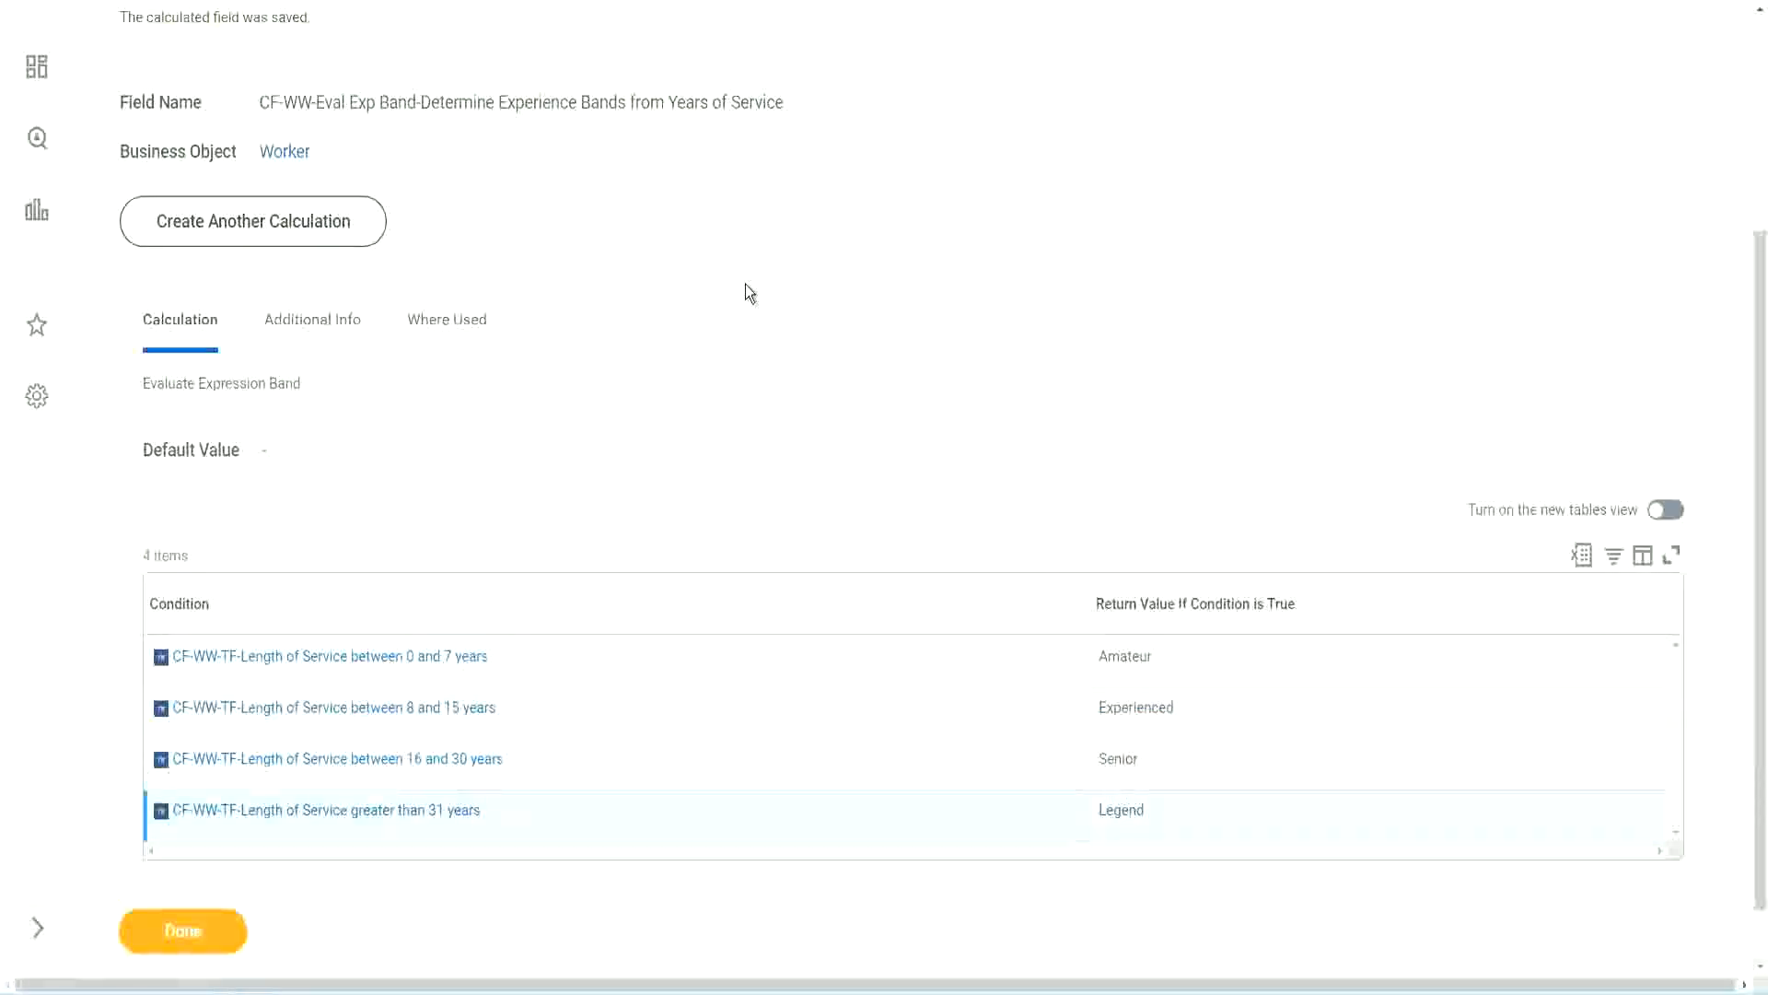
Copy the name text of CF-WW-Eval Exp Band-Determine Experience Bands from Years of Service
scroll(749, 293, up, 4)
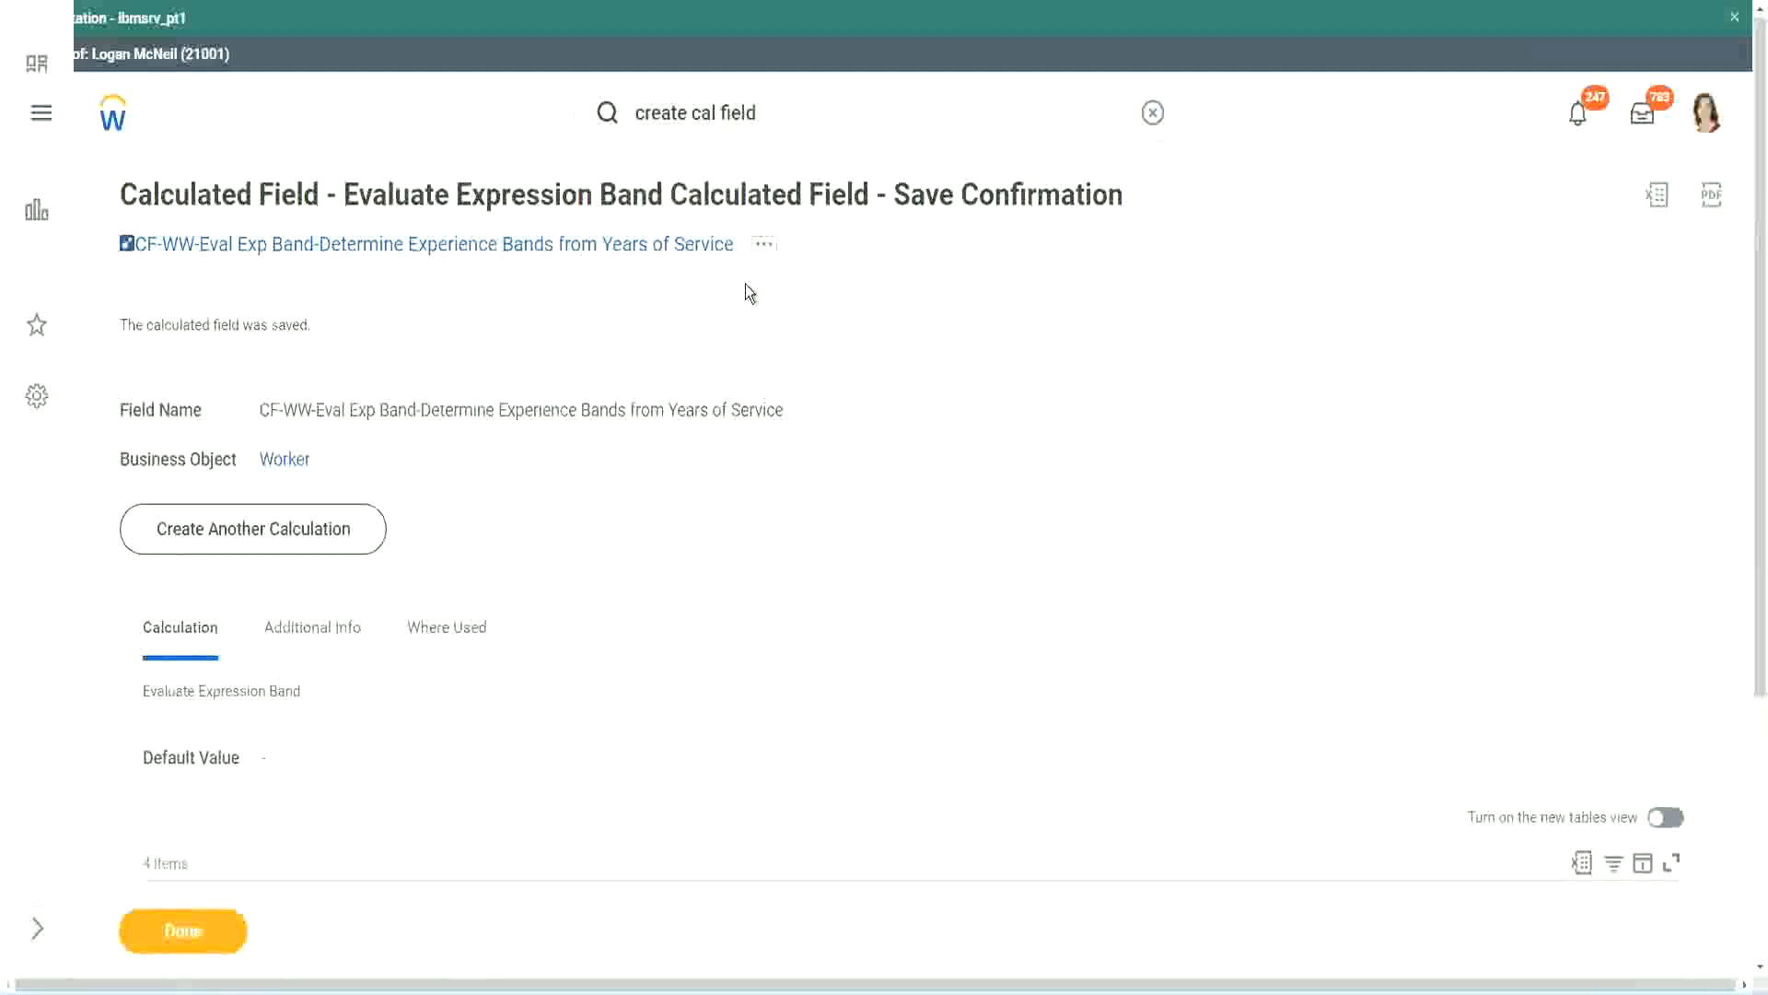
right_click(580, 252)
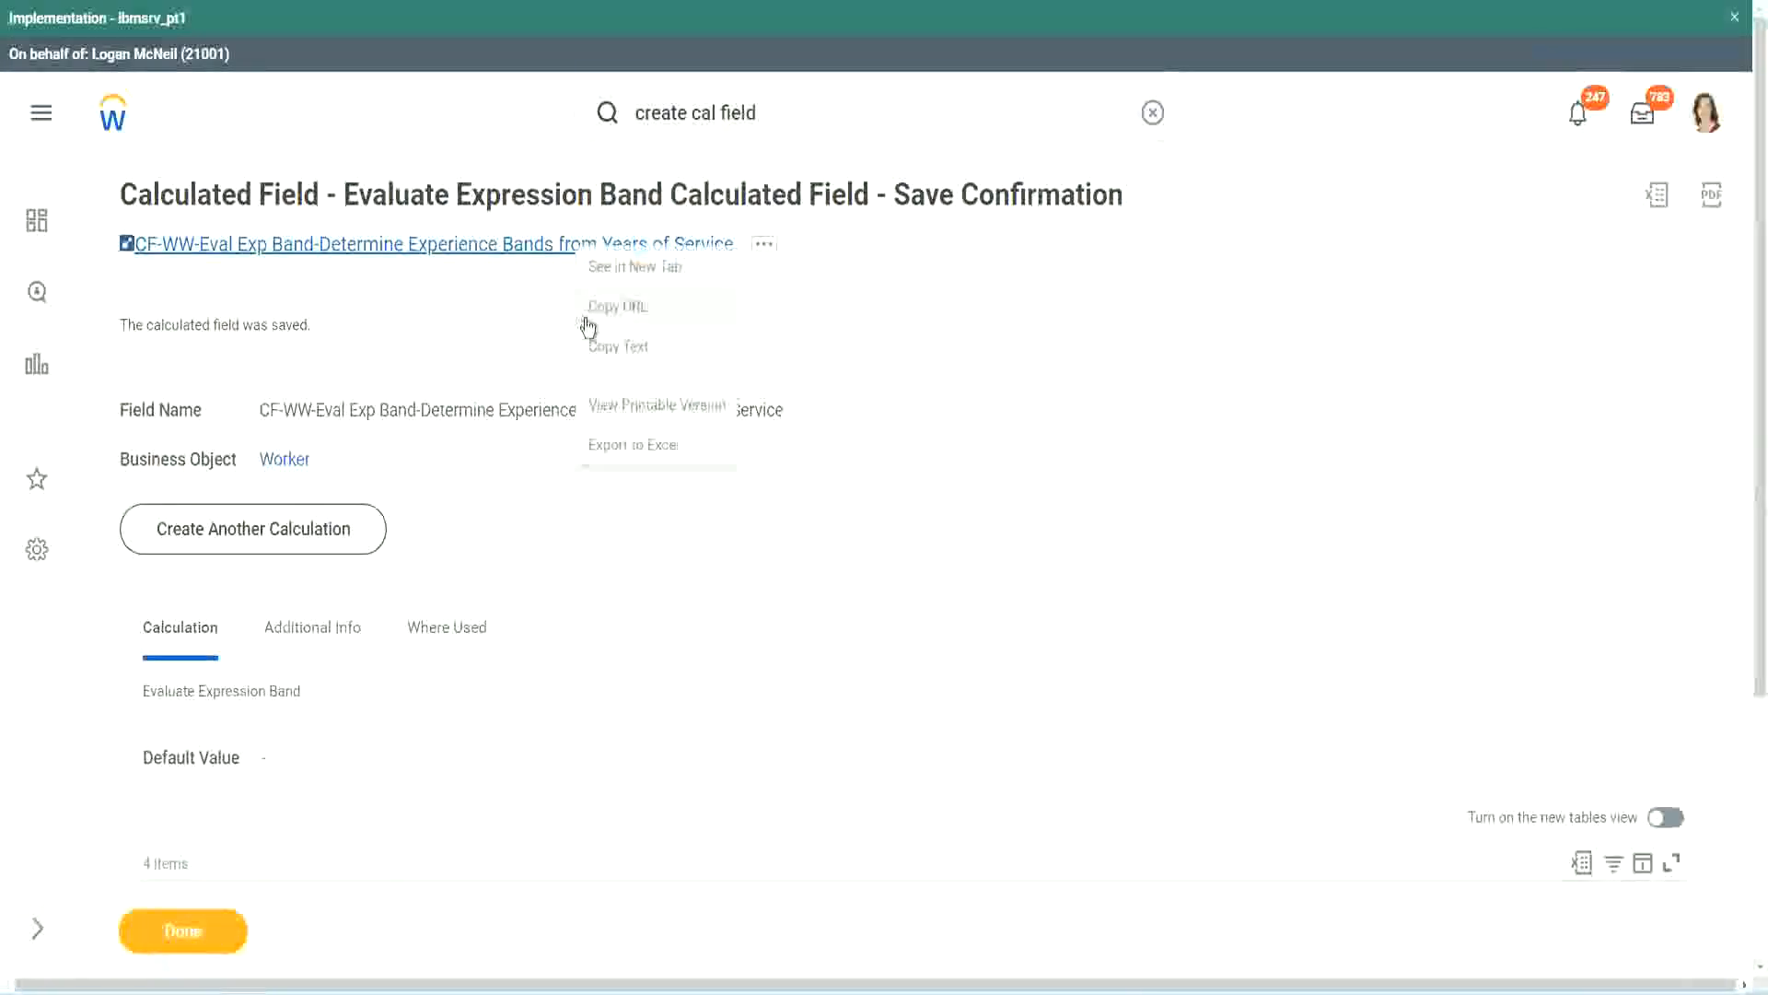
click(612, 349)
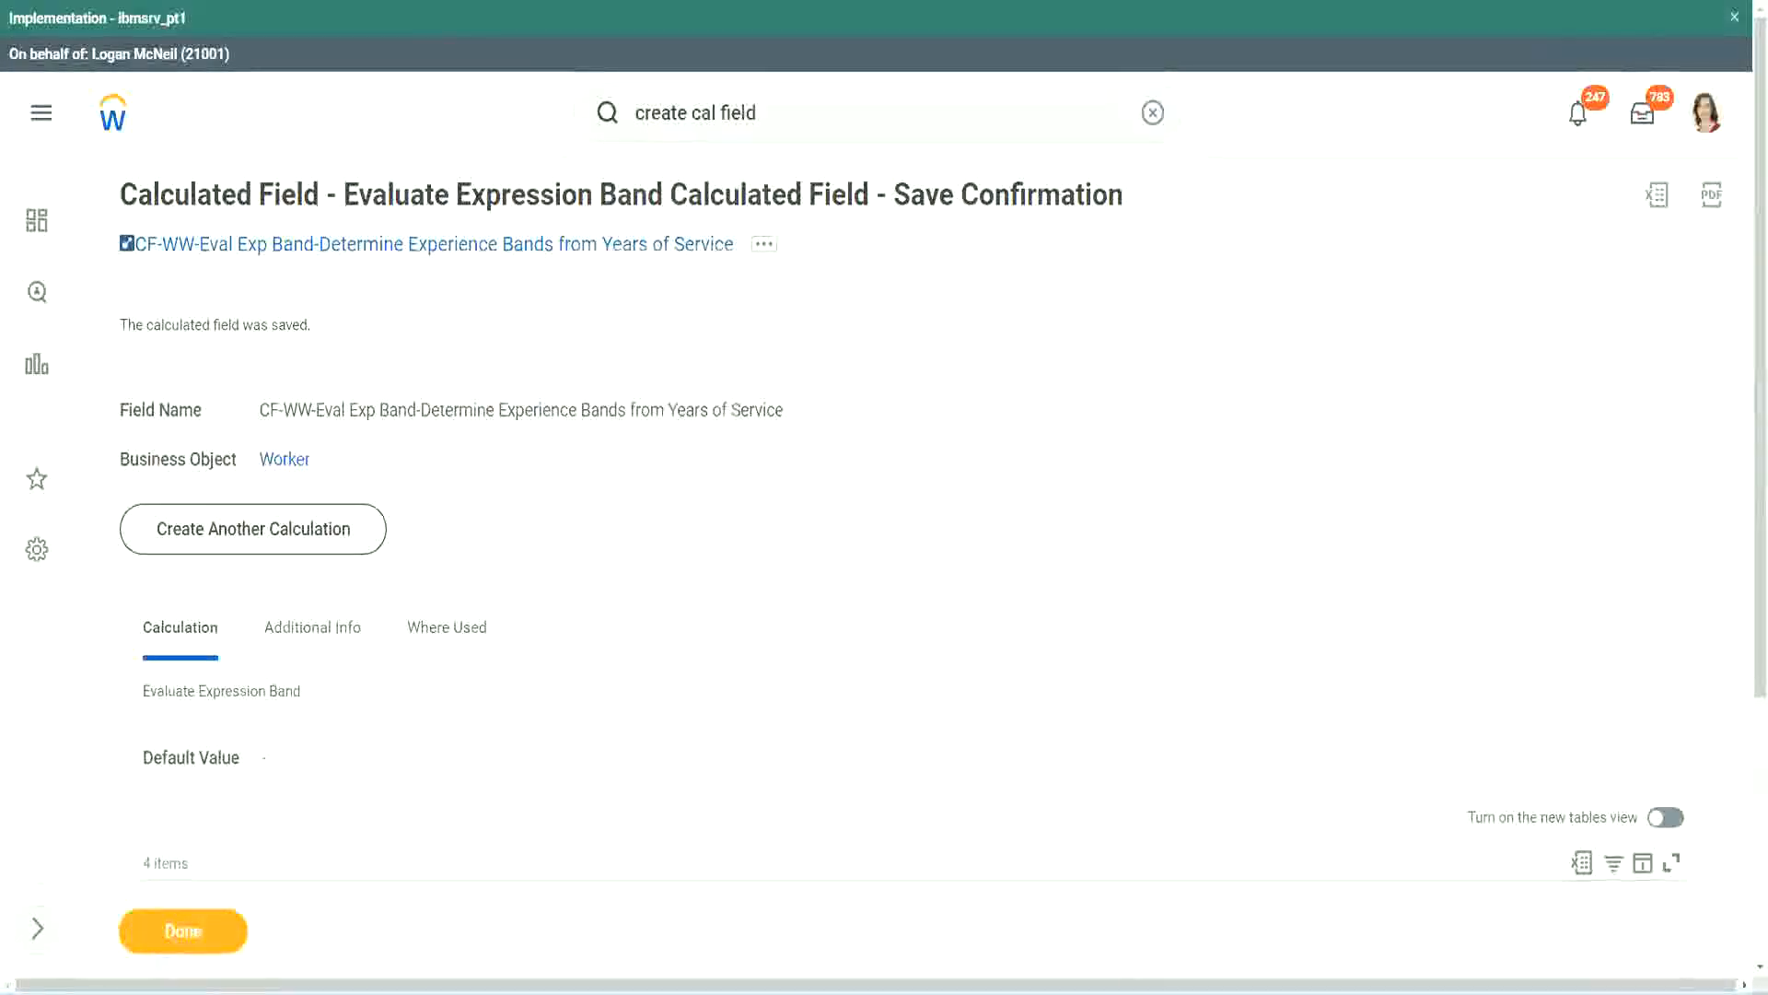
Compare the saved field's conditions and return values with the experience bands in the Notepad++ notes, and return to Workday
scroll(583, 713, down, 2)
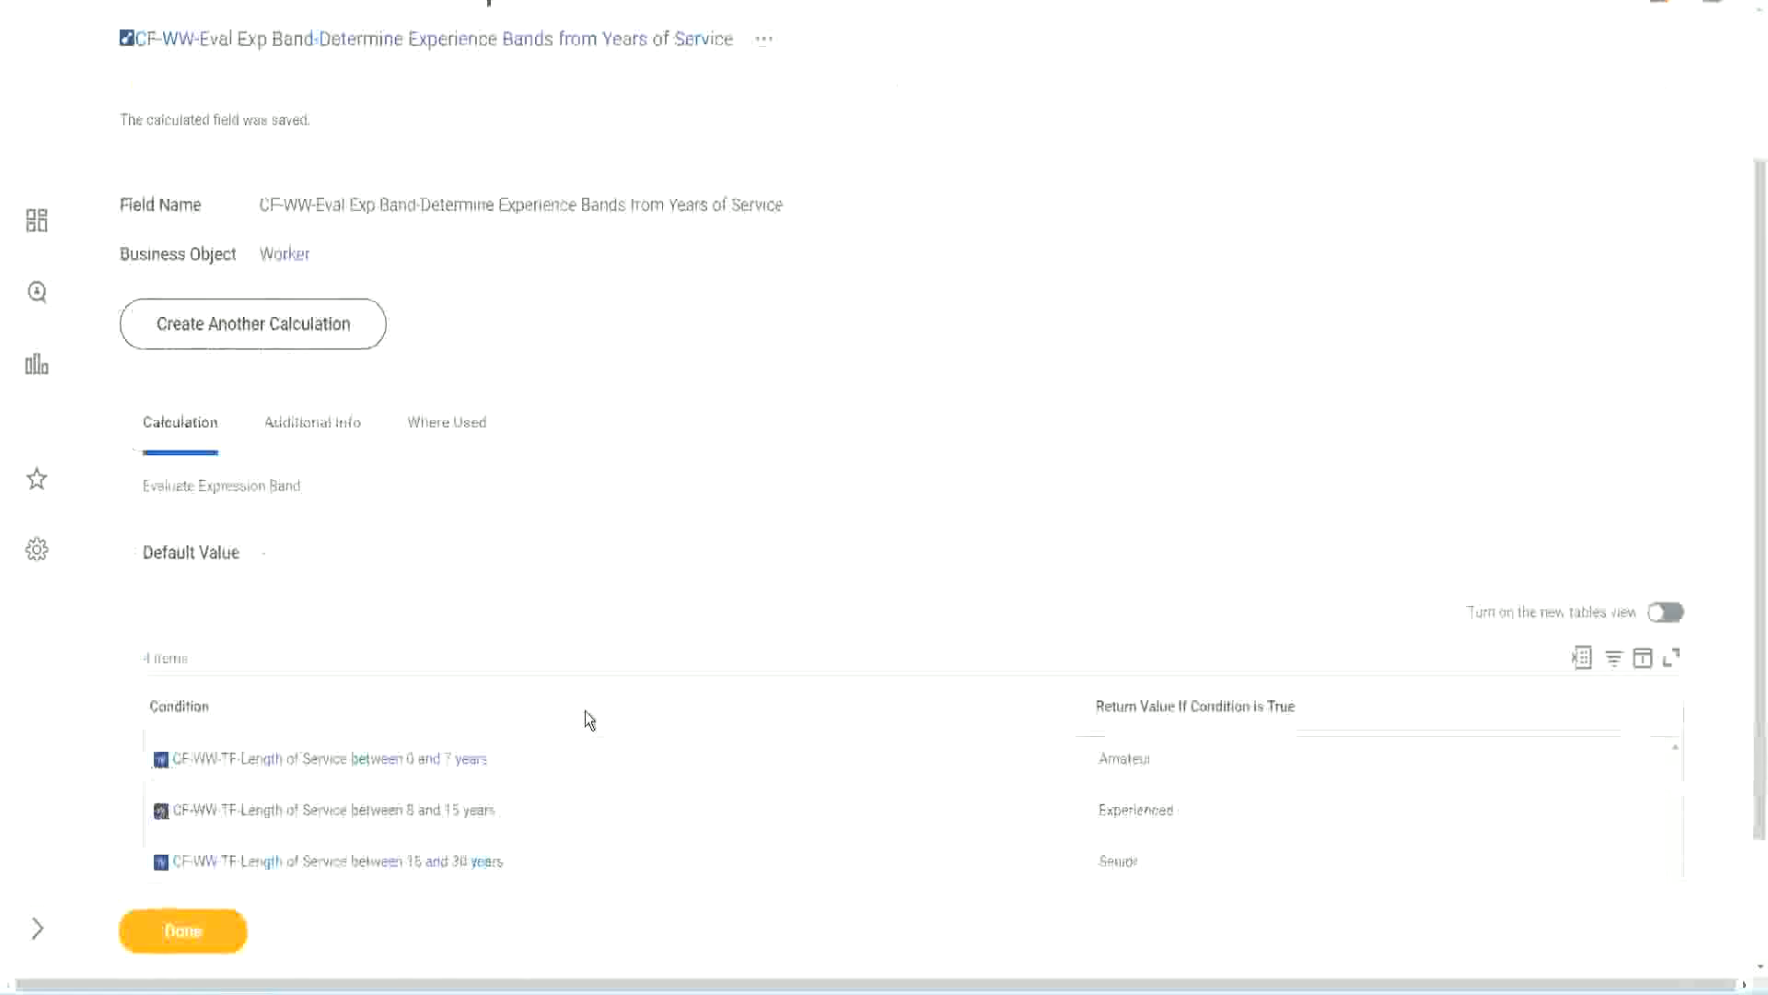
scroll(585, 713, down, 1)
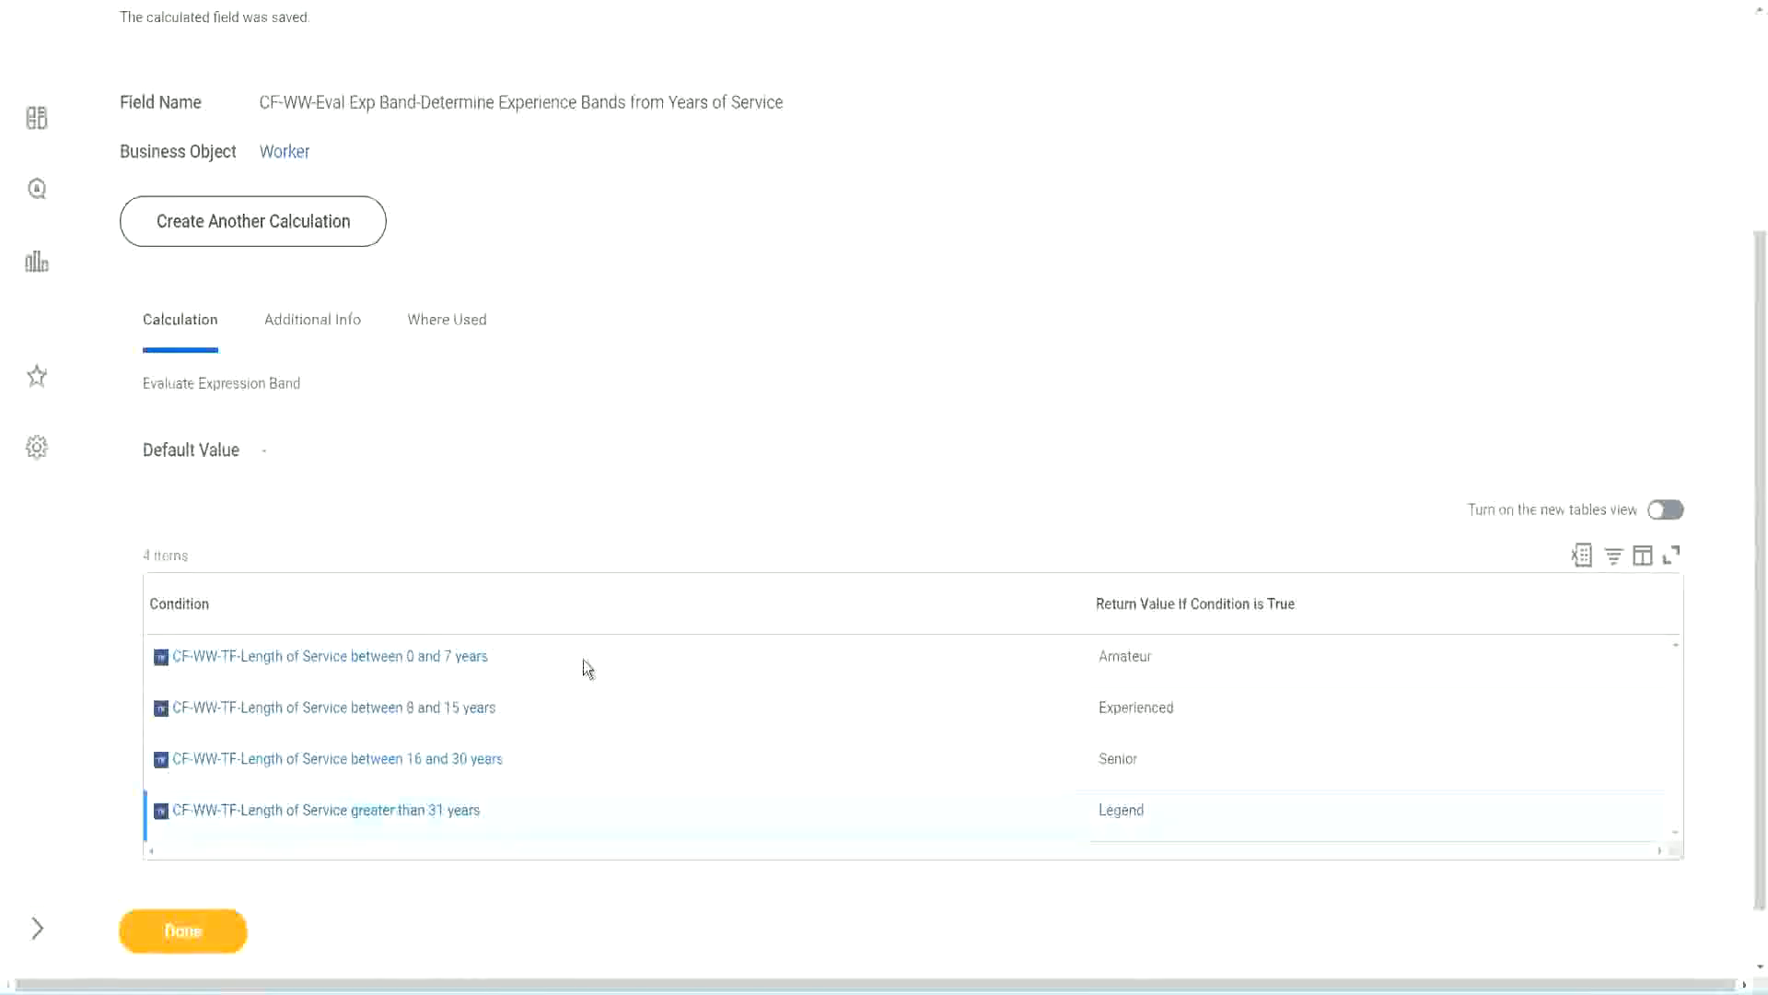
scroll(596, 656, down, 1)
scroll(618, 415, up, 2)
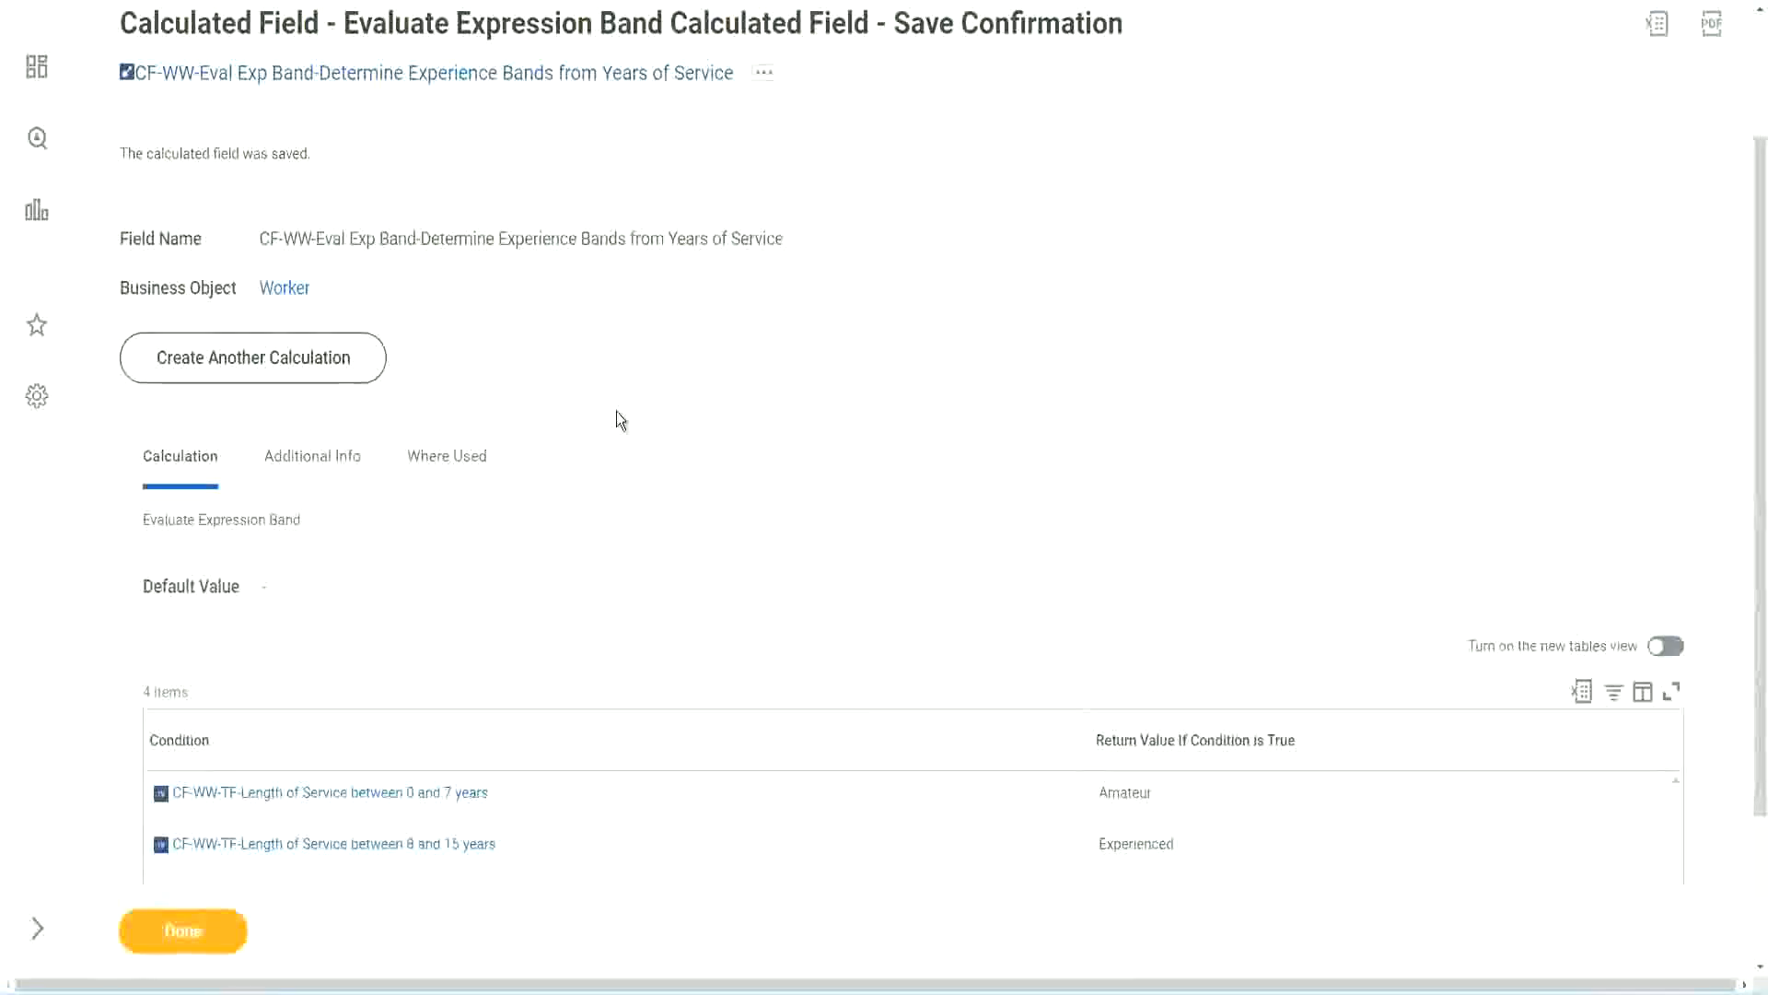
scroll(616, 410, down, 2)
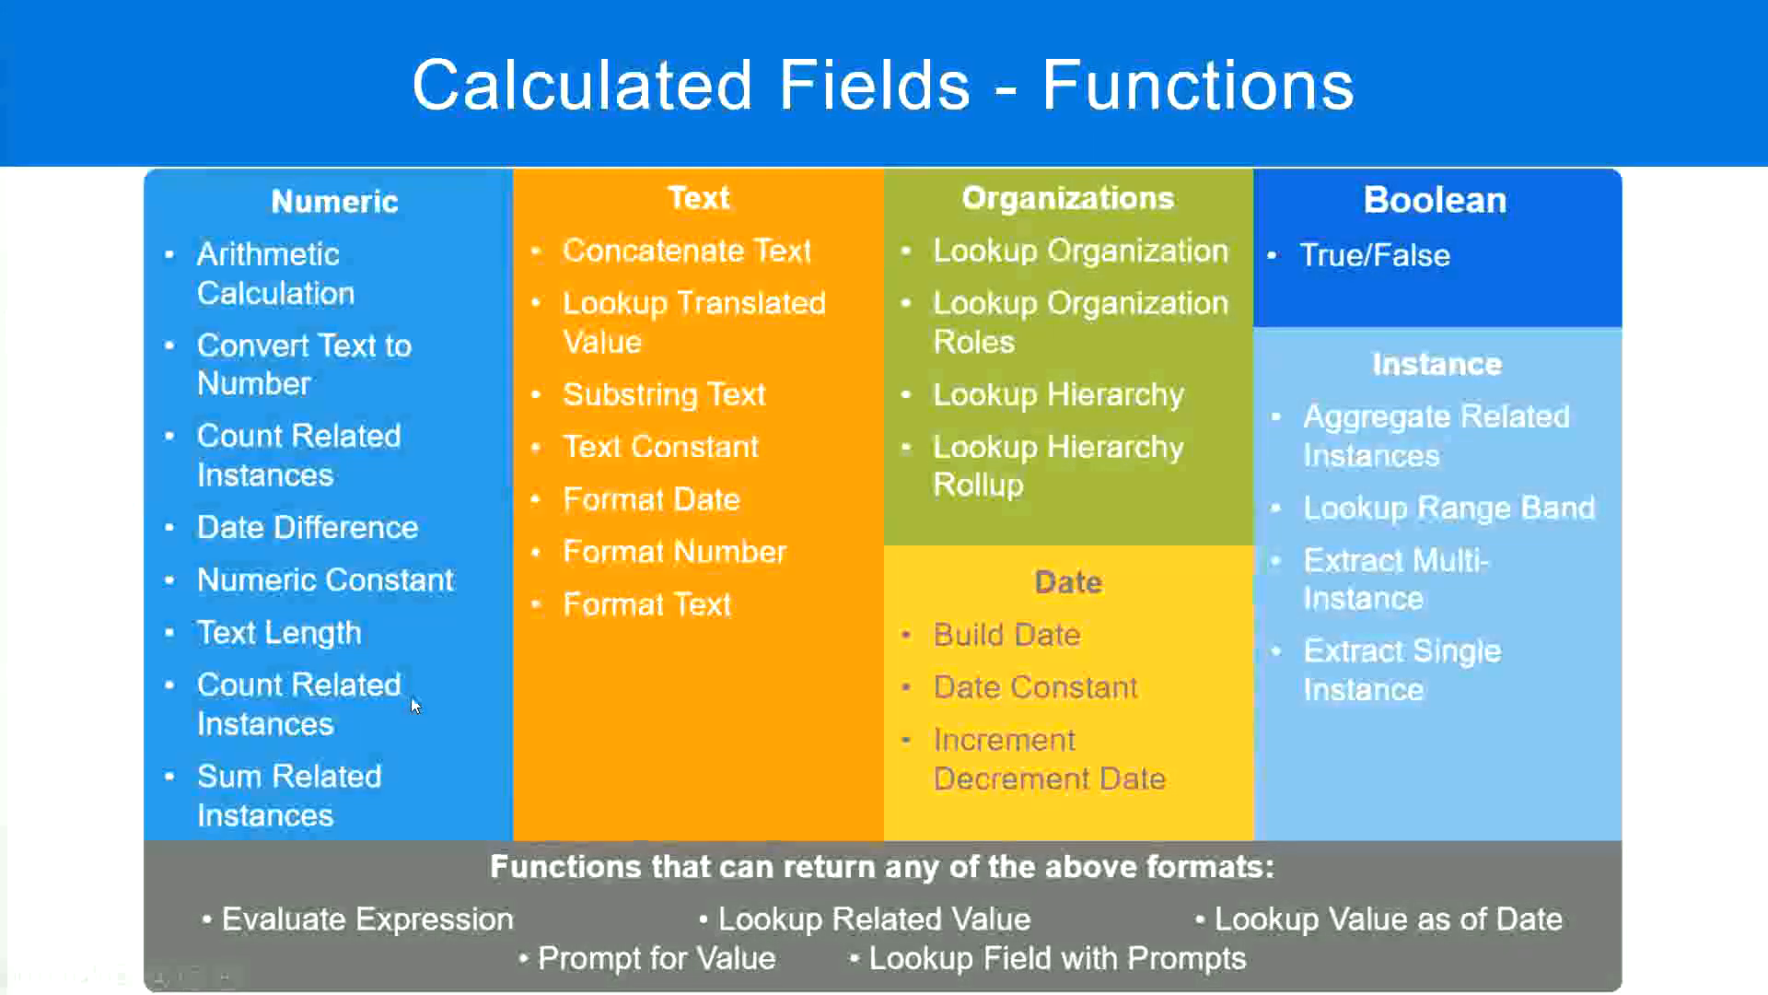
key(alt+Tab)
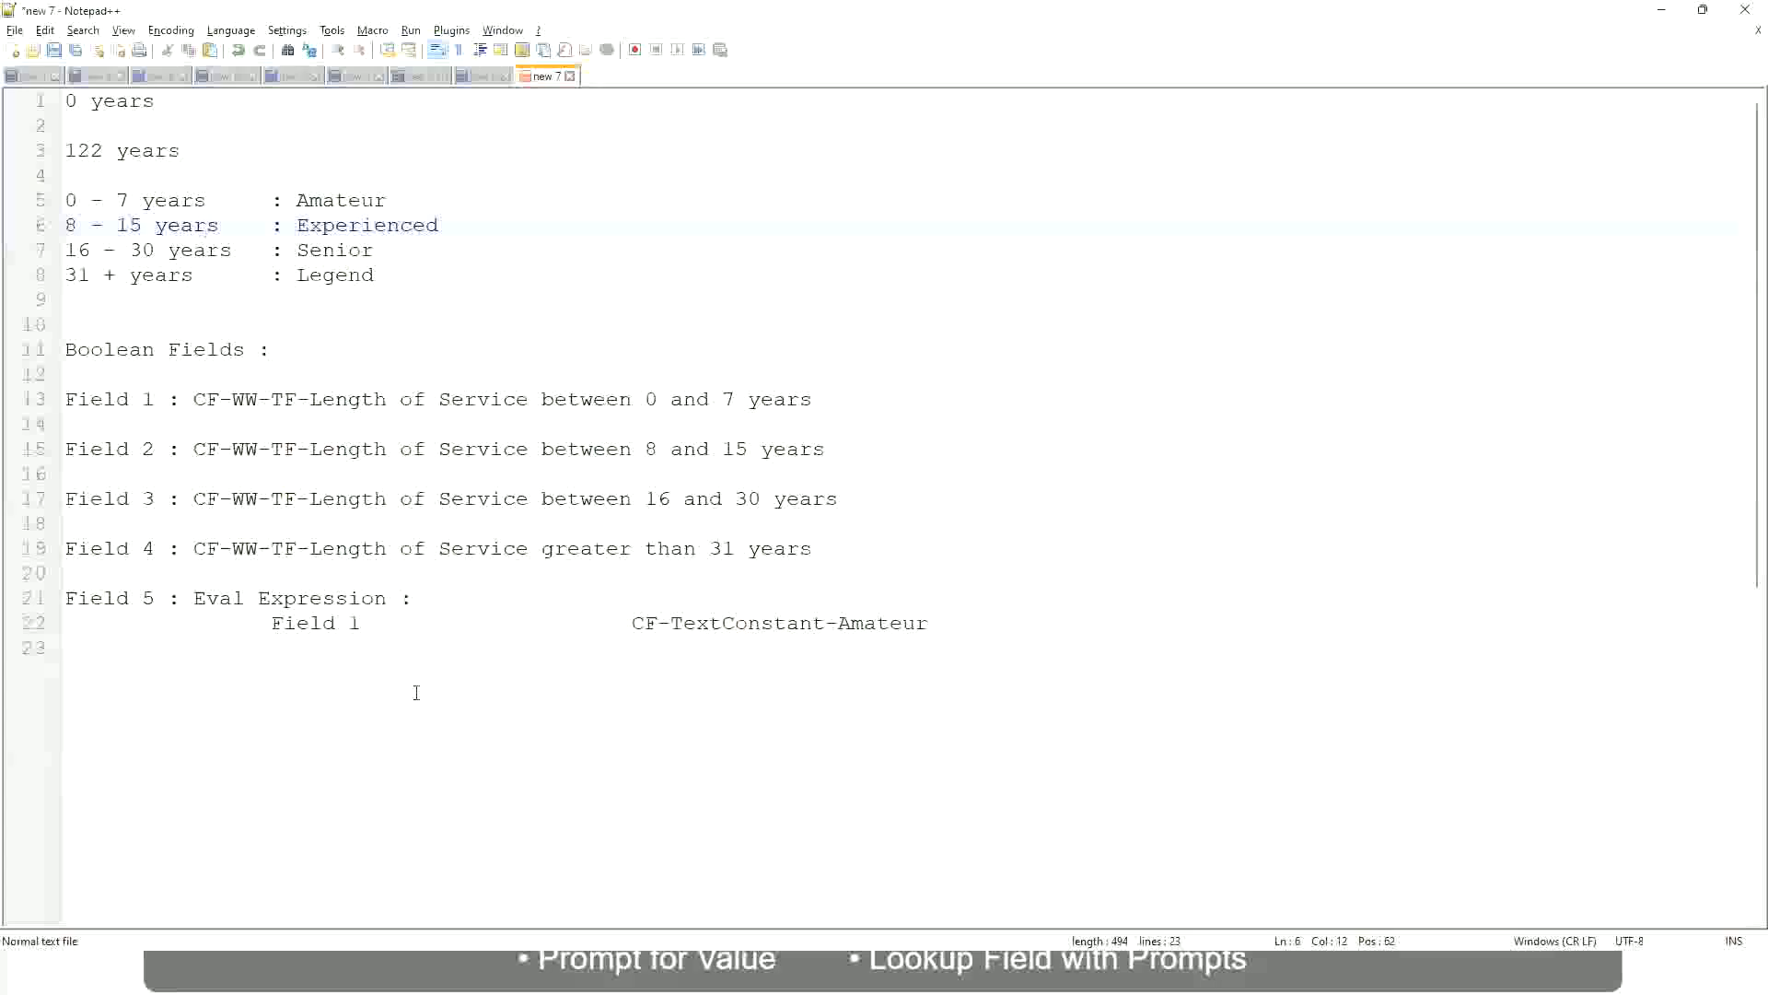
key(alt+Tab)
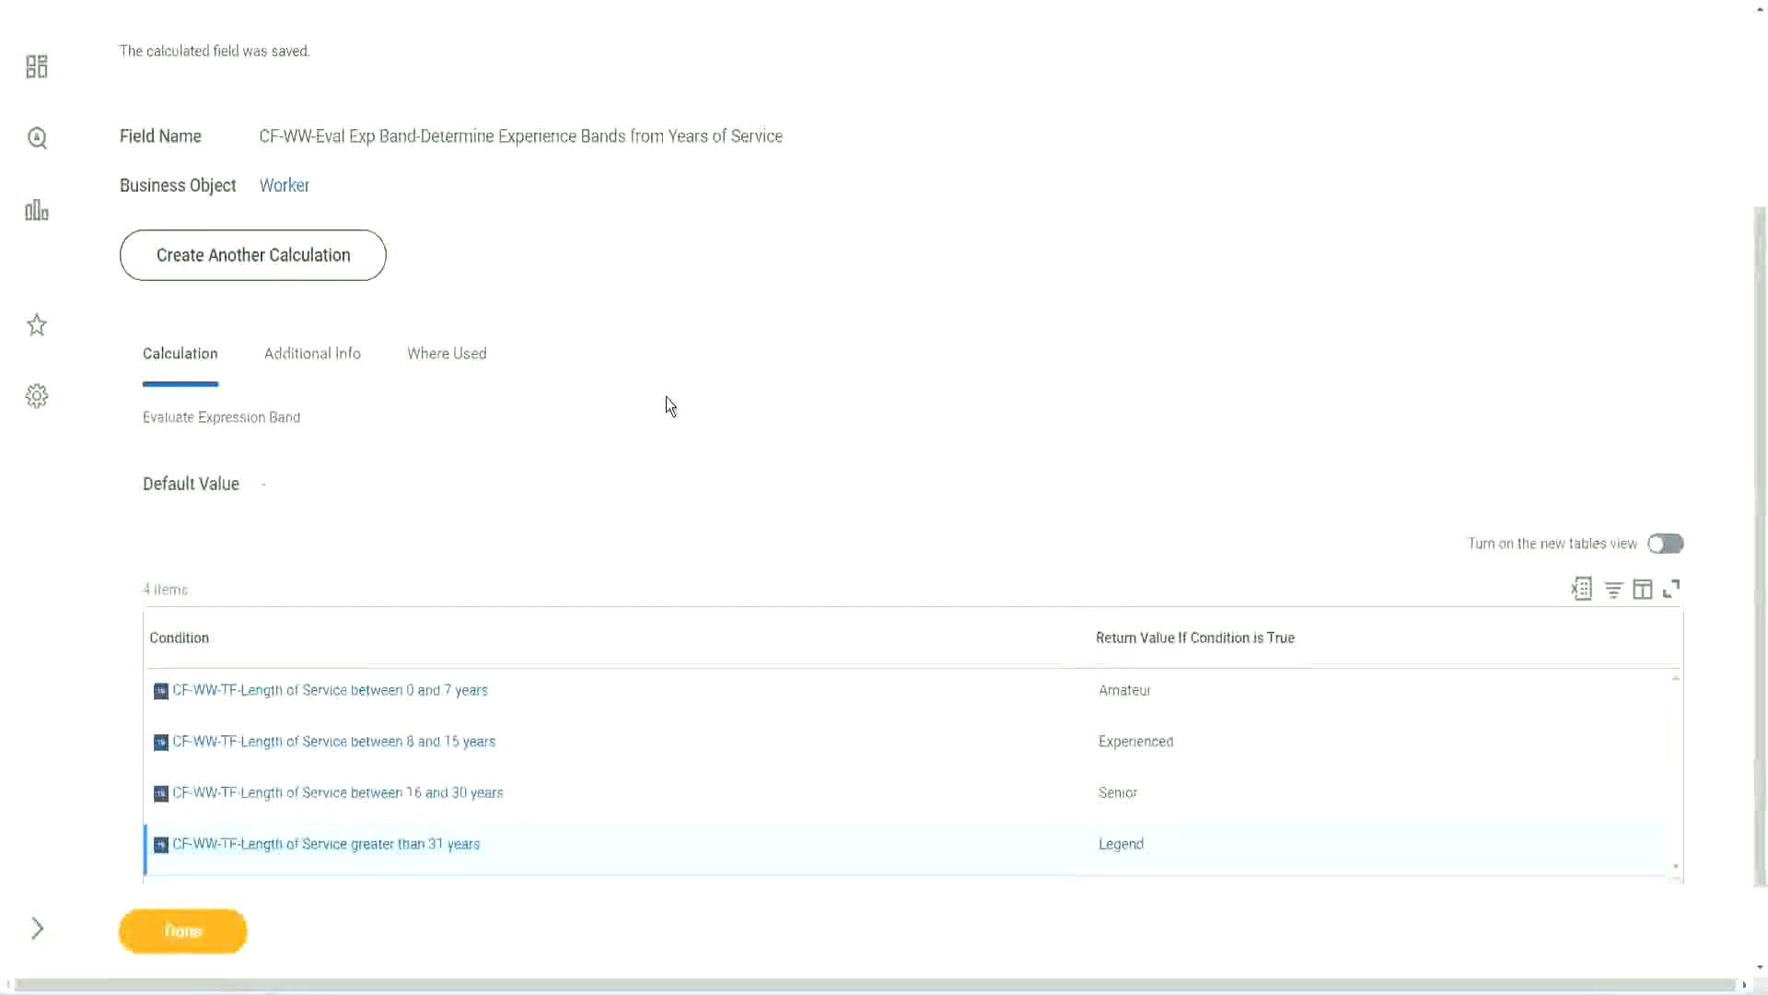
scroll(666, 396, up, 3)
scroll(666, 396, down, 4)
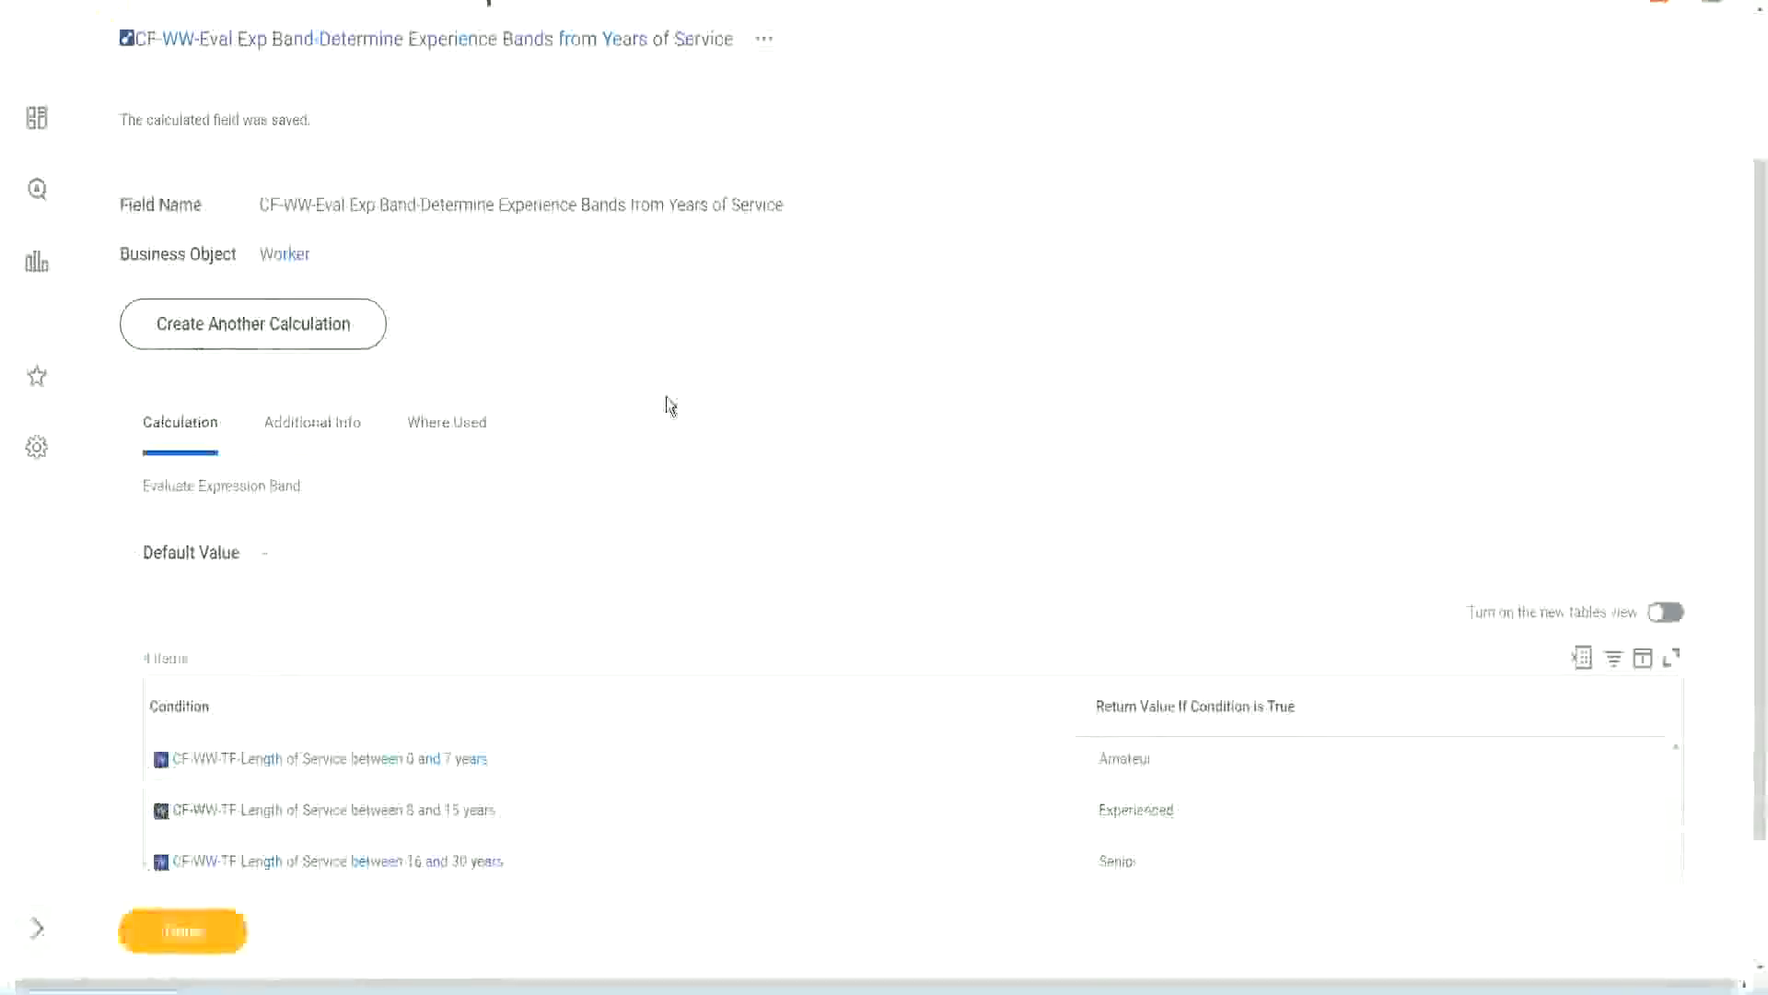
Finish the save confirmation and open the WW Employee Details custom report for editing
click(204, 928)
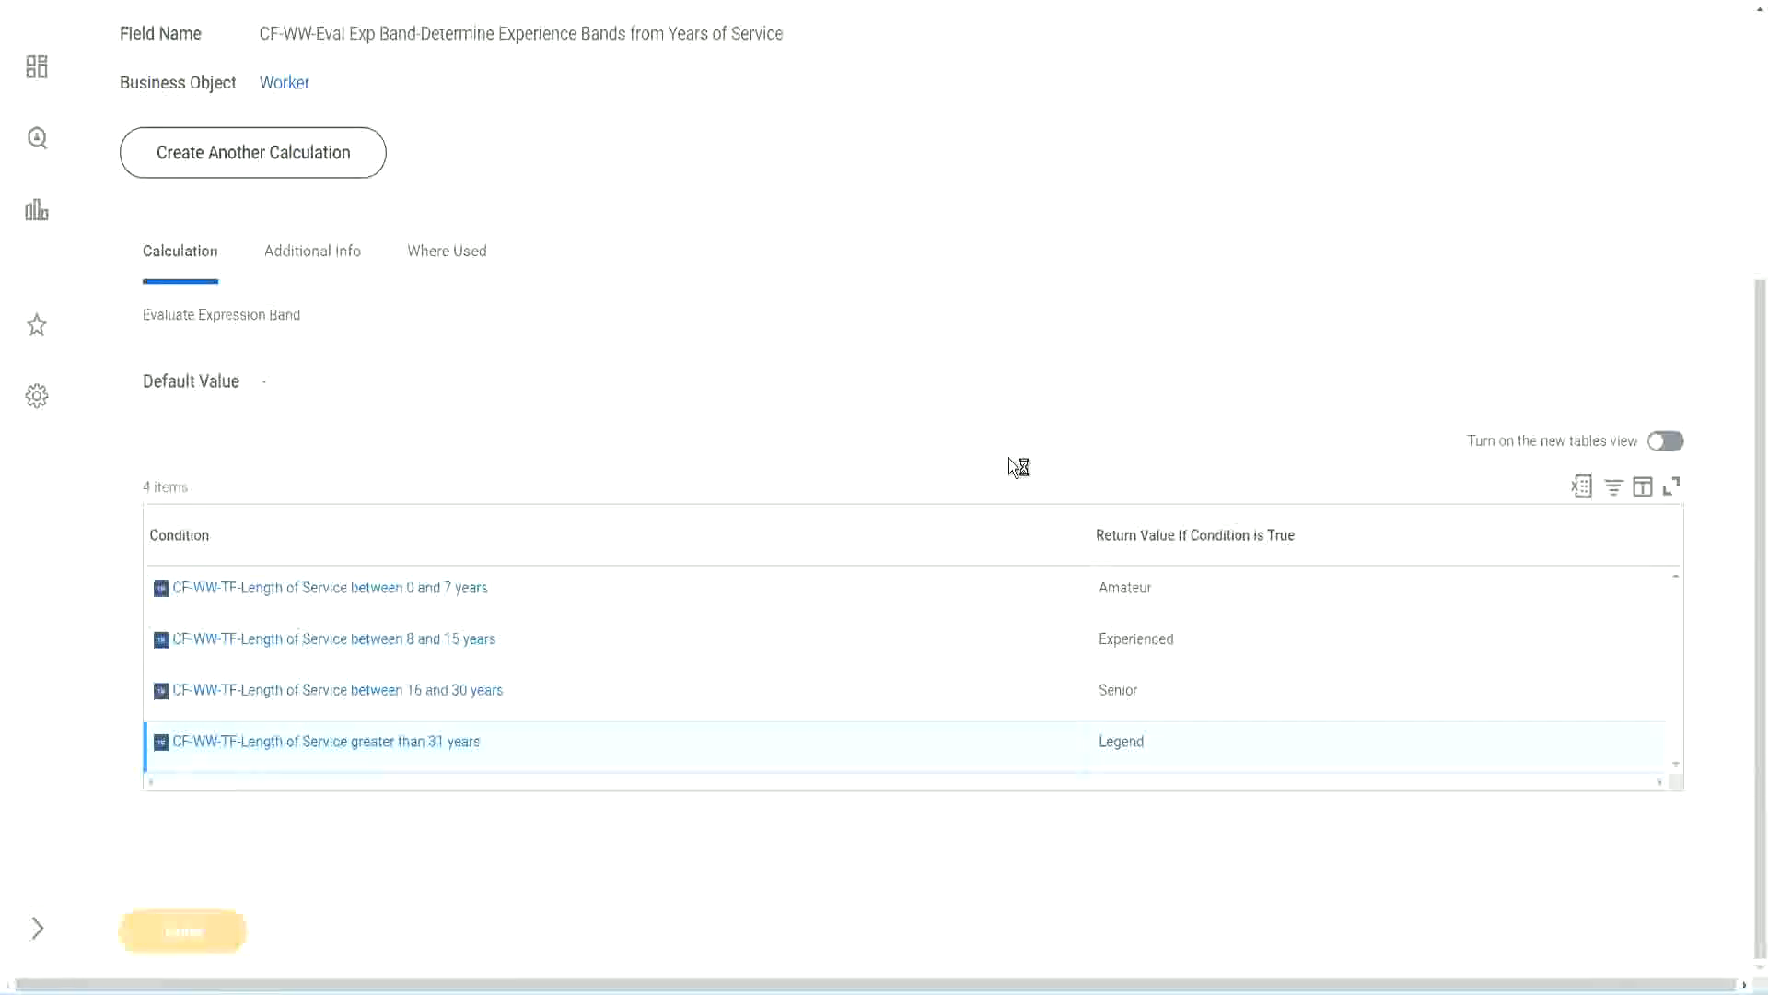
scroll(792, 410, down, 3)
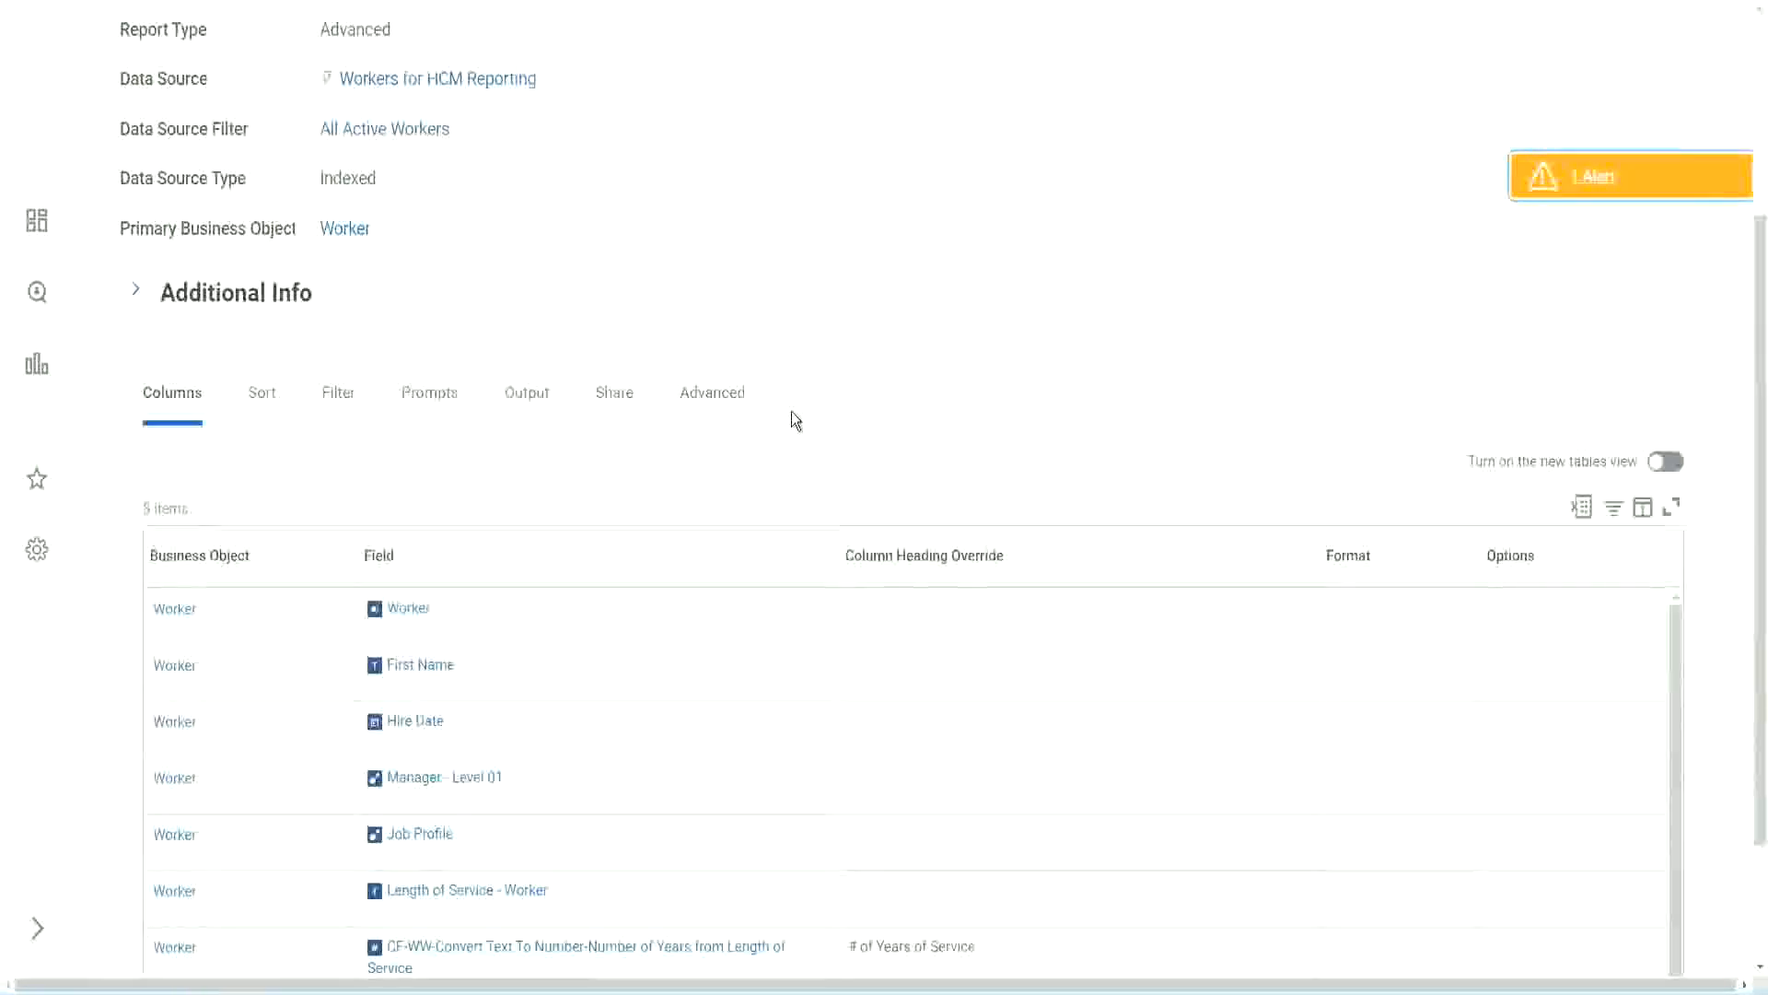
scroll(792, 411, up, 3)
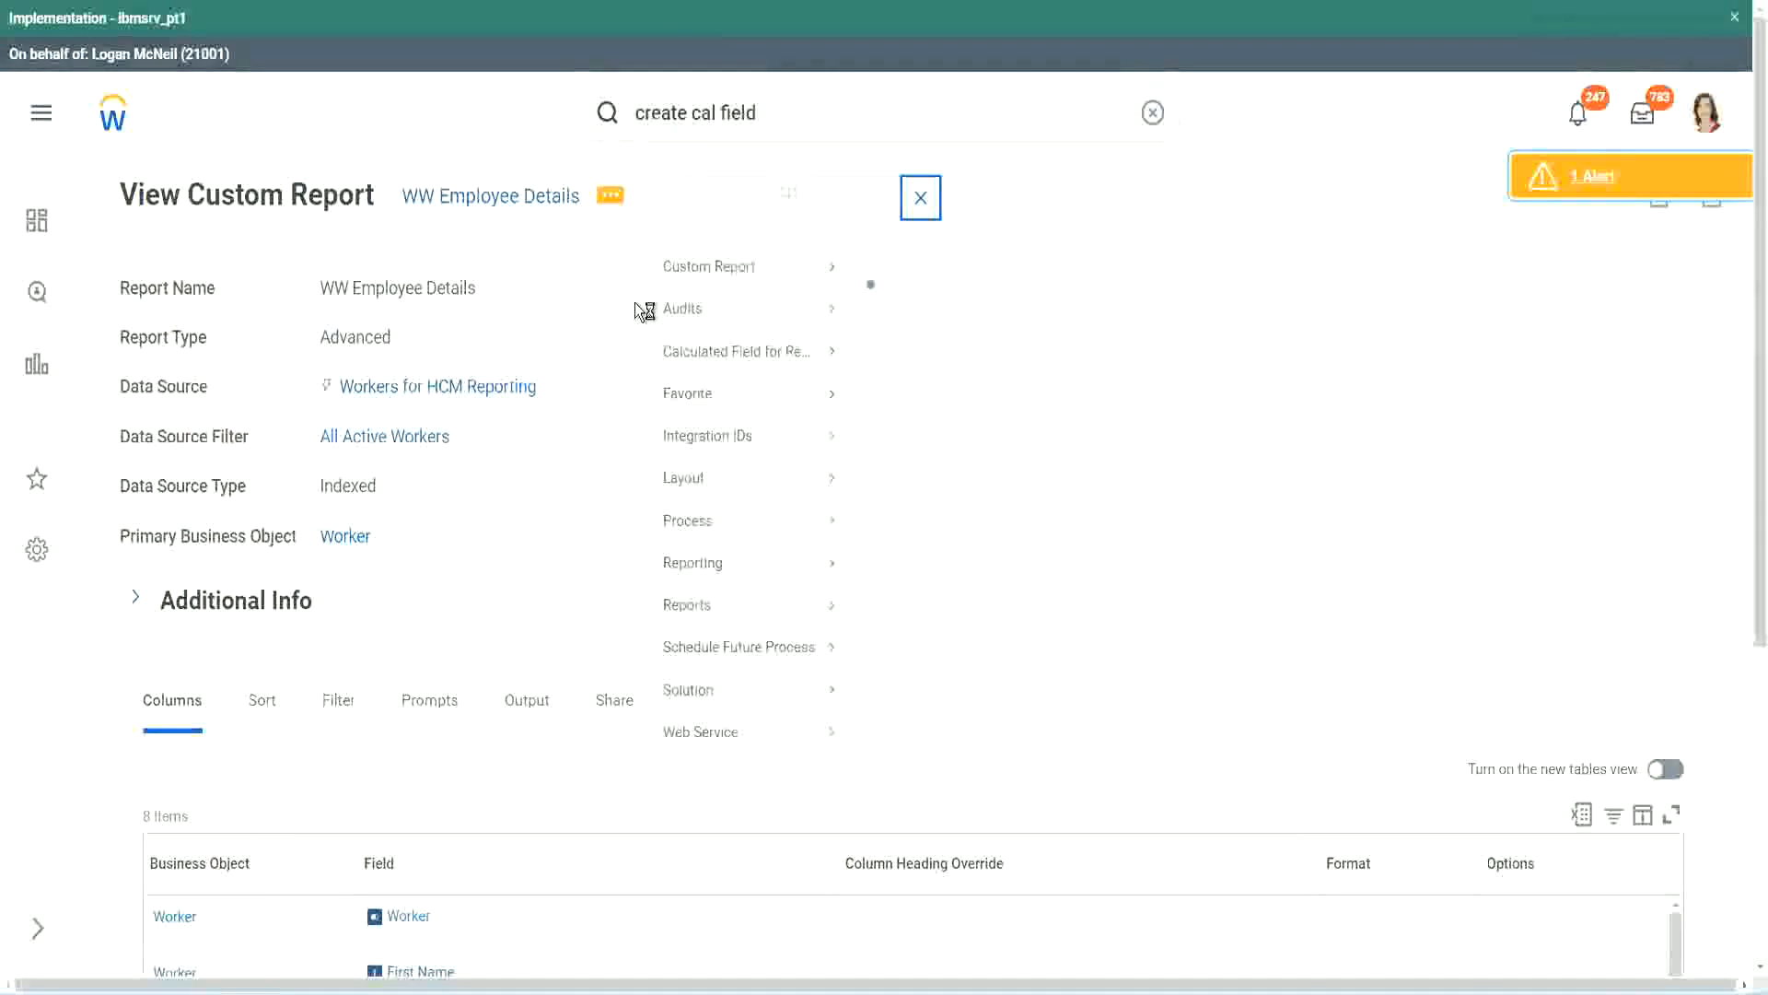
mouse_move(710, 295)
click(898, 299)
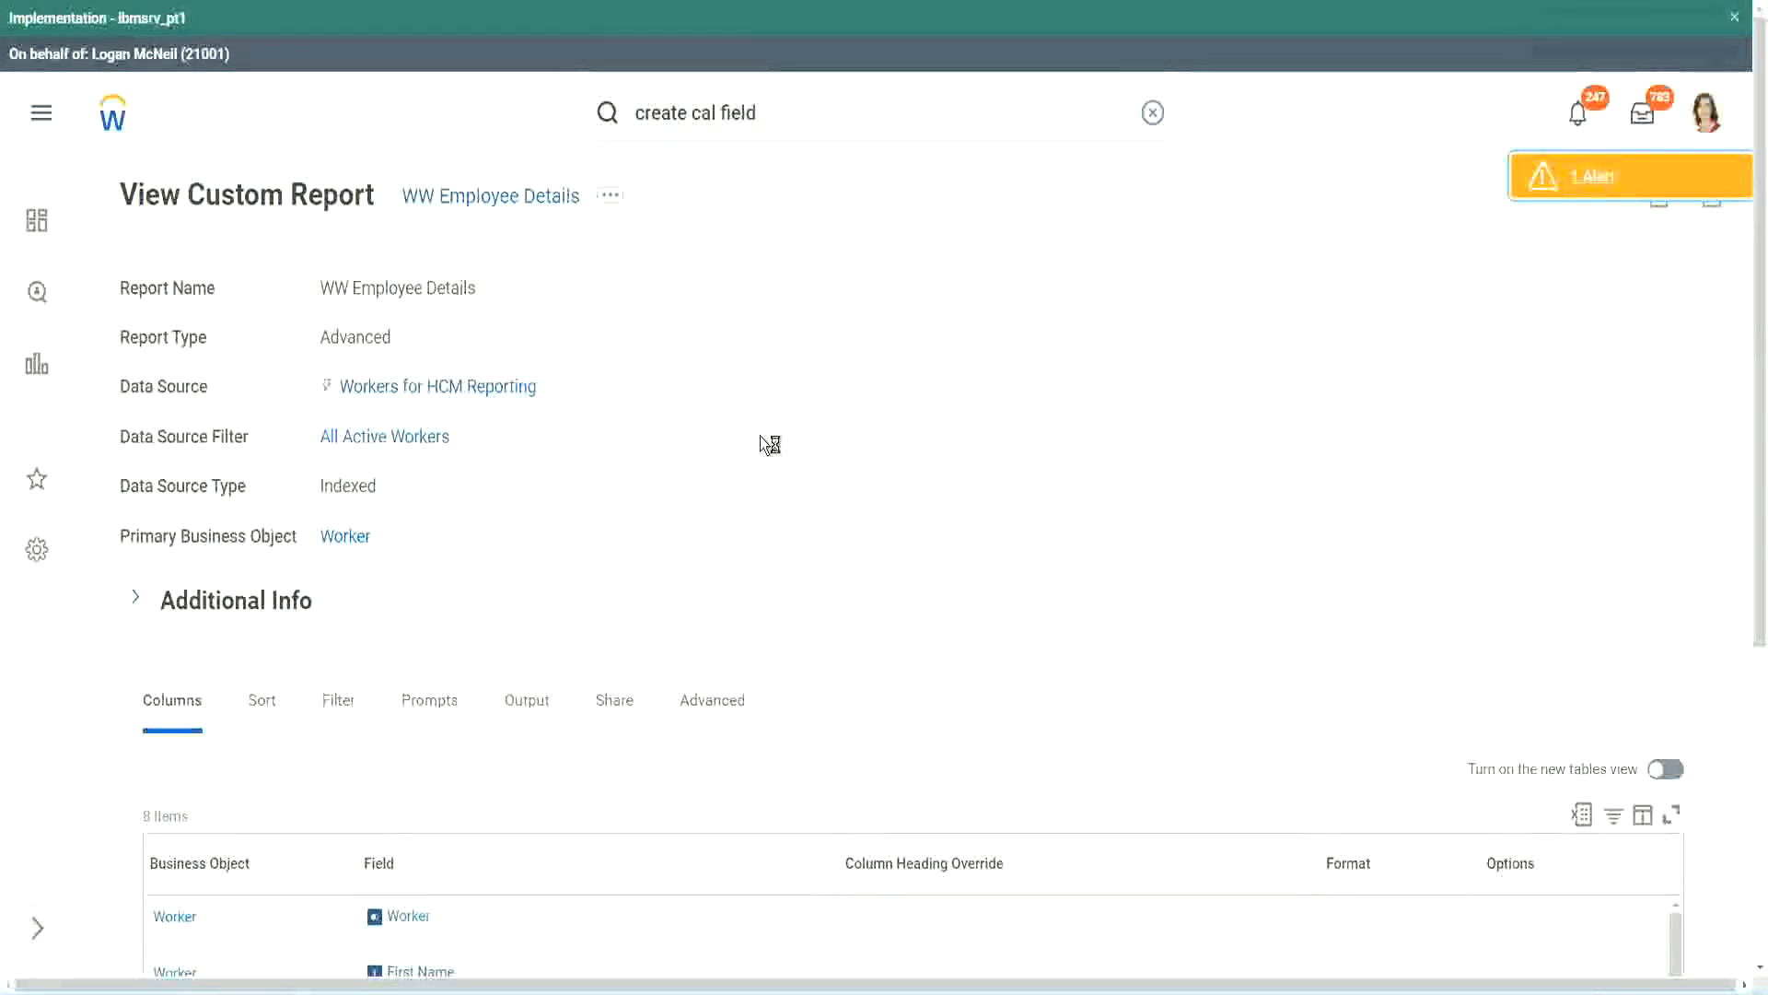
scroll(760, 435, down, 1)
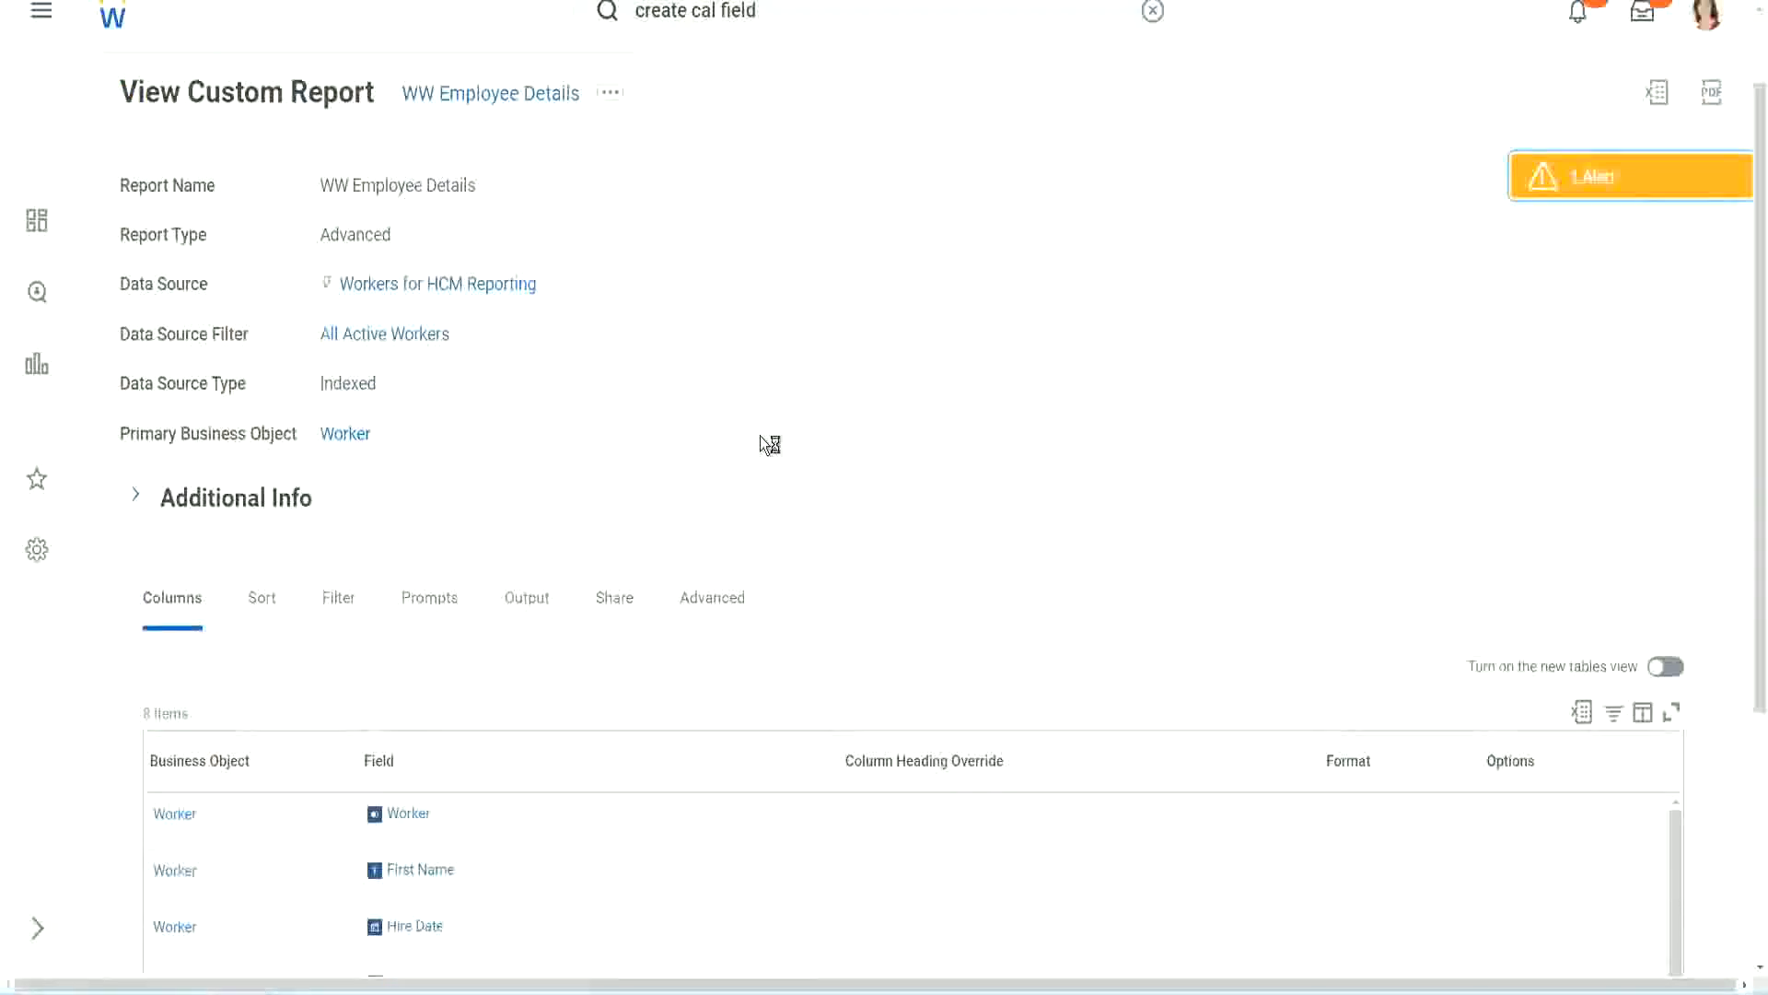
scroll(760, 435, down, 4)
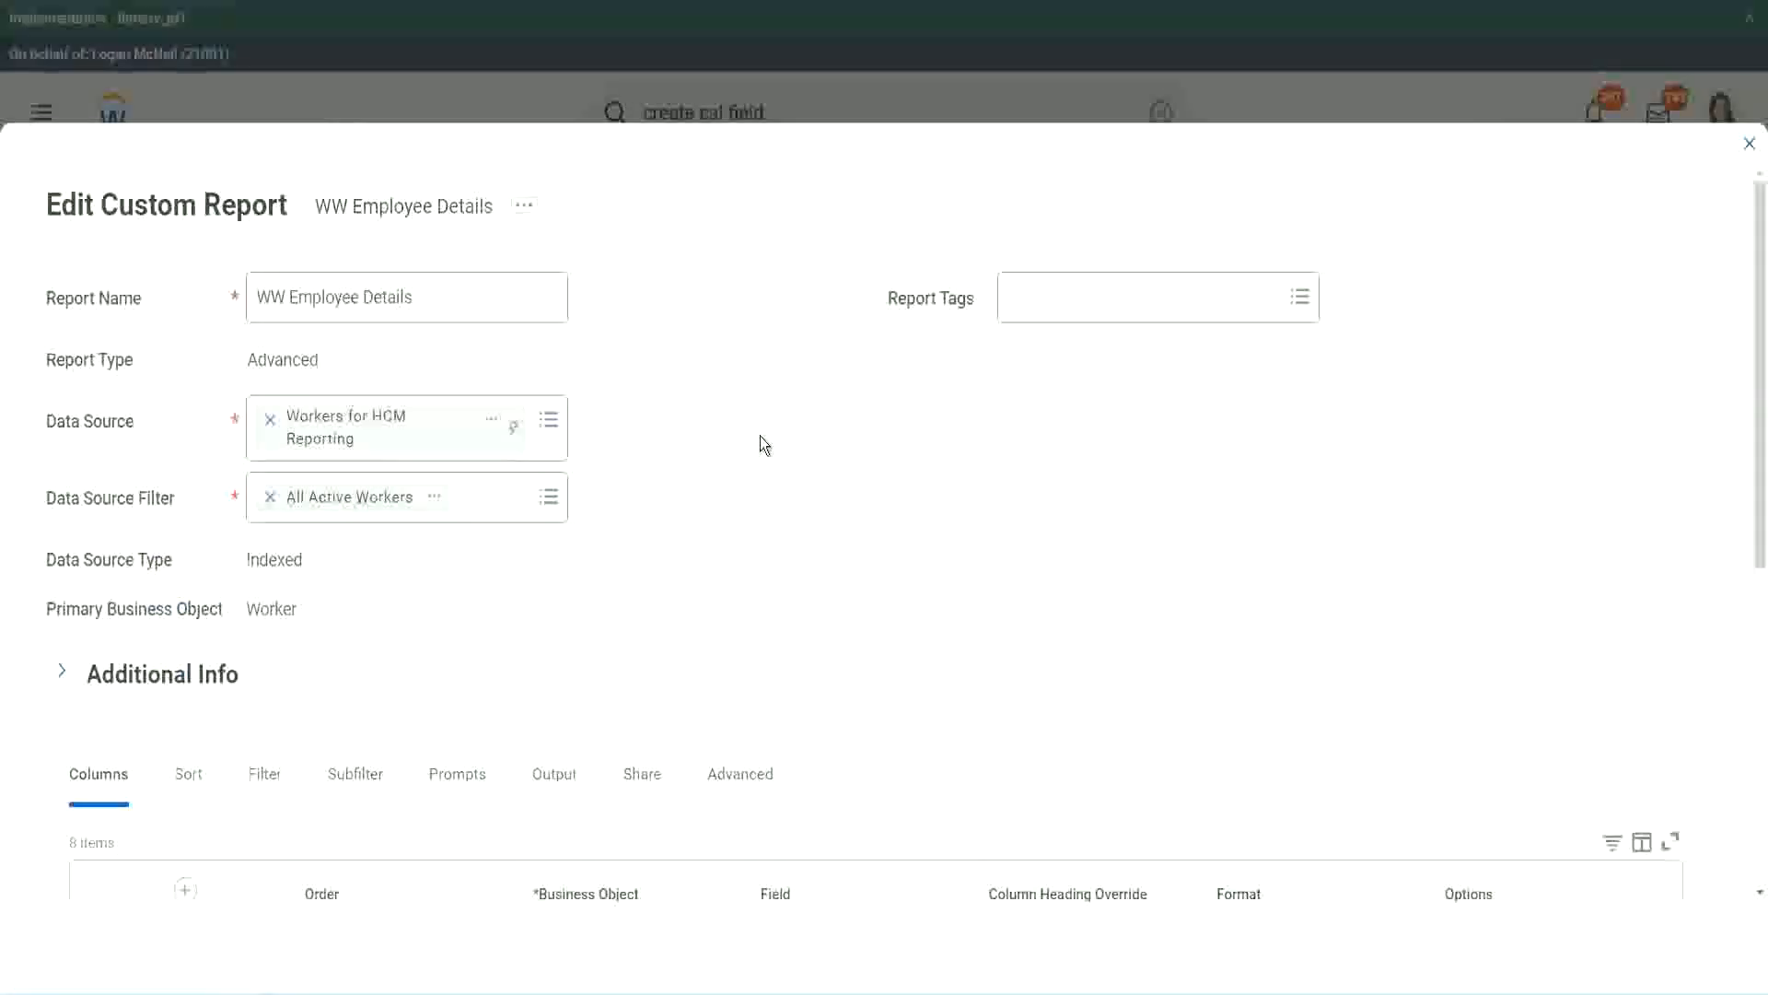
Add a Worker column row below the Experience Bands row in the report's columns
scroll(760, 435, down, 8)
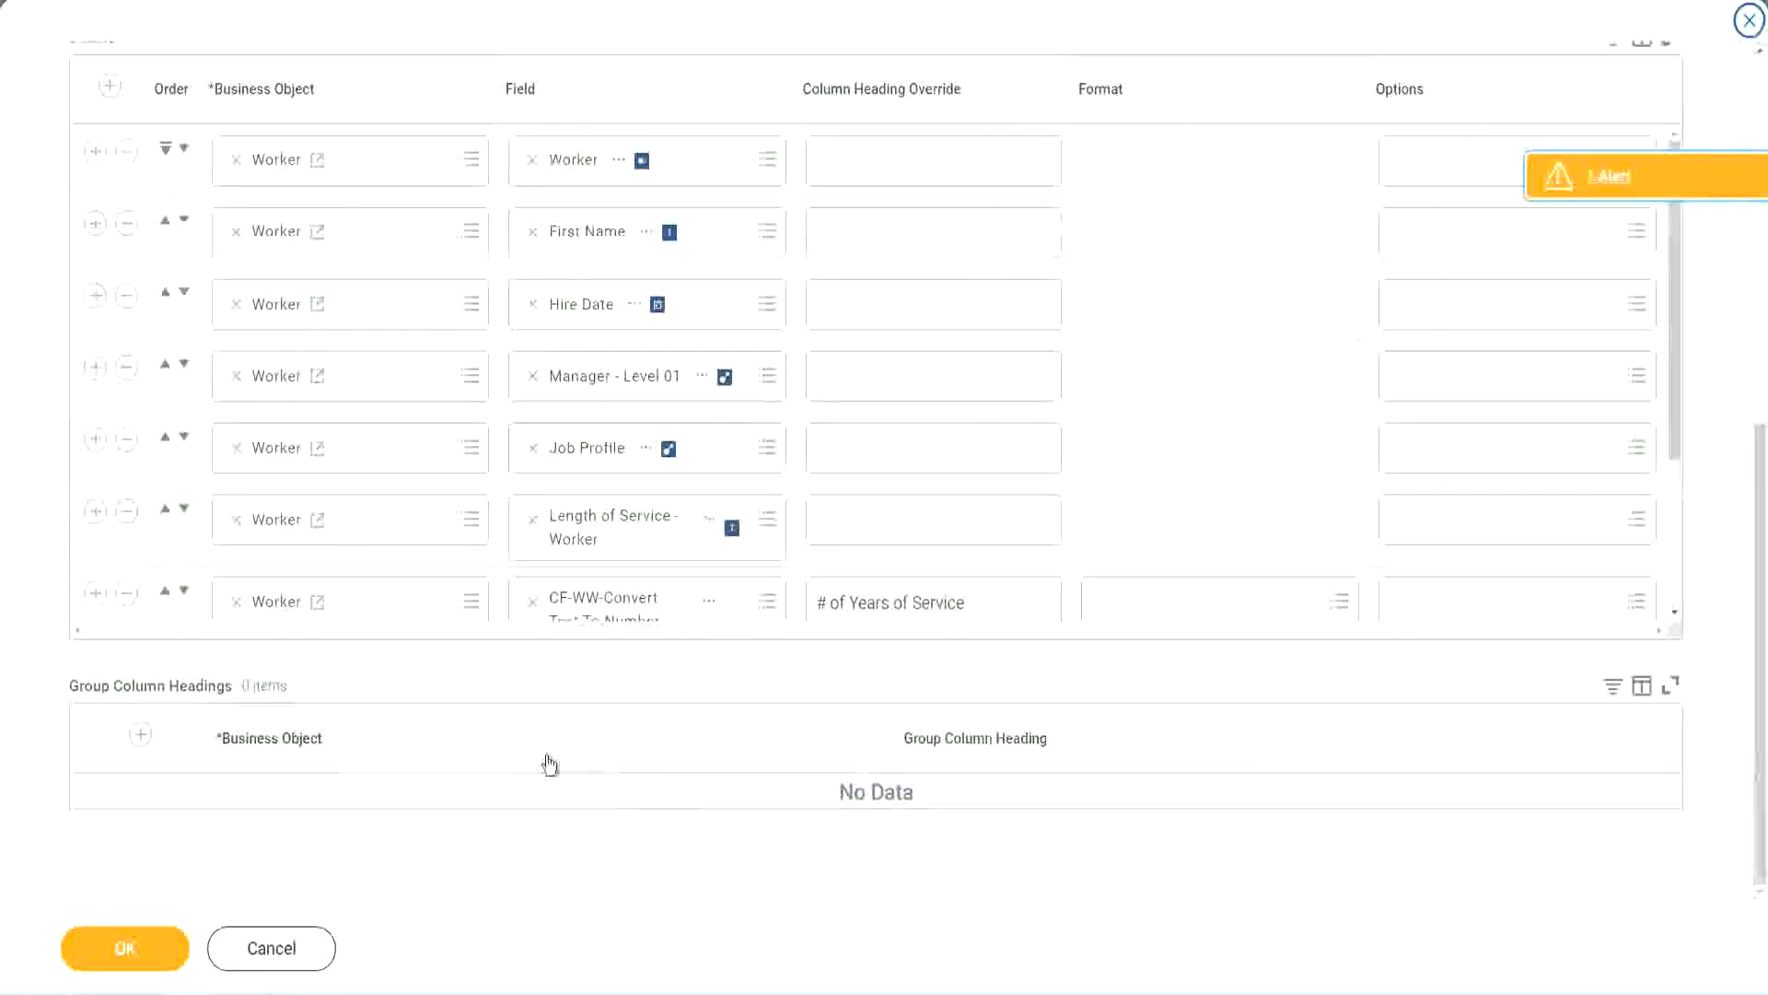
scroll(323, 505, down, 3)
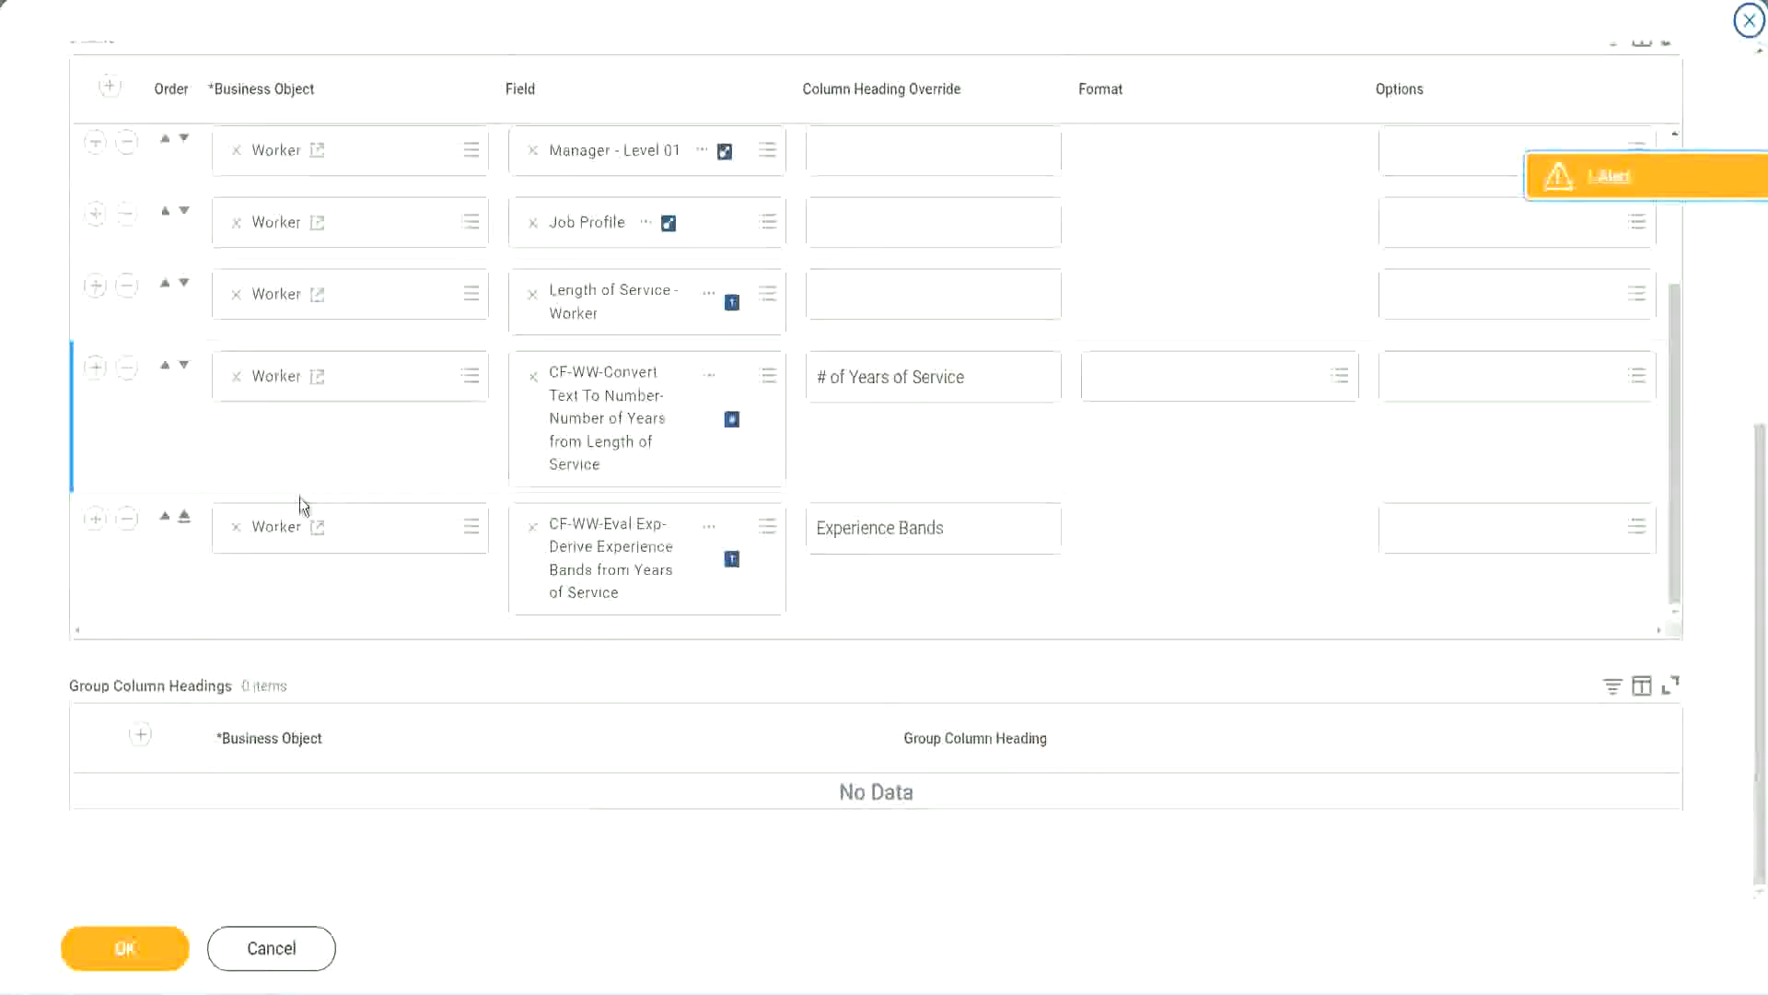
click(97, 521)
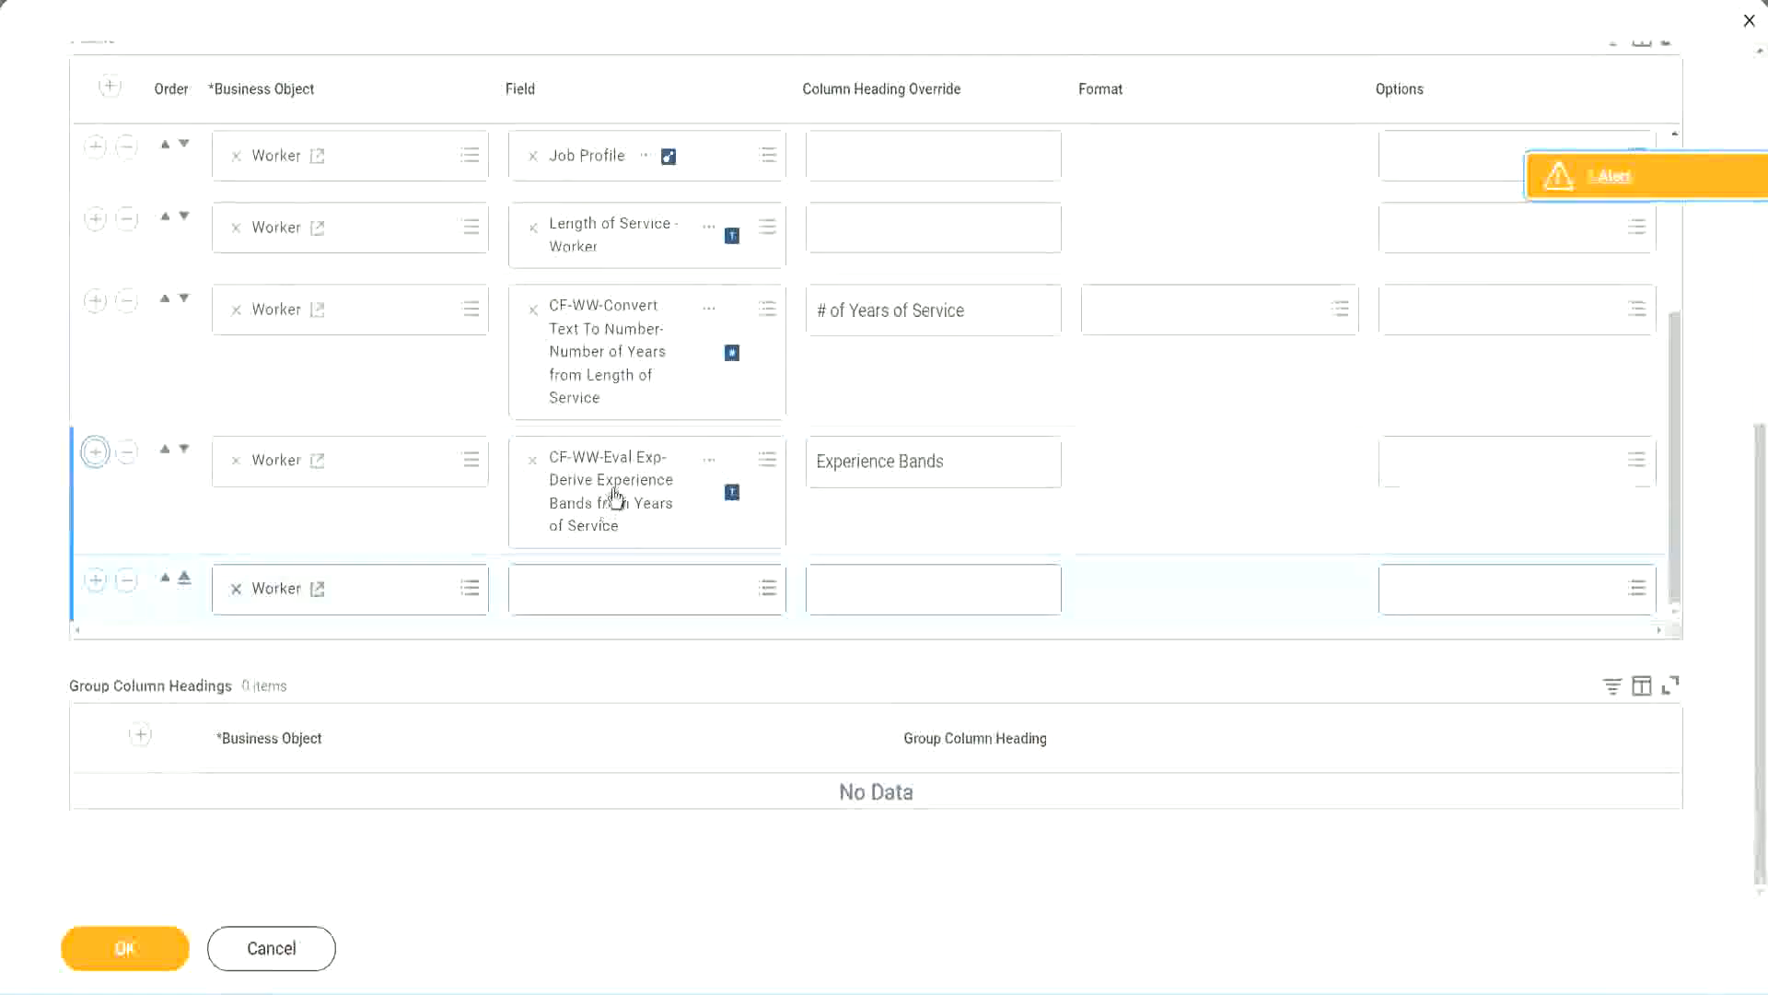
Copy the name of the existing Experience Bands field into the new row's field search and insert "Band-" after "Exp"
right_click(617, 501)
click(666, 591)
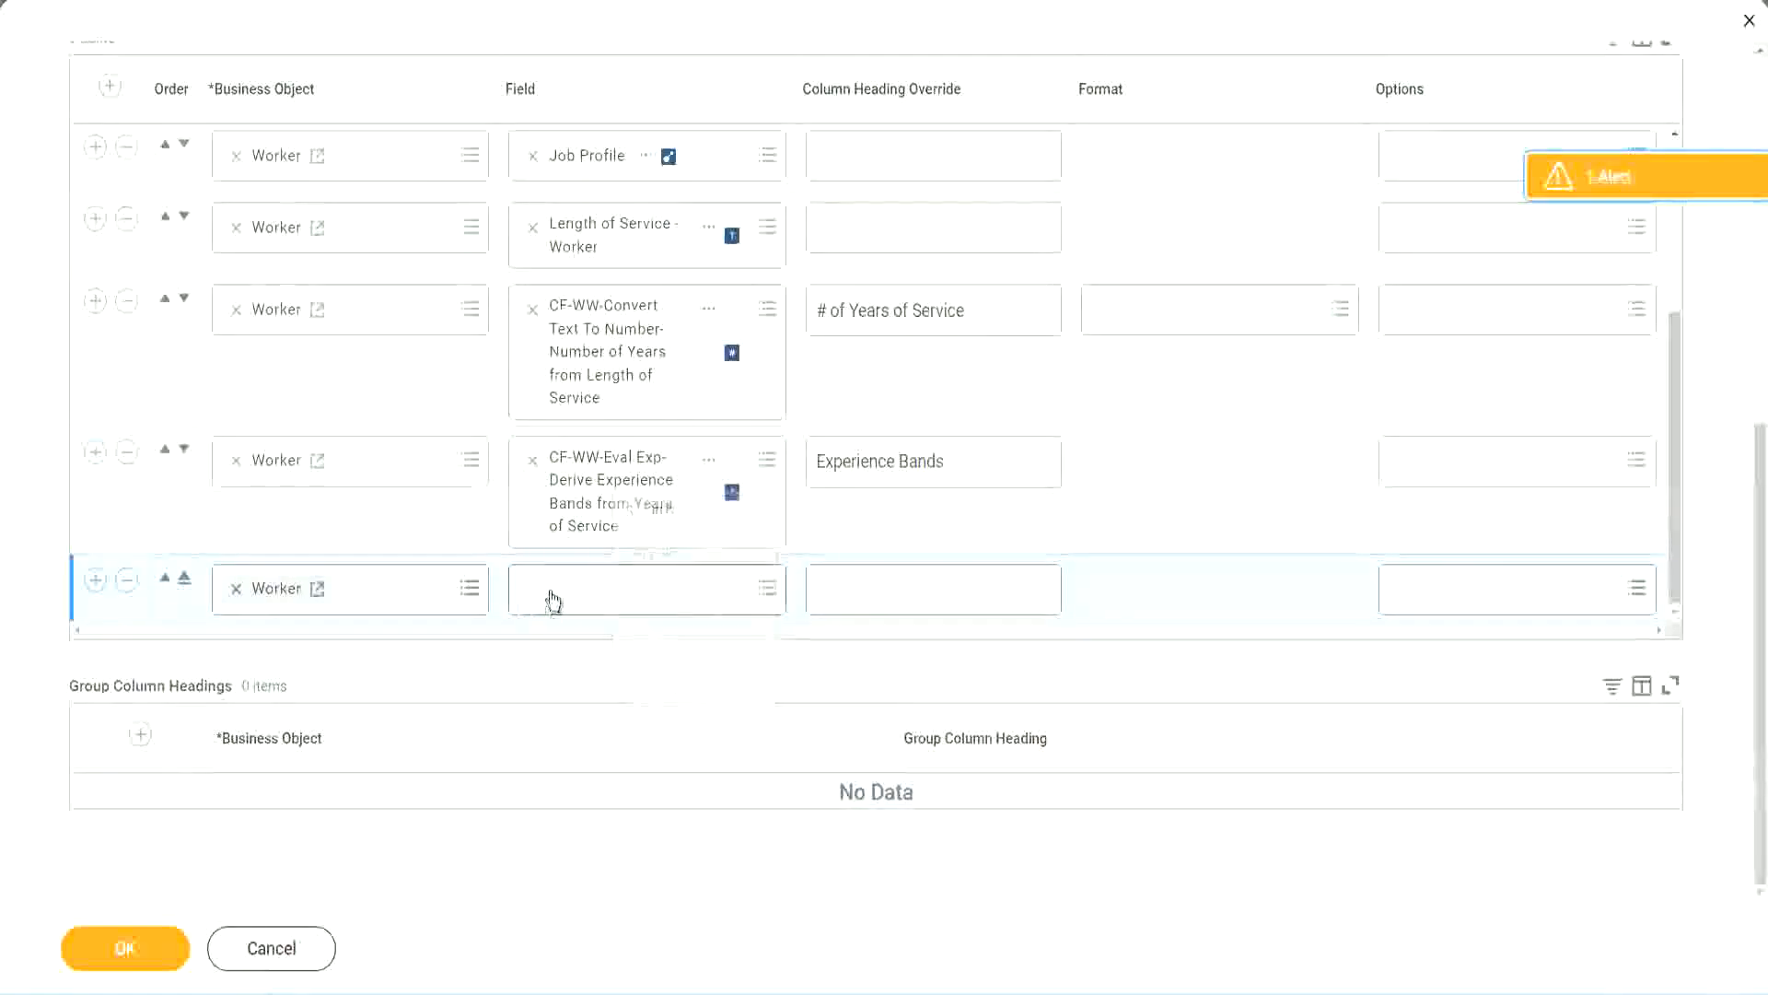
click(660, 600)
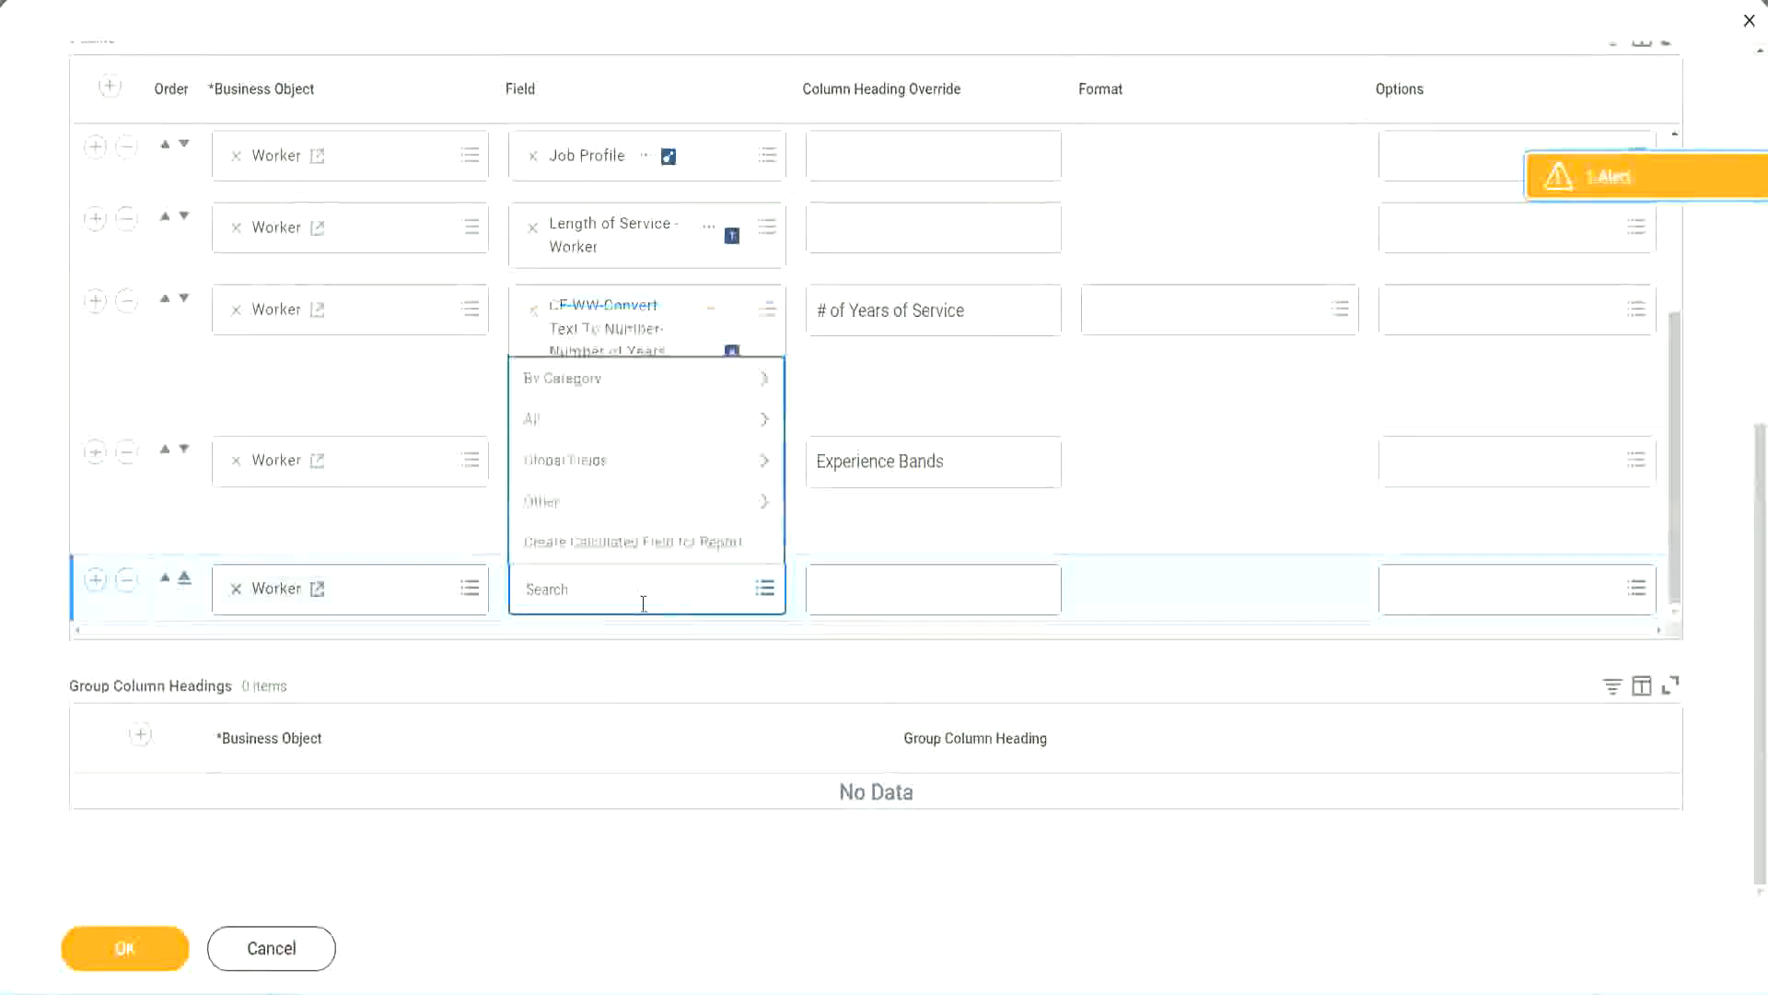
text(CF-WW-Eval Experience Bands from Years of Service)
drag(647, 584, 462, 584)
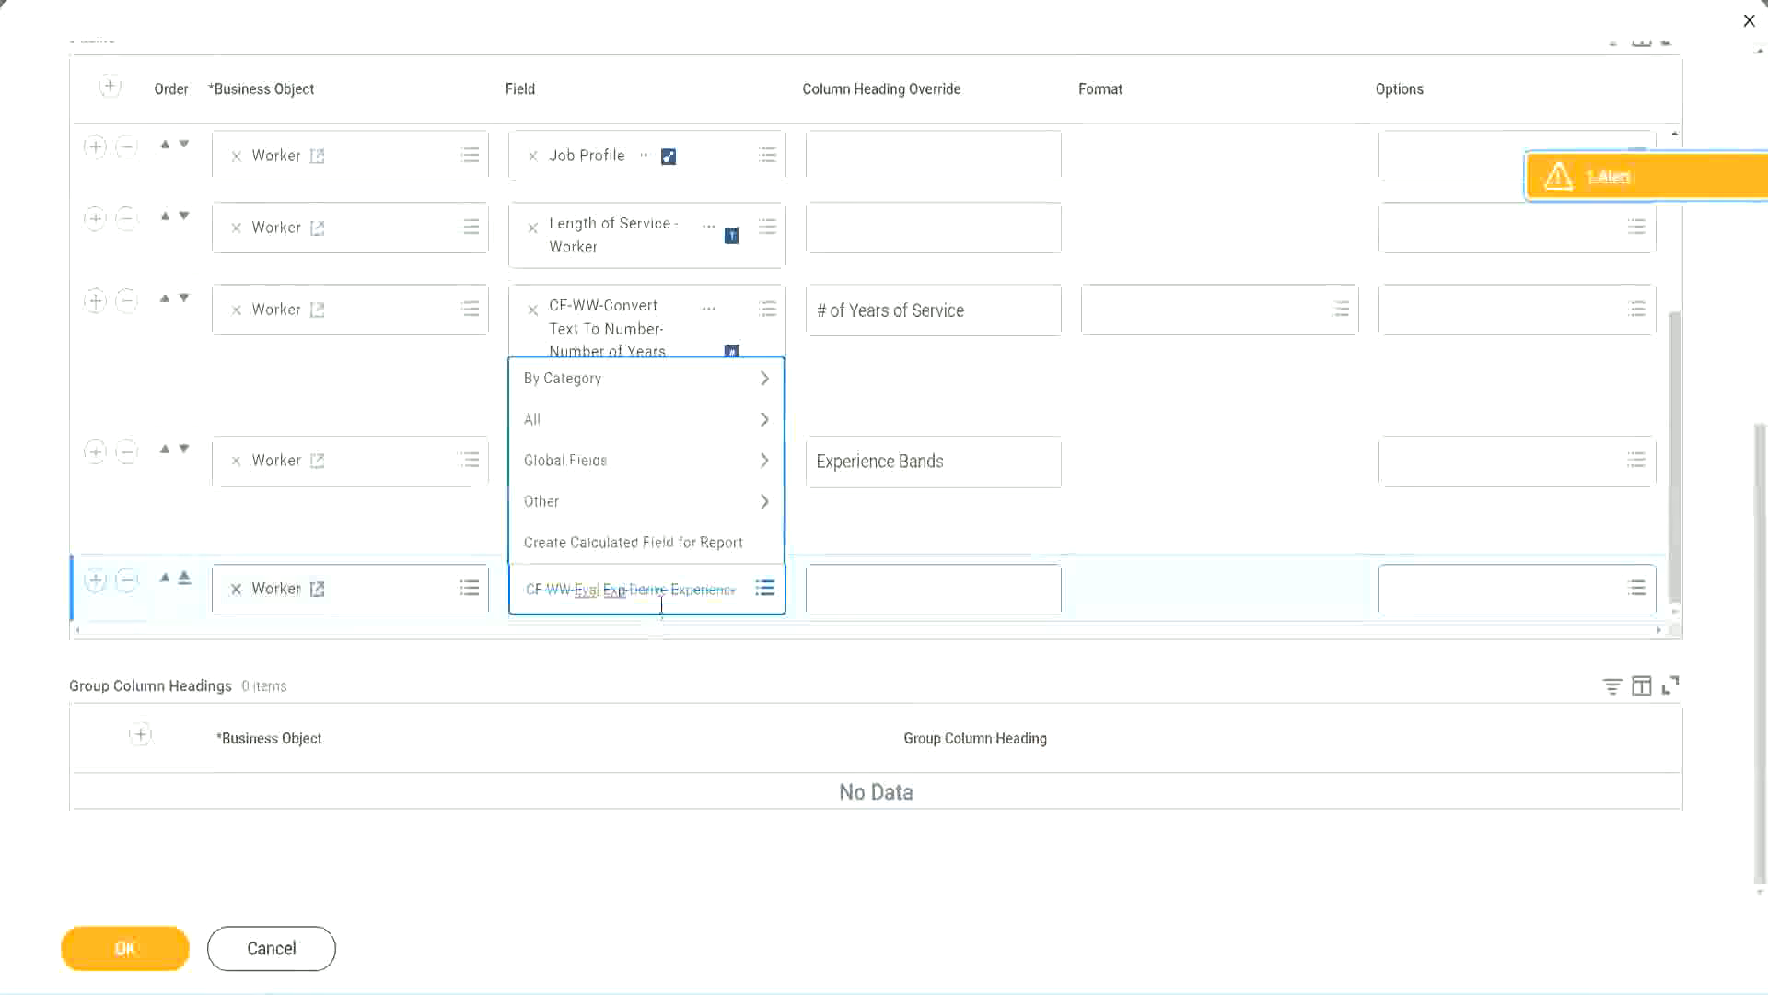
text(Band-)
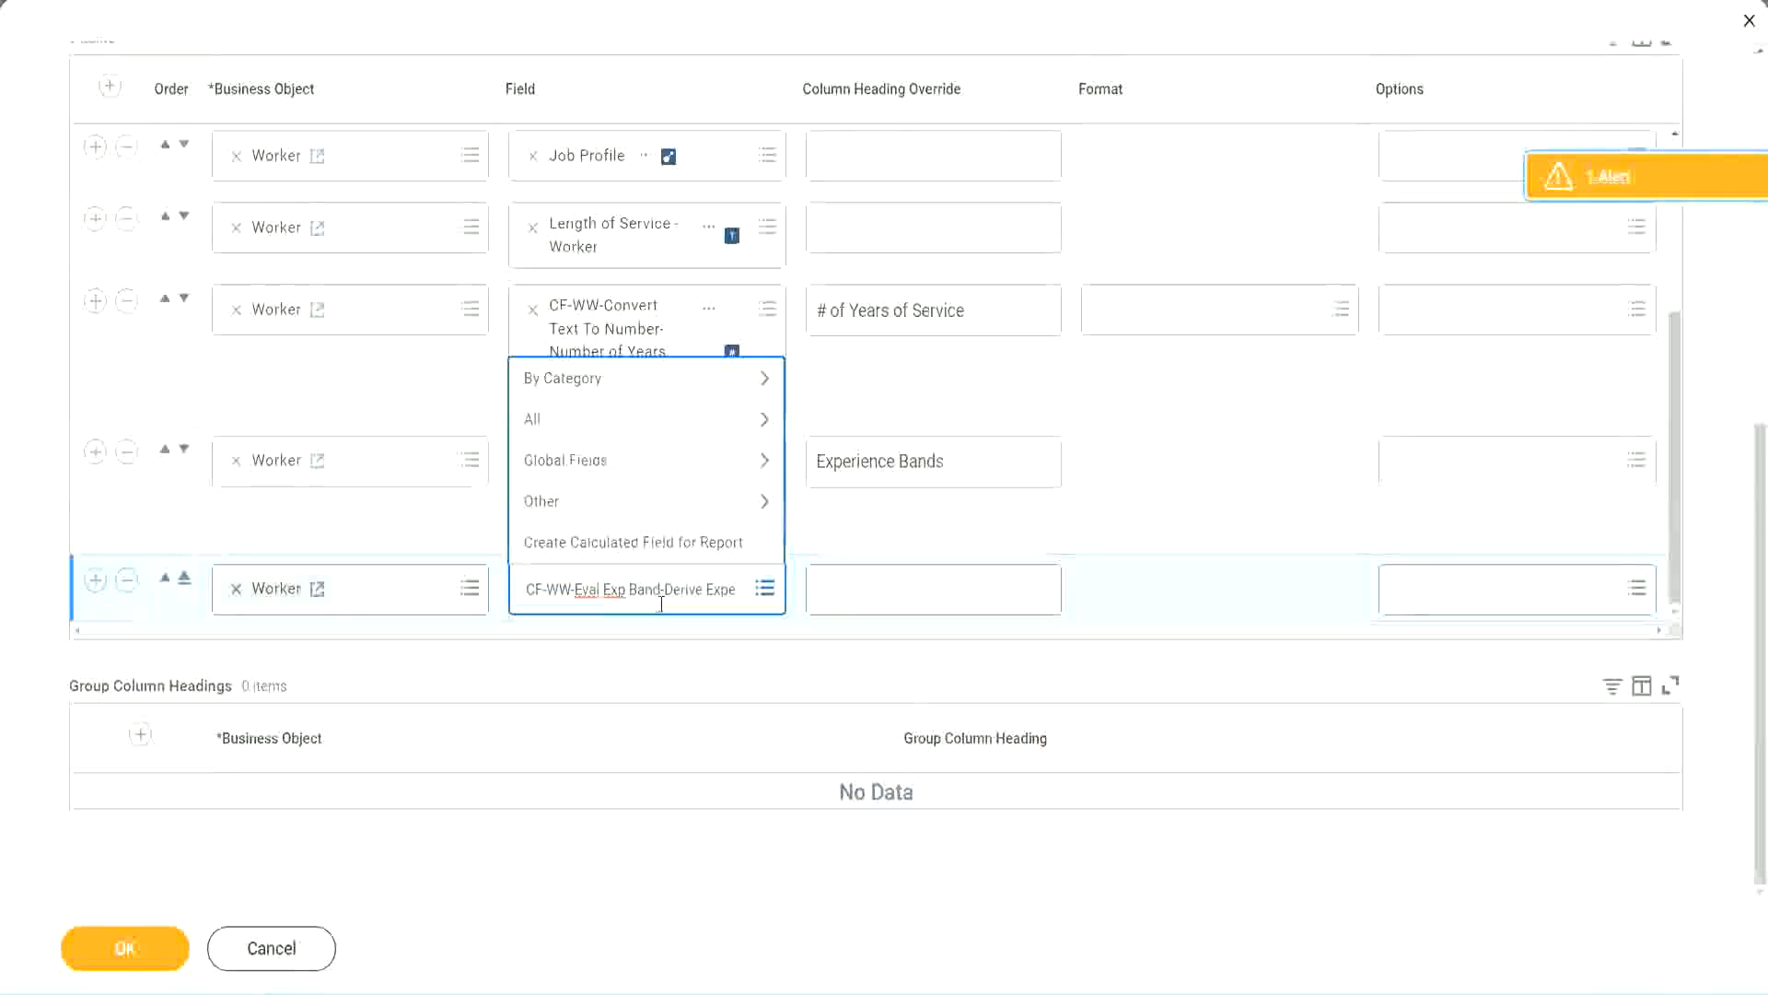
Shorten the search to "CF-WW-Eval Exp Band" and select CF-WW-Eval Exp Band-Determine Experience Bands from Years of Service as the new row's field
key(BackSpace)
key(Delete)
key(Delete)
key(Delete)
key(Delete)
key(Delete)
key(Delete)
key(Delete)
key(Delete)
key(Delete)
key(Delete)
key(Delete)
key(Delete)
key(Delete)
key(Delete)
key(Delete)
key(Delete)
key(Delete)
key(Return)
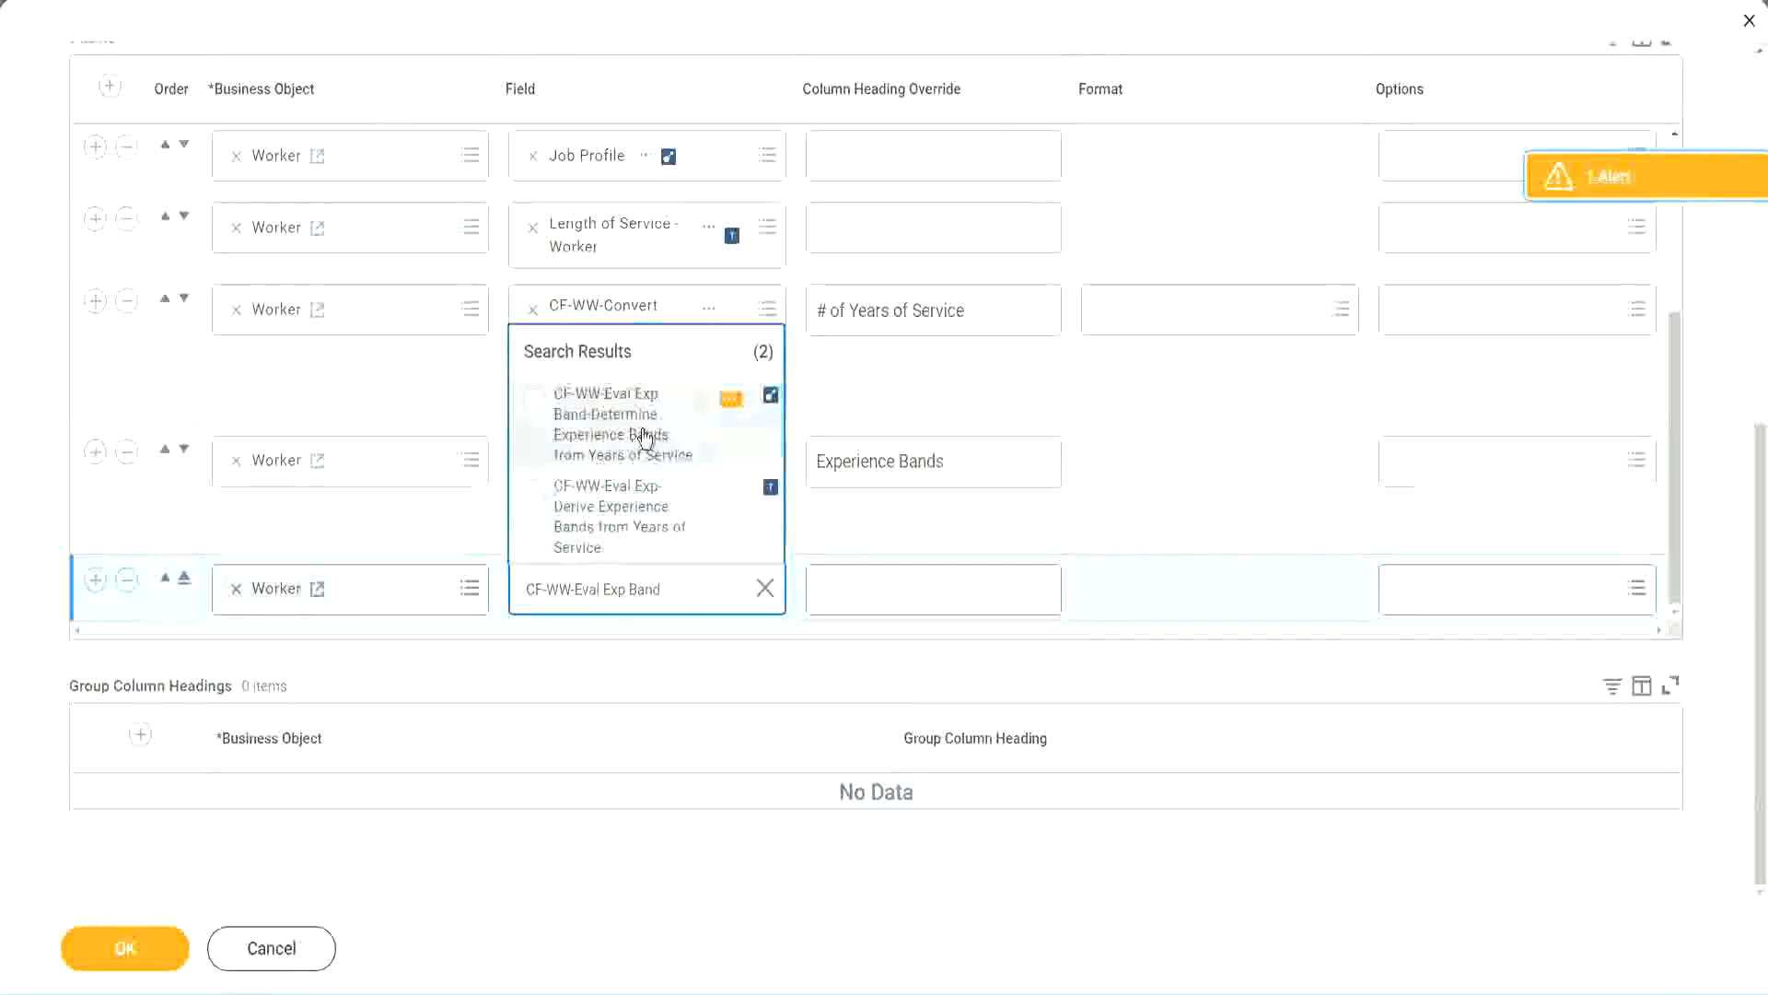
click(645, 436)
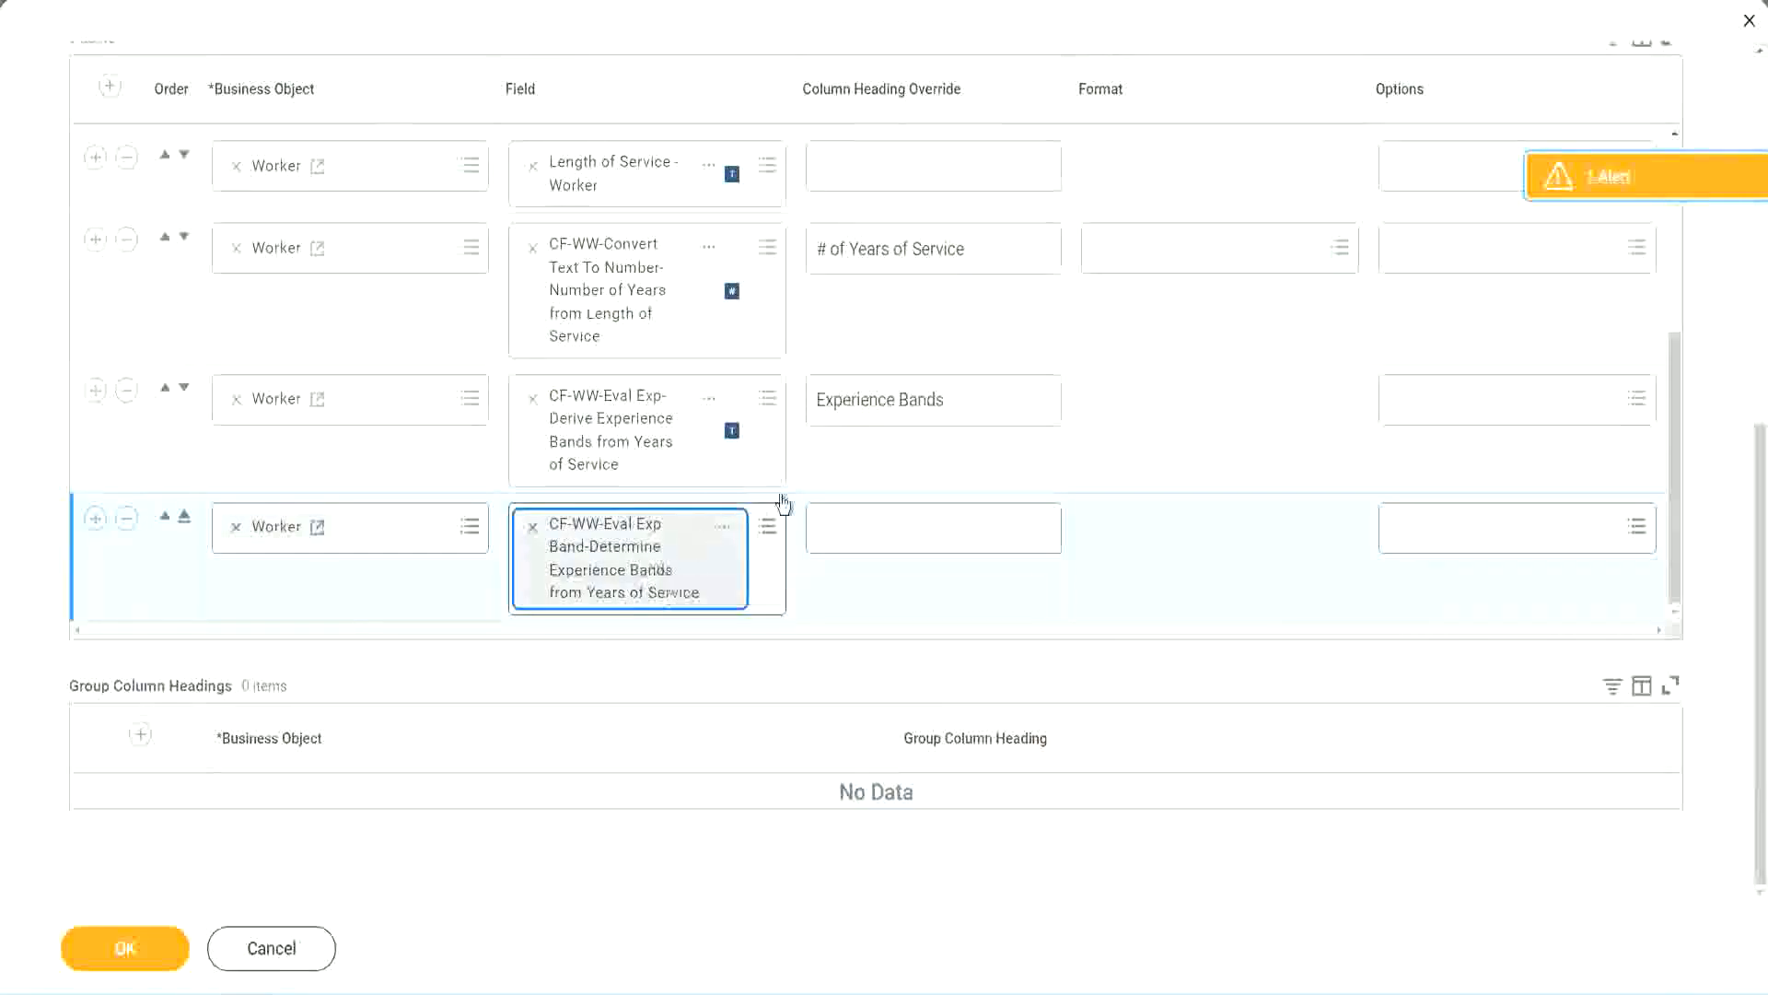
Reuse the Experience Bands heading for the new row's column heading override, extending it to "Experience Bands (Eval Exp Bands)"
triple_click(972, 400)
key(ctrl+c)
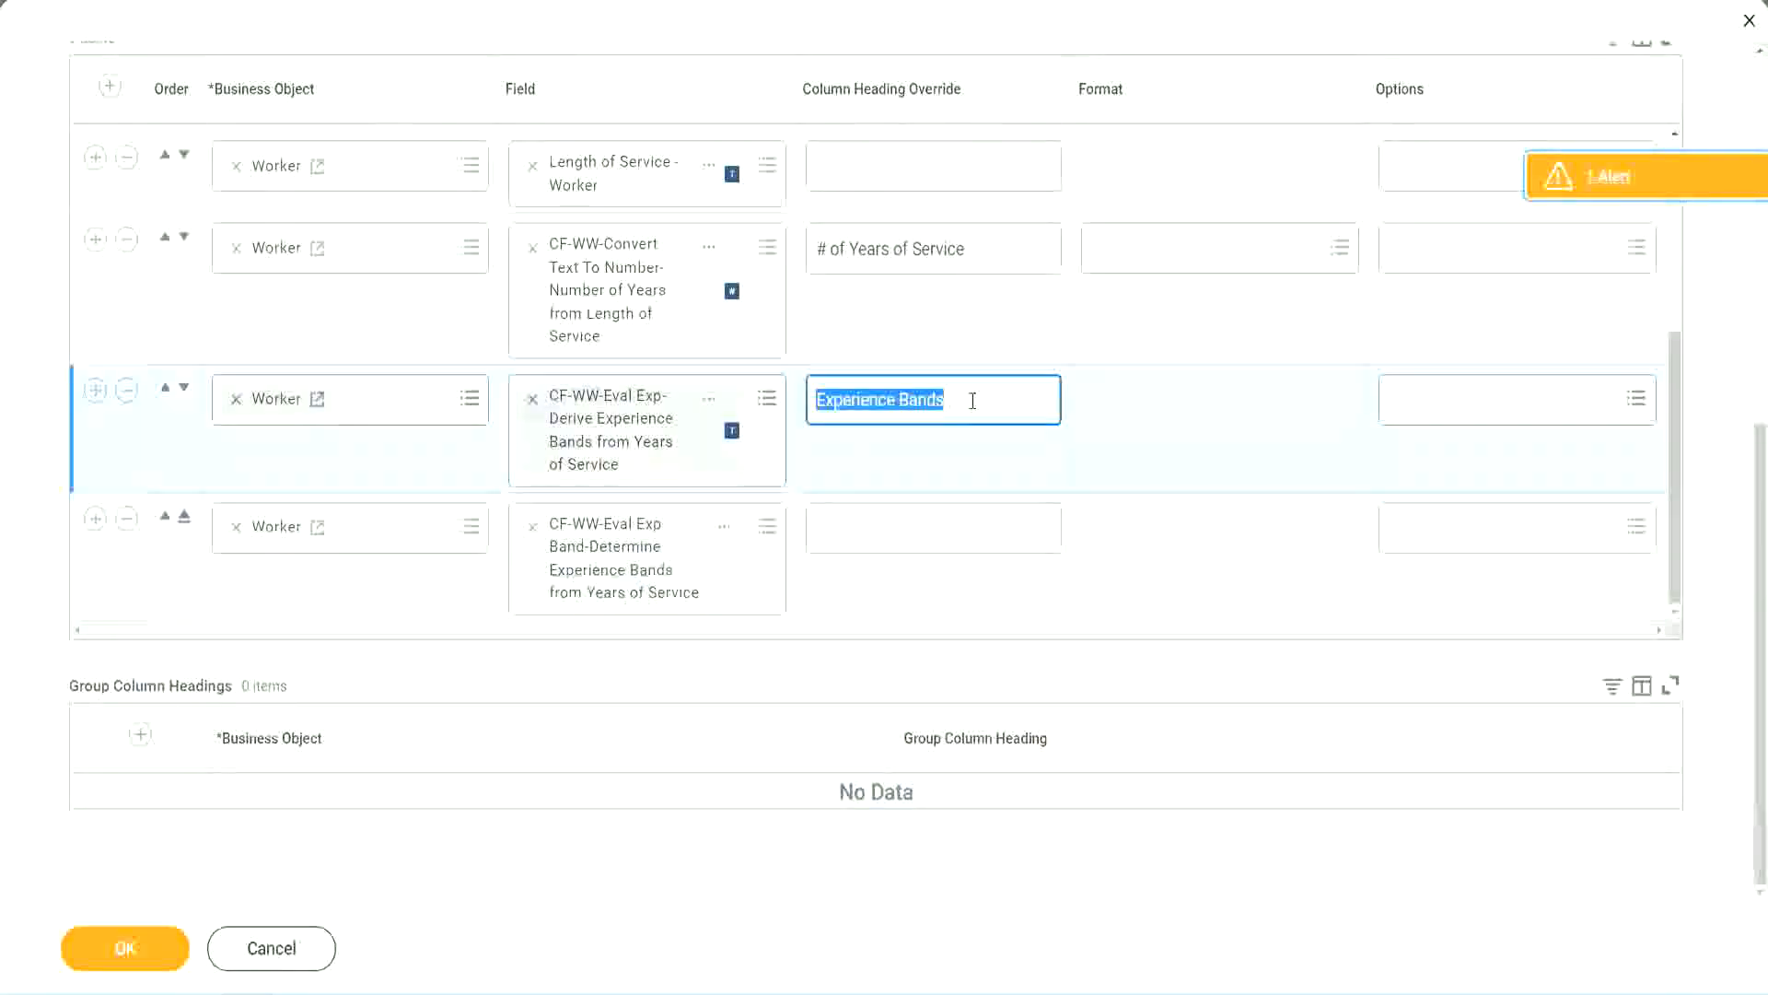
click(859, 526)
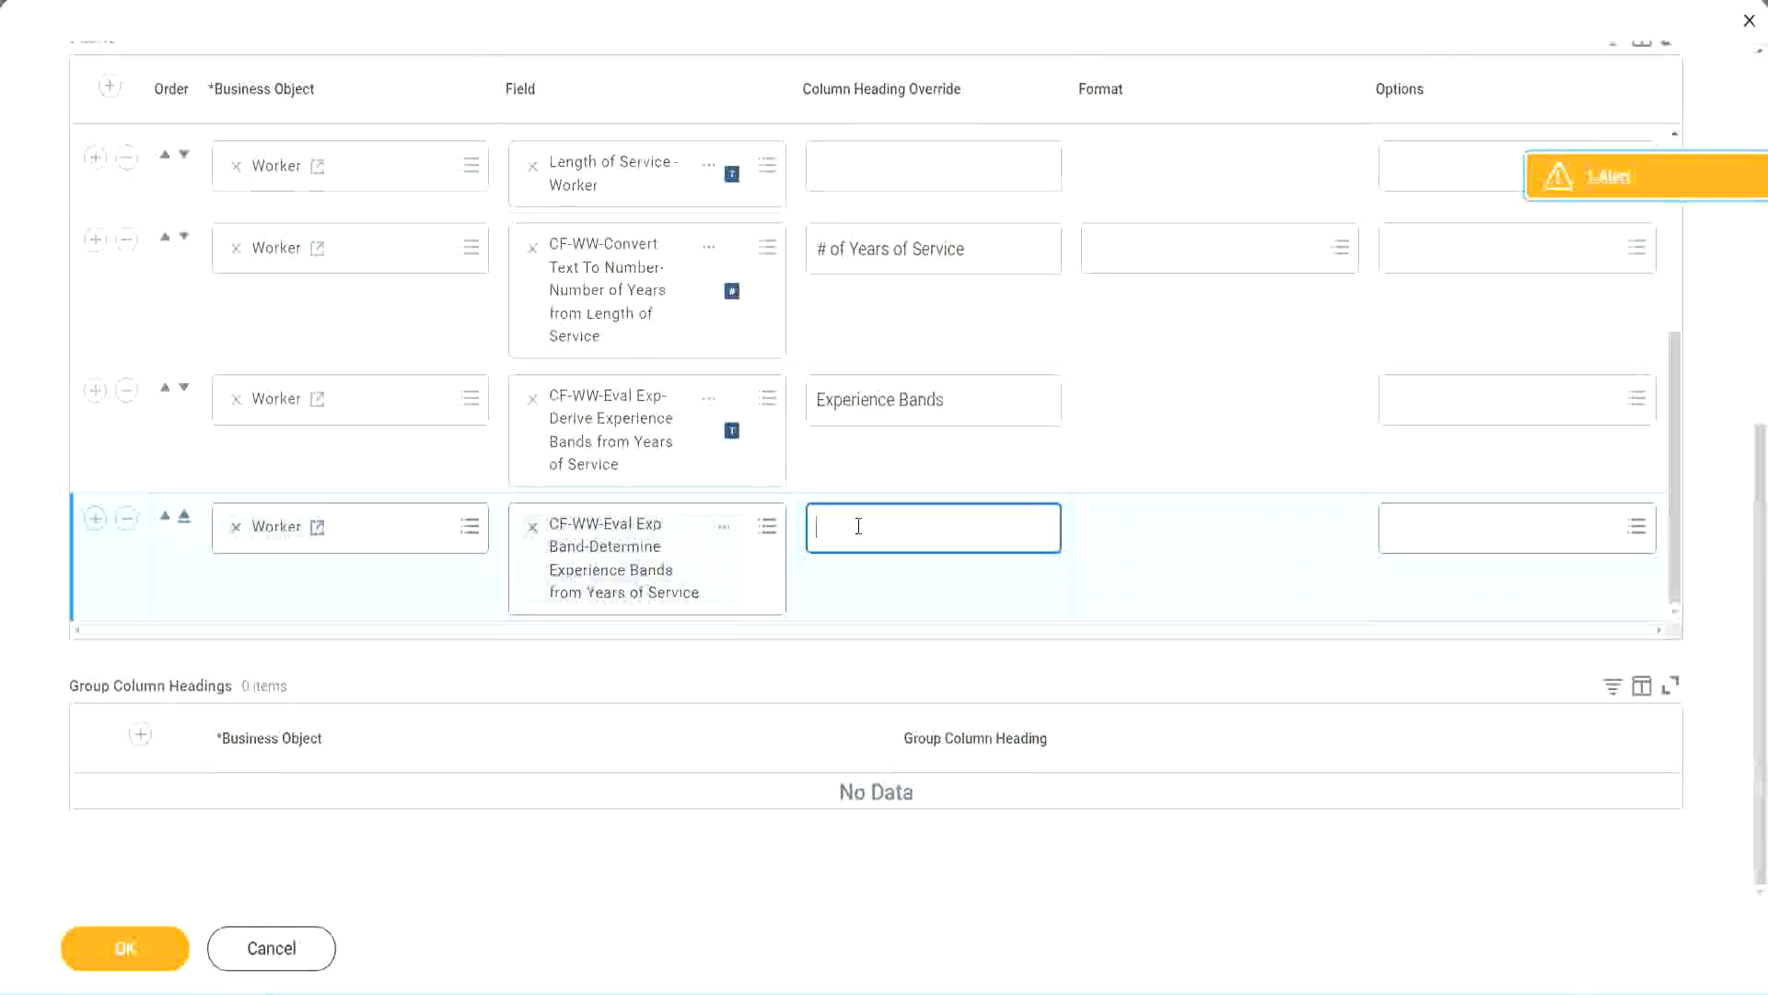
key(ctrl+v)
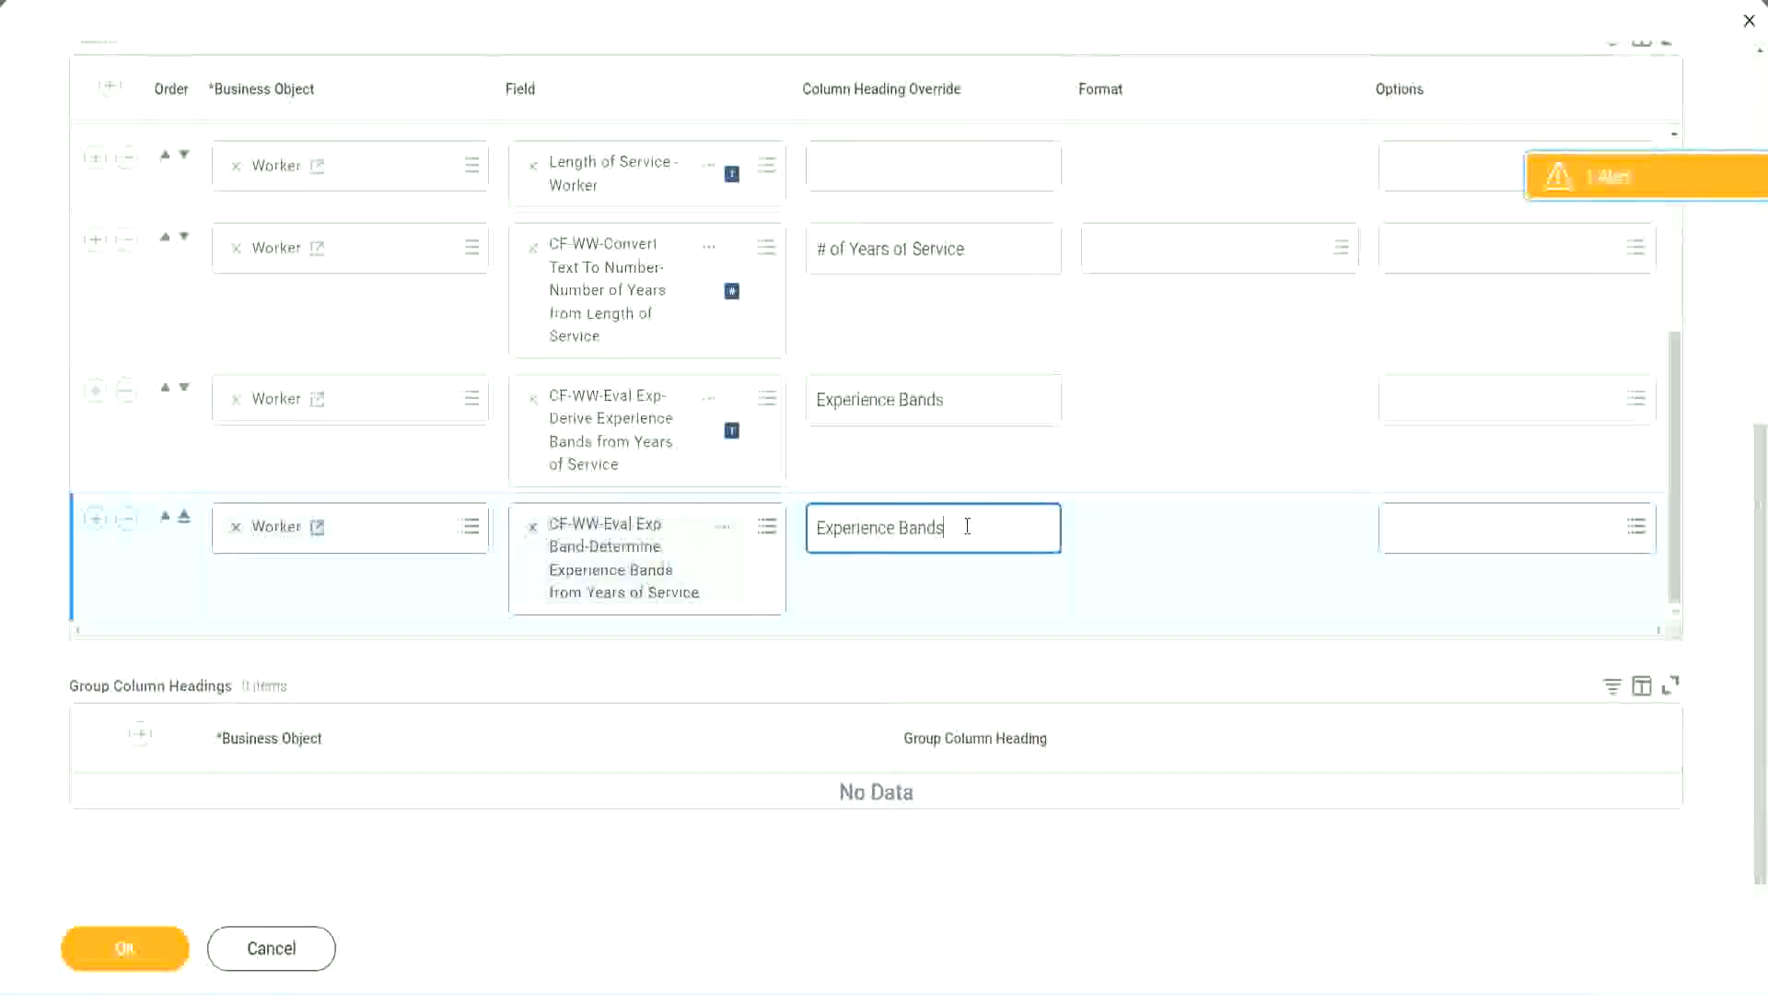
text(()
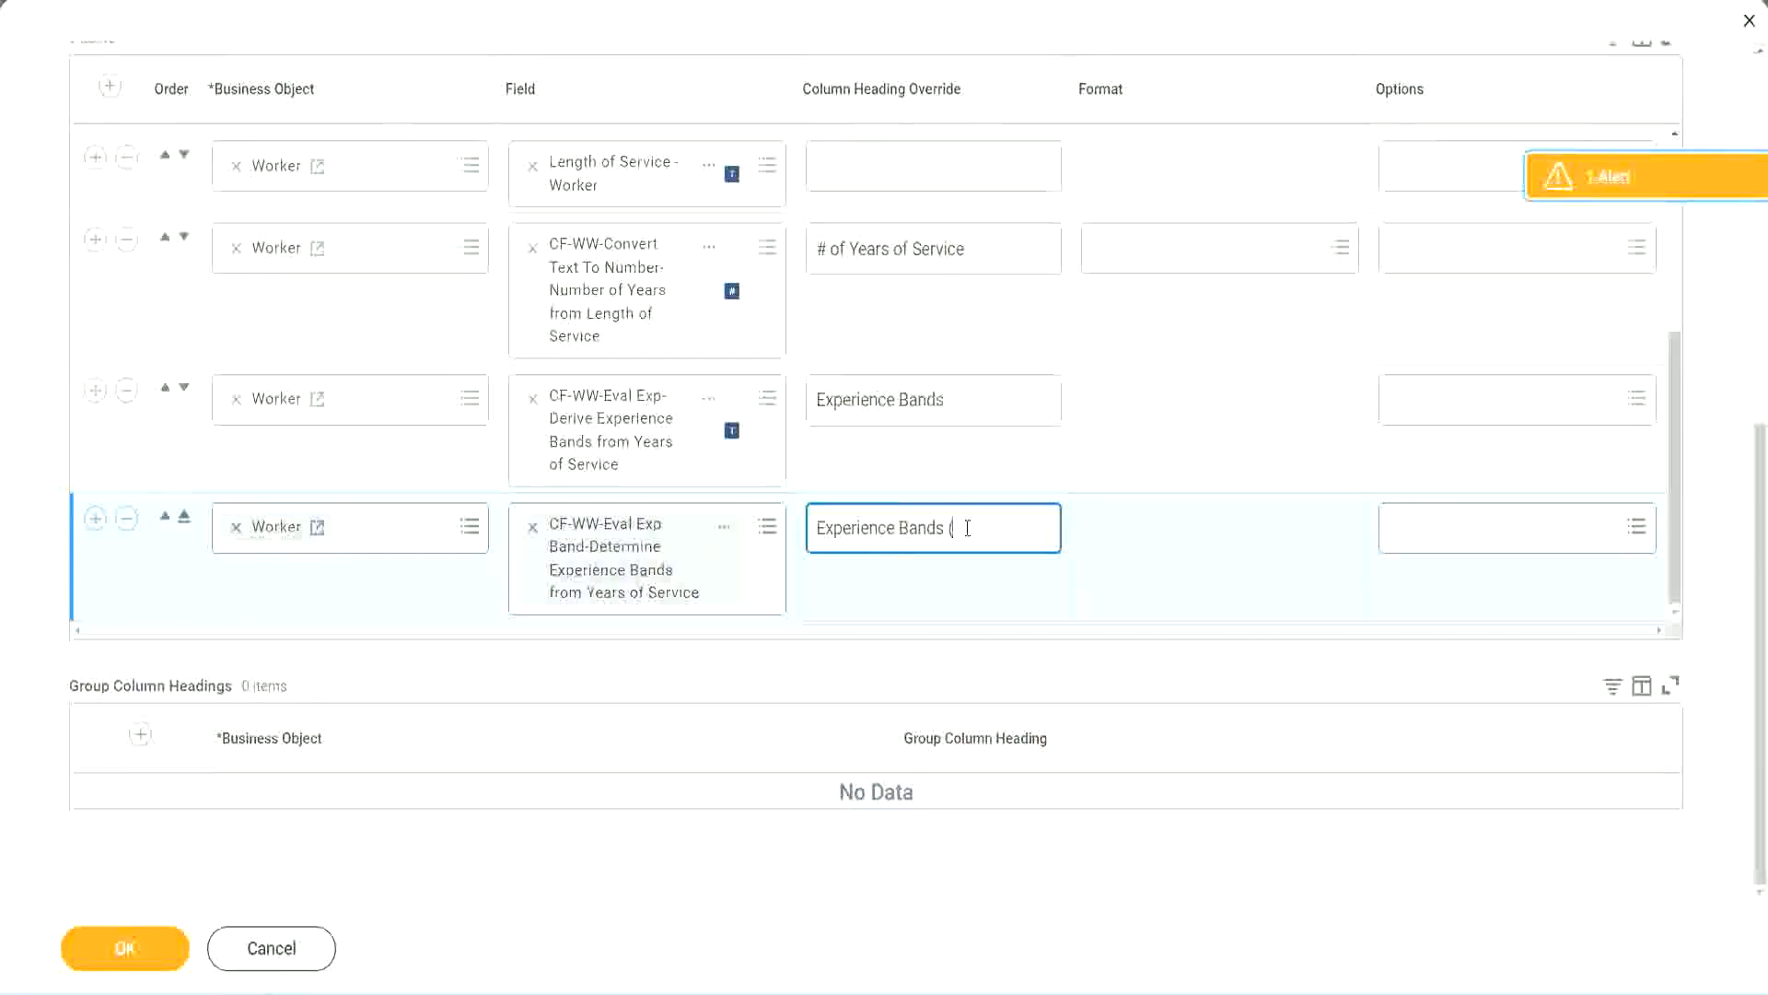
text(Eval Exp Bands))
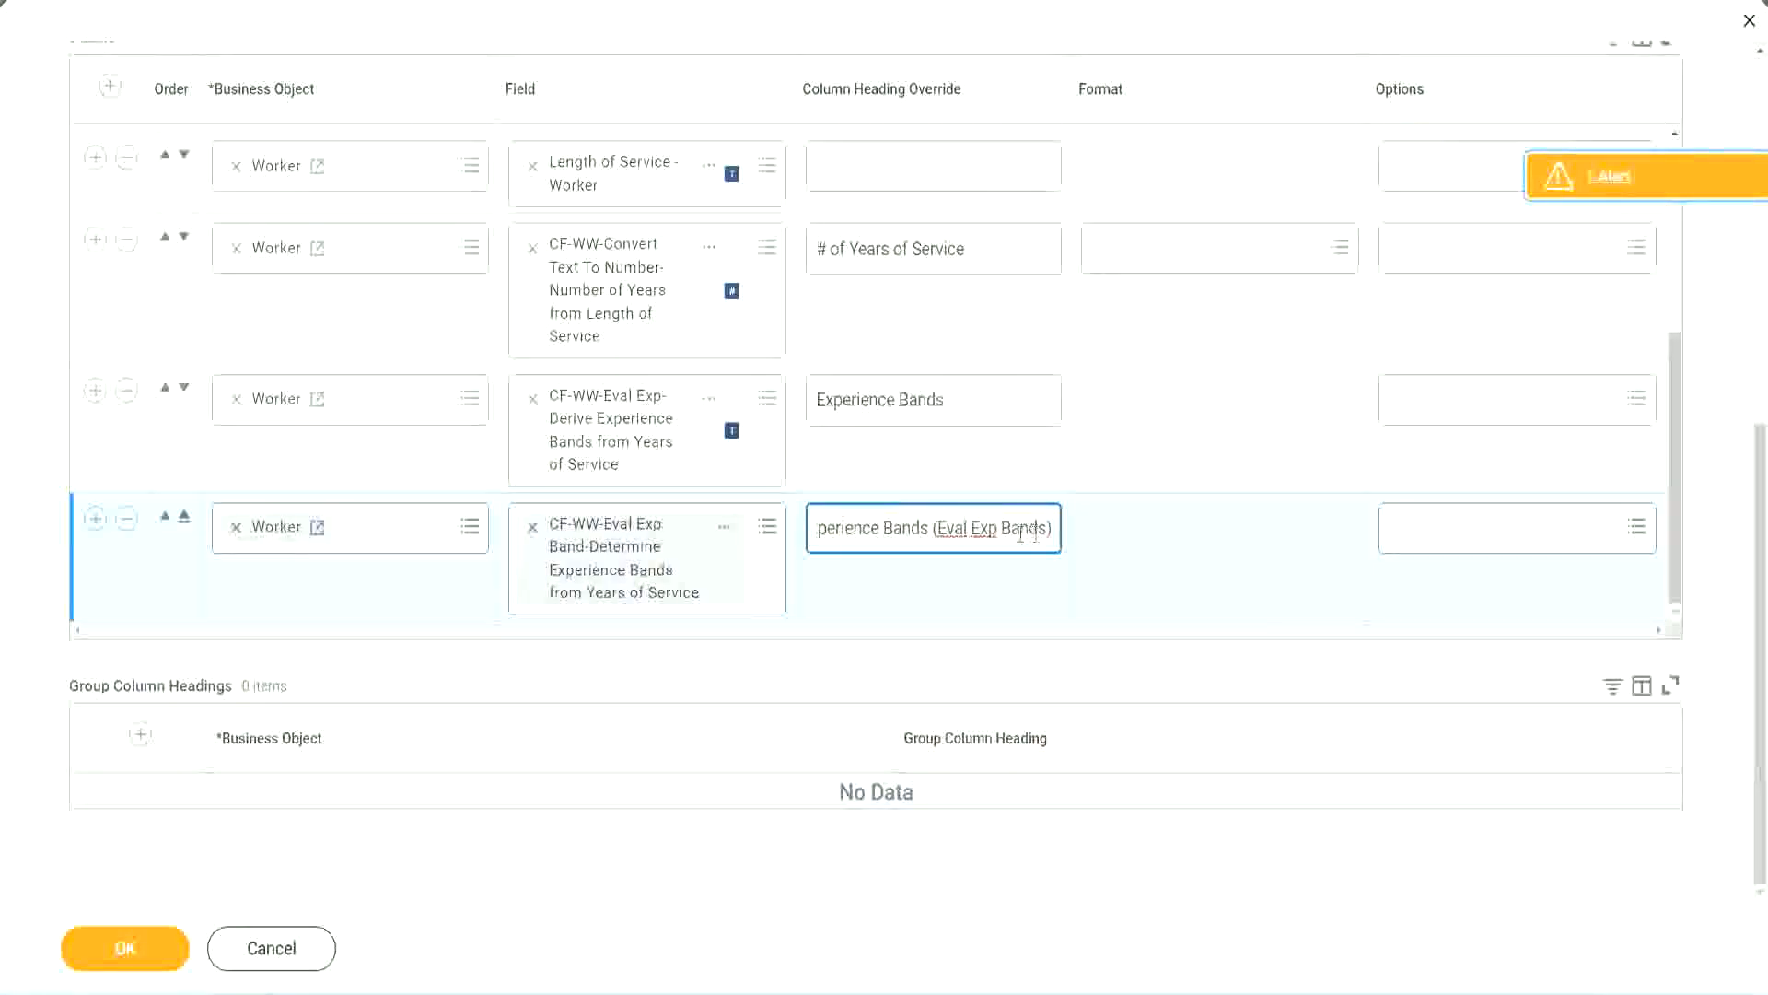
double_click(985, 528)
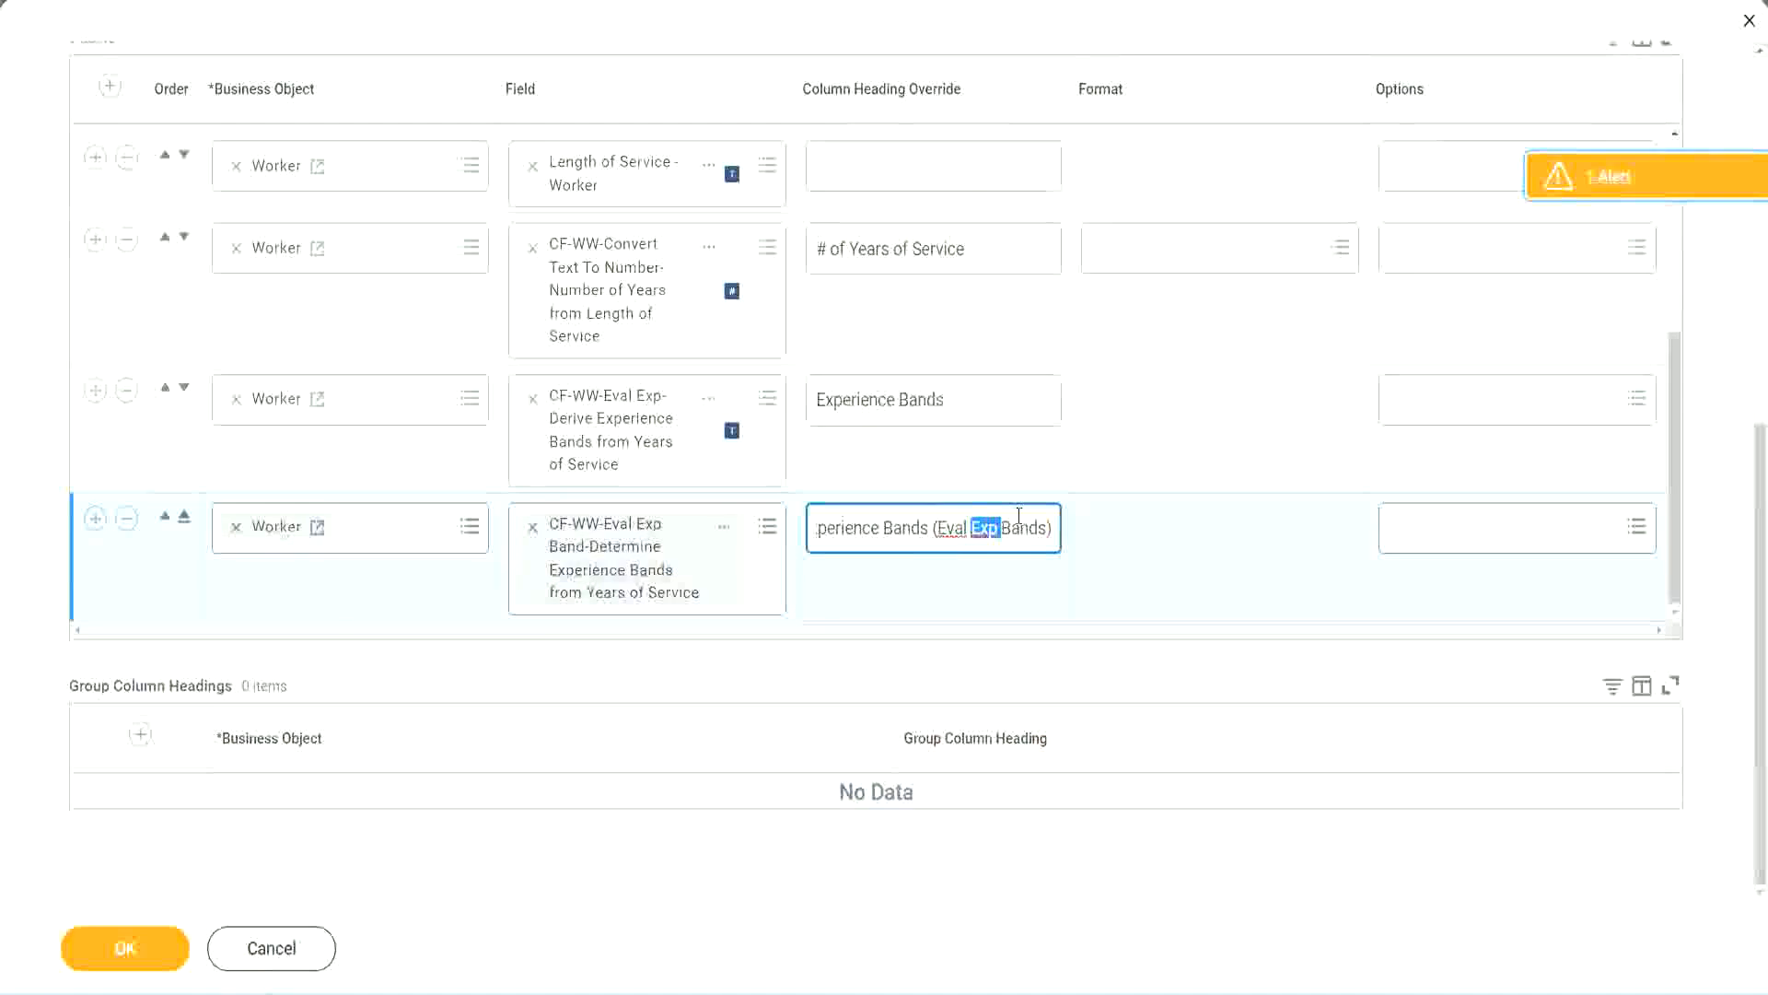
click(1019, 517)
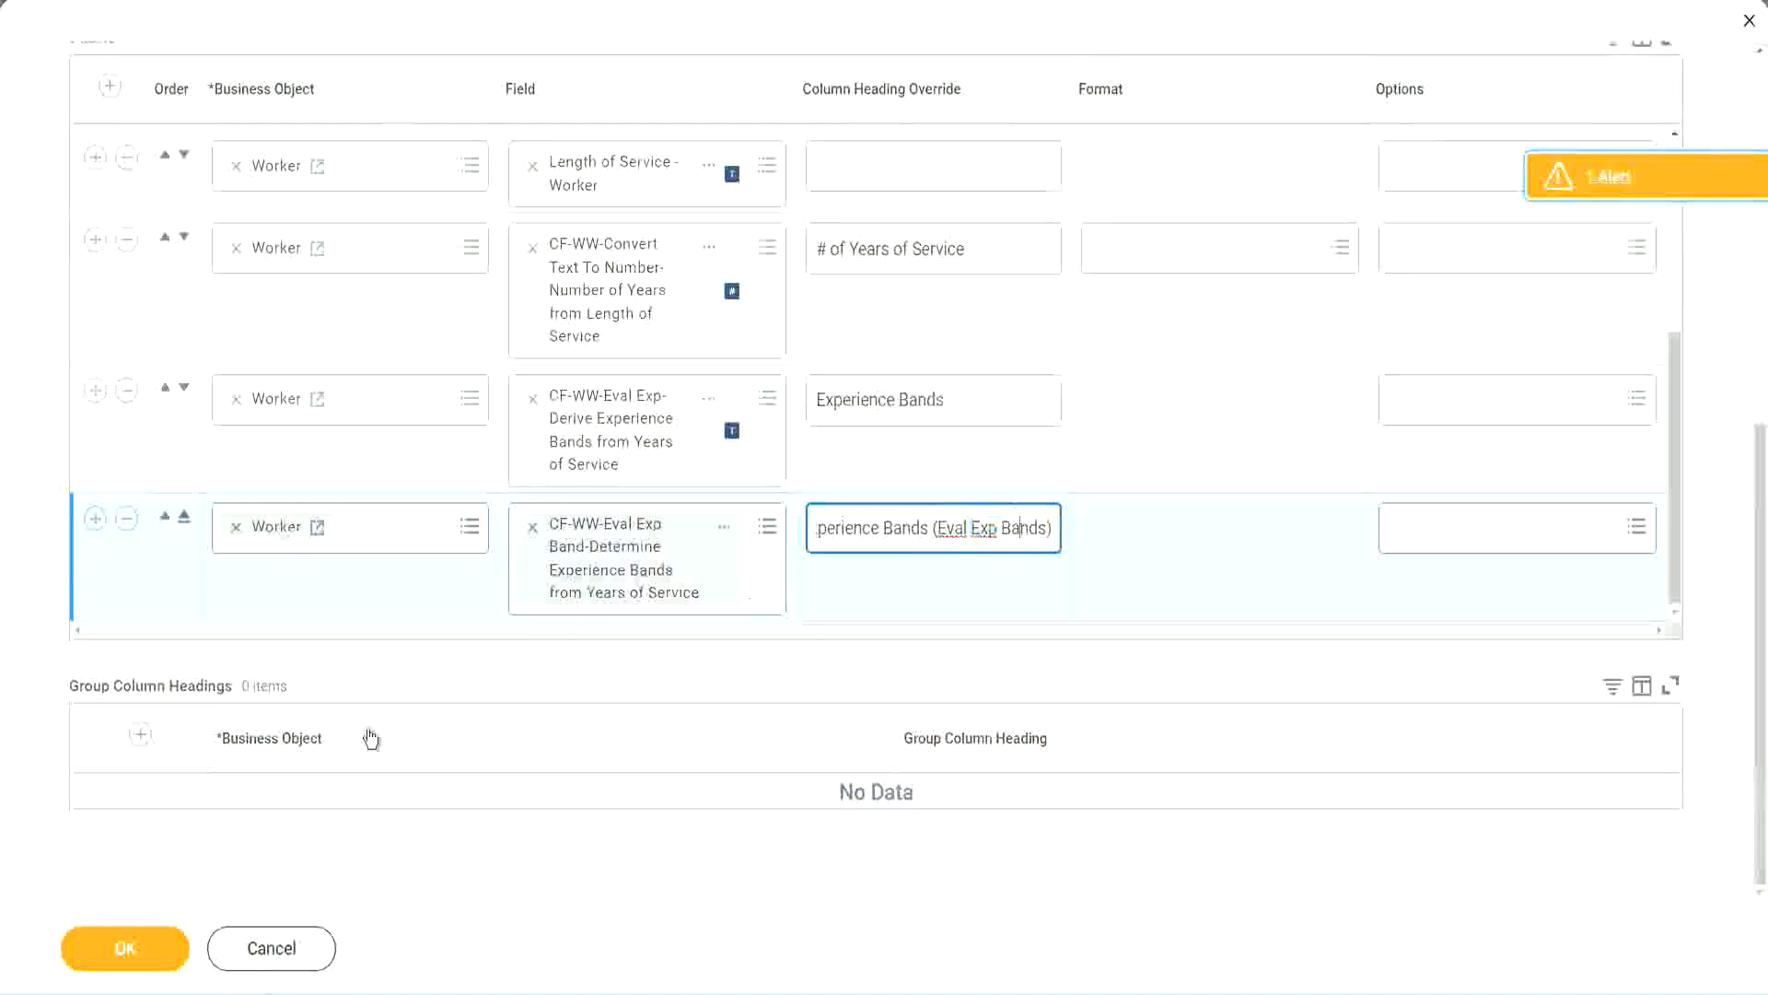
Save the changes to the custom report definition and run the report
click(129, 949)
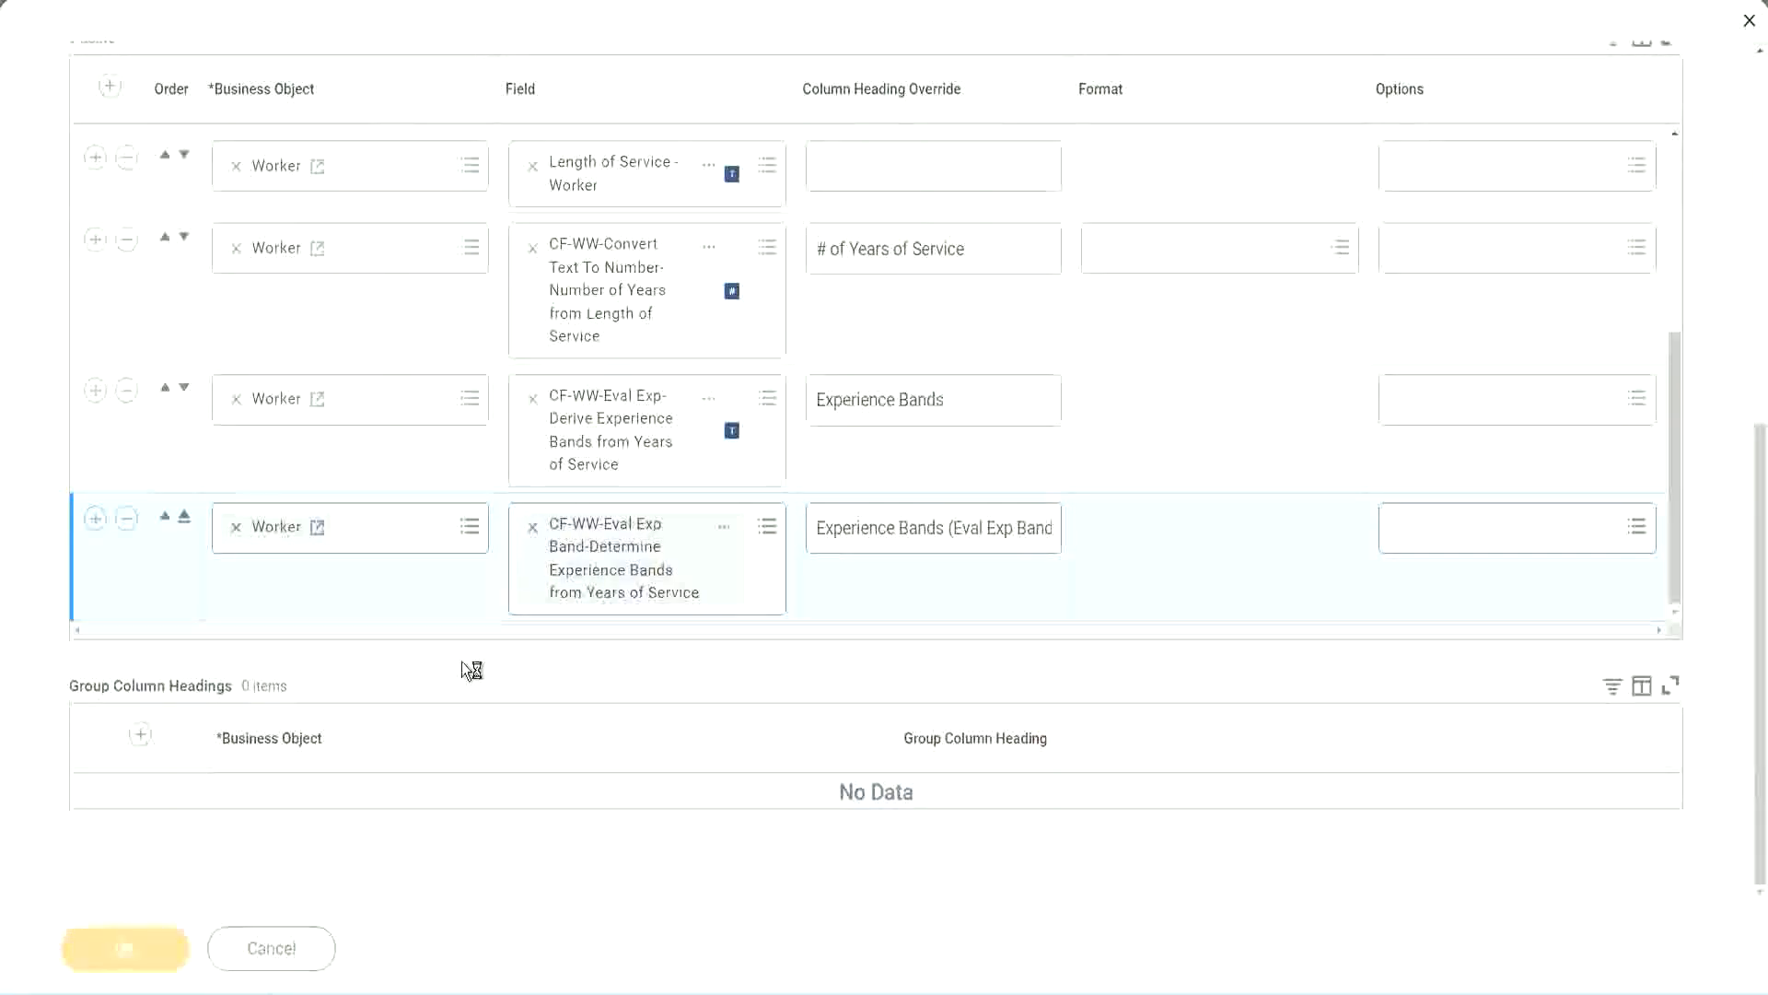
click(208, 934)
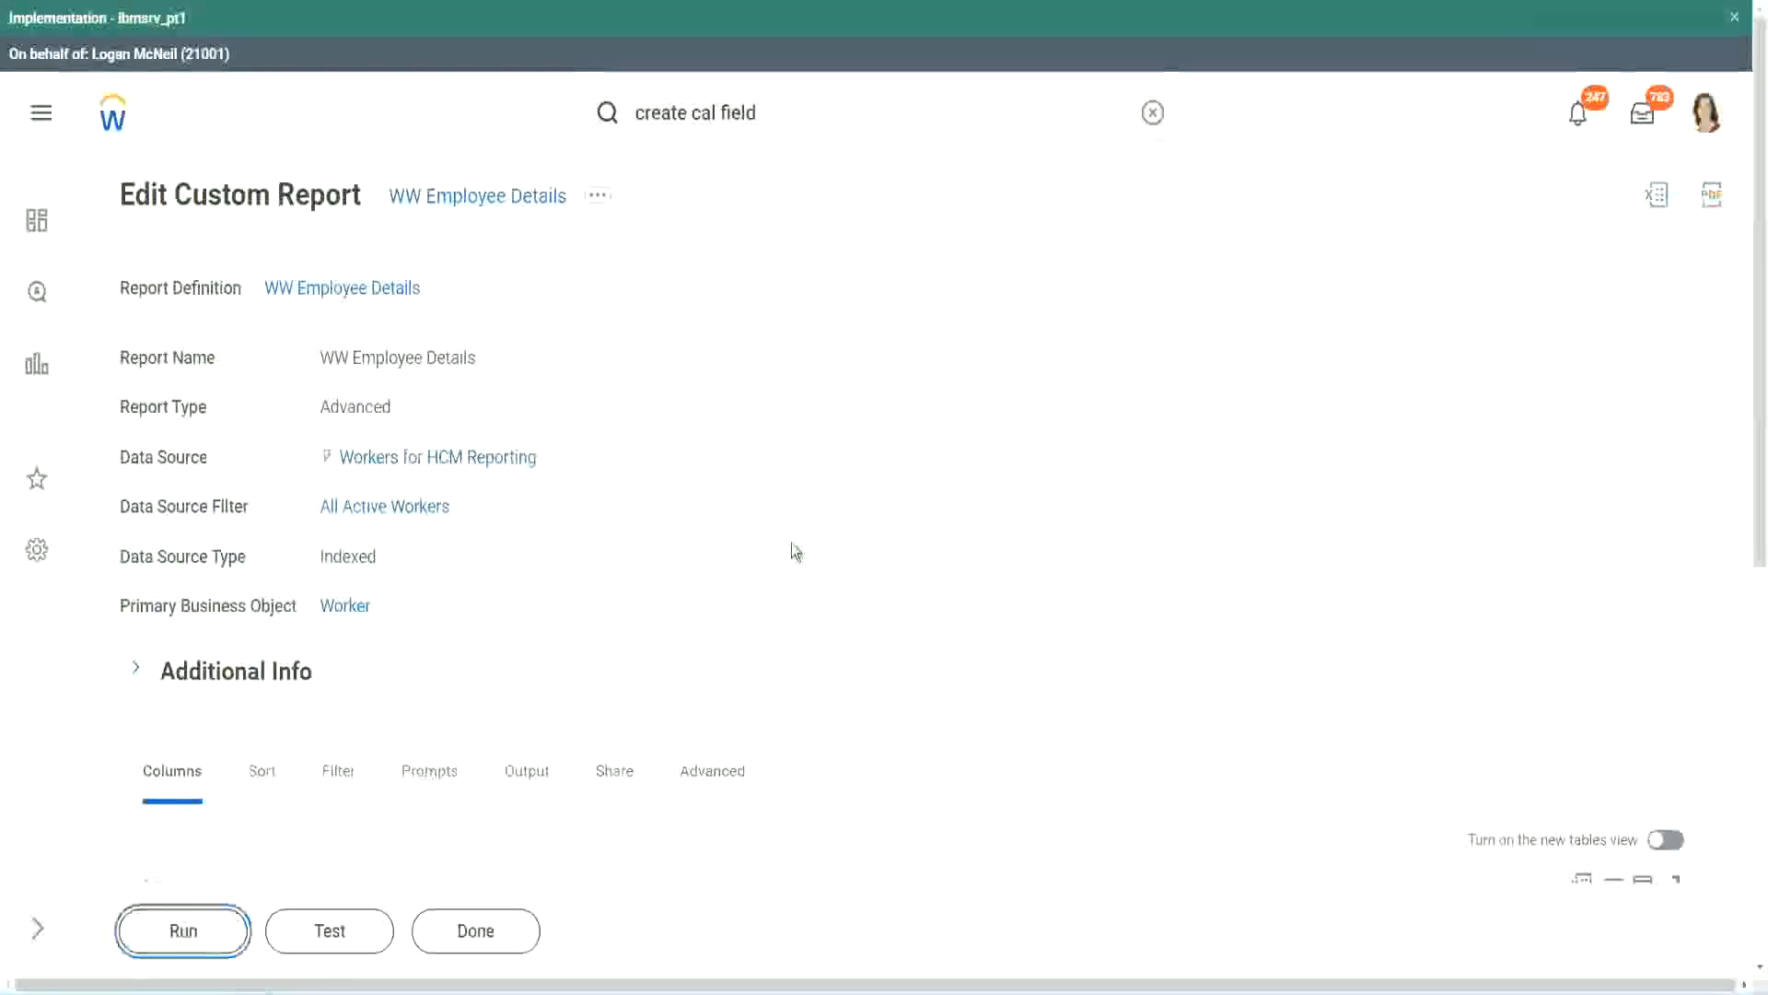